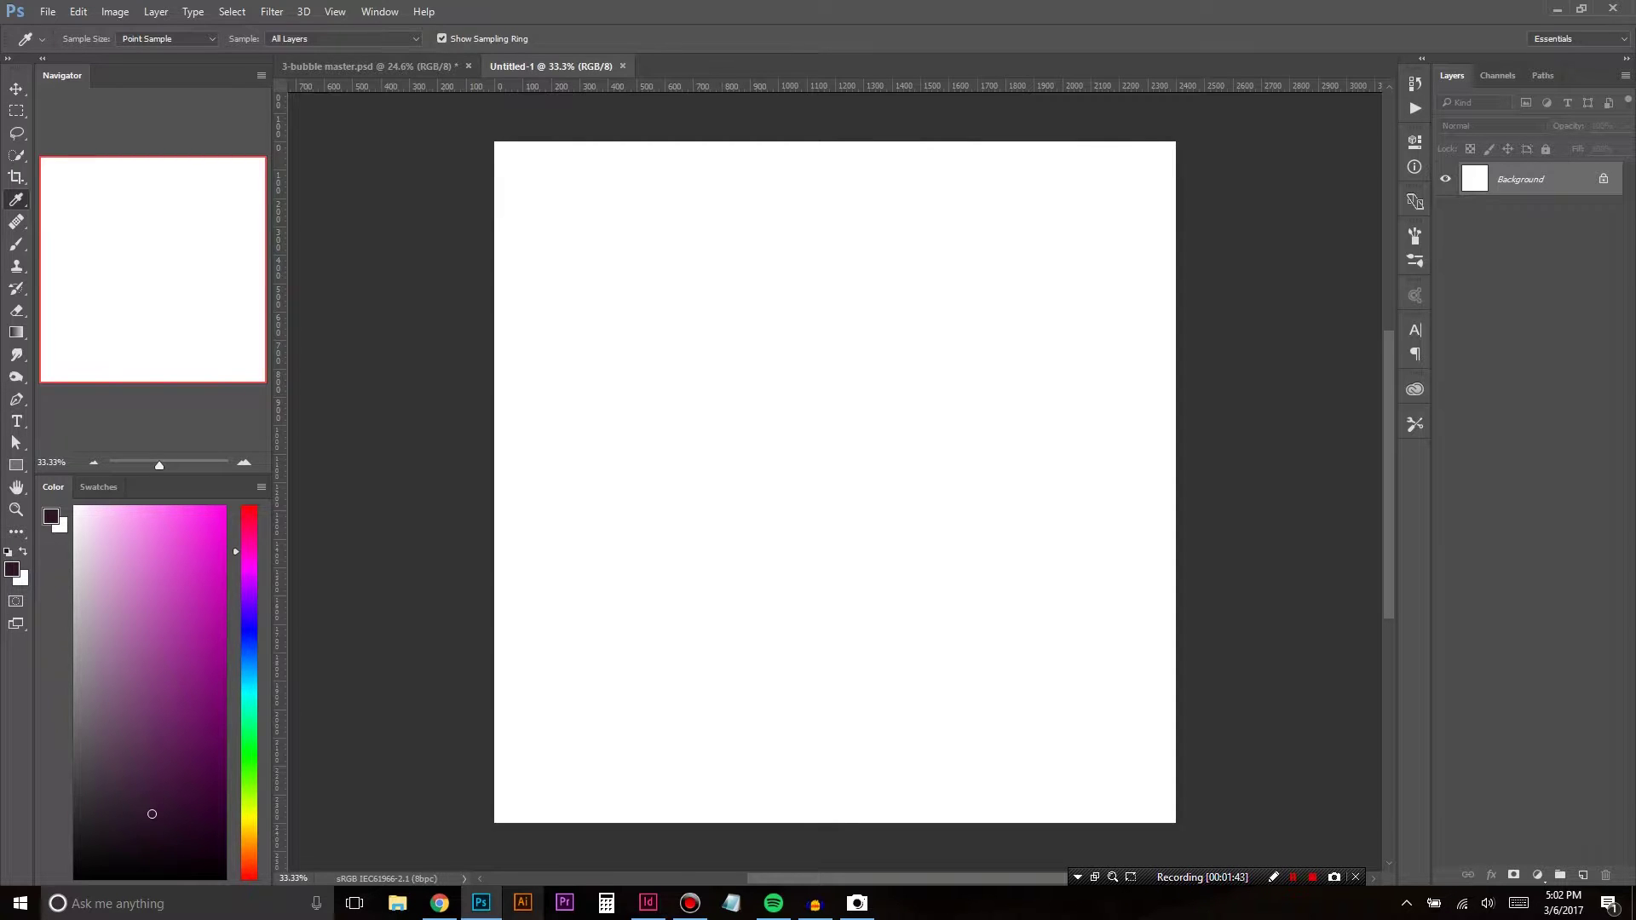
# Step: View the 3-bubble master.psd reference, then return to the blank Untitled-1 document
pyautogui.moveTo(468, 910)
pyautogui.click(373, 65)
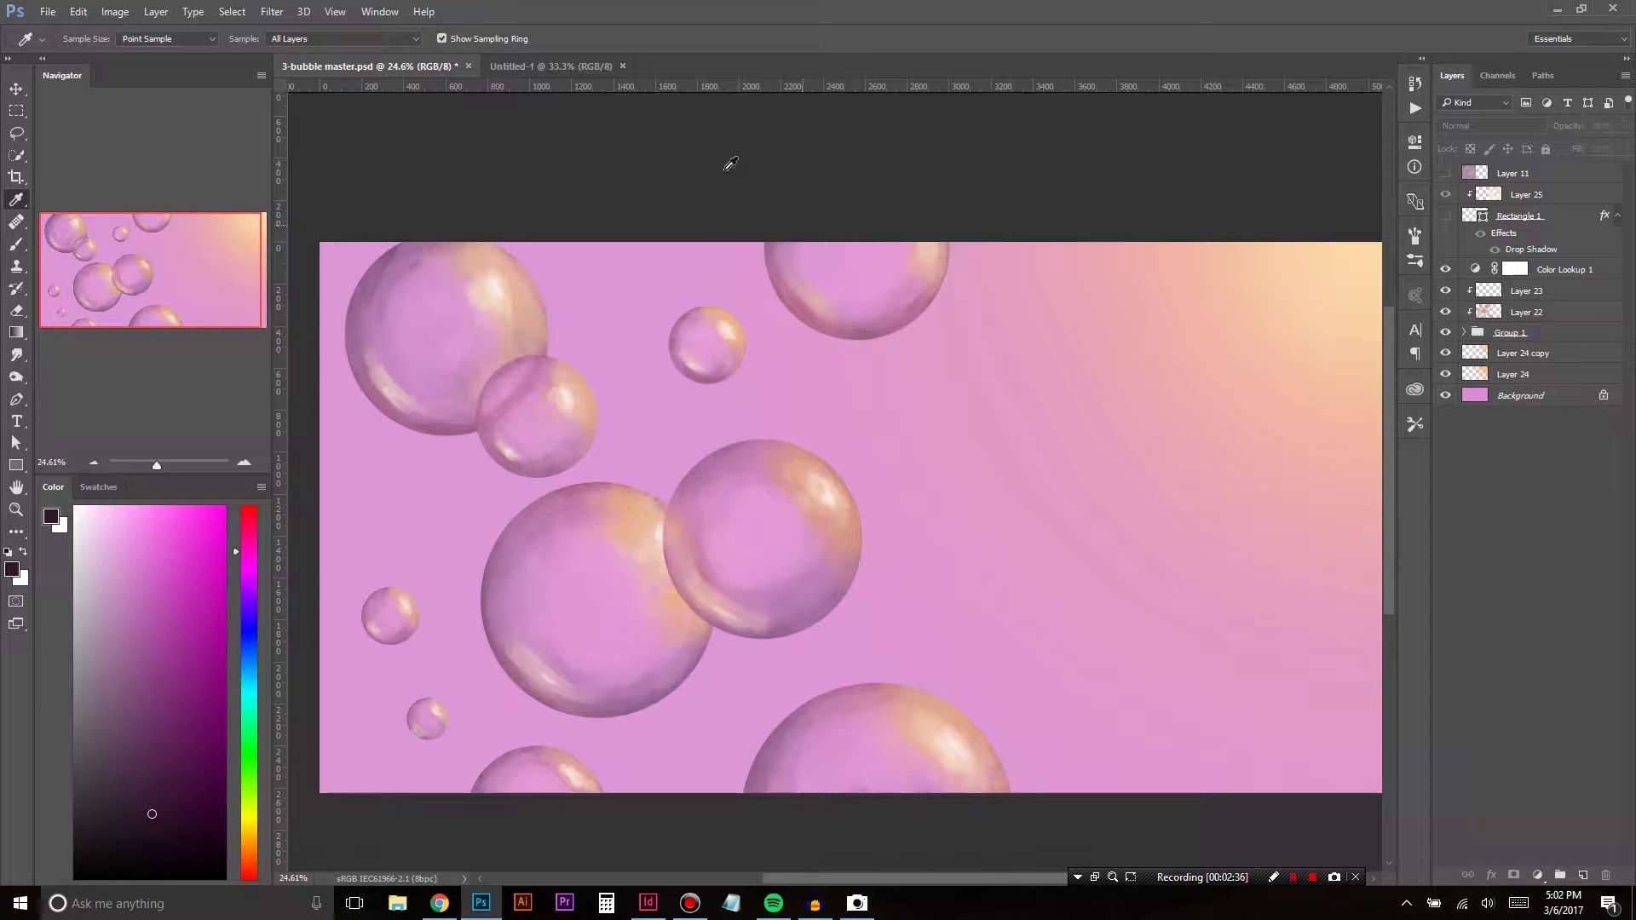
pyautogui.click(569, 67)
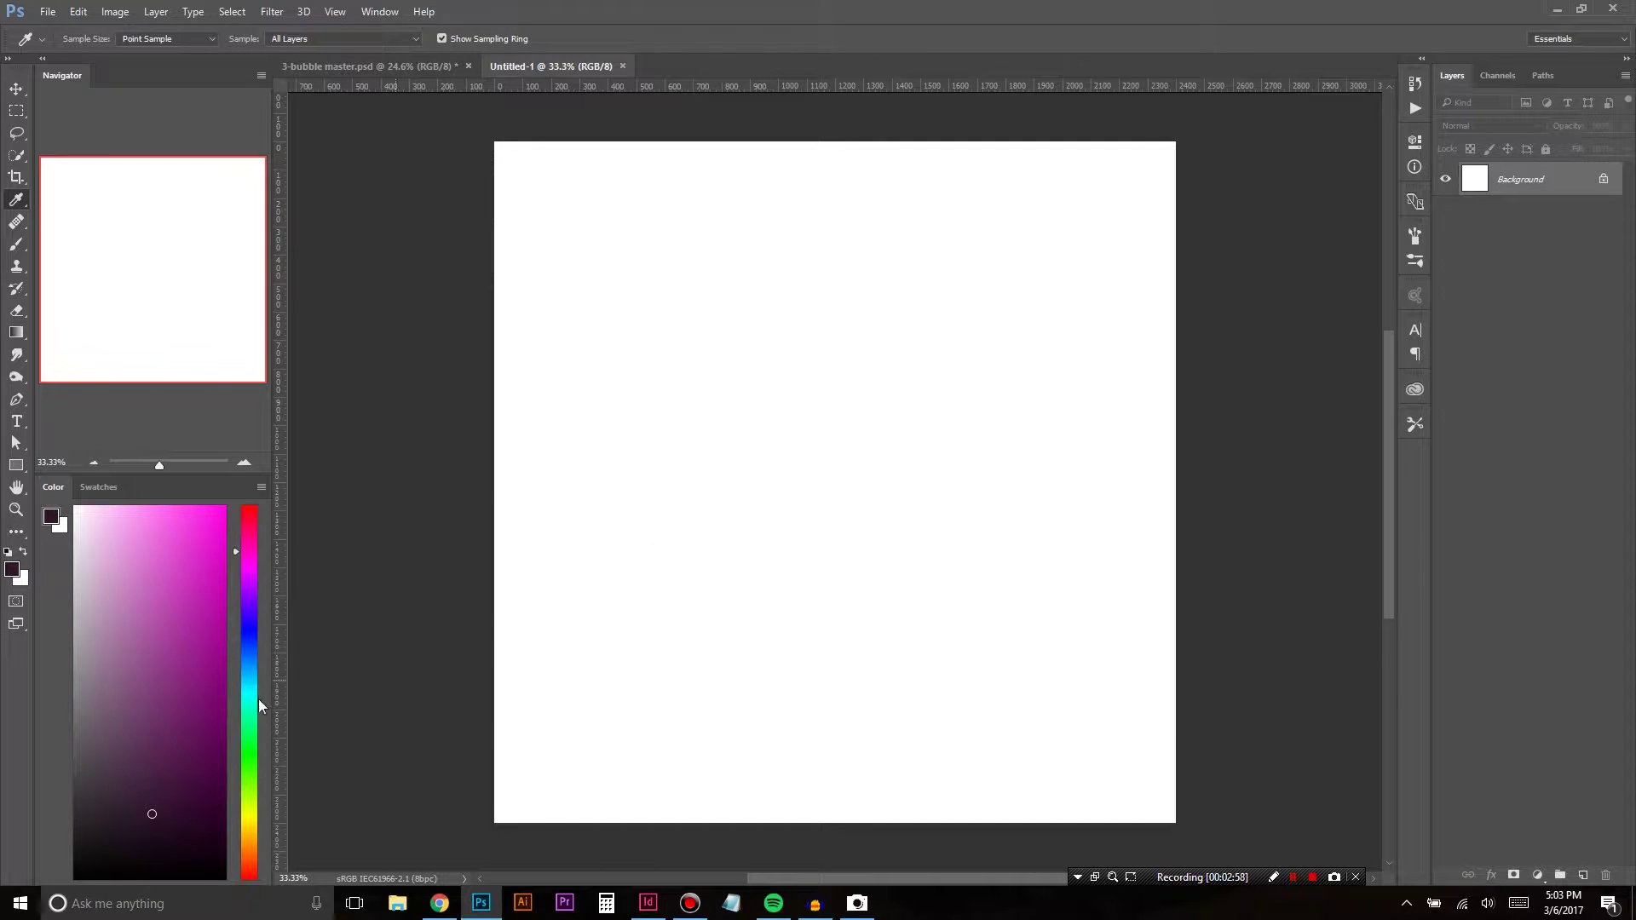
# Step: Pick a light cyan foreground colour and fill the Background layer with it
pyautogui.moveTo(154, 709)
pyautogui.mouseDown()
pyautogui.moveTo(82, 686)
pyautogui.moveTo(123, 680)
pyautogui.moveTo(104, 577)
pyautogui.mouseUp()
pyautogui.moveTo(247, 637); pyautogui.dragTo(249, 684)
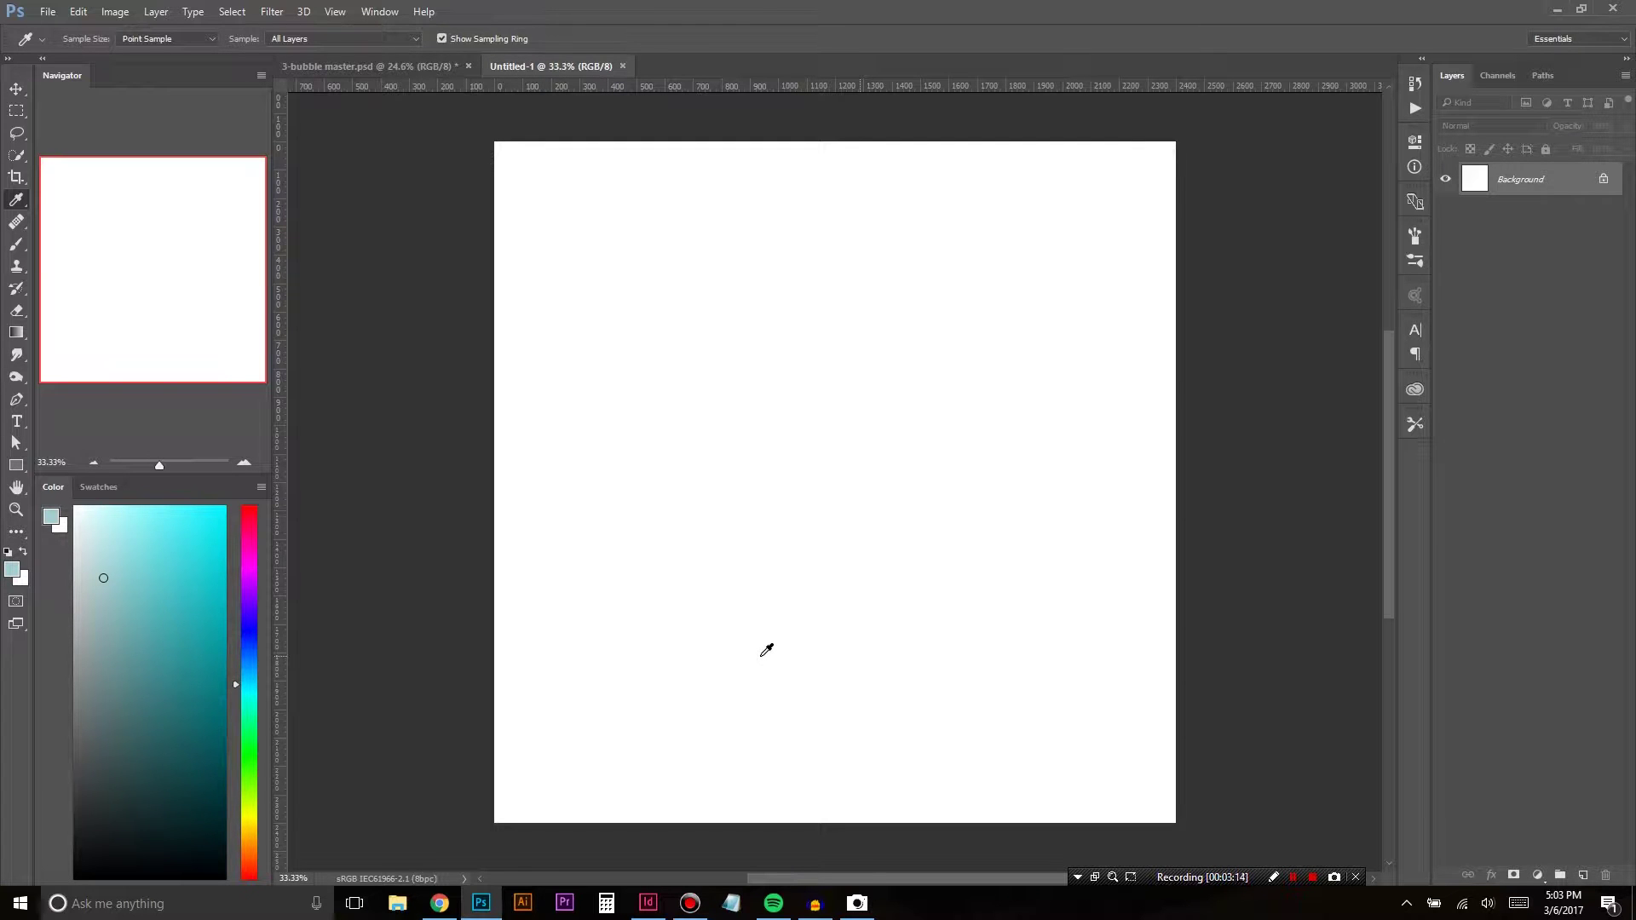
pyautogui.hotkey('alt', 'BackSpace')
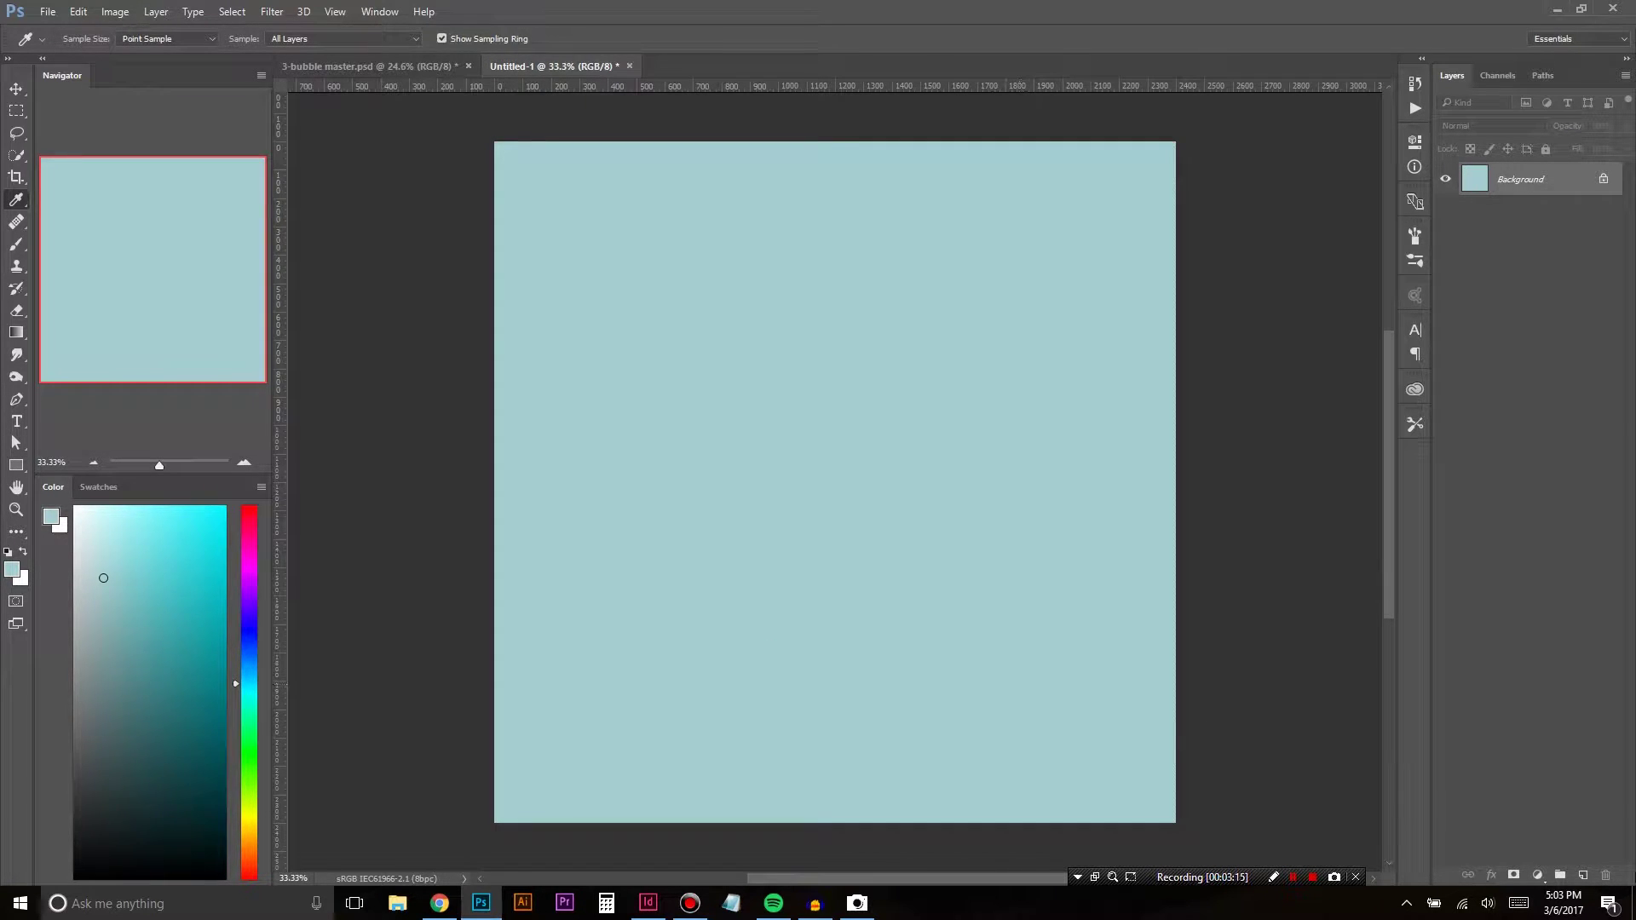
# Step: Add a new layer and draw a 1194 × 1194 px circle with the Ellipse Tool near the canvas centre
pyautogui.click(1582, 875)
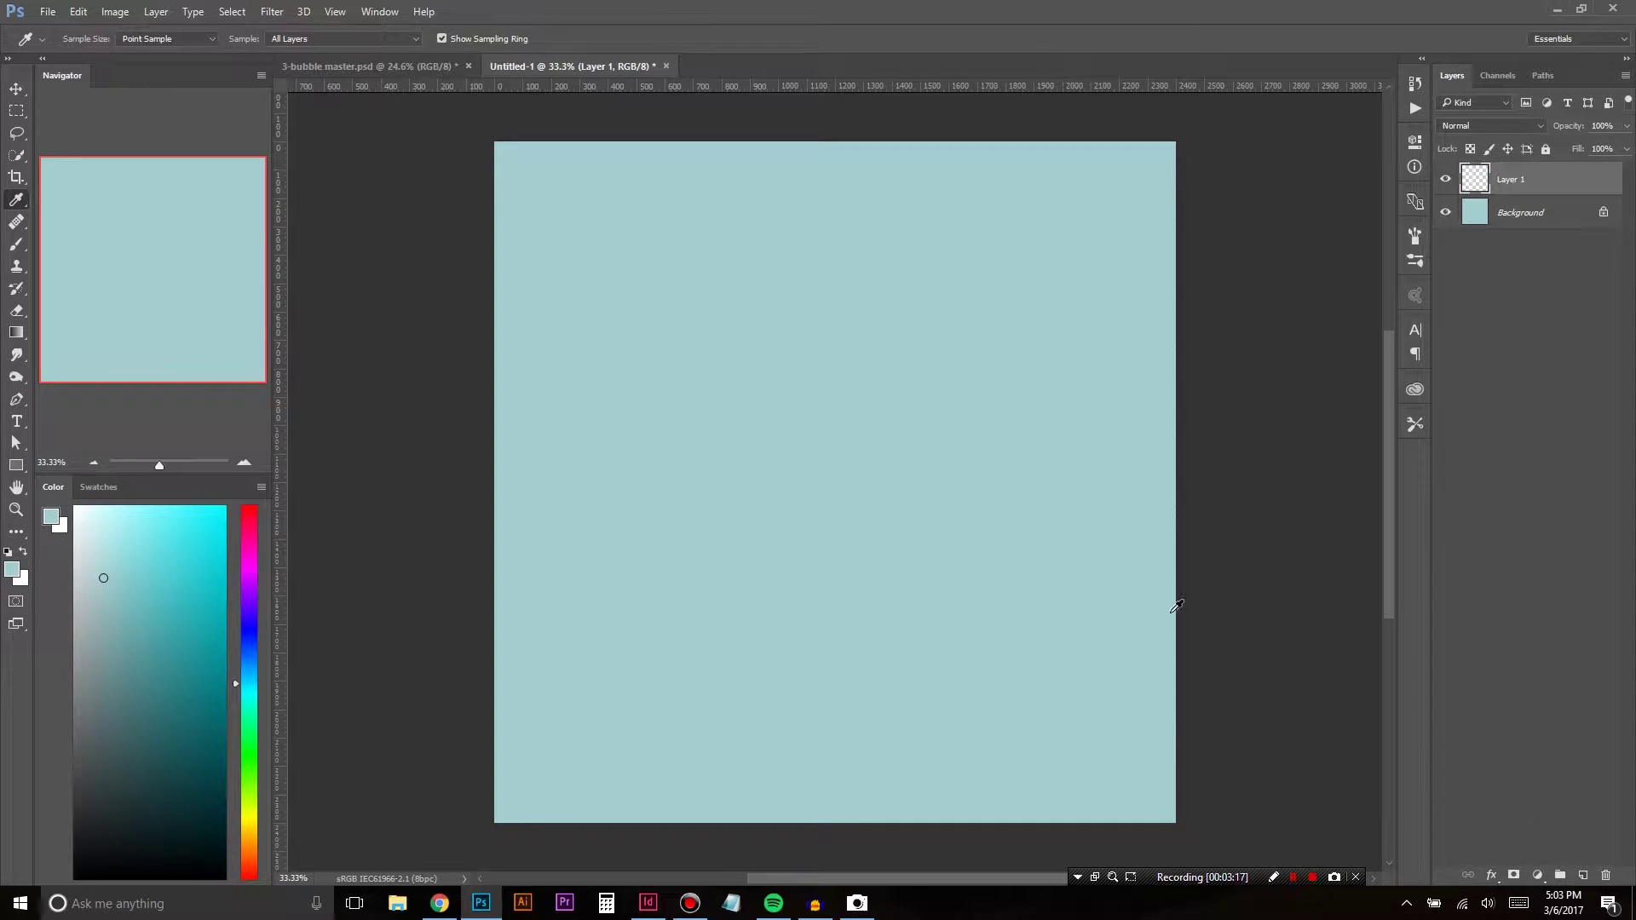
pyautogui.moveTo(19, 465); pyautogui.dragTo(77, 498)
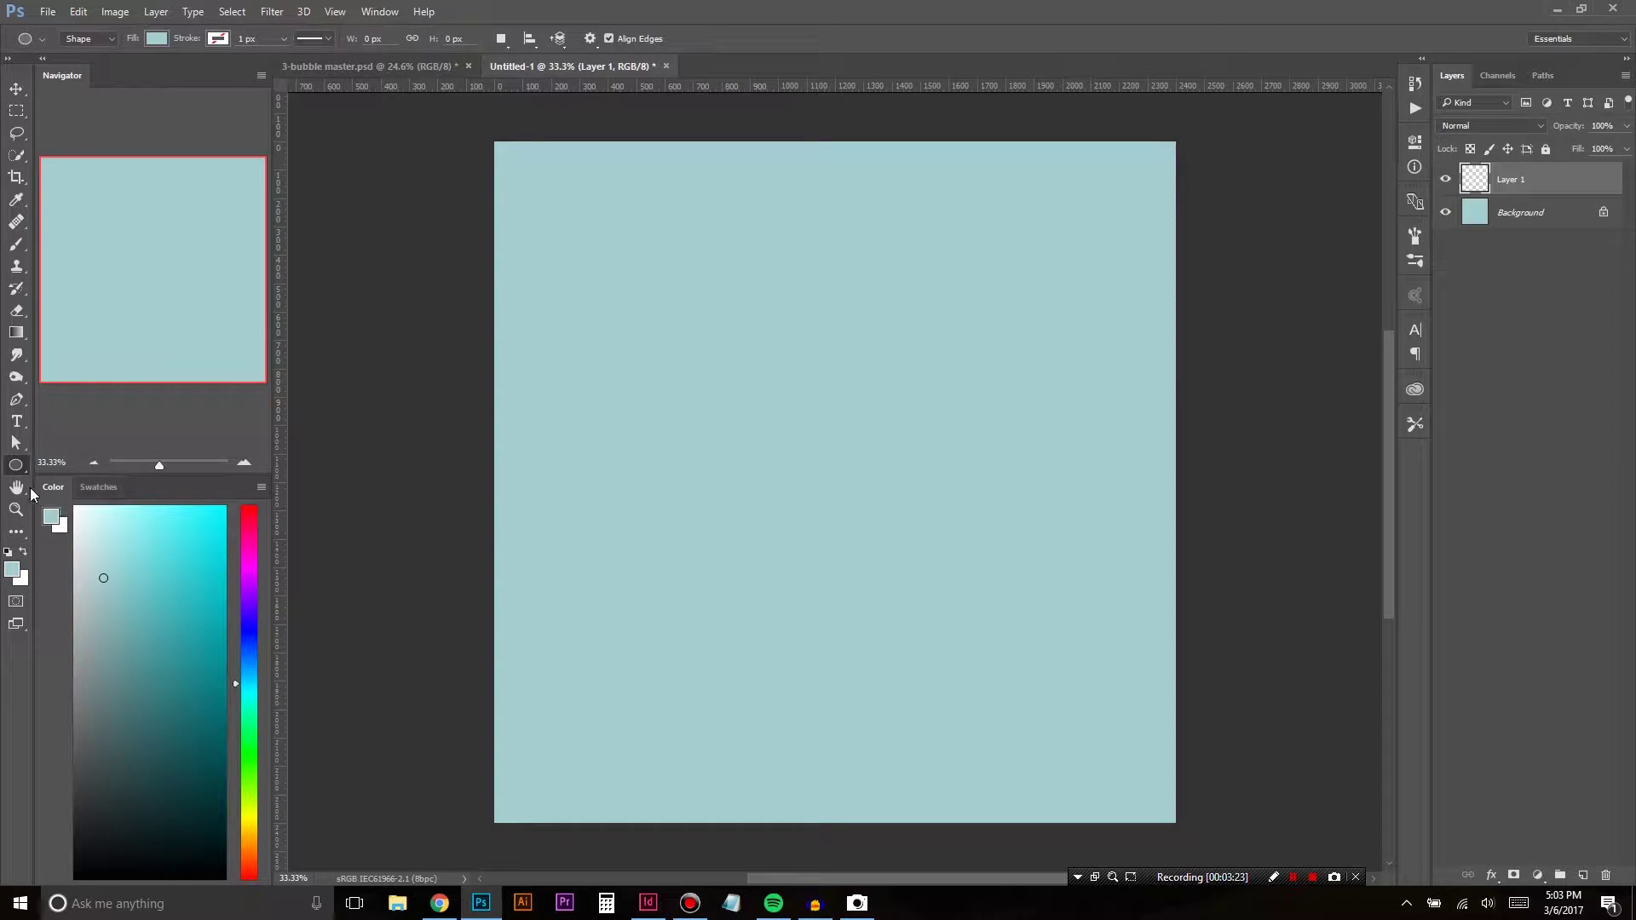
pyautogui.moveTo(16, 120); pyautogui.dragTo(15, 119)
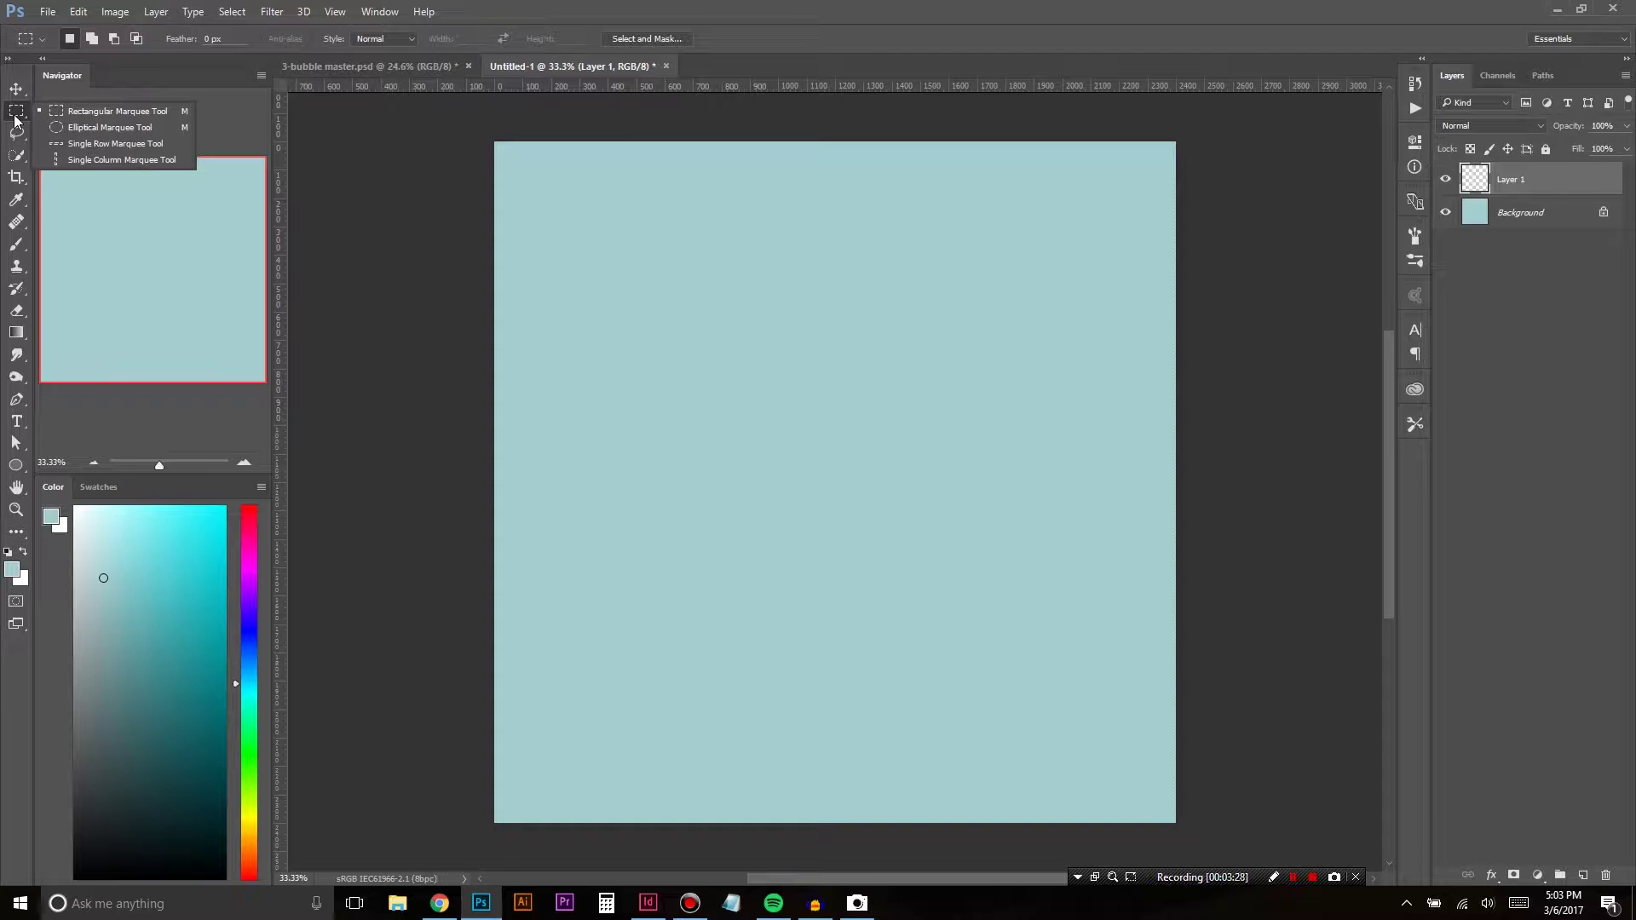
pyautogui.click(16, 466)
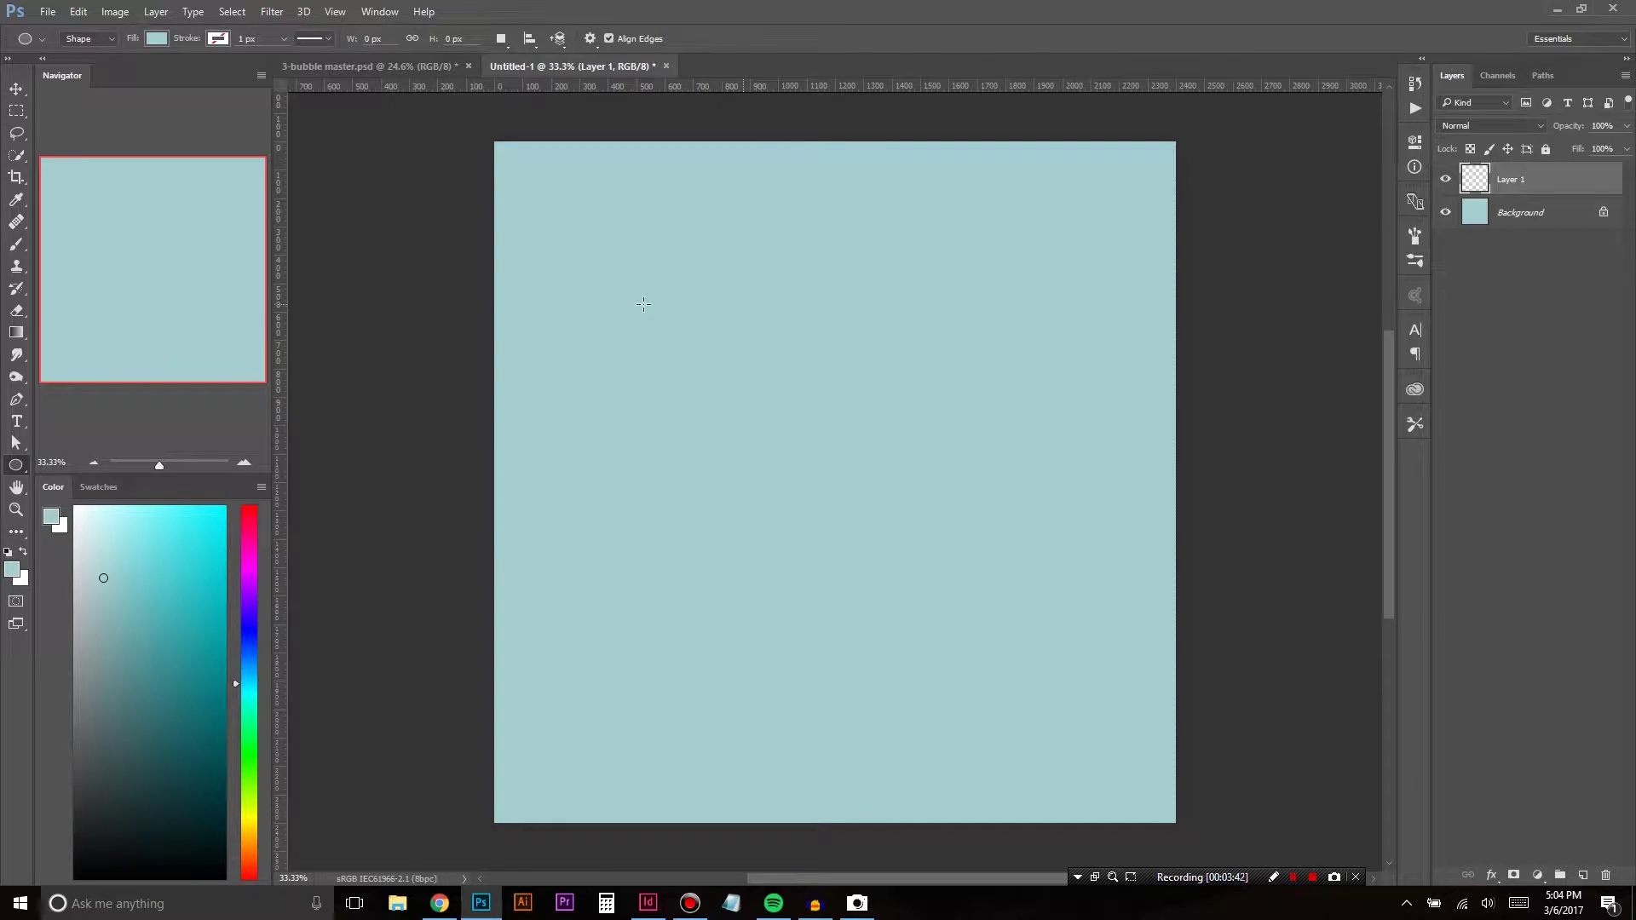
pyautogui.moveTo(659, 237); pyautogui.dragTo(1015, 576)
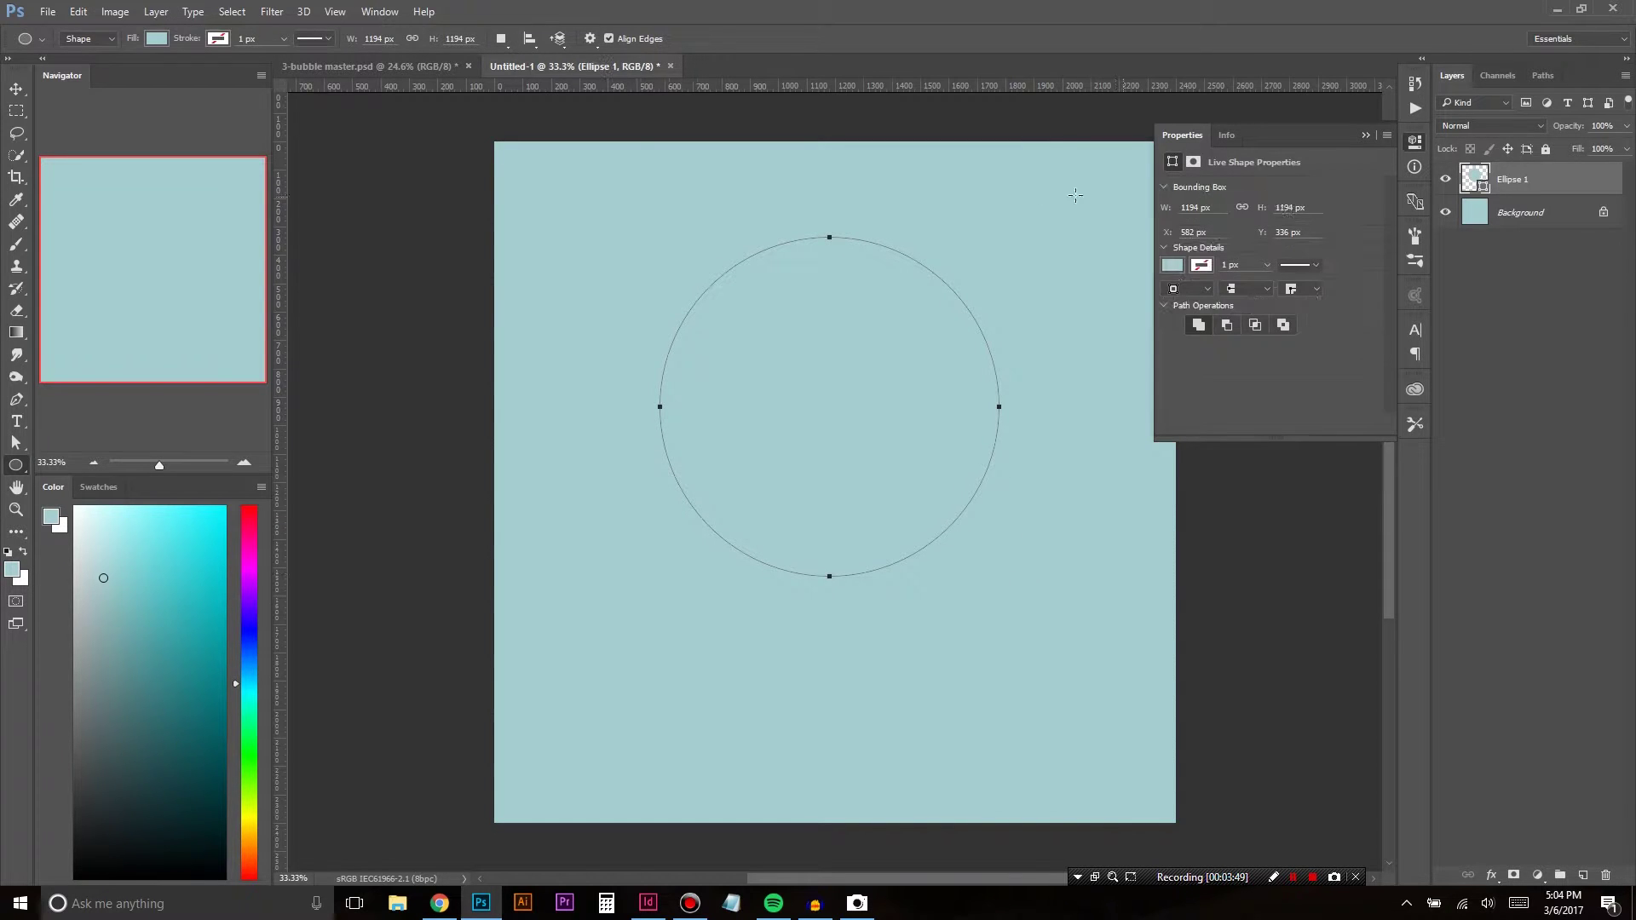
# Step: Fill the Ellipse 1 circle with dark teal and clip Layer 1 to it
pyautogui.click(1171, 265)
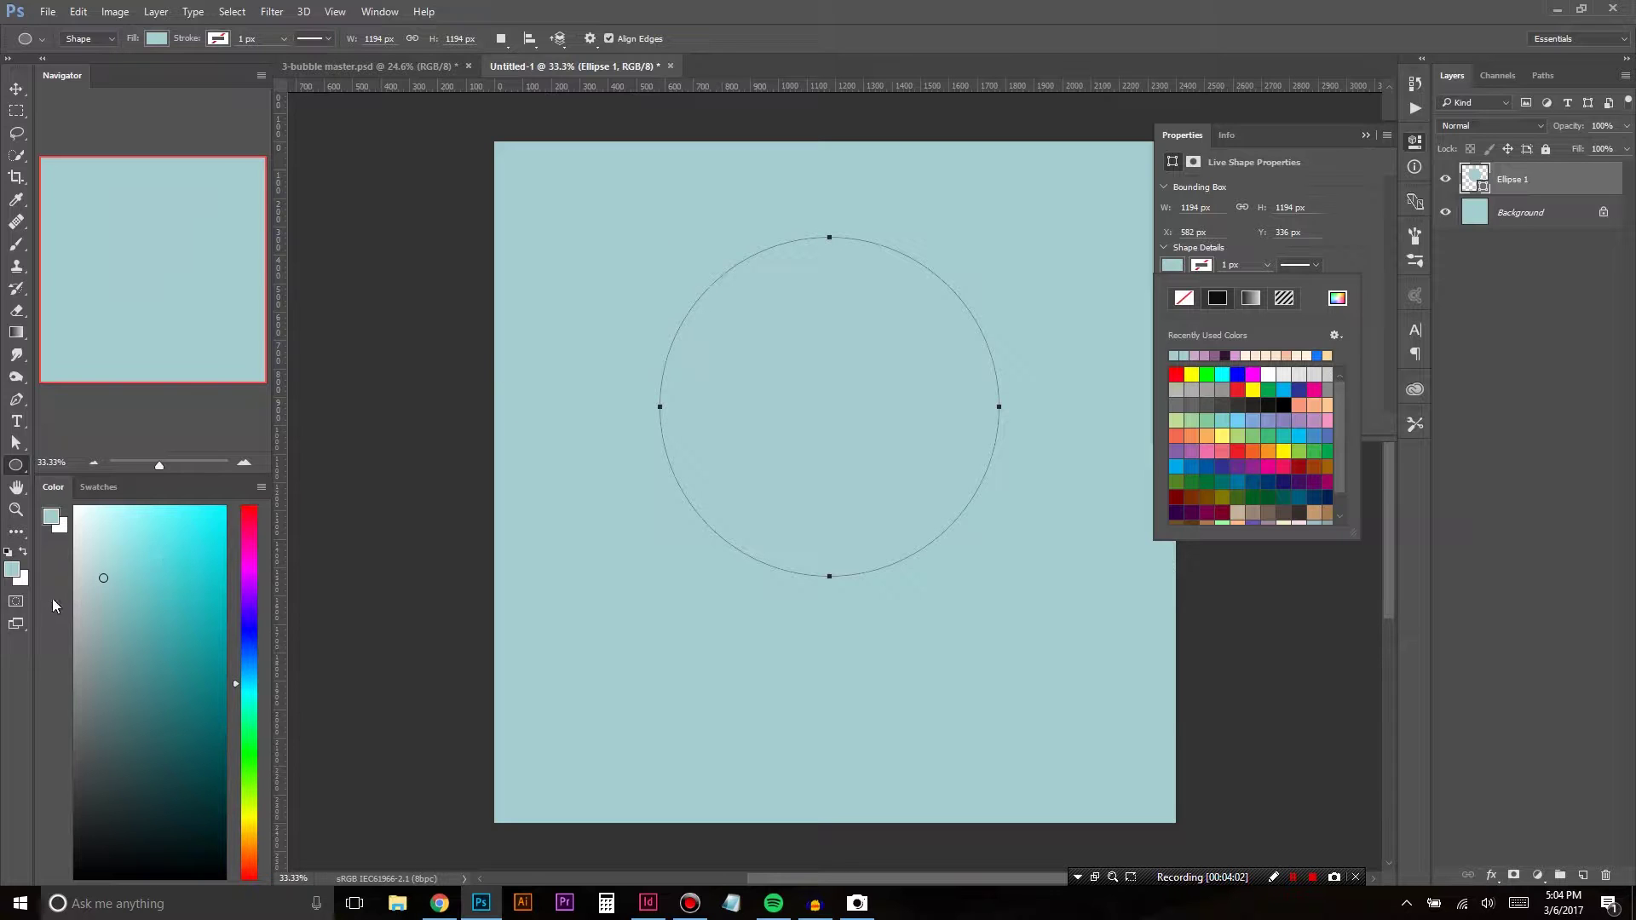
pyautogui.moveTo(103, 578); pyautogui.dragTo(119, 775)
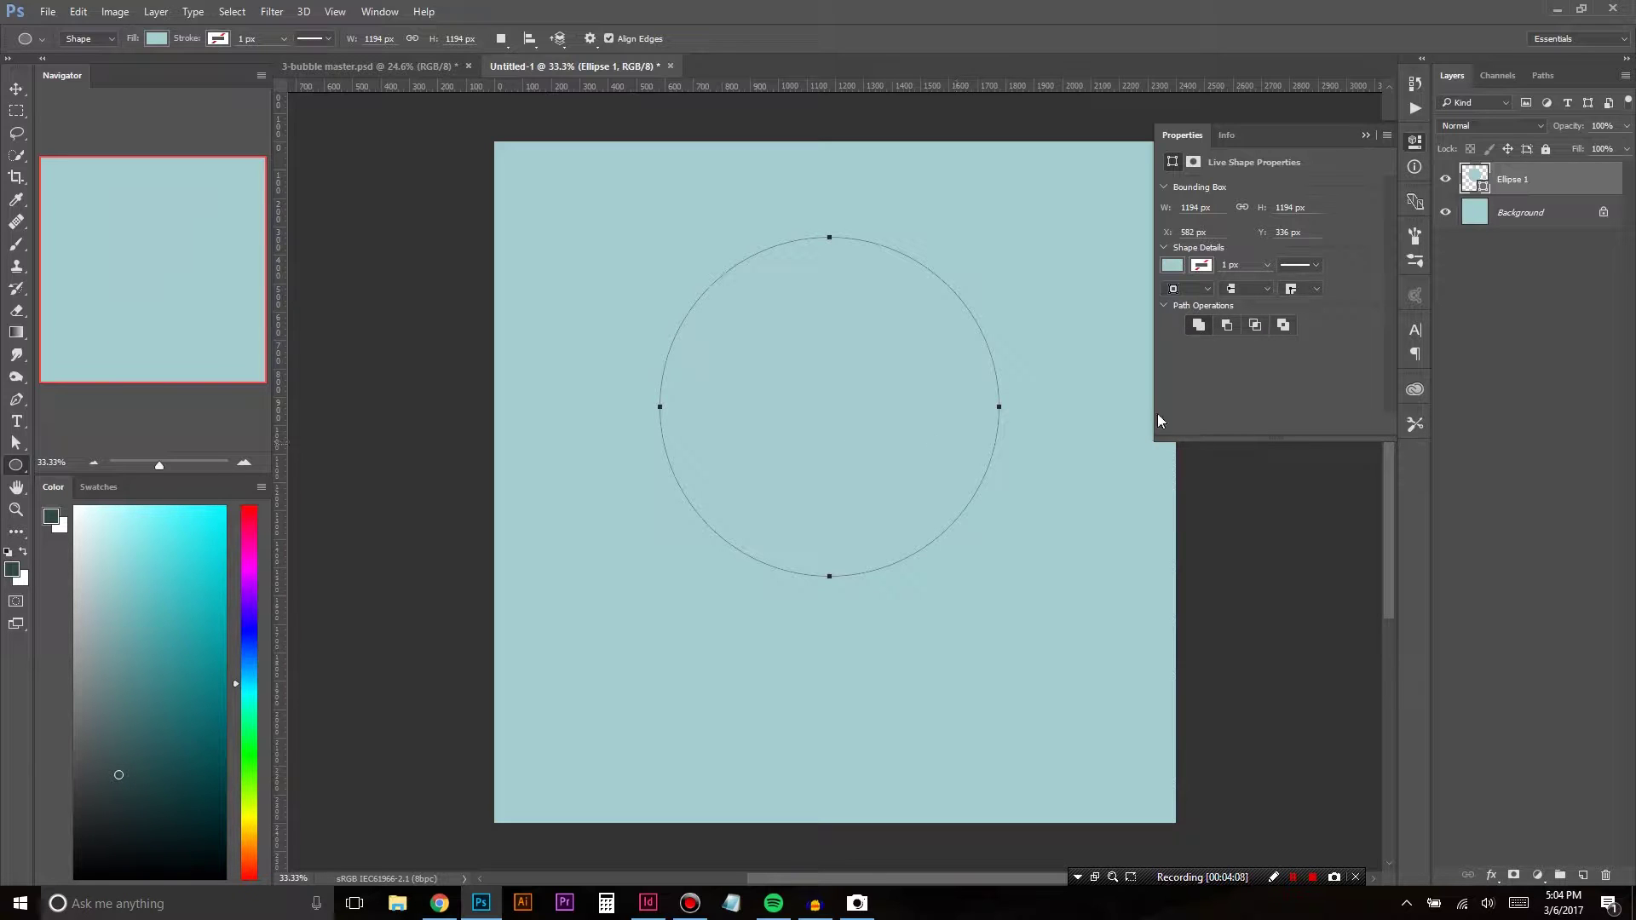
pyautogui.hotkey('alt', 'BackSpace')
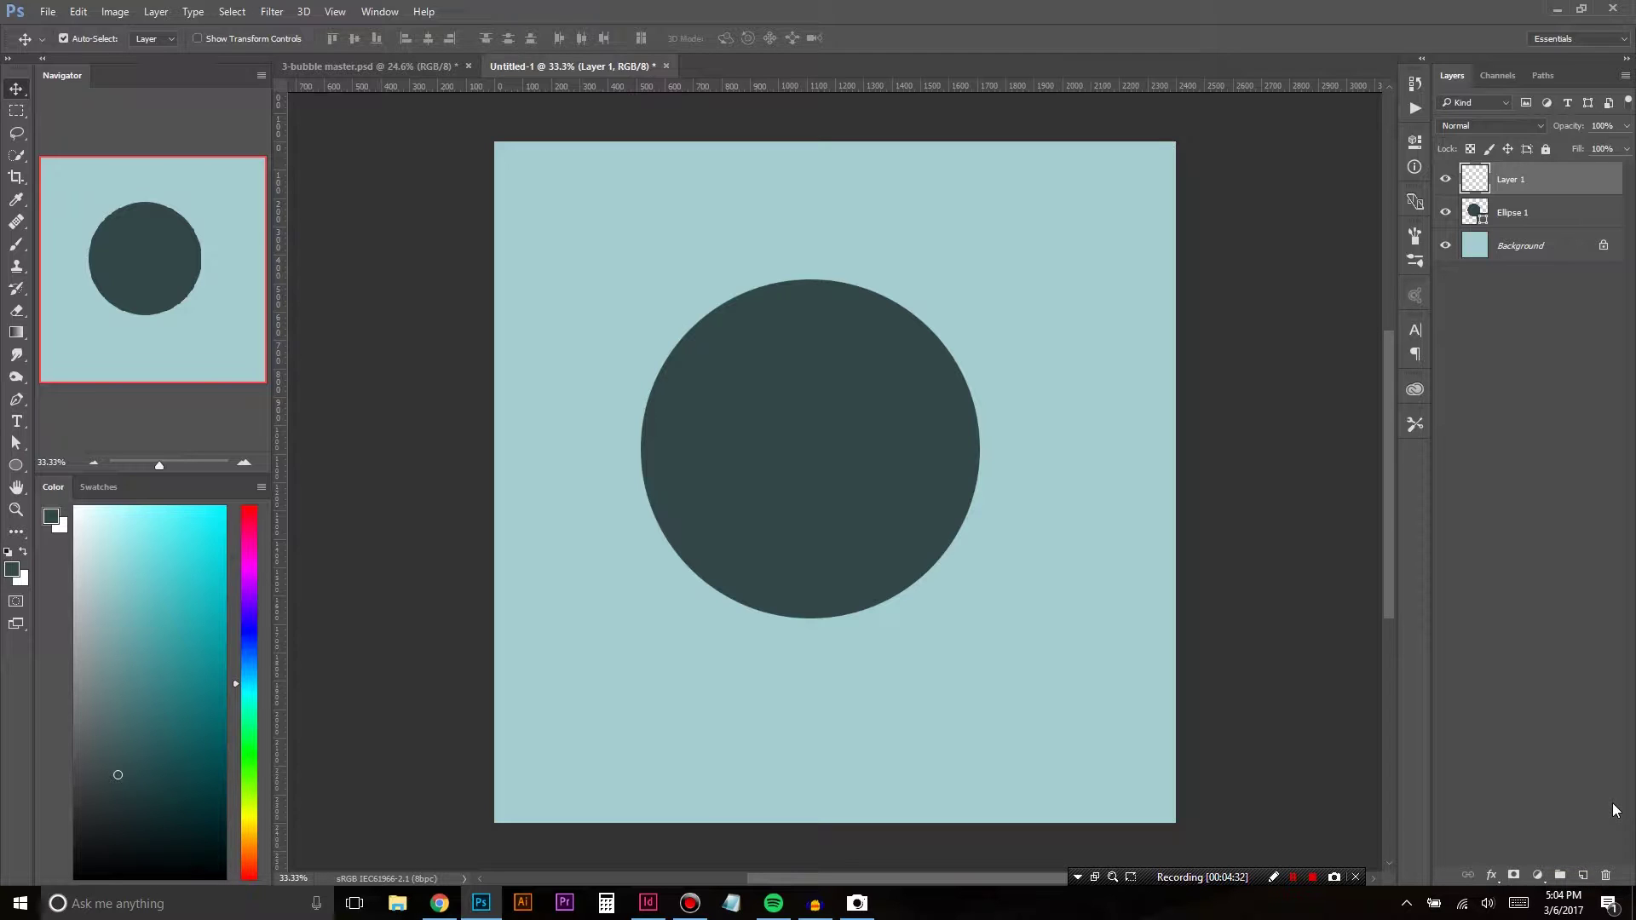
pyautogui.keyDown('alt'); pyautogui.click(1533, 195); pyautogui.keyUp('alt')
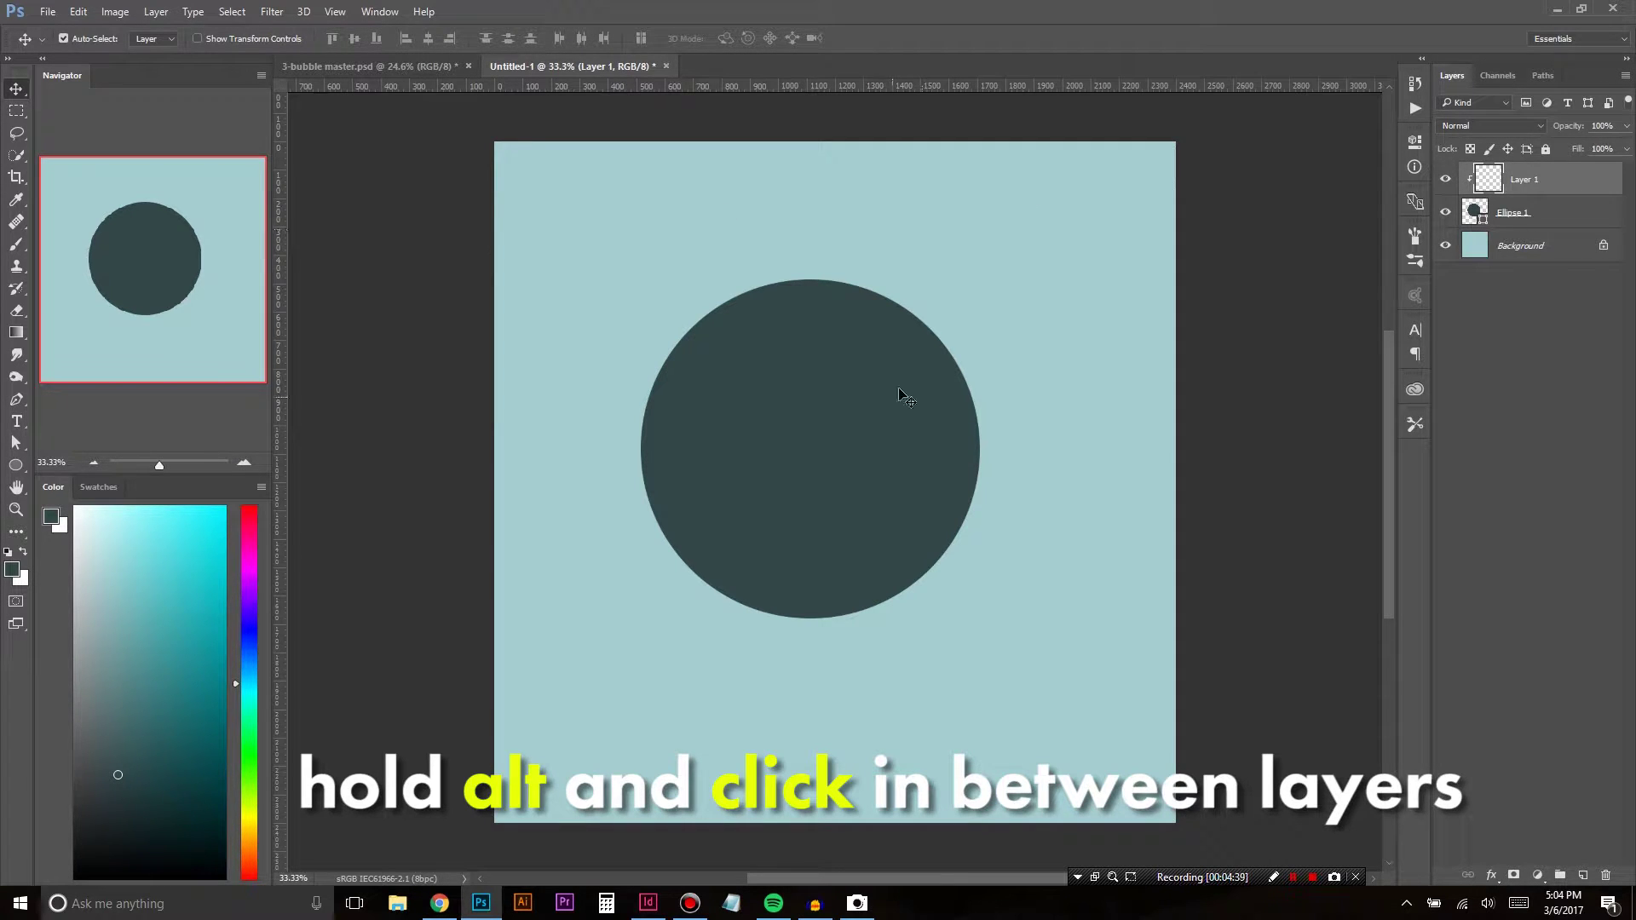
# Step: Switch to the Brush tool at 400 px and glance at the 3-bubble master.psd reference
pyautogui.press('b')
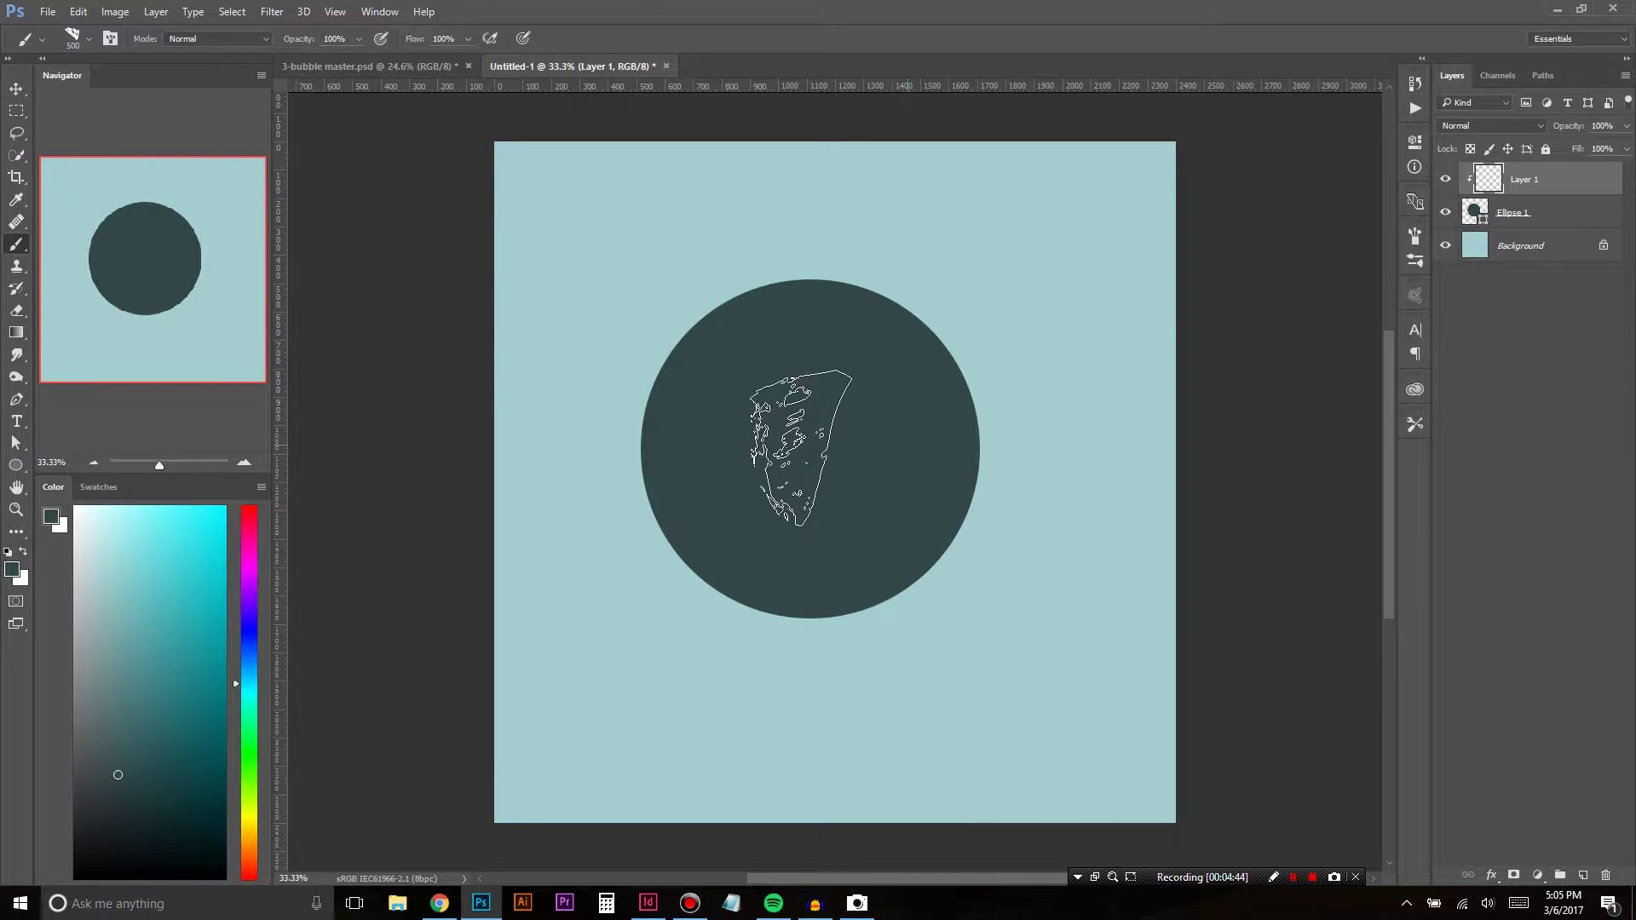
pyautogui.press('[')
pyautogui.press('[')
pyautogui.press('[')
pyautogui.press('[')
pyautogui.press('[')
pyautogui.press('[')
pyautogui.press('[')
pyautogui.press('[')
pyautogui.press('[')
pyautogui.press('[')
pyautogui.press('[')
pyautogui.press('[')
pyautogui.press('[')
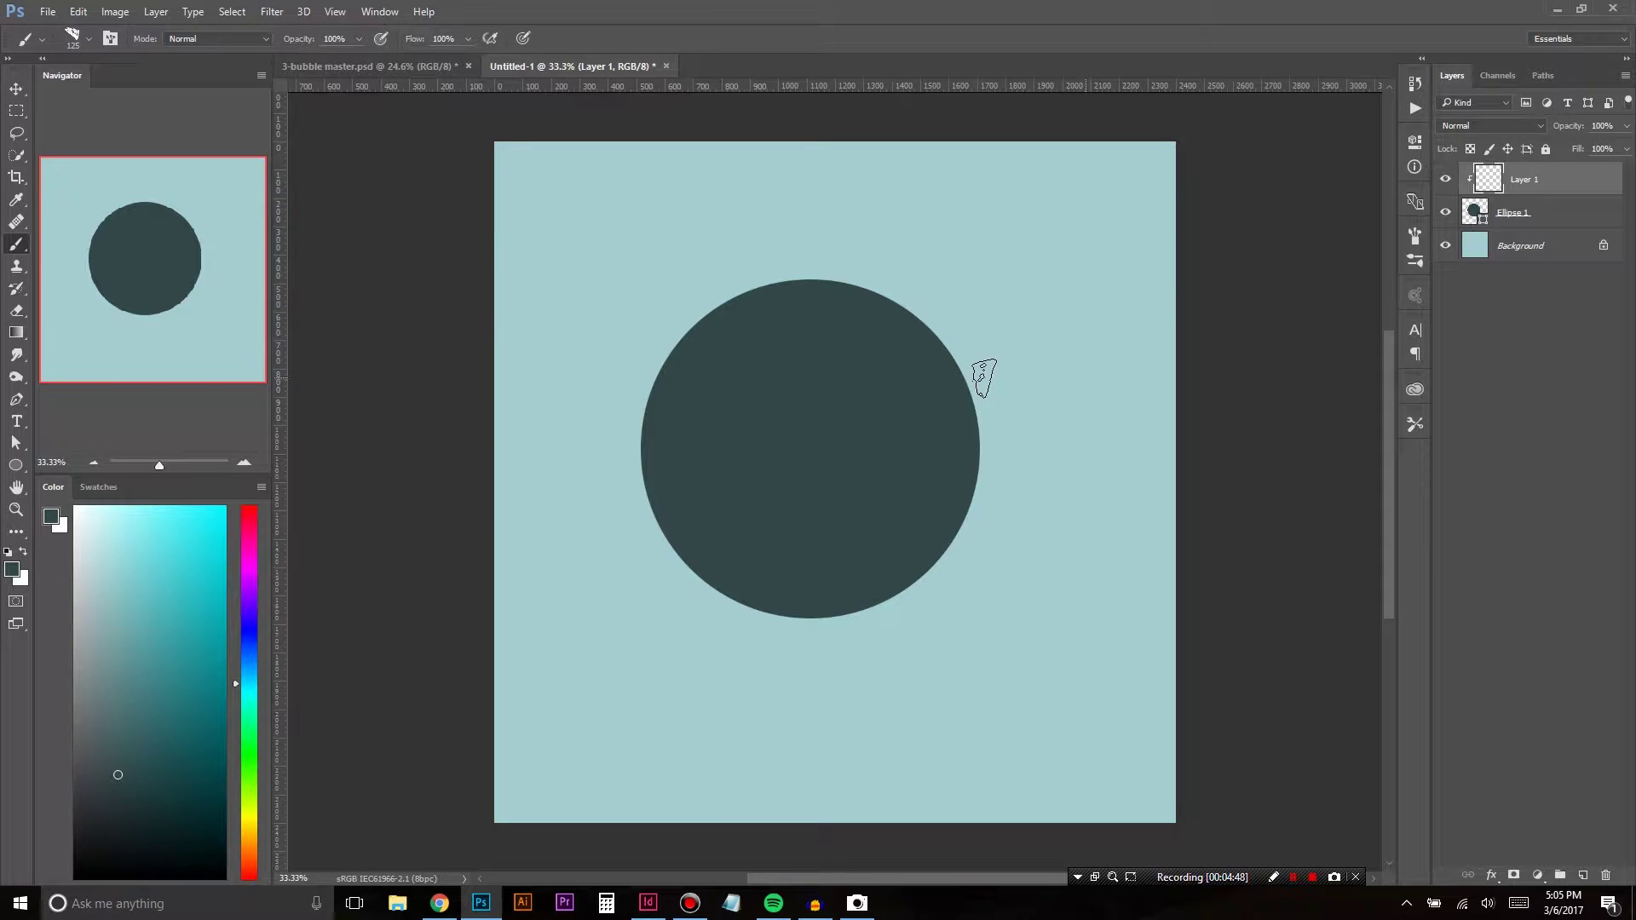
pyautogui.press(']')
pyautogui.press(']')
pyautogui.press(']')
pyautogui.press(']')
pyautogui.press(']')
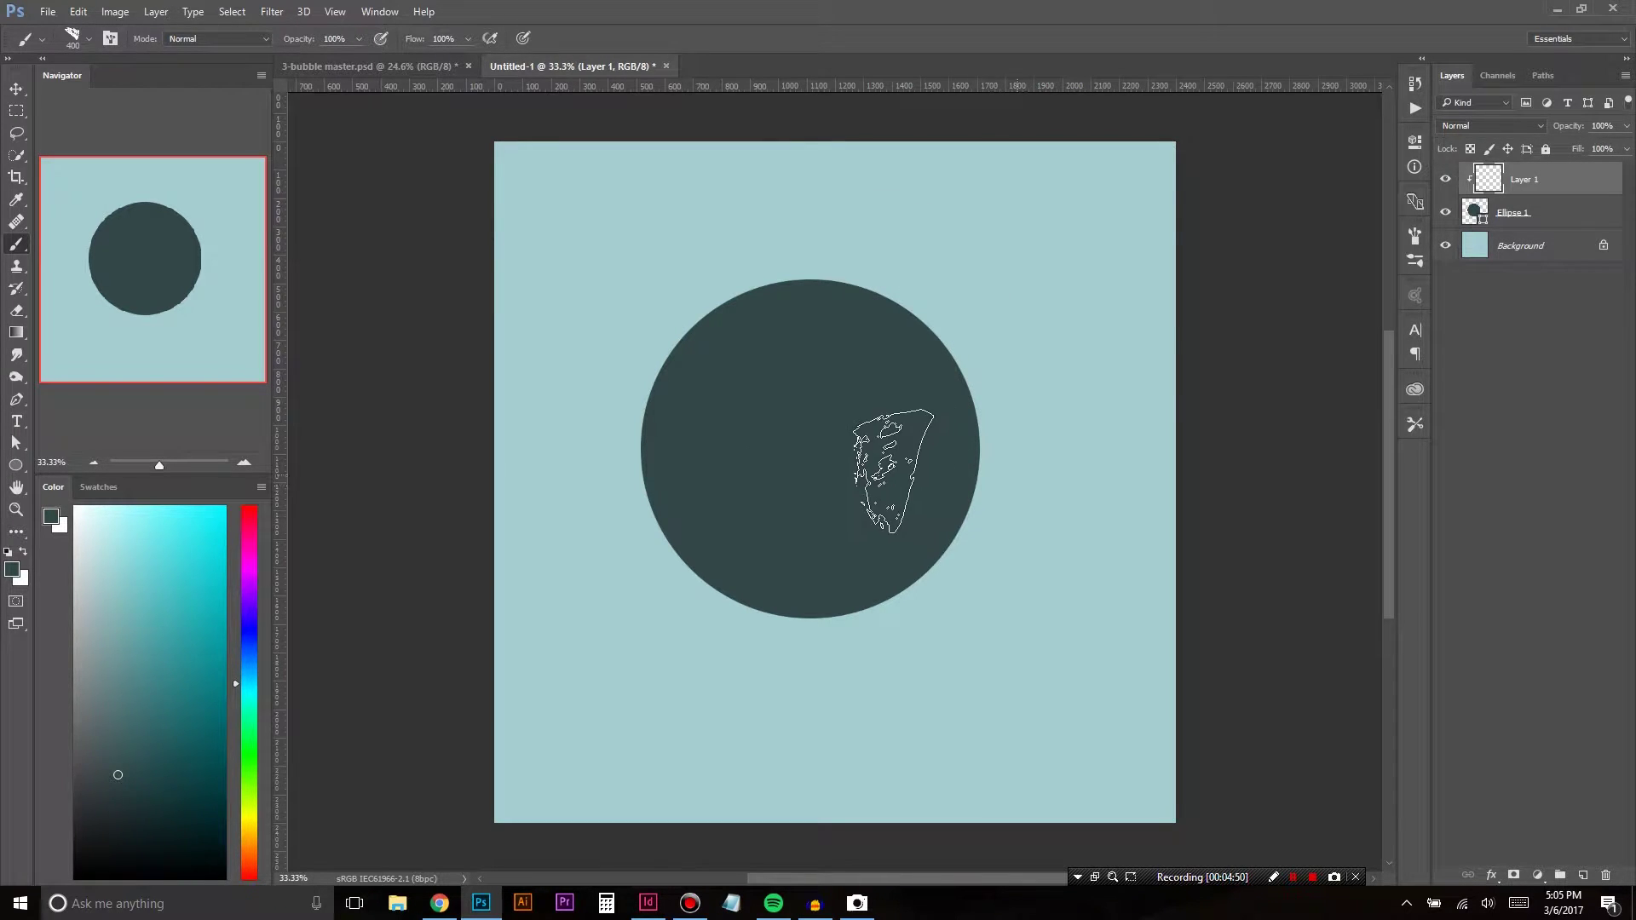
pyautogui.rightClick(865, 452)
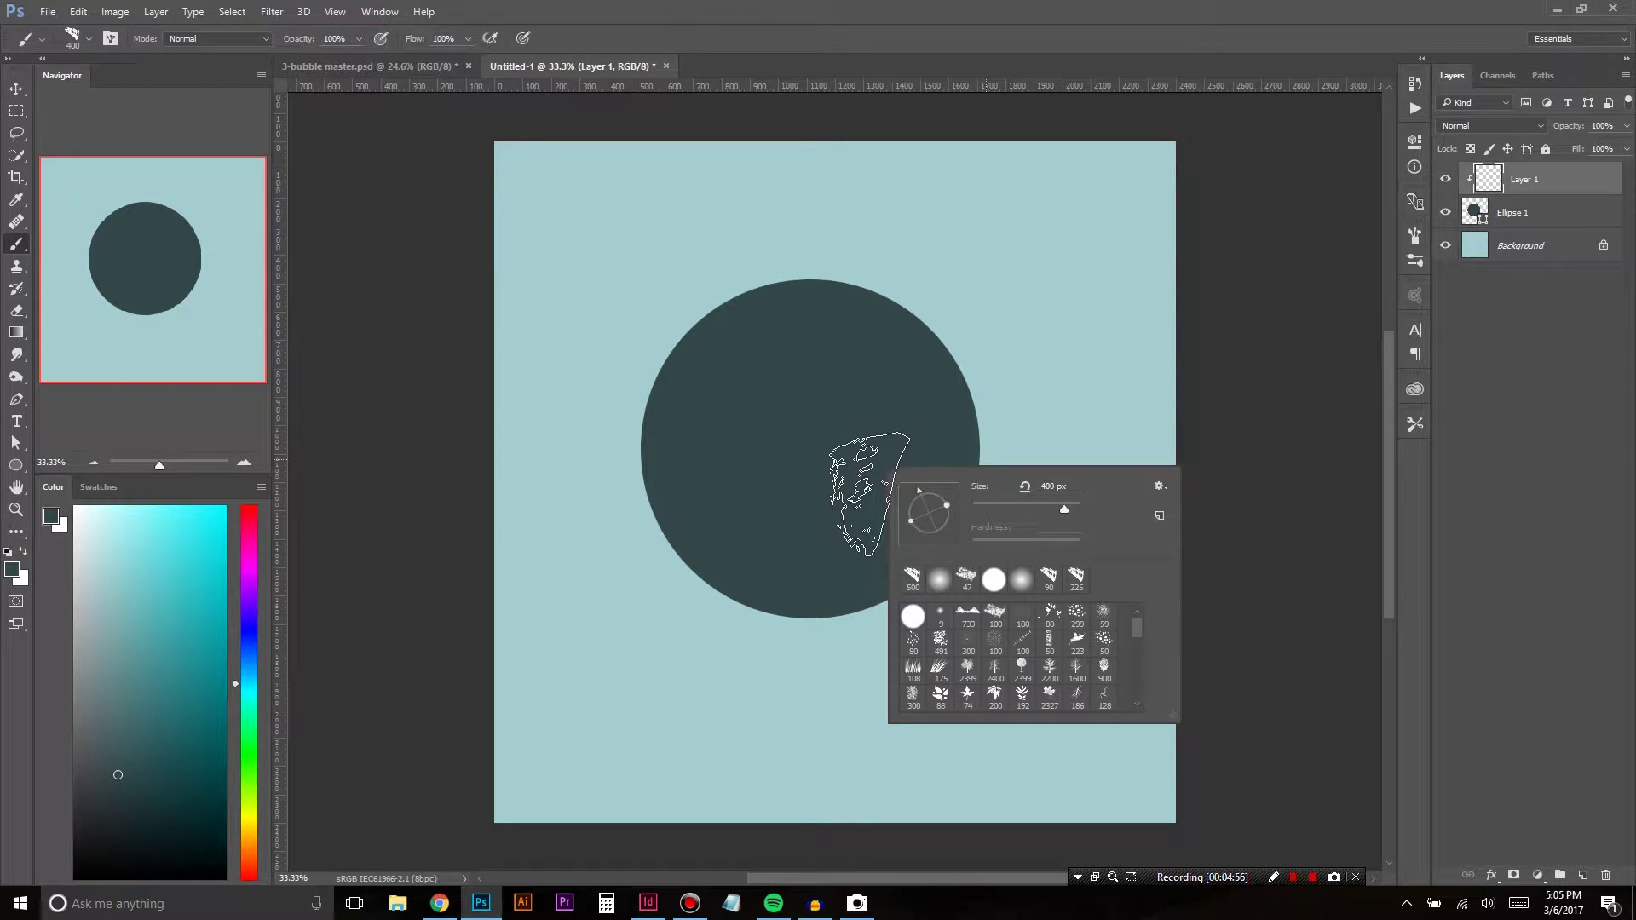
pyautogui.click(433, 71)
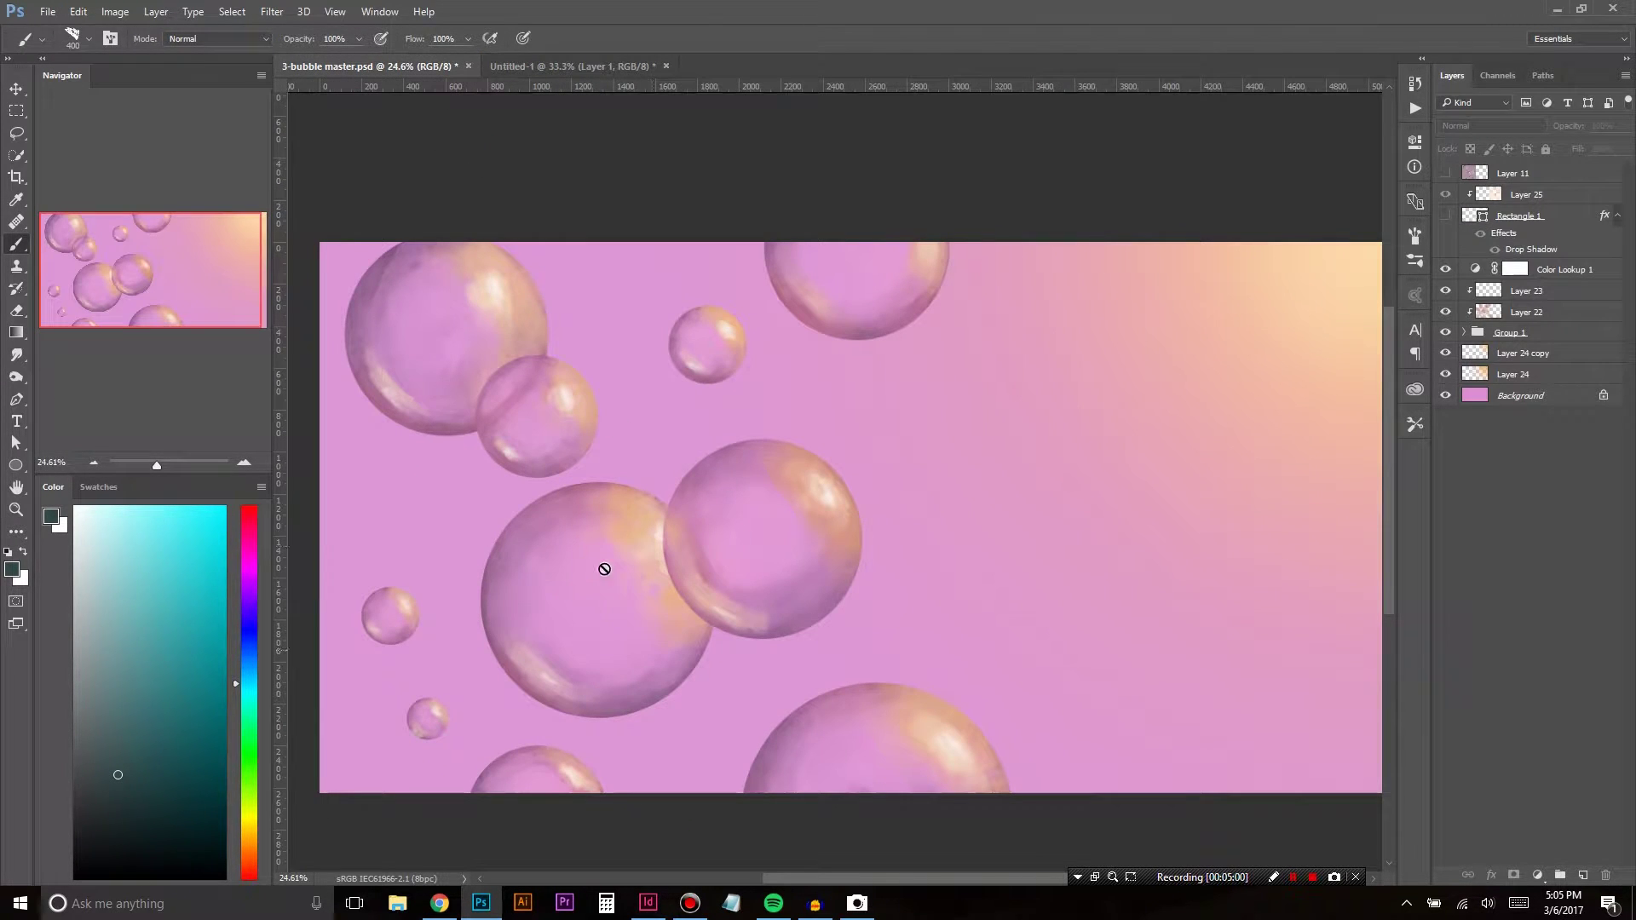
pyautogui.click(567, 70)
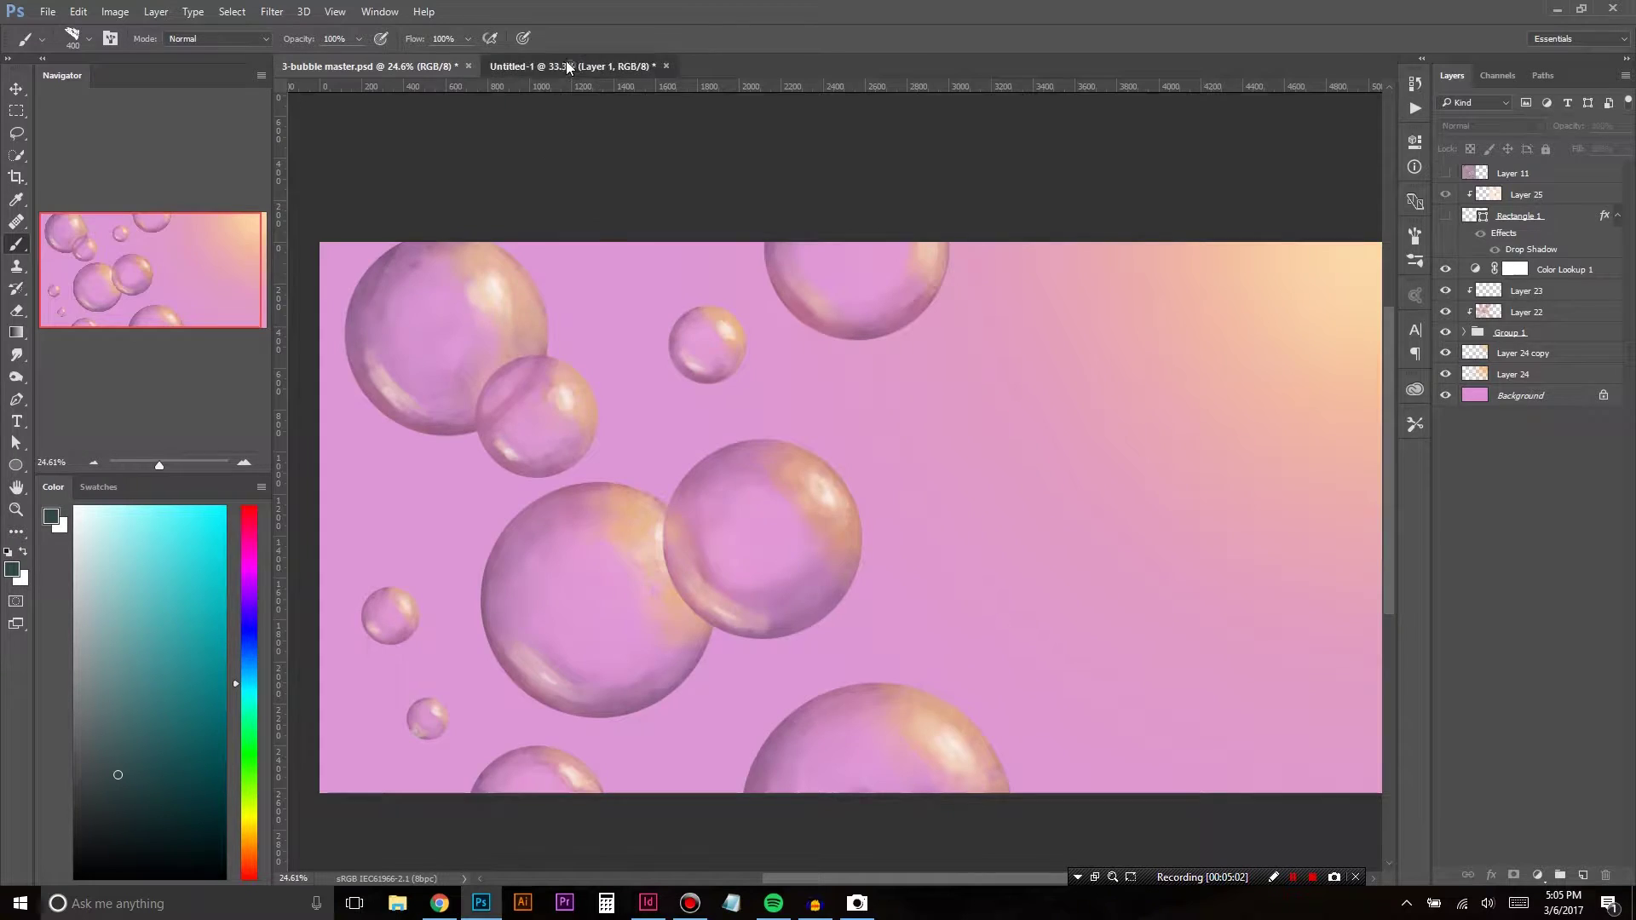
# Step: Choose the soft round brush preset and raise its hardness to about 35%
pyautogui.rightClick(809, 473)
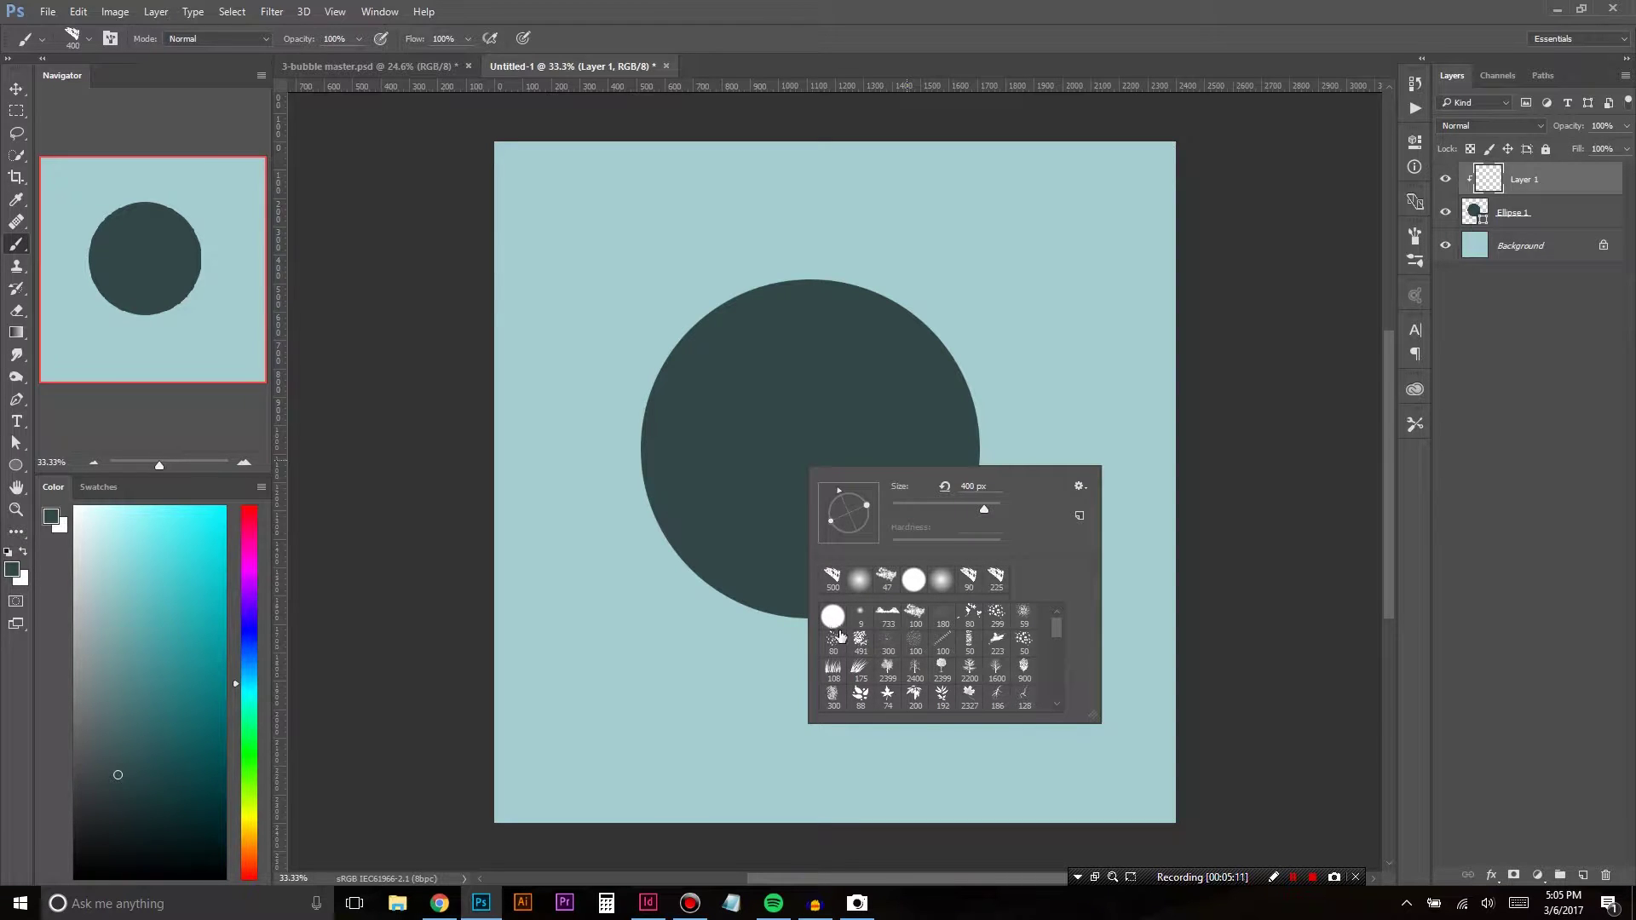
pyautogui.click(860, 582)
pyautogui.moveTo(923, 548); pyautogui.dragTo(938, 549)
pyautogui.click(791, 460)
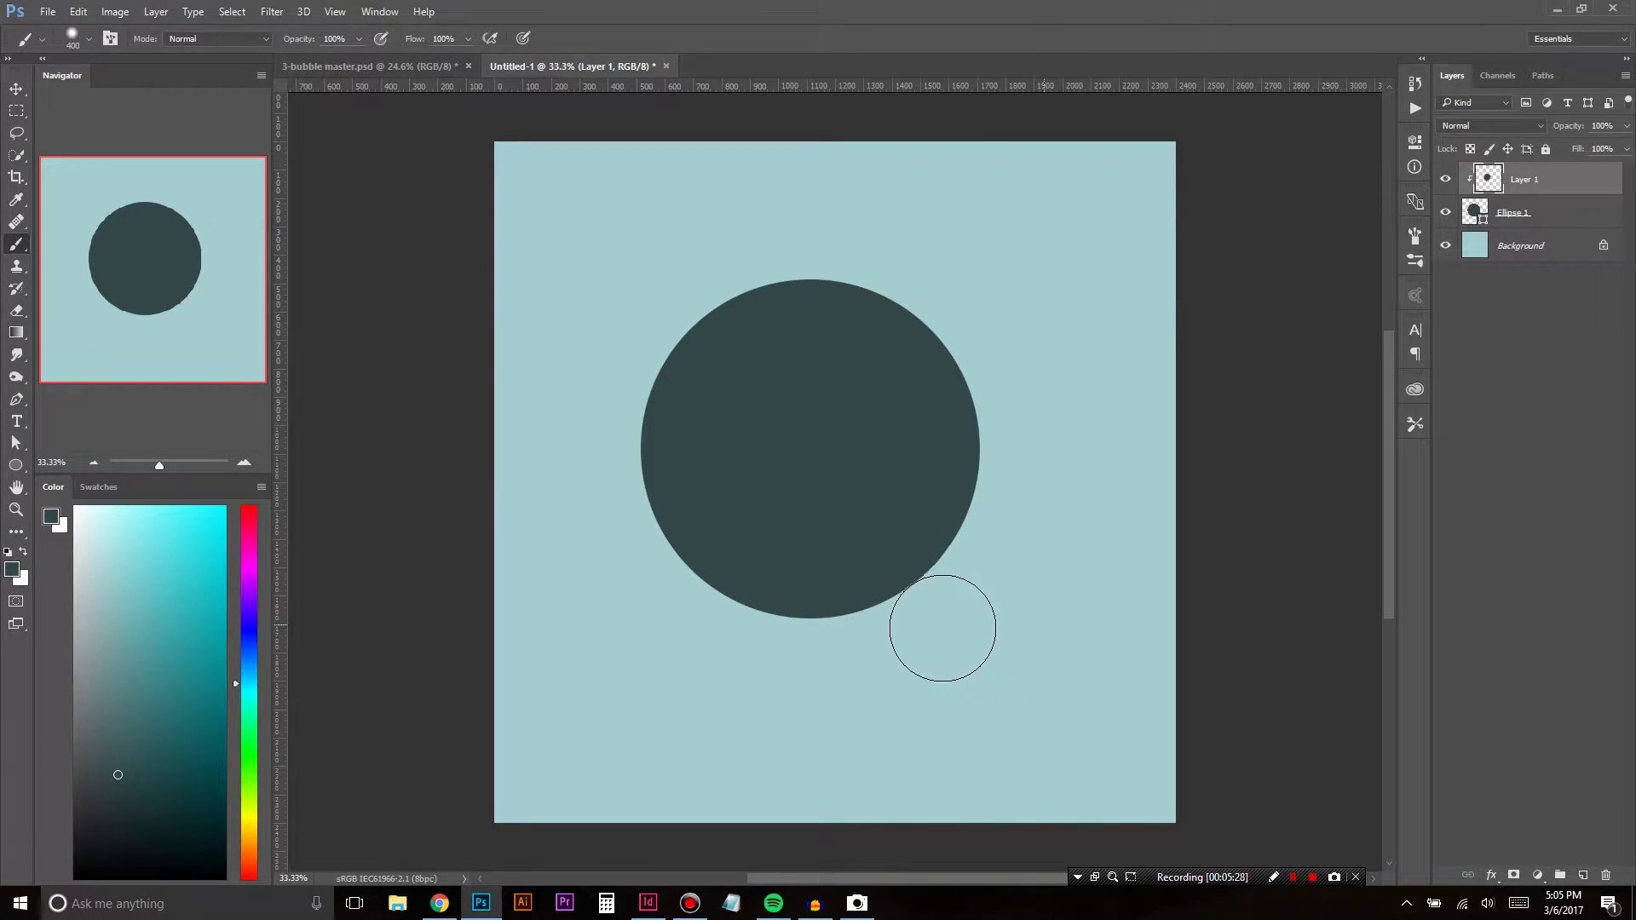
# Step: Undo the stray dab, sample the light background and try light strokes across the circle
pyautogui.press('ctrl')
pyautogui.hotkey('ctrl', 'z')
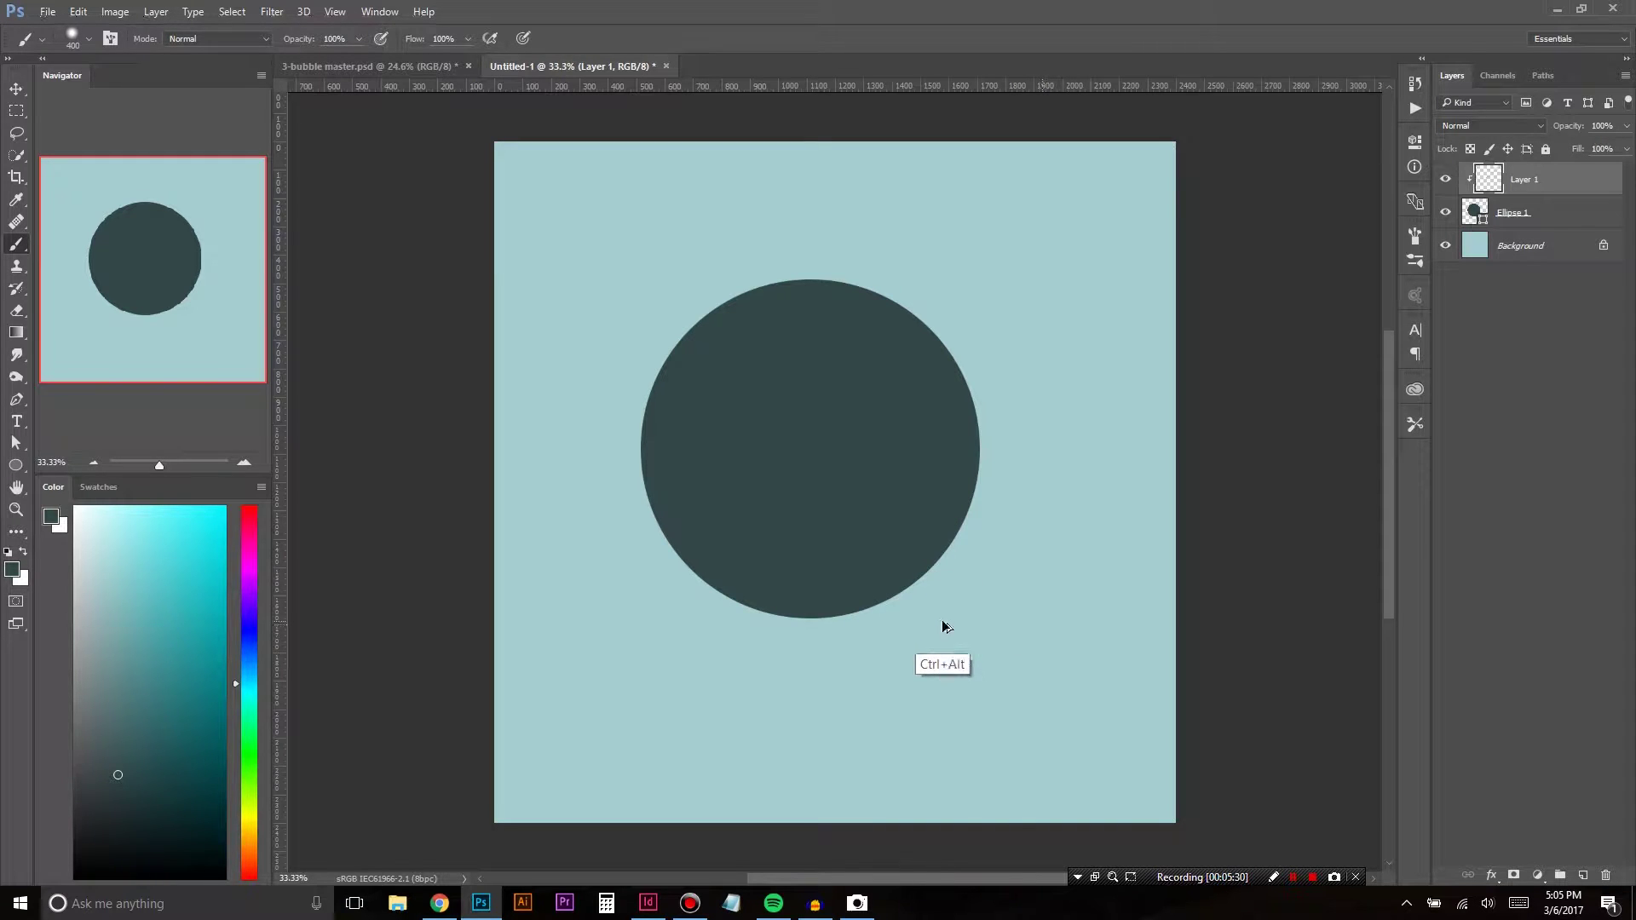
pyautogui.press('alt')
pyautogui.keyDown('alt'); pyautogui.click(1004, 672); pyautogui.keyUp('alt')
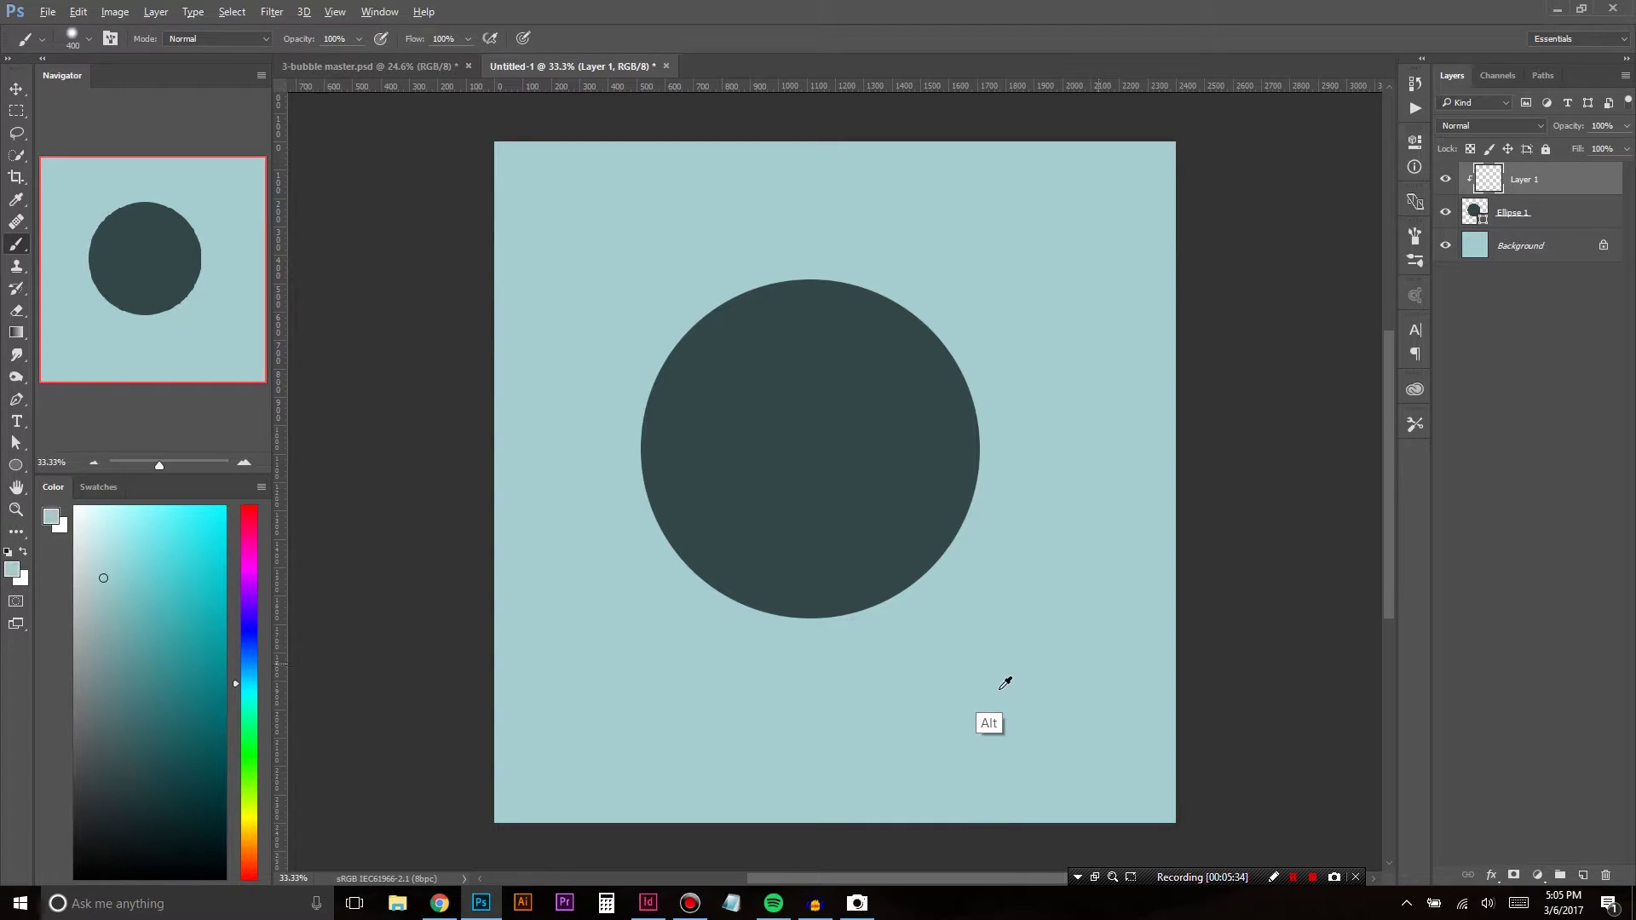
pyautogui.moveTo(829, 453)
pyautogui.mouseDown()
pyautogui.moveTo(793, 431)
pyautogui.moveTo(790, 464)
pyautogui.moveTo(813, 416)
pyautogui.moveTo(779, 436)
pyautogui.moveTo(823, 489)
pyautogui.moveTo(807, 426)
pyautogui.moveTo(778, 452)
pyautogui.moveTo(749, 365)
pyautogui.mouseUp()
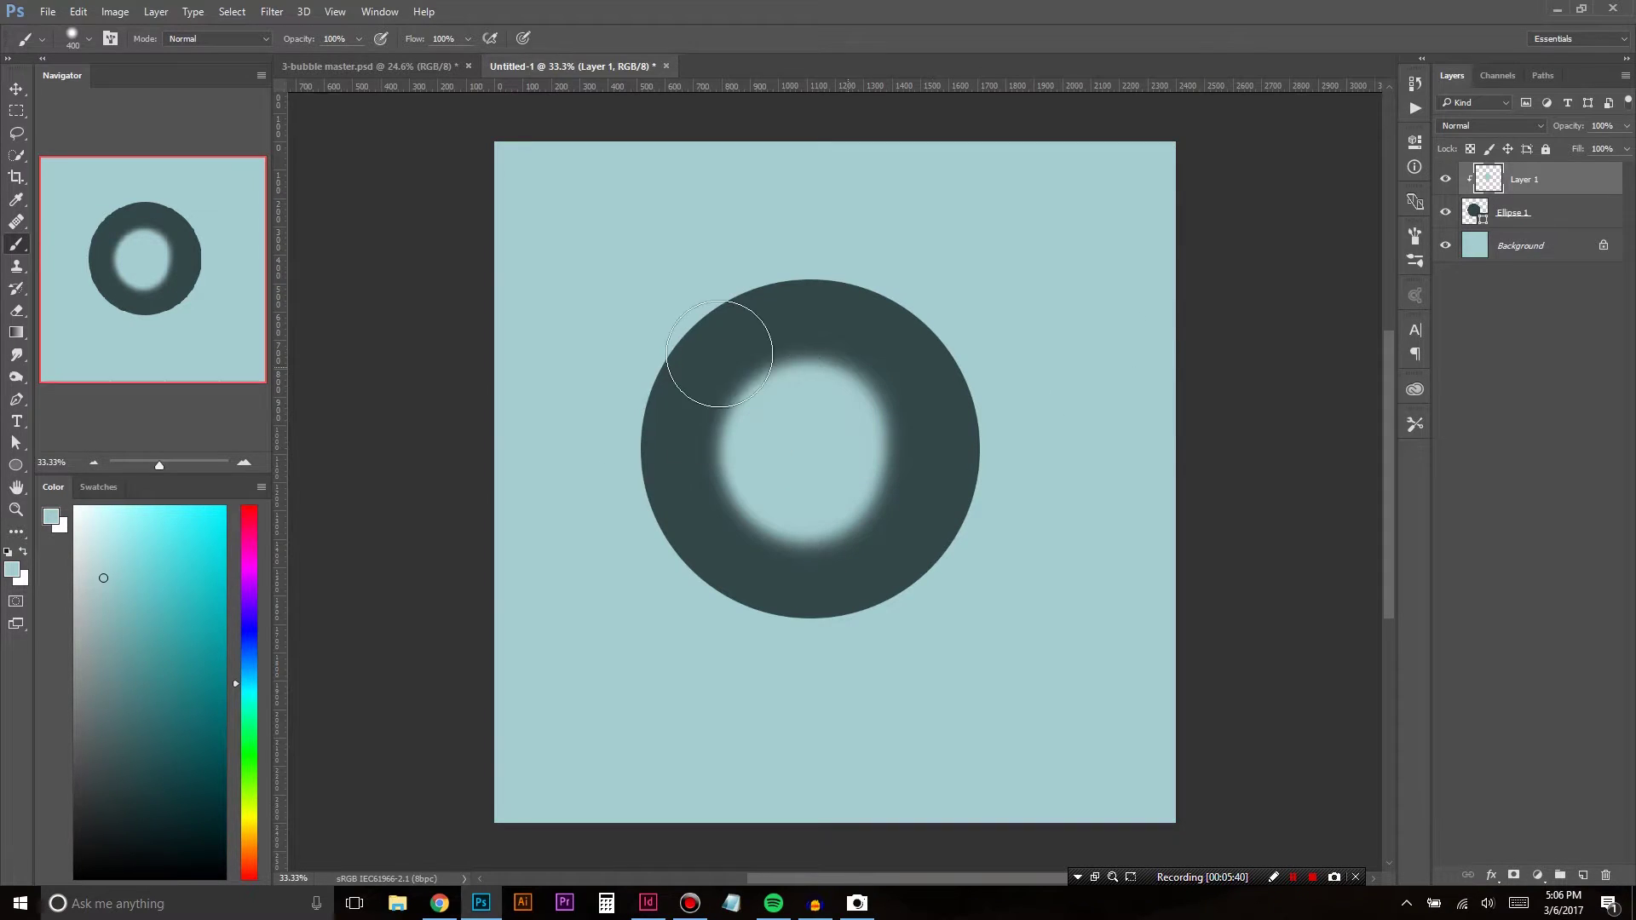
pyautogui.moveTo(719, 335); pyautogui.dragTo(534, 548)
pyautogui.hotkey('ctrl', 'z')
# Step: Try pink strokes, undo them, then repaint a rounder, softer pale teal centre
pyautogui.moveTo(245, 552); pyautogui.dragTo(245, 521)
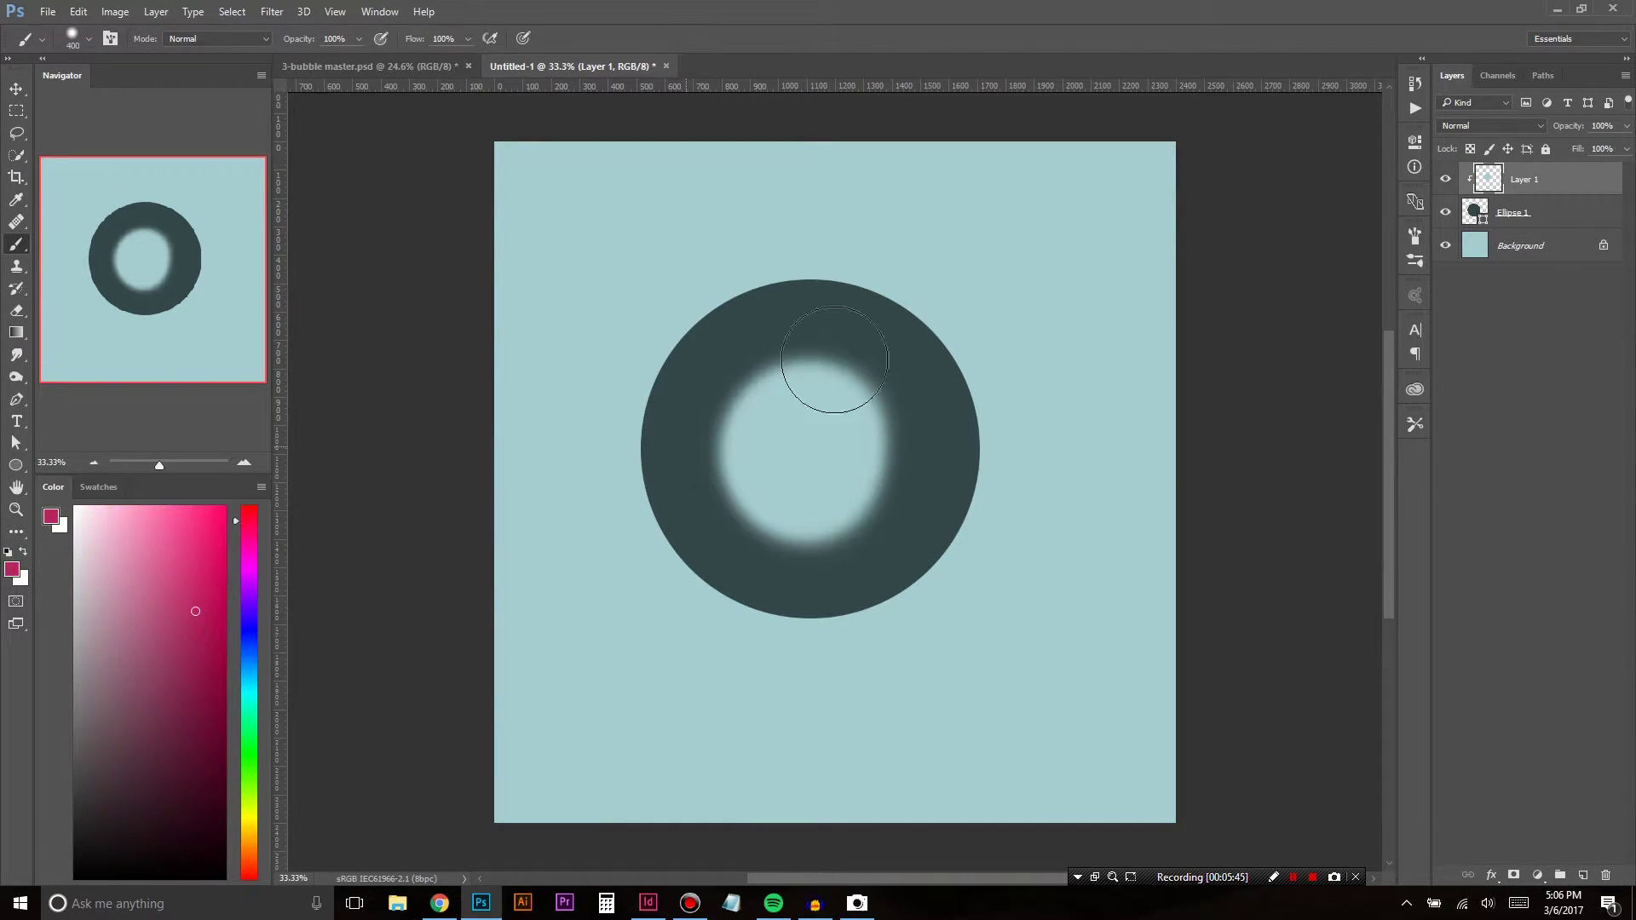
pyautogui.moveTo(796, 420); pyautogui.dragTo(701, 336)
pyautogui.moveTo(943, 340)
pyautogui.mouseDown()
pyautogui.moveTo(697, 482)
pyautogui.moveTo(726, 580)
pyautogui.moveTo(1033, 526)
pyautogui.moveTo(956, 522)
pyautogui.mouseUp()
pyautogui.hotkey('ctrl', 'alt', 'z')
pyautogui.hotkey('ctrl', 'alt', 'z')
pyautogui.hotkey('ctrl', 'alt', 'z')
pyautogui.keyDown('alt'); pyautogui.click(941, 653); pyautogui.keyUp('alt')
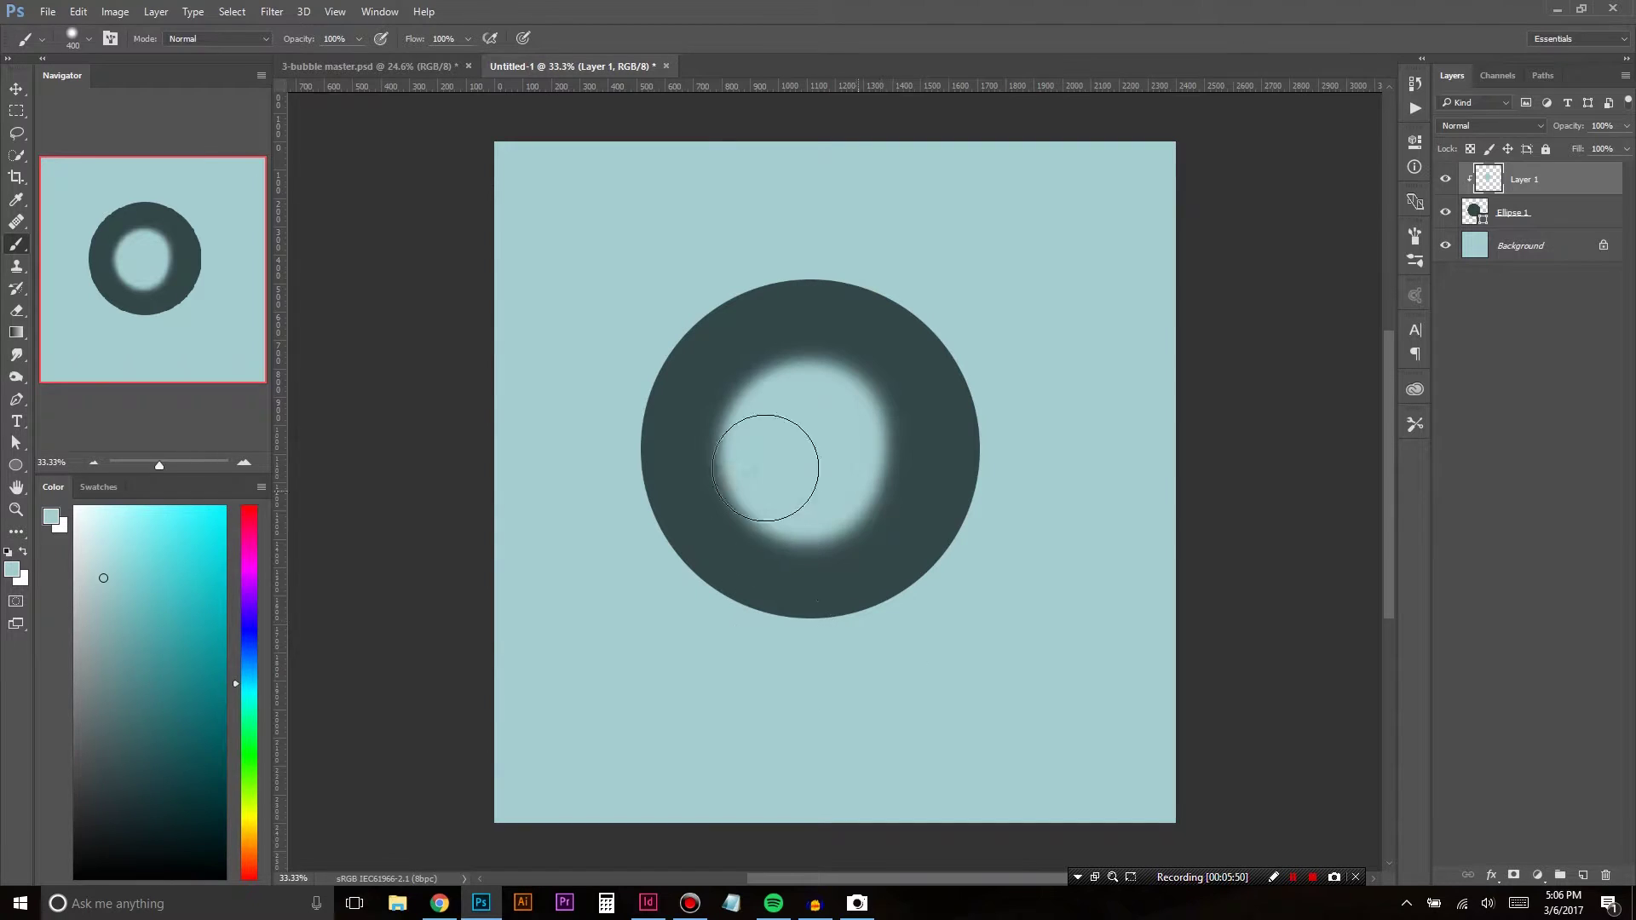
pyautogui.keyDown('alt'); pyautogui.click(728, 464); pyautogui.keyUp('alt')
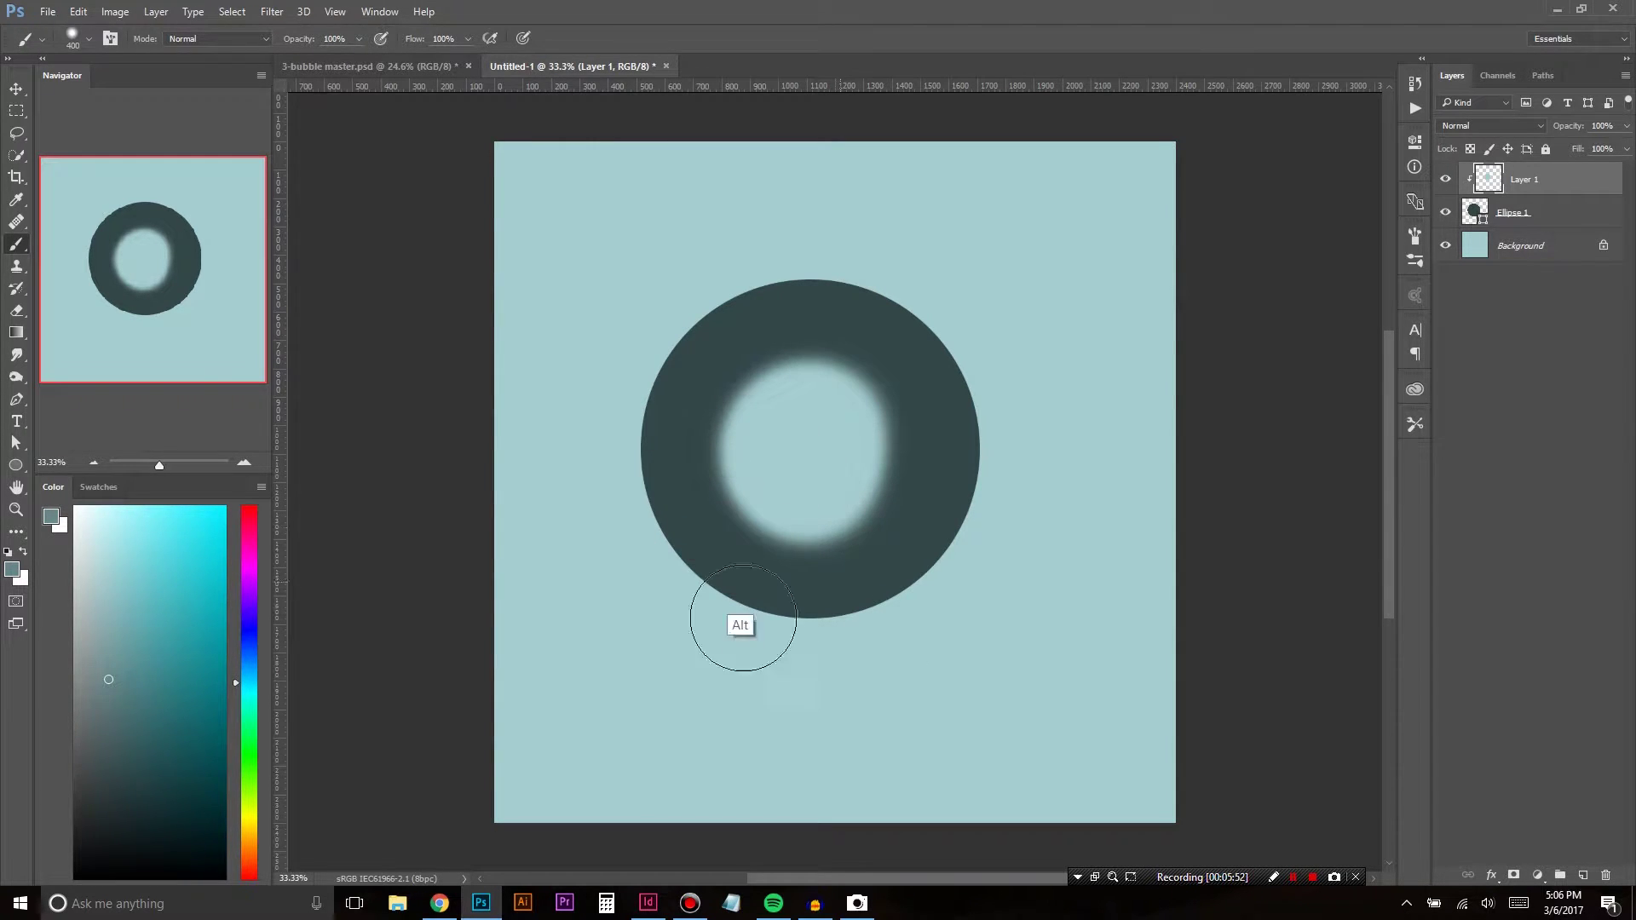
pyautogui.moveTo(843, 472)
pyautogui.mouseDown()
pyautogui.moveTo(766, 402)
pyautogui.moveTo(712, 475)
pyautogui.mouseUp()
pyautogui.keyDown('alt'); pyautogui.click(939, 685); pyautogui.keyUp('alt')
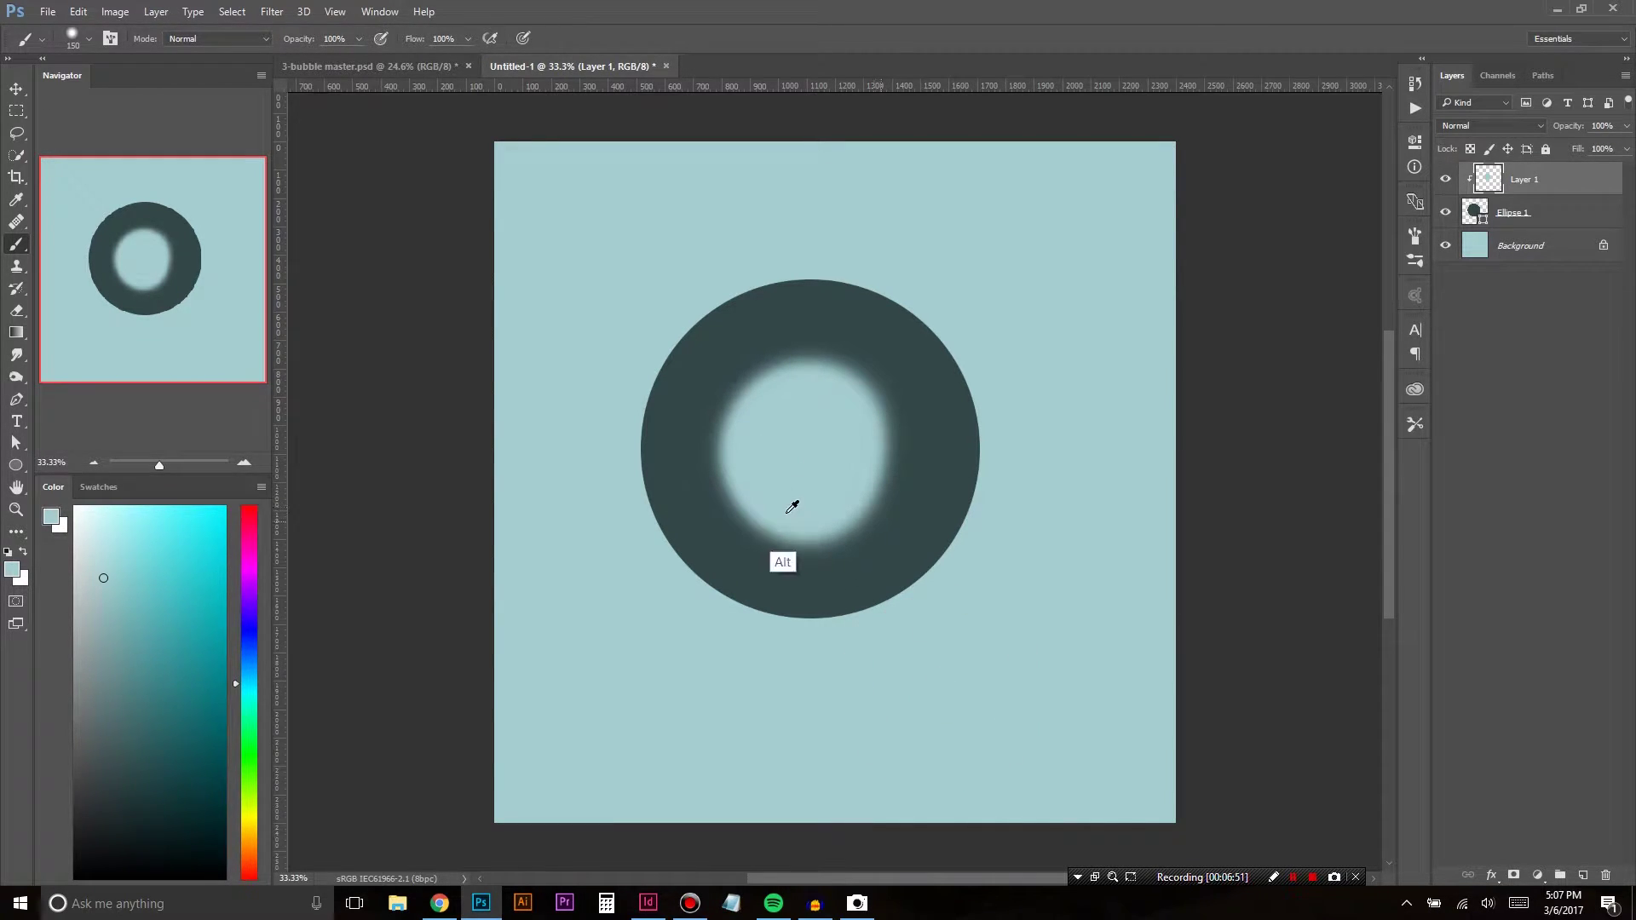
# Step: Sample a mid grey-teal, enable pen pressure for opacity, and soften the ring's inner left edge
pyautogui.keyDown('alt'); pyautogui.click(735, 449); pyautogui.keyUp('alt')
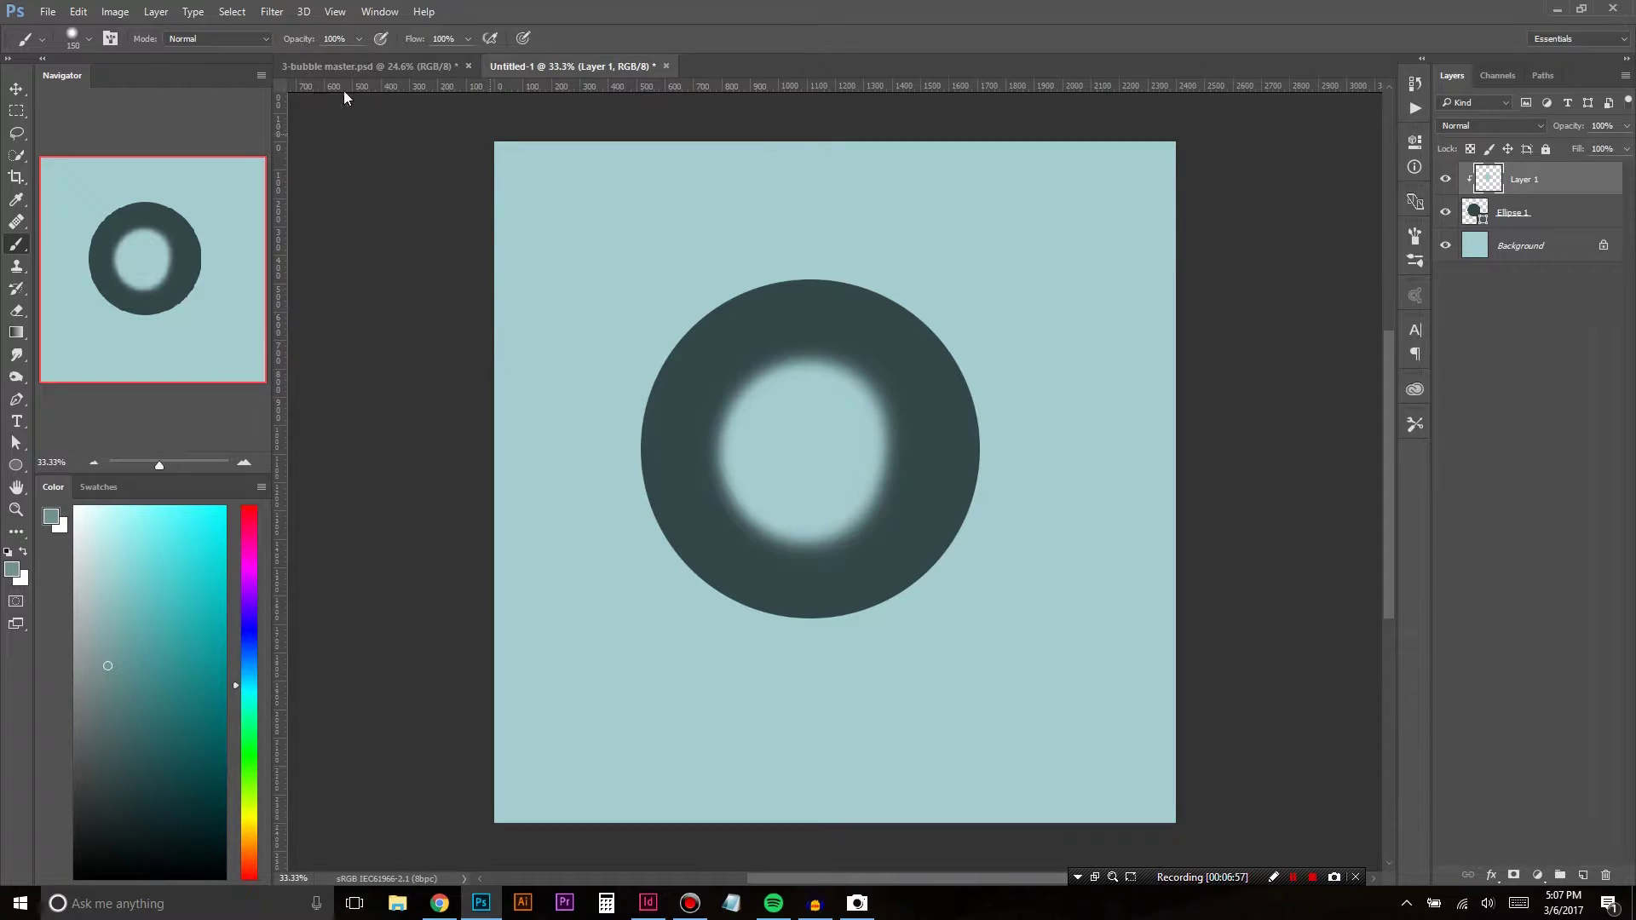
pyautogui.click(381, 39)
pyautogui.moveTo(709, 484)
pyautogui.mouseDown()
pyautogui.moveTo(723, 540)
pyautogui.moveTo(727, 375)
pyautogui.moveTo(719, 434)
pyautogui.moveTo(748, 507)
pyautogui.moveTo(774, 519)
pyautogui.moveTo(701, 432)
pyautogui.moveTo(792, 336)
pyautogui.moveTo(831, 345)
pyautogui.moveTo(882, 397)
pyautogui.moveTo(916, 477)
pyautogui.moveTo(886, 520)
pyautogui.moveTo(803, 550)
pyautogui.moveTo(886, 520)
pyautogui.mouseUp()
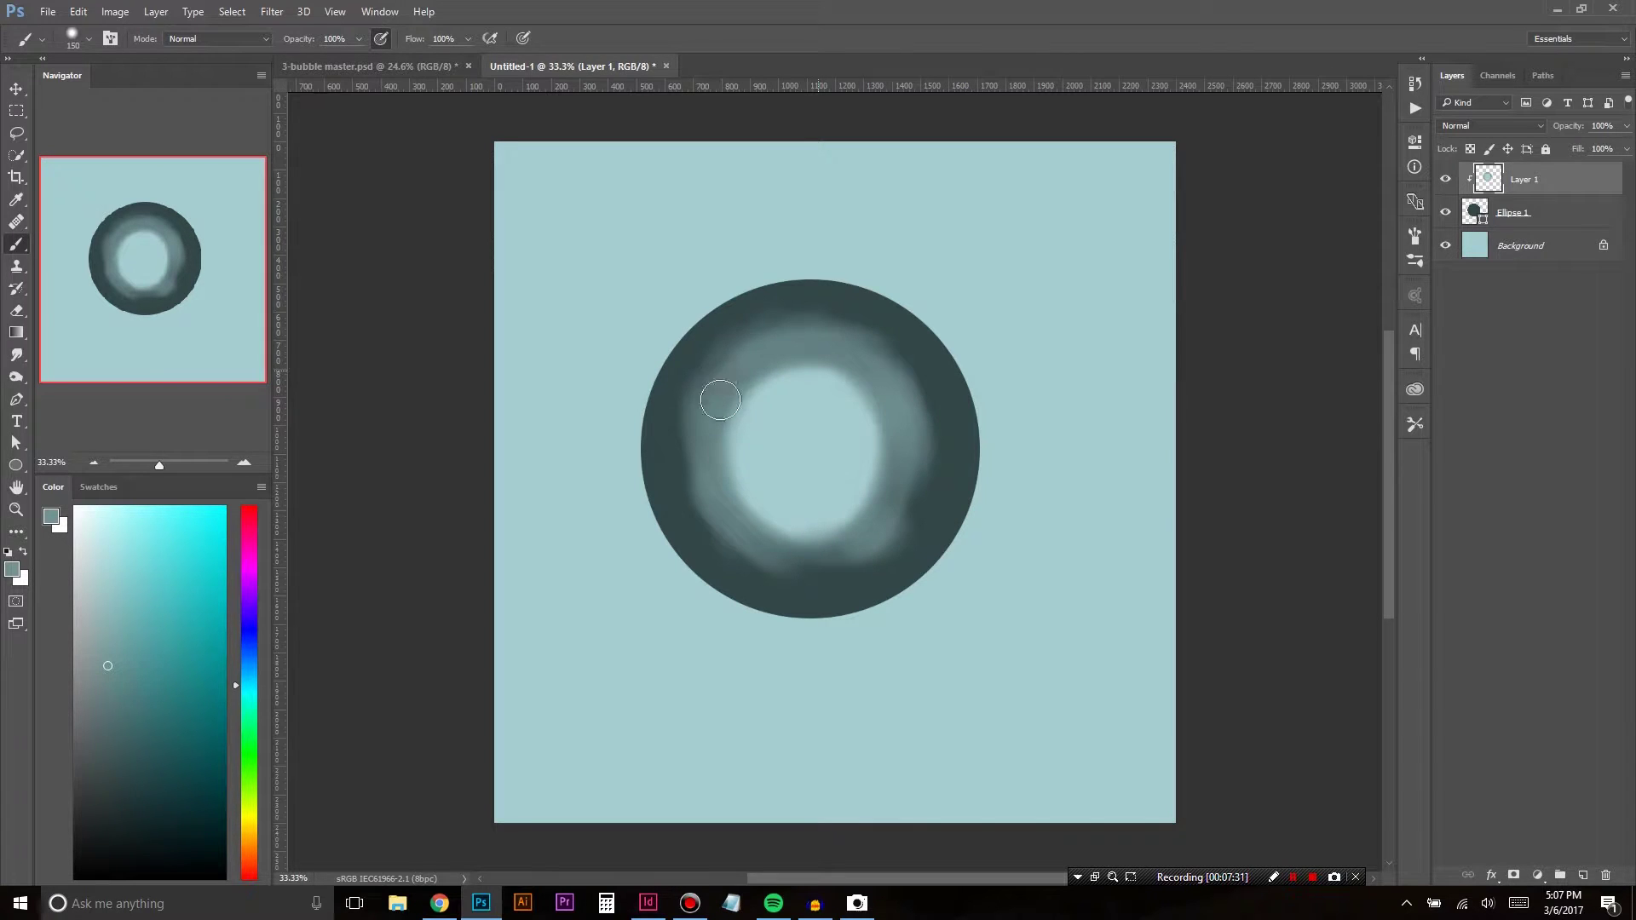
# Step: Paint sampled light teal around the ring's inner edge, including its lower part
pyautogui.keyDown('alt'); pyautogui.click(749, 457); pyautogui.keyUp('alt')
pyautogui.moveTo(751, 488)
pyautogui.mouseDown()
pyautogui.moveTo(726, 416)
pyautogui.moveTo(755, 475)
pyautogui.moveTo(755, 366)
pyautogui.moveTo(732, 425)
pyautogui.moveTo(799, 377)
pyautogui.moveTo(758, 377)
pyautogui.moveTo(879, 432)
pyautogui.moveTo(840, 355)
pyautogui.mouseUp()
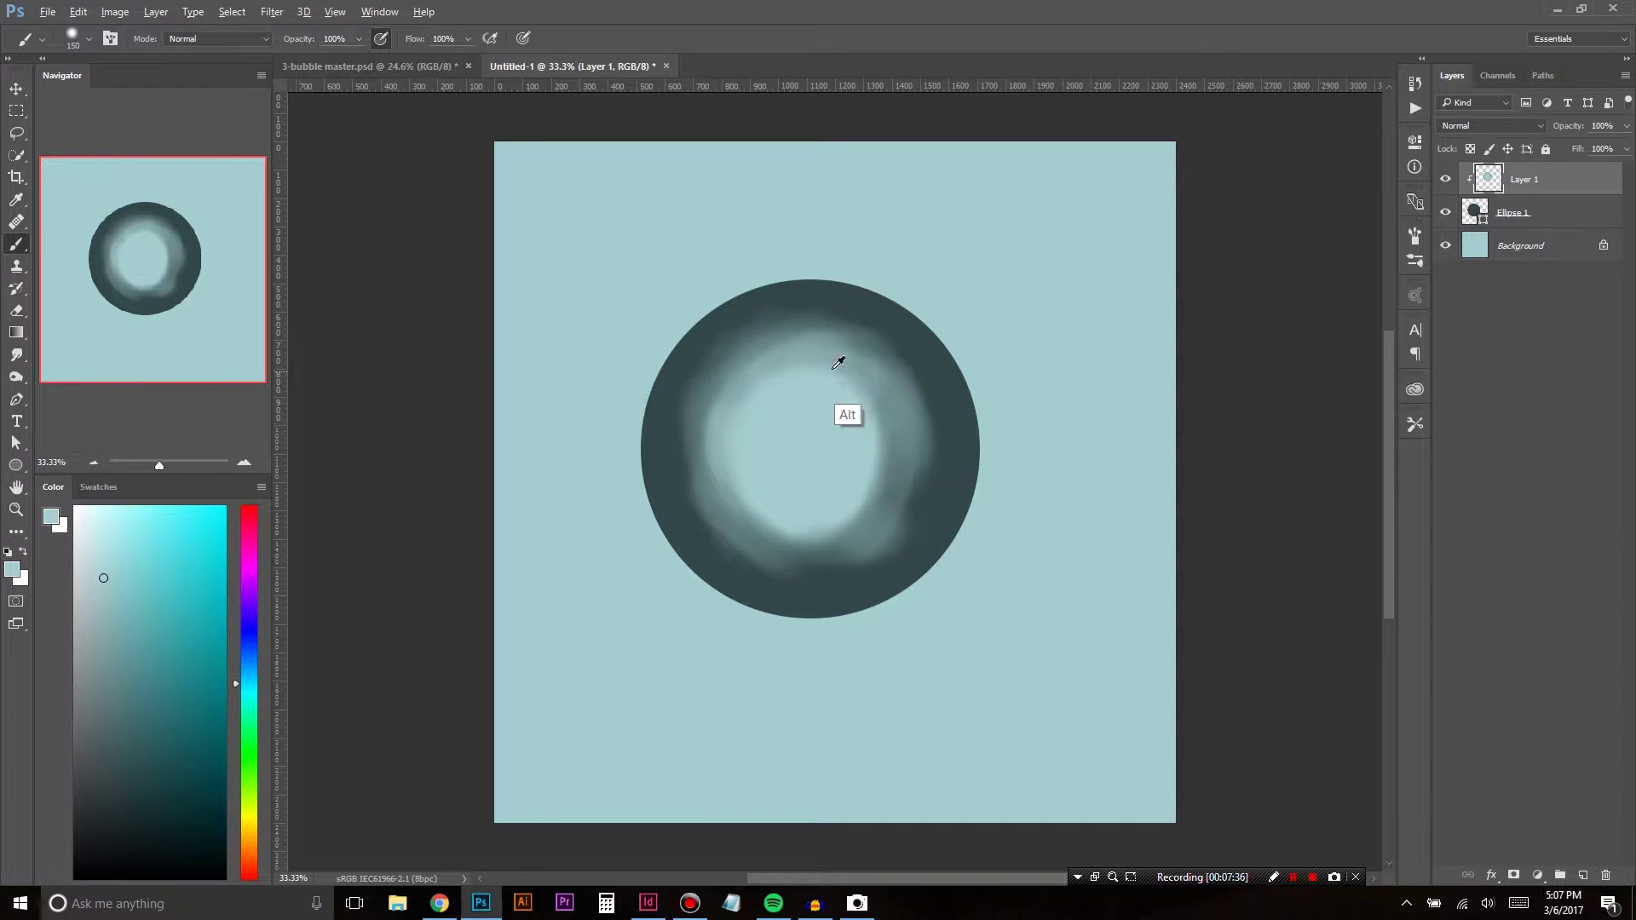
pyautogui.rightClick(749, 457)
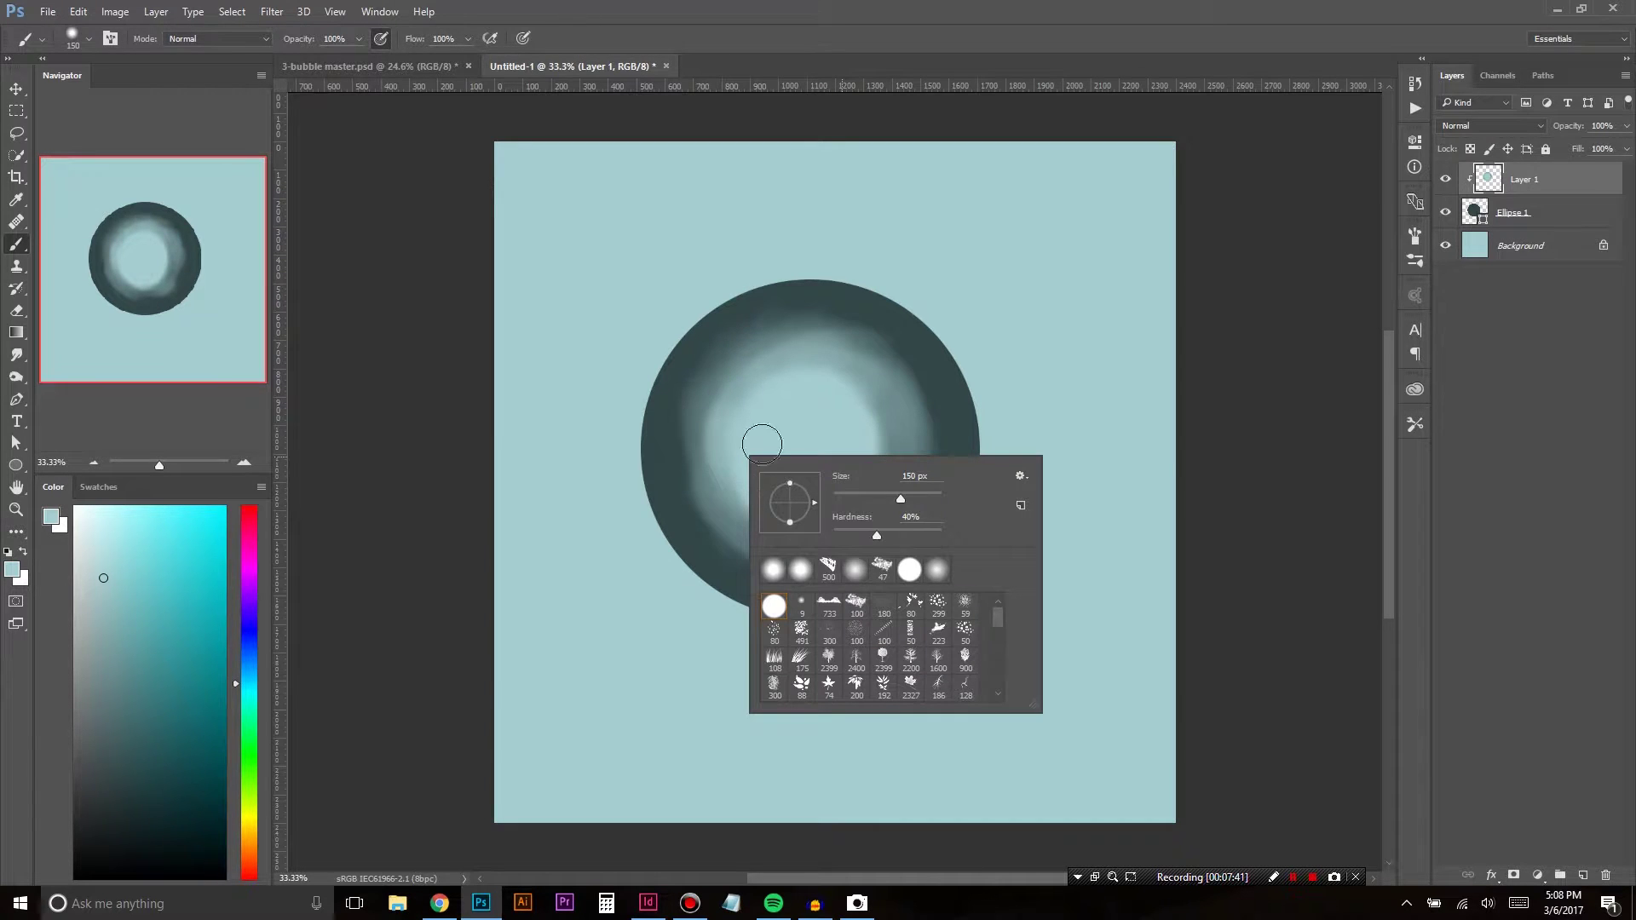
pyautogui.click(755, 401)
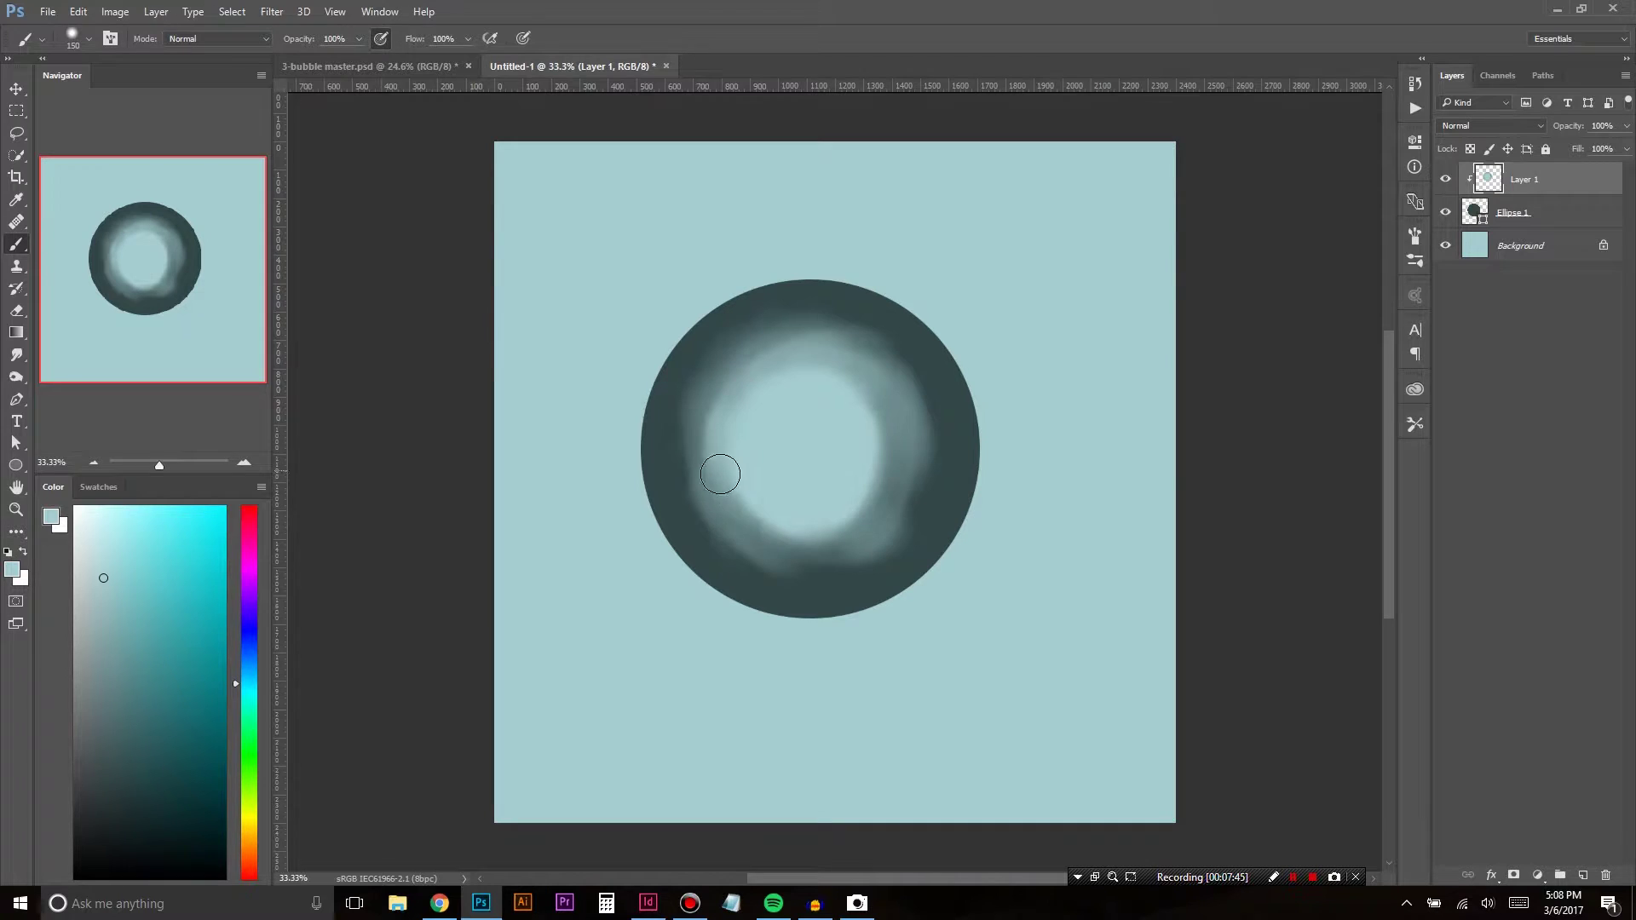
pyautogui.moveTo(741, 501)
pyautogui.mouseDown()
pyautogui.moveTo(809, 479)
pyautogui.moveTo(769, 525)
pyautogui.moveTo(805, 501)
pyautogui.moveTo(736, 494)
pyautogui.moveTo(835, 492)
pyautogui.moveTo(783, 542)
pyautogui.moveTo(816, 525)
pyautogui.mouseUp()
# Step: Darken the soft edge left of centre, then lighten the inner left and lower-left ring
pyautogui.keyDown('alt'); pyautogui.click(767, 518); pyautogui.keyUp('alt')
pyautogui.keyDown('alt'); pyautogui.click(832, 401); pyautogui.keyUp('alt')
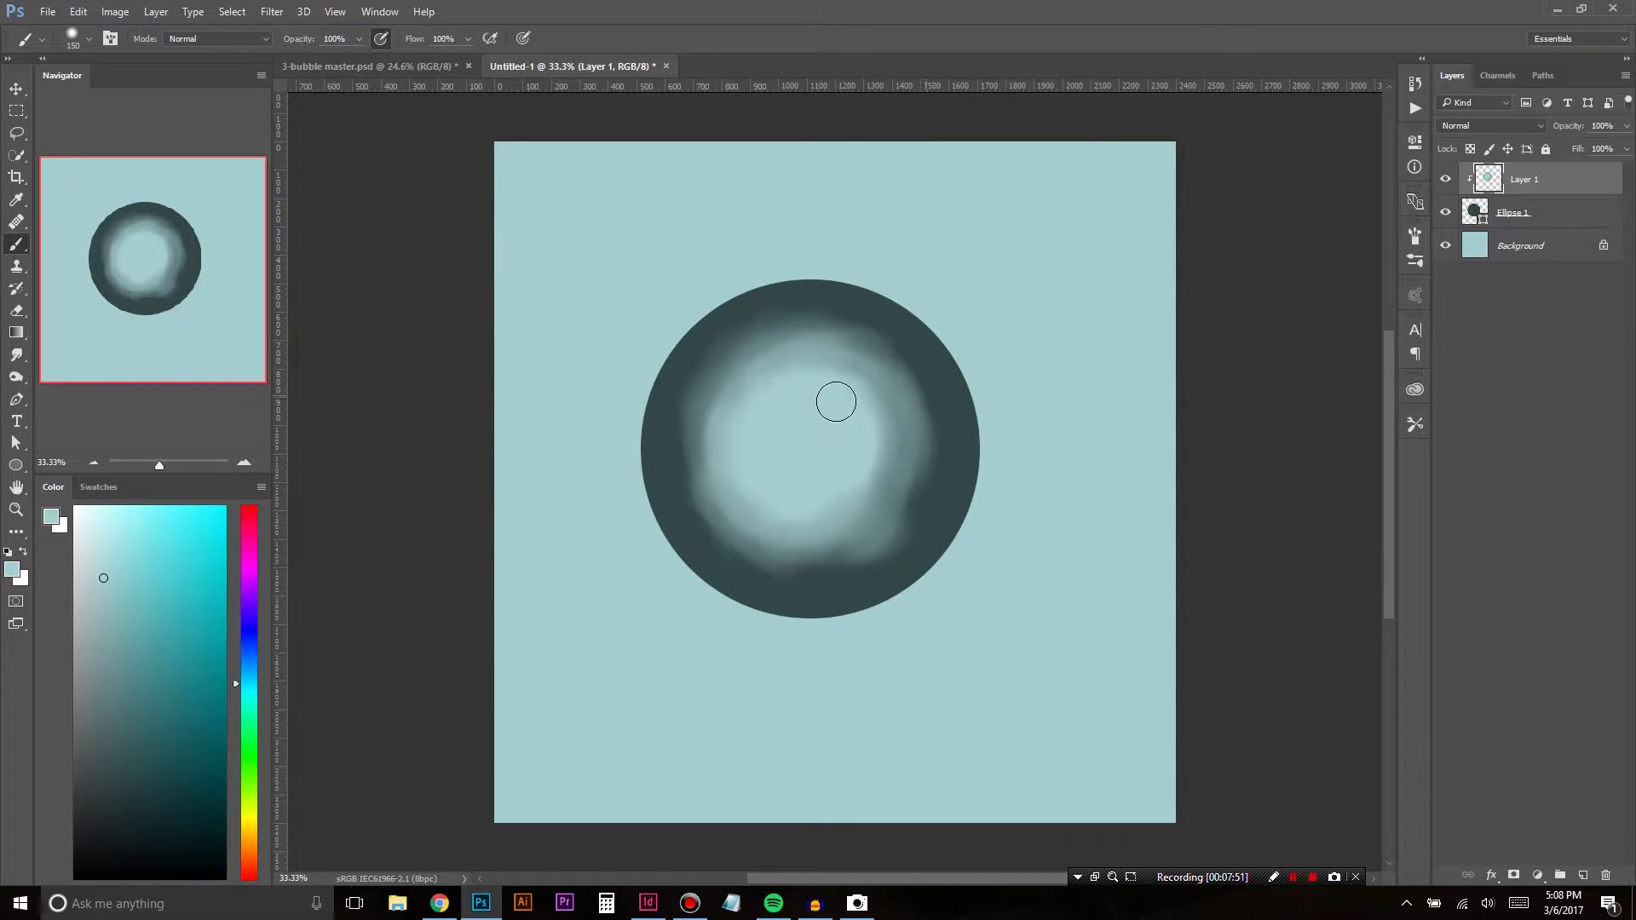
pyautogui.keyDown('alt'); pyautogui.click(704, 445); pyautogui.keyUp('alt')
pyautogui.moveTo(698, 407)
pyautogui.mouseDown()
pyautogui.moveTo(720, 504)
pyautogui.moveTo(691, 430)
pyautogui.moveTo(743, 544)
pyautogui.moveTo(725, 477)
pyautogui.moveTo(716, 515)
pyautogui.moveTo(727, 491)
pyautogui.moveTo(751, 522)
pyautogui.mouseUp()
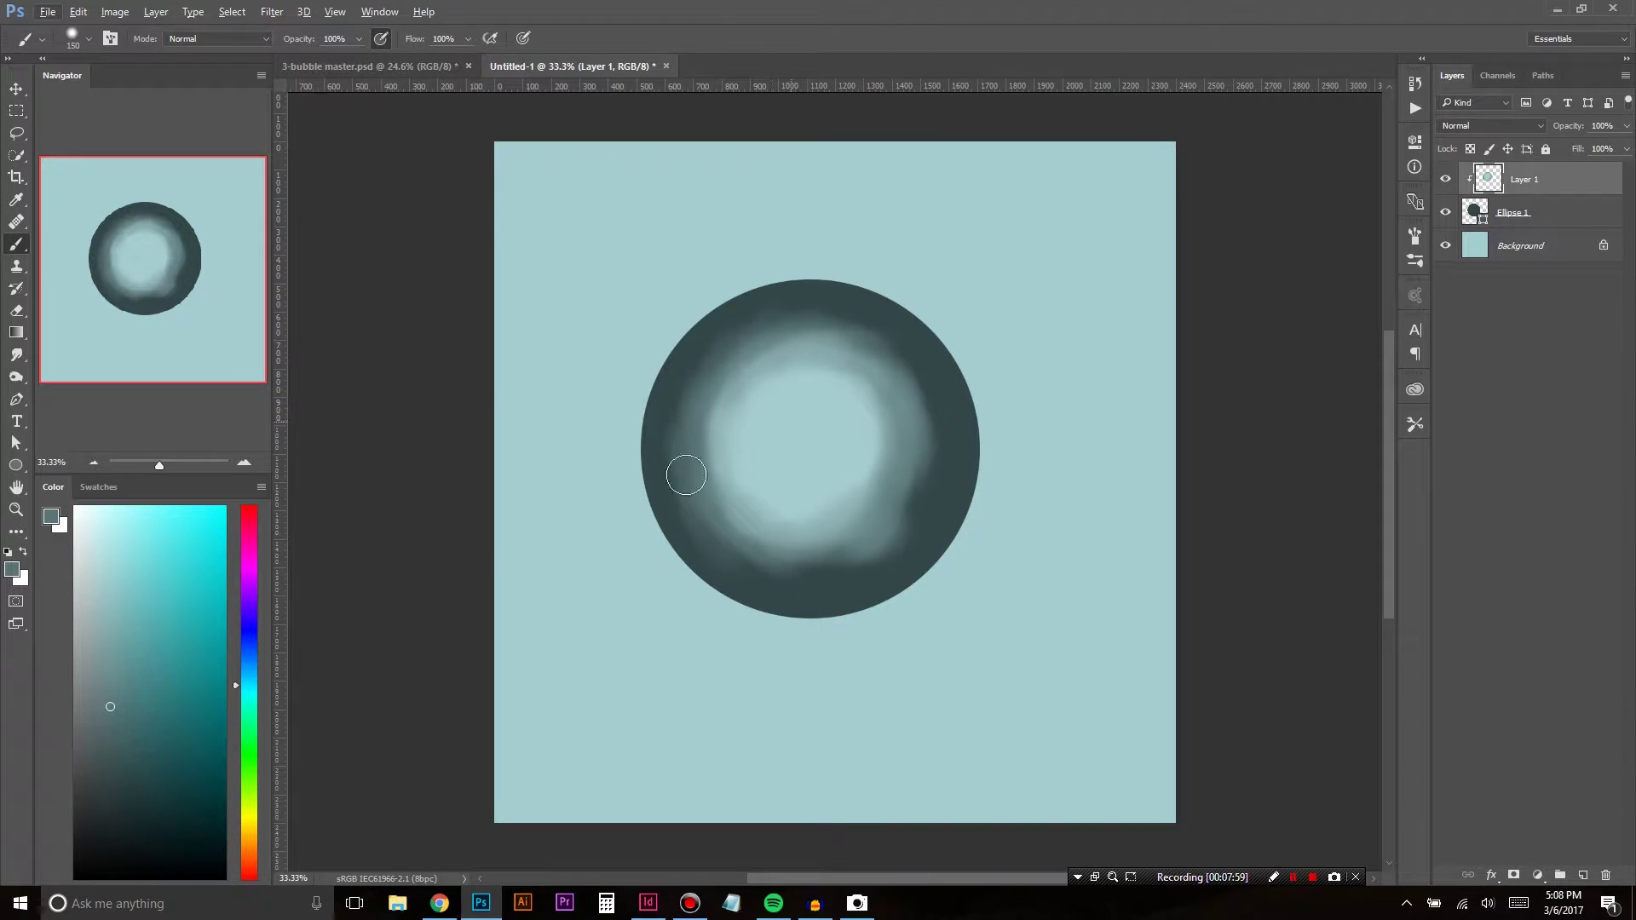
pyautogui.press('alt')
pyautogui.keyDown('alt'); pyautogui.click(756, 431); pyautogui.keyUp('alt')
pyautogui.press('alt')
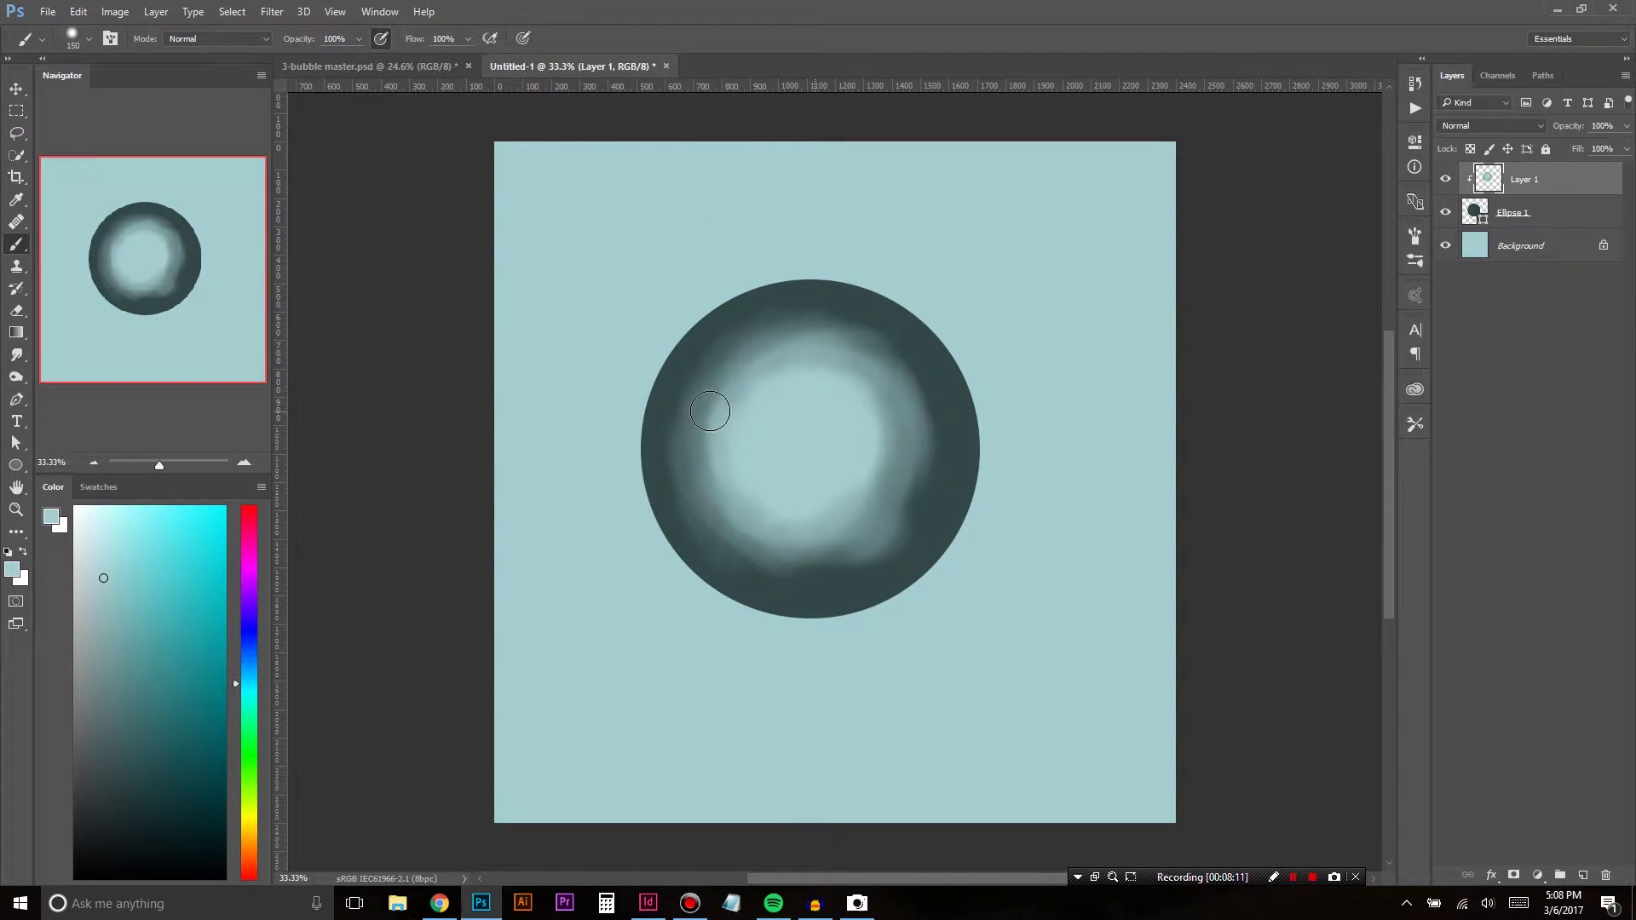
pyautogui.moveTo(710, 411)
pyautogui.mouseDown()
pyautogui.moveTo(713, 493)
pyautogui.moveTo(761, 562)
pyautogui.mouseUp()
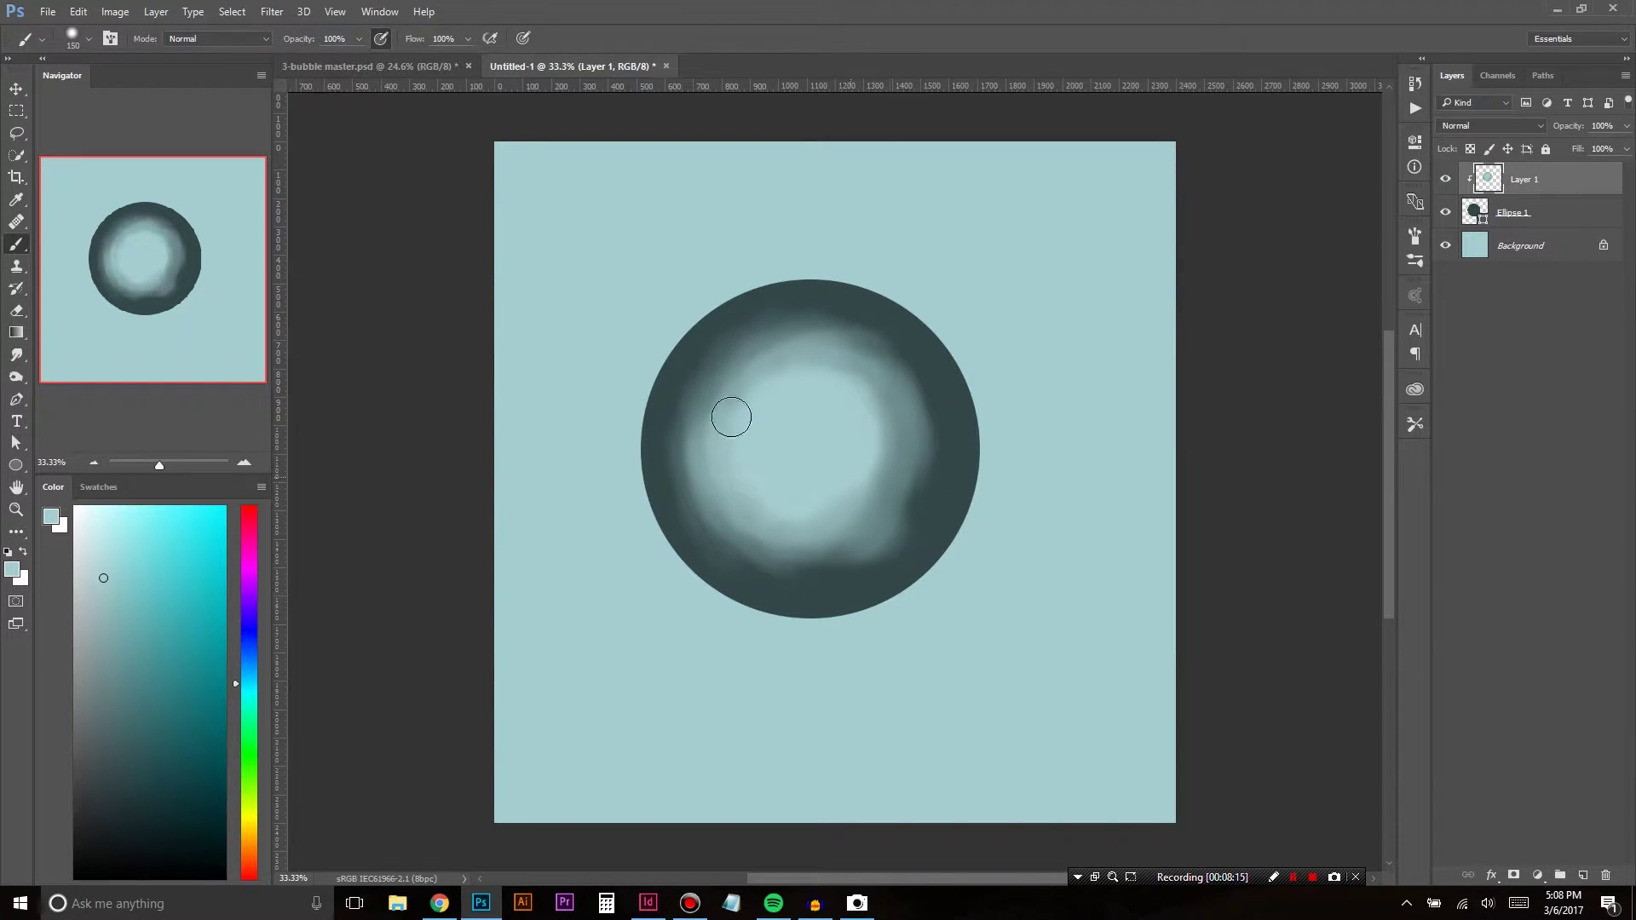
# Step: Enlarge the brush to about 319 px, lighten the lower-left and darken the upper-right
pyautogui.press('alt')
pyautogui.press('alt')
pyautogui.keyDown('alt'); pyautogui.click(693, 458); pyautogui.keyUp('alt')
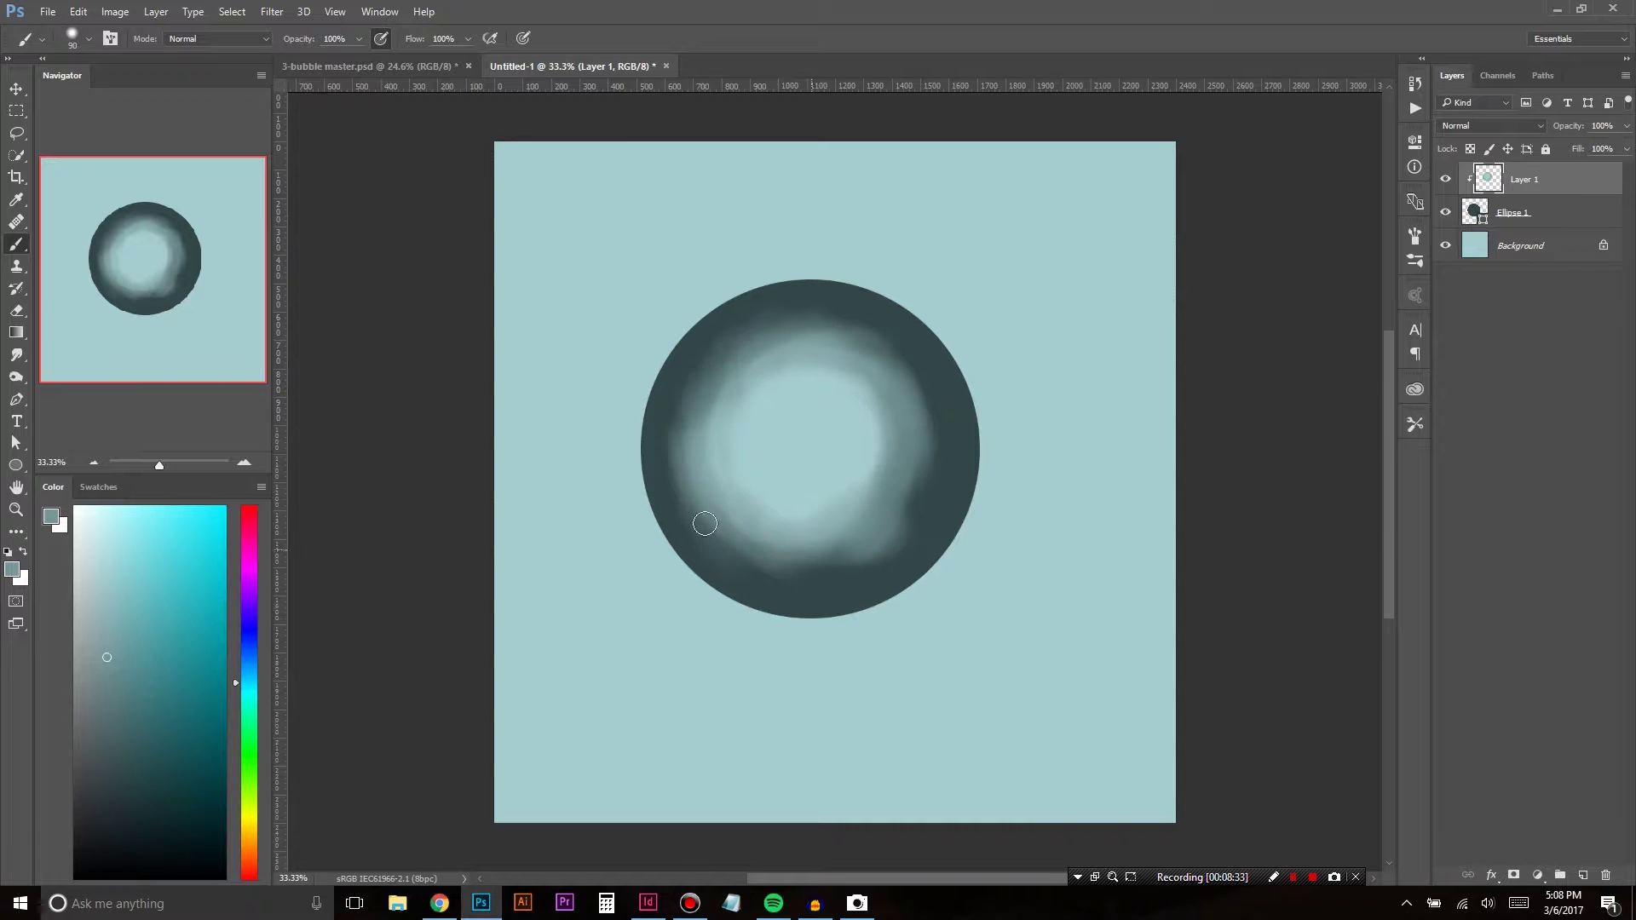
pyautogui.keyDown('alt'); pyautogui.click(686, 419); pyautogui.keyUp('alt')
pyautogui.keyDown('alt'); pyautogui.click(679, 440); pyautogui.keyUp('alt')
pyautogui.moveTo(704, 453)
pyautogui.mouseDown()
pyautogui.moveTo(756, 439)
pyautogui.moveTo(742, 406)
pyautogui.moveTo(759, 512)
pyautogui.moveTo(730, 511)
pyautogui.moveTo(716, 427)
pyautogui.moveTo(810, 365)
pyautogui.moveTo(892, 377)
pyautogui.moveTo(900, 488)
pyautogui.moveTo(847, 347)
pyautogui.moveTo(880, 394)
pyautogui.mouseUp()
pyautogui.keyDown('alt'); pyautogui.click(756, 440); pyautogui.keyUp('alt')
pyautogui.keyDown('alt'); pyautogui.click(738, 384); pyautogui.keyUp('alt')
# Step: Lighten the bubble's dark lower area and centre, and repaint its left side with a darker tone
pyautogui.moveTo(724, 524); pyautogui.dragTo(851, 511)
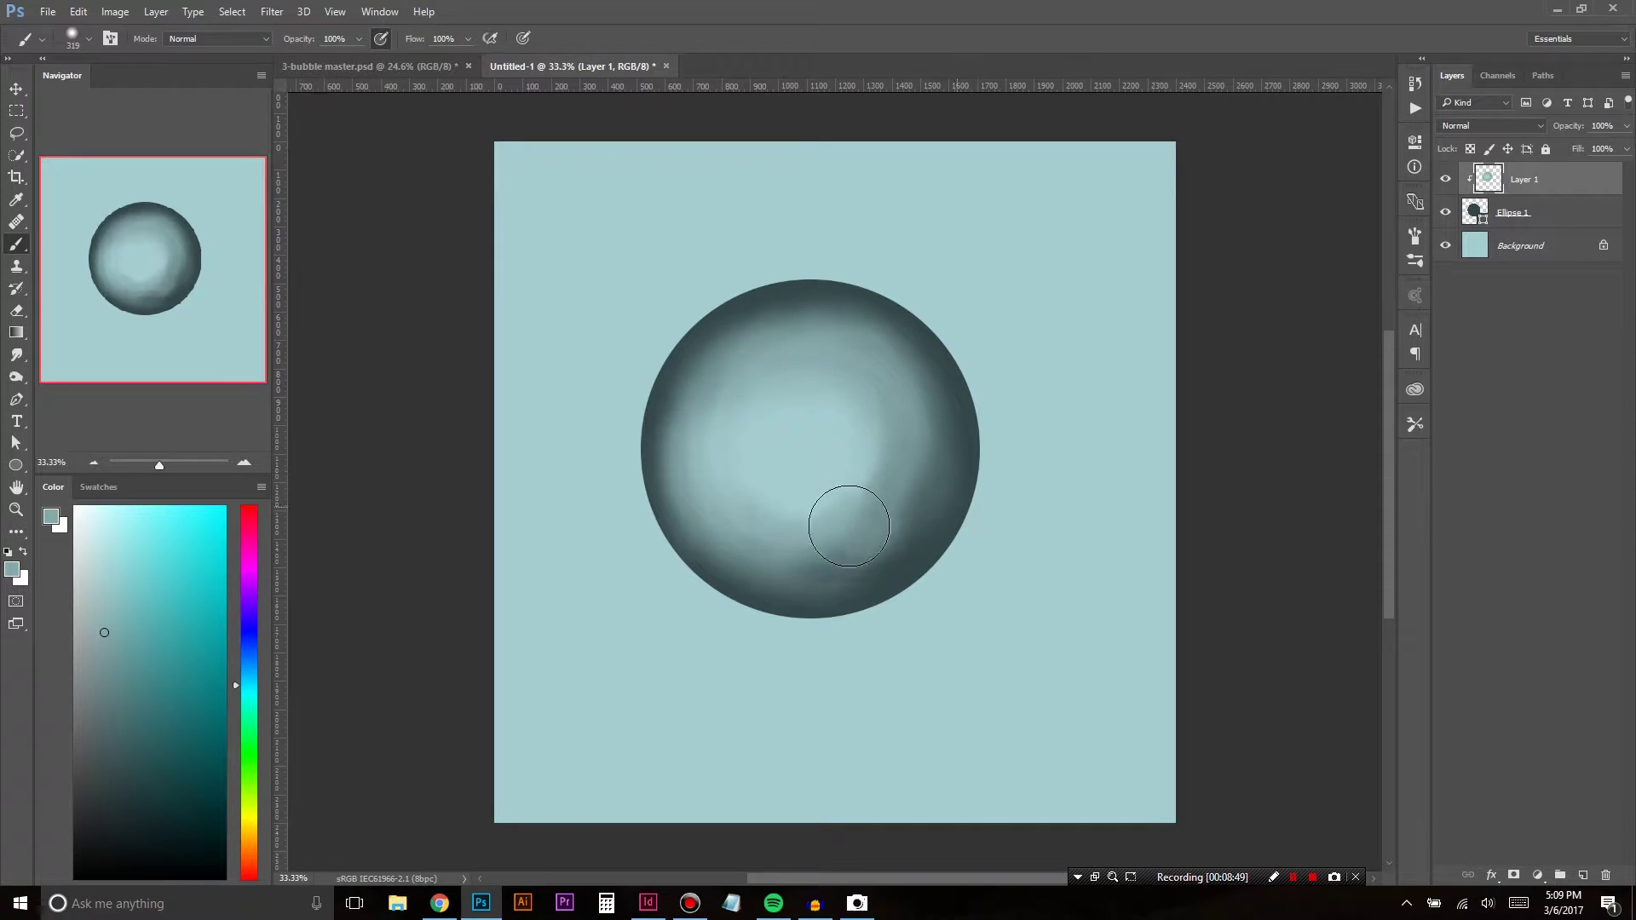
pyautogui.keyDown('alt'); pyautogui.click(1053, 365); pyautogui.keyUp('alt')
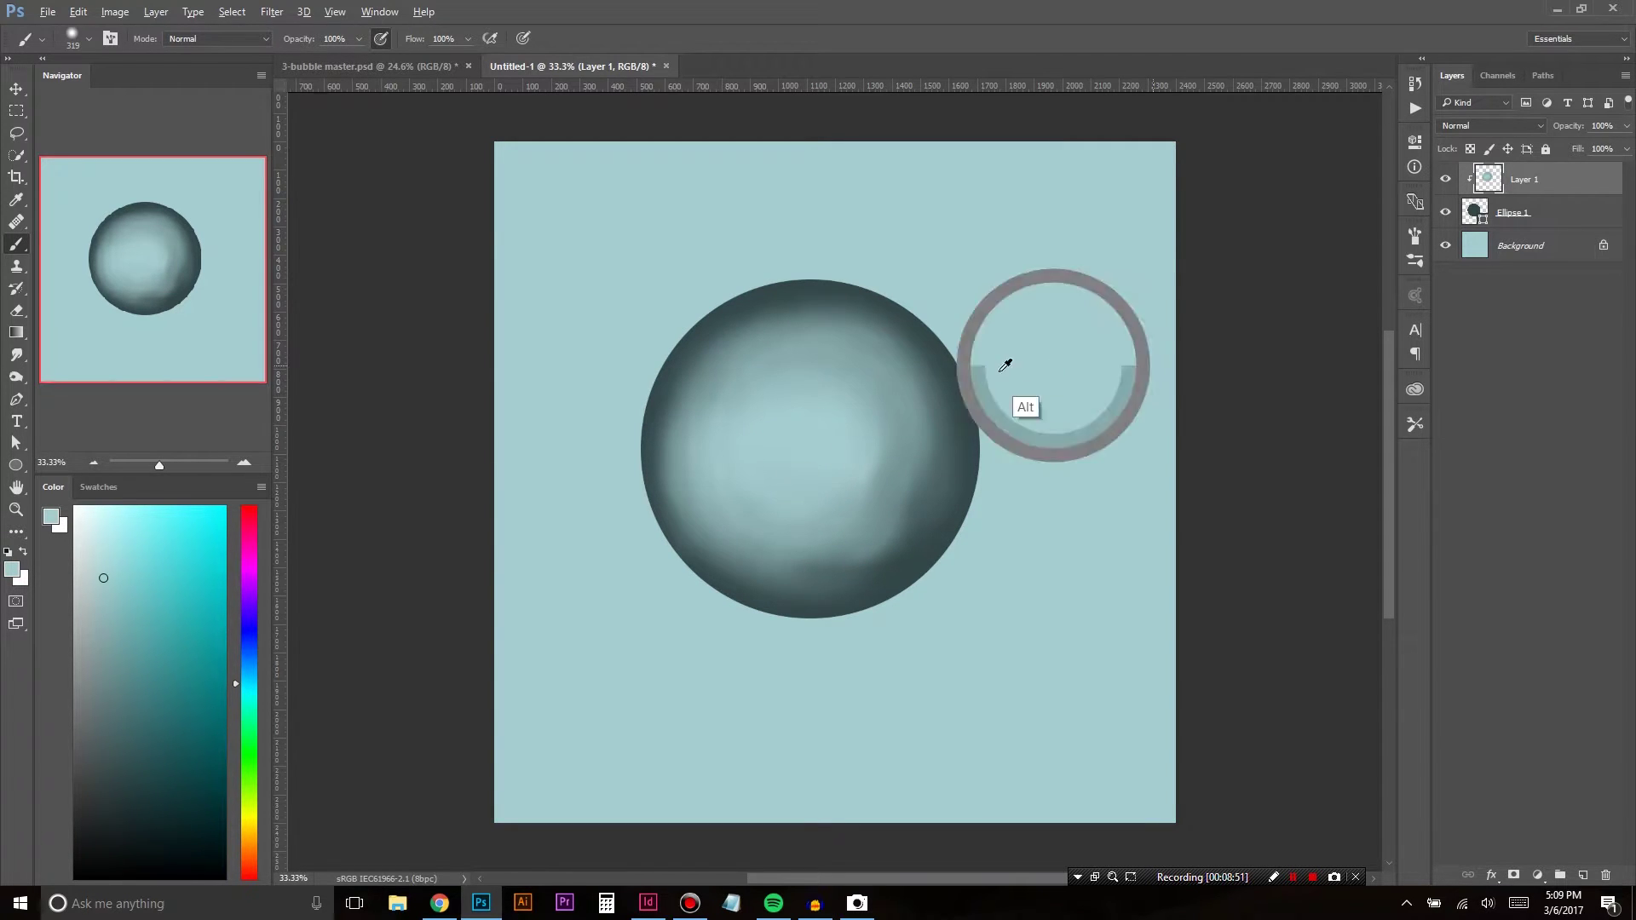
pyautogui.moveTo(804, 474); pyautogui.dragTo(846, 468)
pyautogui.keyDown('alt'); pyautogui.click(727, 452); pyautogui.keyUp('alt')
pyautogui.moveTo(749, 350)
pyautogui.mouseDown()
pyautogui.moveTo(728, 417)
pyautogui.moveTo(753, 349)
pyautogui.moveTo(779, 545)
pyautogui.moveTo(799, 392)
pyautogui.moveTo(702, 410)
pyautogui.moveTo(857, 395)
pyautogui.moveTo(745, 374)
pyautogui.moveTo(864, 417)
pyautogui.moveTo(789, 355)
pyautogui.moveTo(872, 447)
pyautogui.moveTo(807, 324)
pyautogui.moveTo(872, 411)
pyautogui.moveTo(840, 341)
pyautogui.moveTo(858, 428)
pyautogui.moveTo(859, 337)
pyautogui.moveTo(885, 452)
pyautogui.moveTo(919, 396)
pyautogui.moveTo(847, 526)
pyautogui.moveTo(915, 471)
pyautogui.moveTo(859, 552)
pyautogui.moveTo(776, 530)
pyautogui.moveTo(853, 560)
pyautogui.moveTo(822, 511)
pyautogui.moveTo(774, 520)
pyautogui.moveTo(726, 412)
pyautogui.moveTo(753, 467)
pyautogui.moveTo(714, 491)
pyautogui.moveTo(764, 560)
pyautogui.mouseUp()
pyautogui.keyDown('alt'); pyautogui.click(749, 384); pyautogui.keyUp('alt')
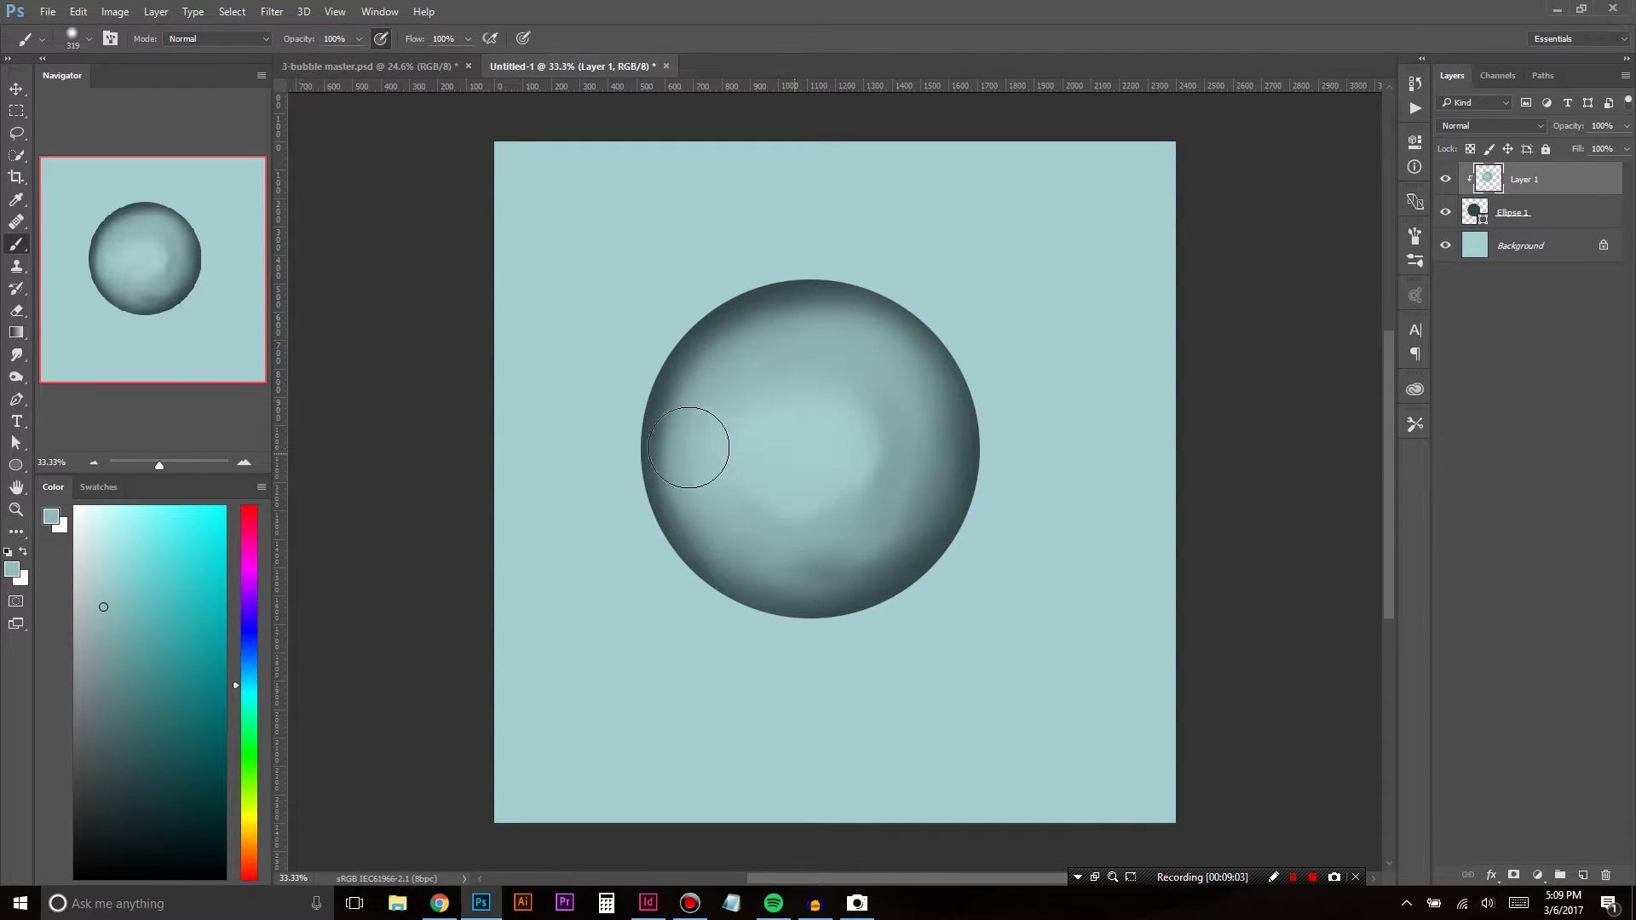
# Step: Smooth the centre with background teal, darken the top-left edge, and lighten the lower-left edge
pyautogui.press('alt')
pyautogui.keyDown('alt'); pyautogui.click(1039, 334); pyautogui.keyUp('alt')
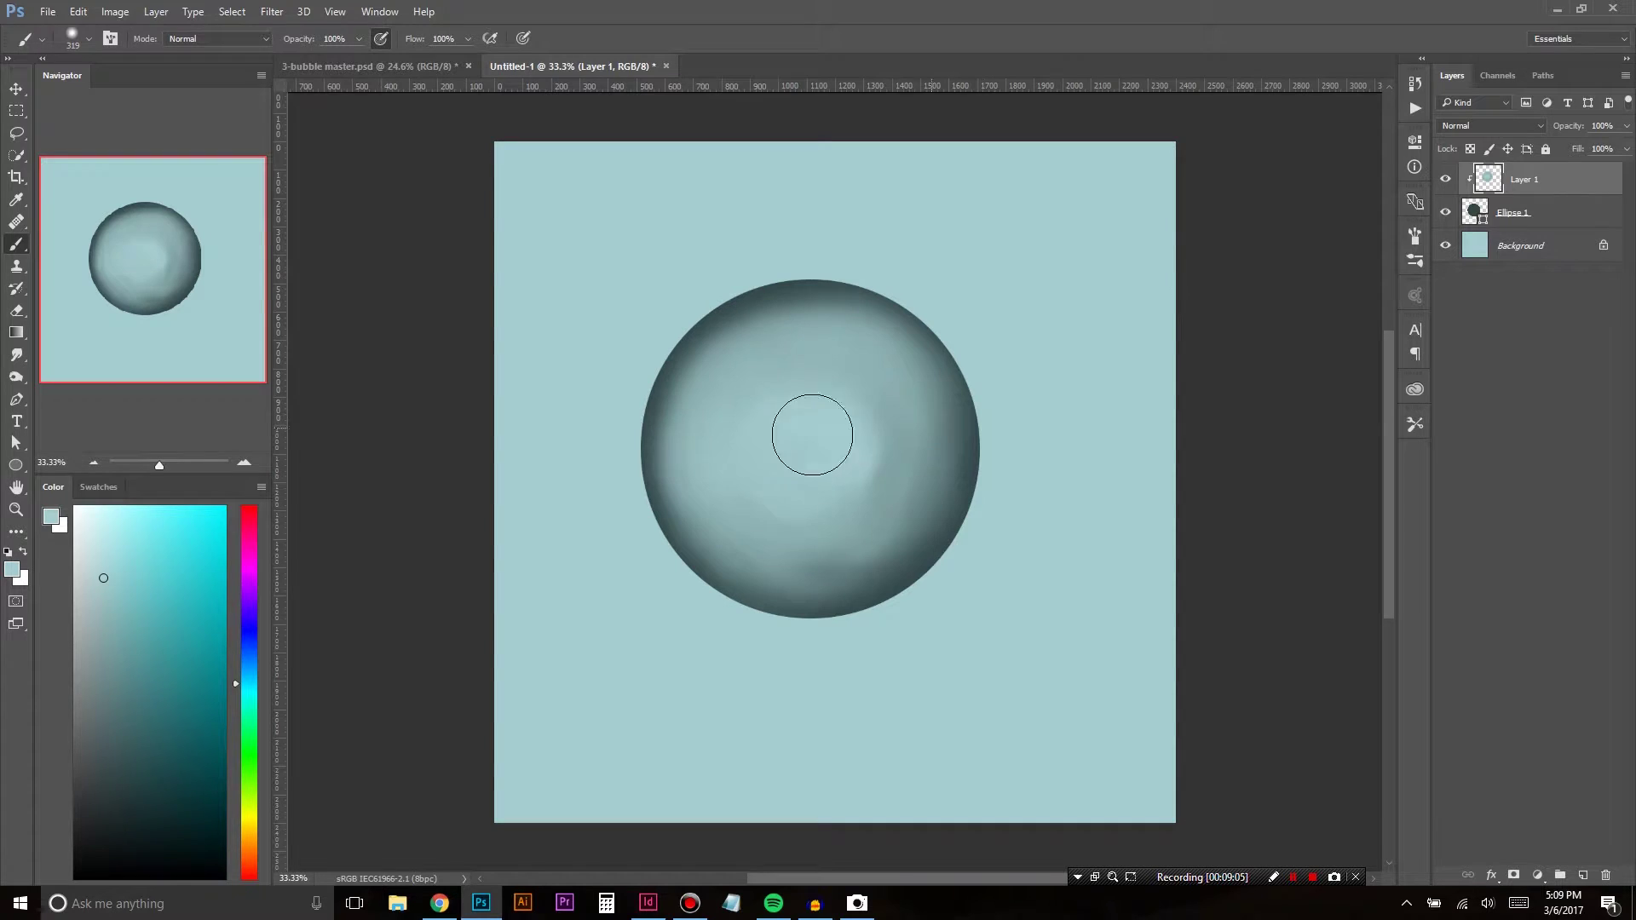
pyautogui.moveTo(820, 414)
pyautogui.mouseDown()
pyautogui.moveTo(774, 440)
pyautogui.moveTo(855, 451)
pyautogui.moveTo(796, 375)
pyautogui.mouseUp()
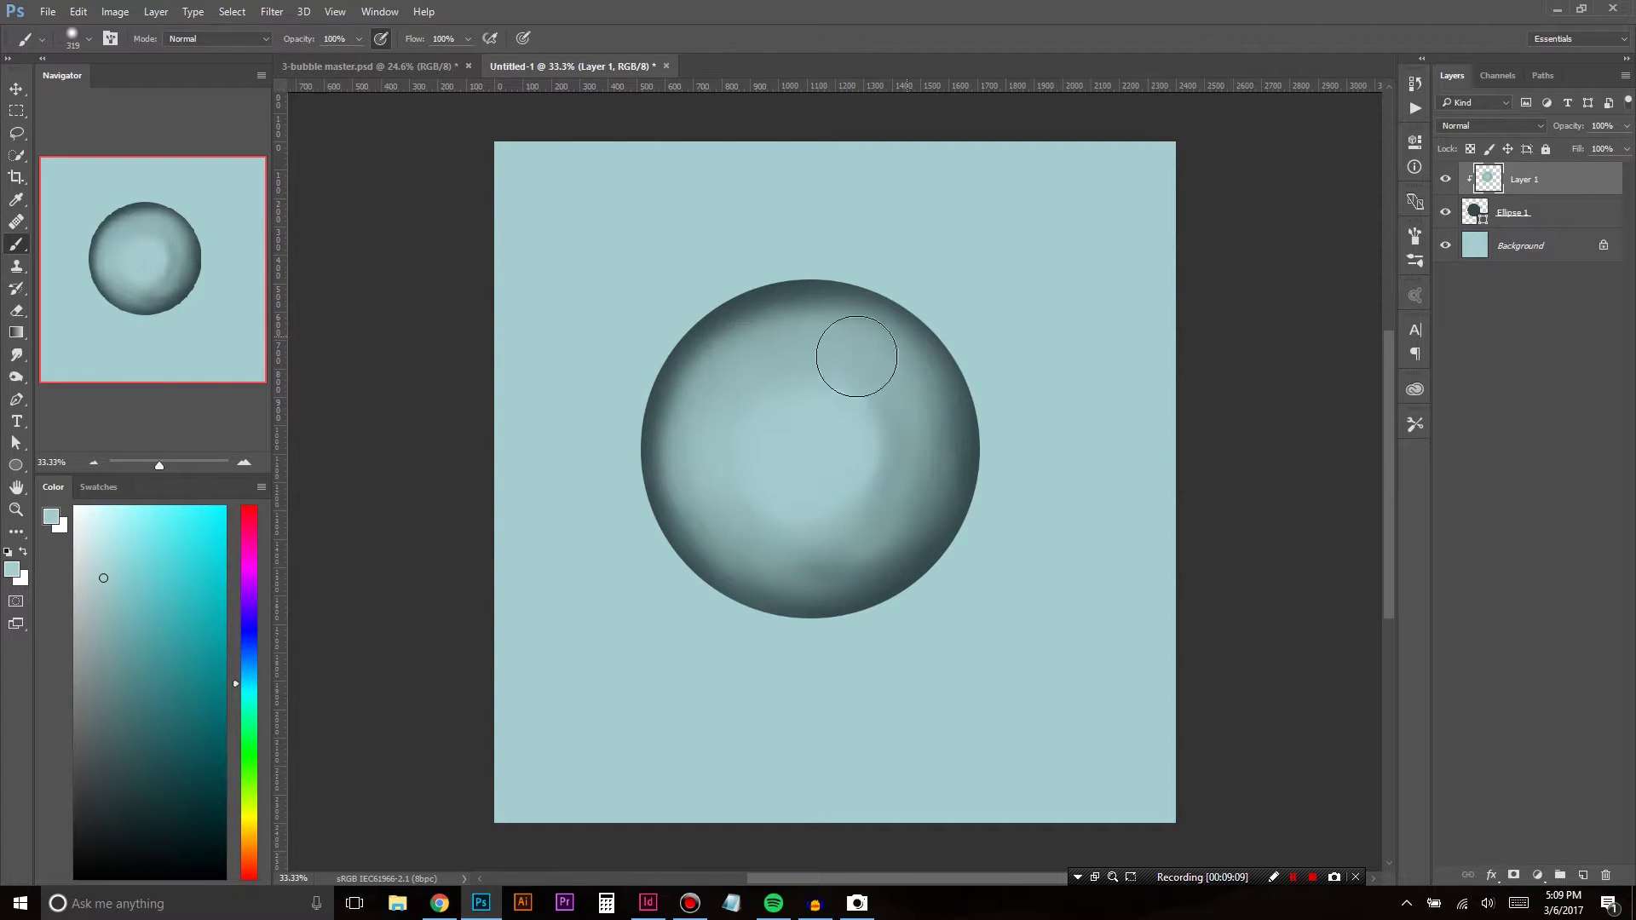
pyautogui.keyDown('alt'); pyautogui.click(738, 345); pyautogui.keyUp('alt')
pyautogui.moveTo(815, 322)
pyautogui.mouseDown()
pyautogui.moveTo(719, 435)
pyautogui.moveTo(723, 342)
pyautogui.moveTo(674, 451)
pyautogui.moveTo(688, 407)
pyautogui.moveTo(669, 426)
pyautogui.moveTo(765, 574)
pyautogui.moveTo(713, 532)
pyautogui.moveTo(801, 553)
pyautogui.moveTo(754, 556)
pyautogui.moveTo(832, 525)
pyautogui.moveTo(825, 554)
pyautogui.moveTo(923, 460)
pyautogui.moveTo(863, 546)
pyautogui.moveTo(941, 449)
pyautogui.moveTo(903, 534)
pyautogui.moveTo(928, 383)
pyautogui.moveTo(882, 387)
pyautogui.moveTo(838, 470)
pyautogui.moveTo(871, 495)
pyautogui.moveTo(839, 378)
pyautogui.moveTo(823, 412)
pyautogui.moveTo(925, 425)
pyautogui.moveTo(850, 387)
pyautogui.moveTo(864, 344)
pyautogui.moveTo(865, 447)
pyautogui.moveTo(913, 376)
pyautogui.moveTo(908, 406)
pyautogui.moveTo(943, 430)
pyautogui.moveTo(917, 399)
pyautogui.moveTo(940, 516)
pyautogui.moveTo(841, 408)
pyautogui.moveTo(899, 415)
pyautogui.moveTo(881, 364)
pyautogui.mouseUp()
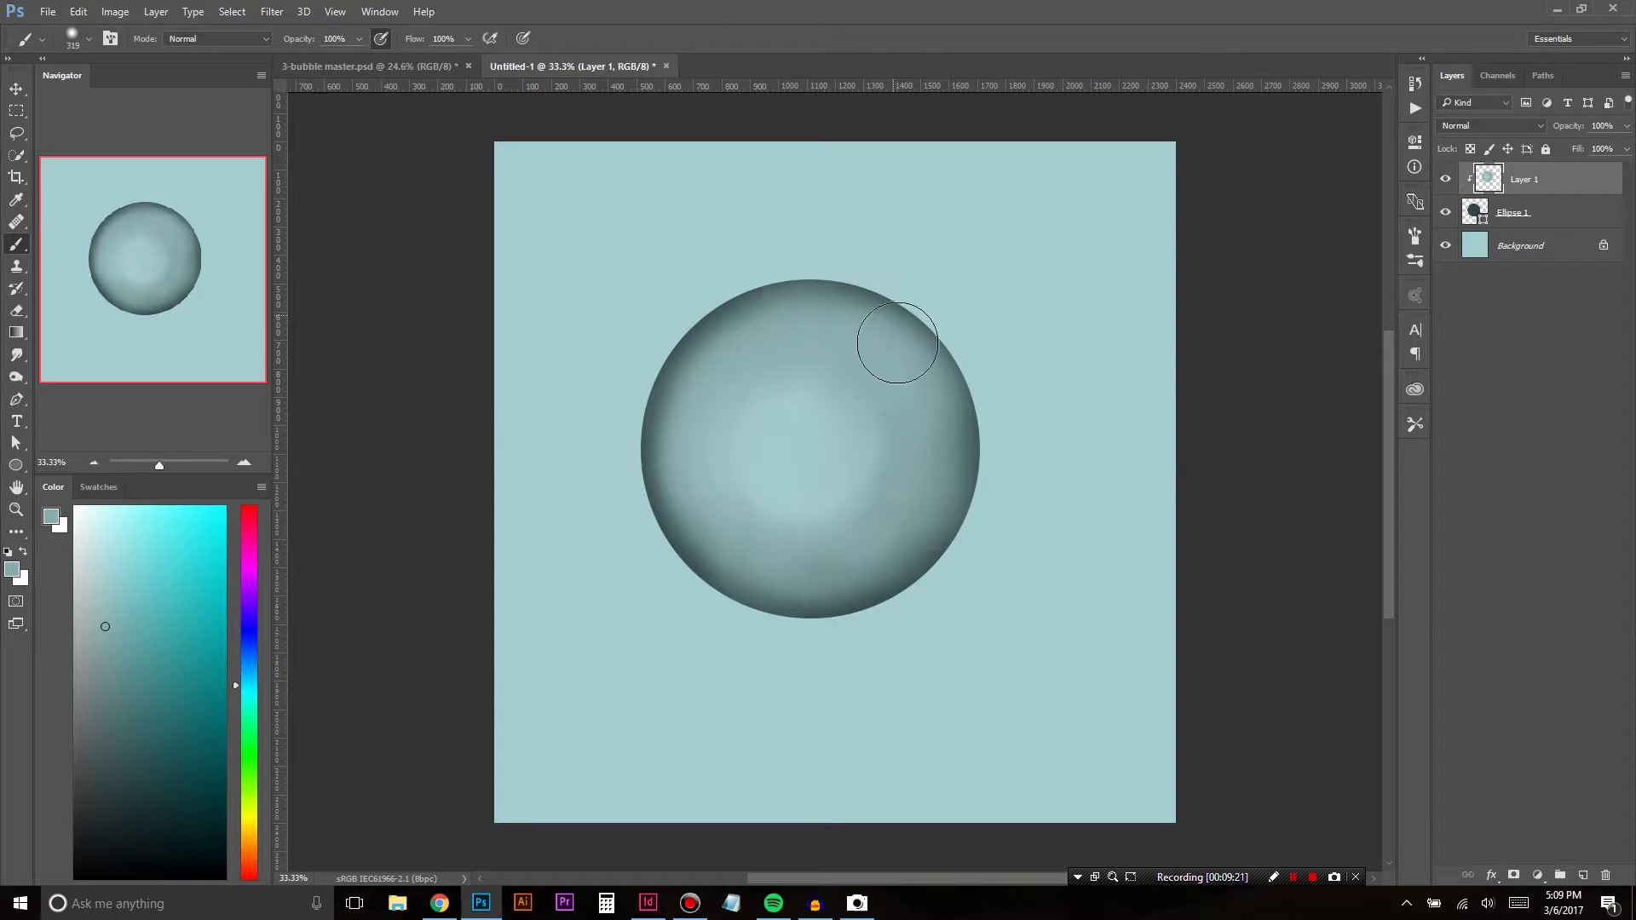
pyautogui.moveTo(659, 447)
pyautogui.mouseDown()
pyautogui.moveTo(675, 540)
pyautogui.moveTo(668, 474)
pyautogui.moveTo(750, 575)
pyautogui.moveTo(785, 551)
pyautogui.moveTo(854, 581)
pyautogui.moveTo(979, 438)
pyautogui.moveTo(954, 456)
pyautogui.moveTo(861, 289)
pyautogui.moveTo(679, 370)
pyautogui.moveTo(810, 278)
pyautogui.moveTo(866, 394)
pyautogui.moveTo(756, 566)
pyautogui.moveTo(856, 494)
pyautogui.mouseUp()
pyautogui.keyDown('alt'); pyautogui.click(1078, 490); pyautogui.keyUp('alt')
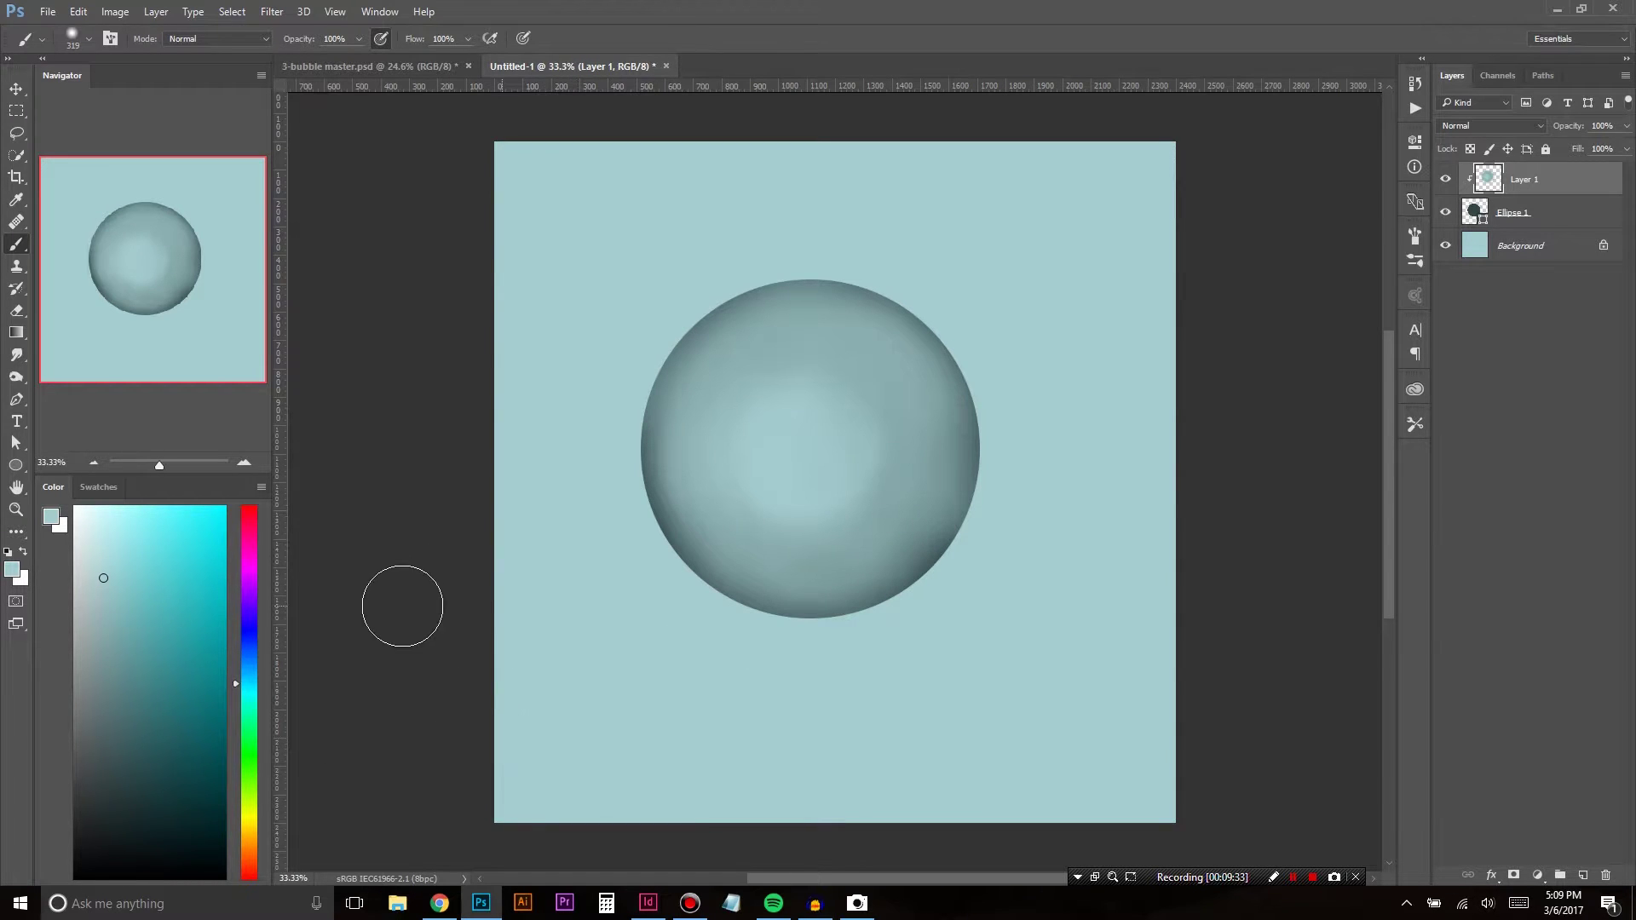
# Step: Select the Background layer, switch to the Gradient tool and pick a pale saturated yellow
pyautogui.click(1543, 248)
pyautogui.press('g')
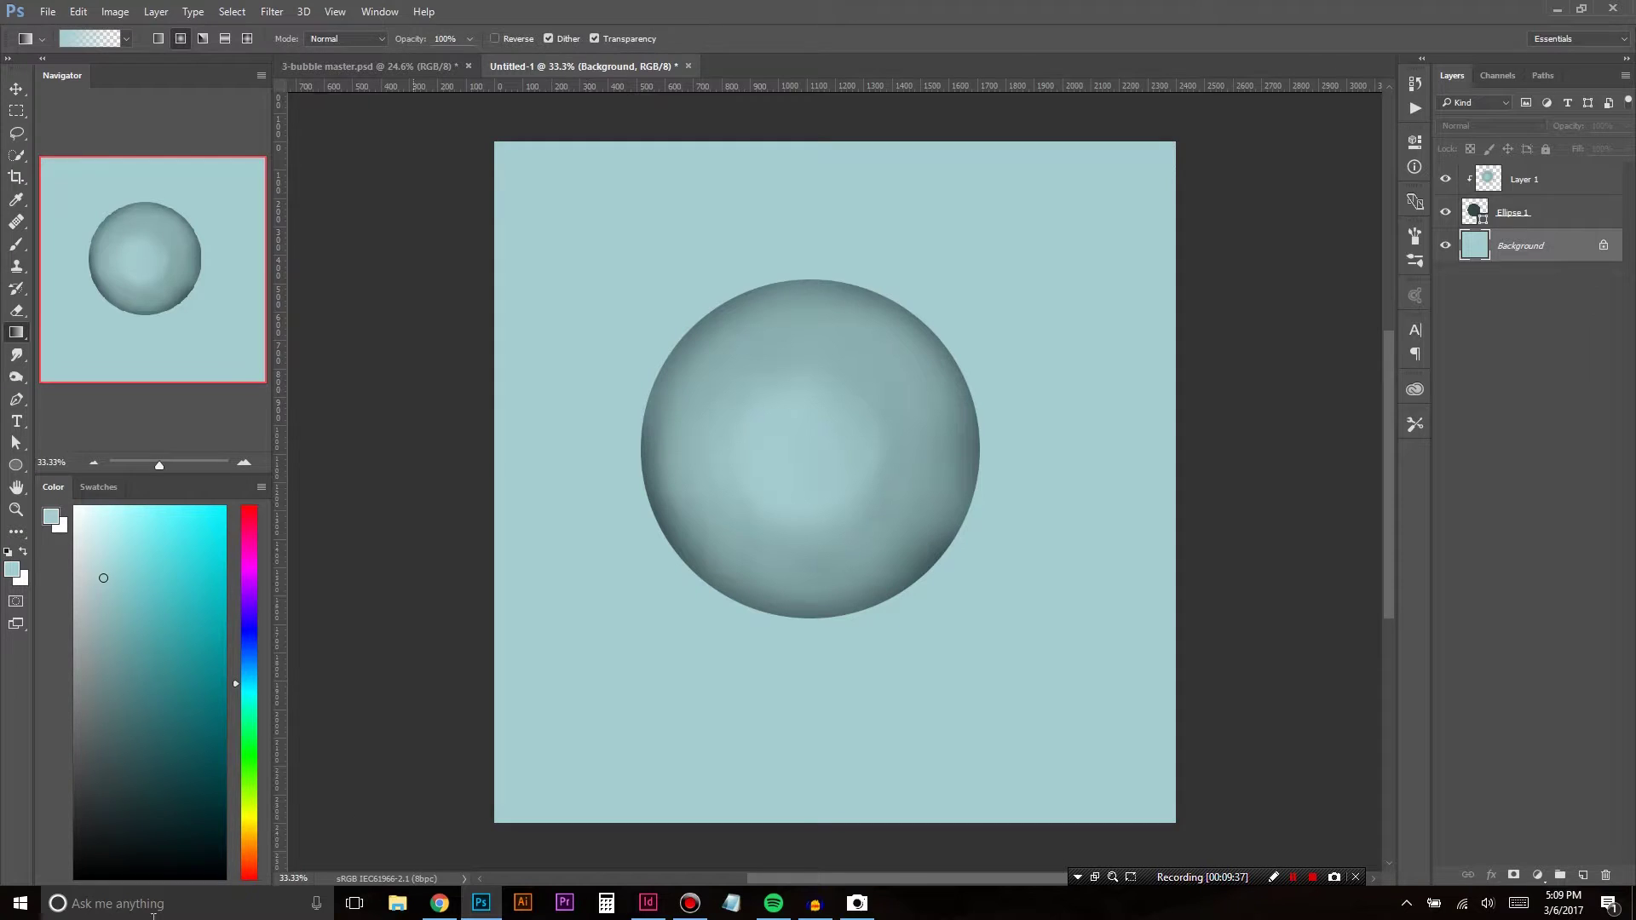
pyautogui.moveTo(253, 825); pyautogui.dragTo(254, 827)
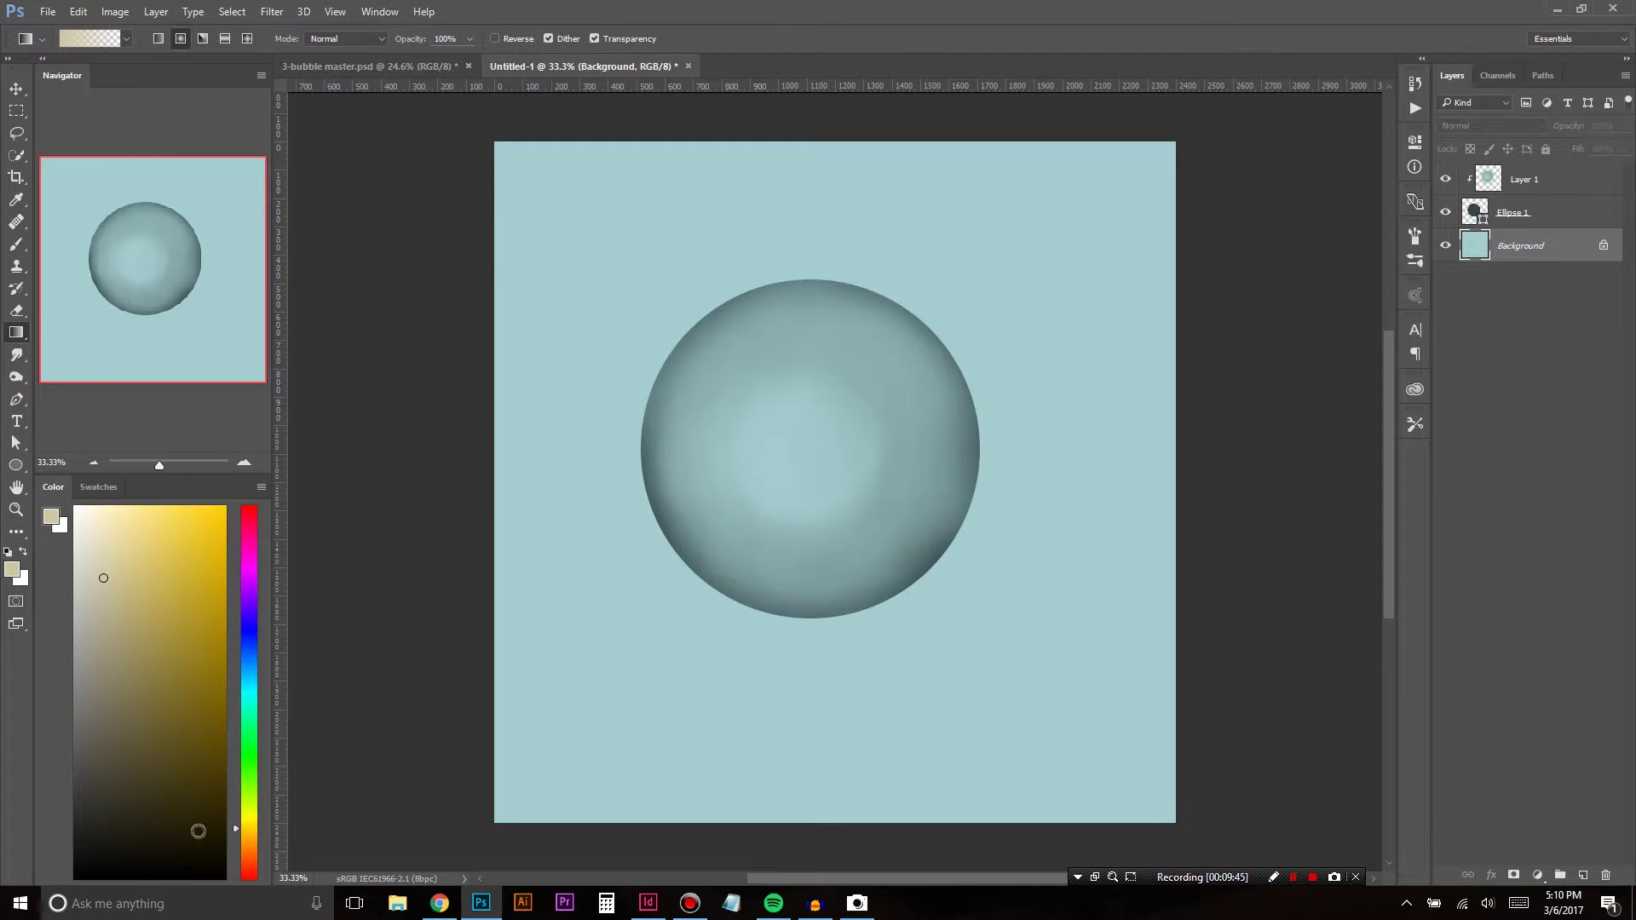
pyautogui.moveTo(122, 566); pyautogui.dragTo(160, 562)
pyautogui.moveTo(143, 544); pyautogui.dragTo(143, 528)
# Step: Add Layer 2 and choose the Foreground to Transparent gradient preset
pyautogui.click(1585, 875)
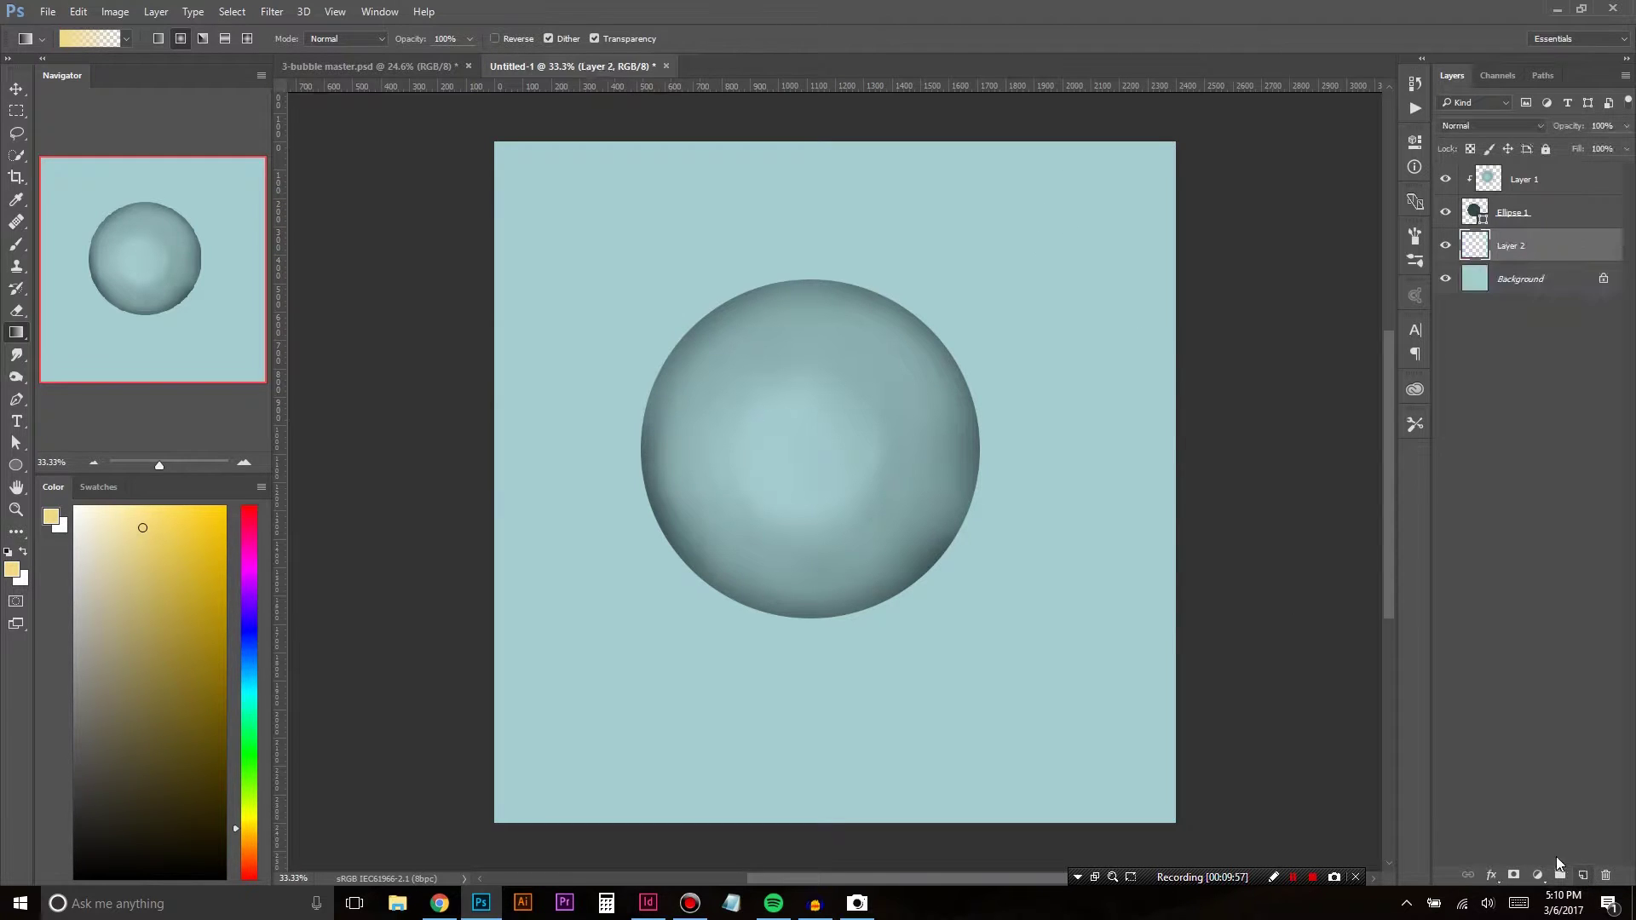
pyautogui.click(96, 38)
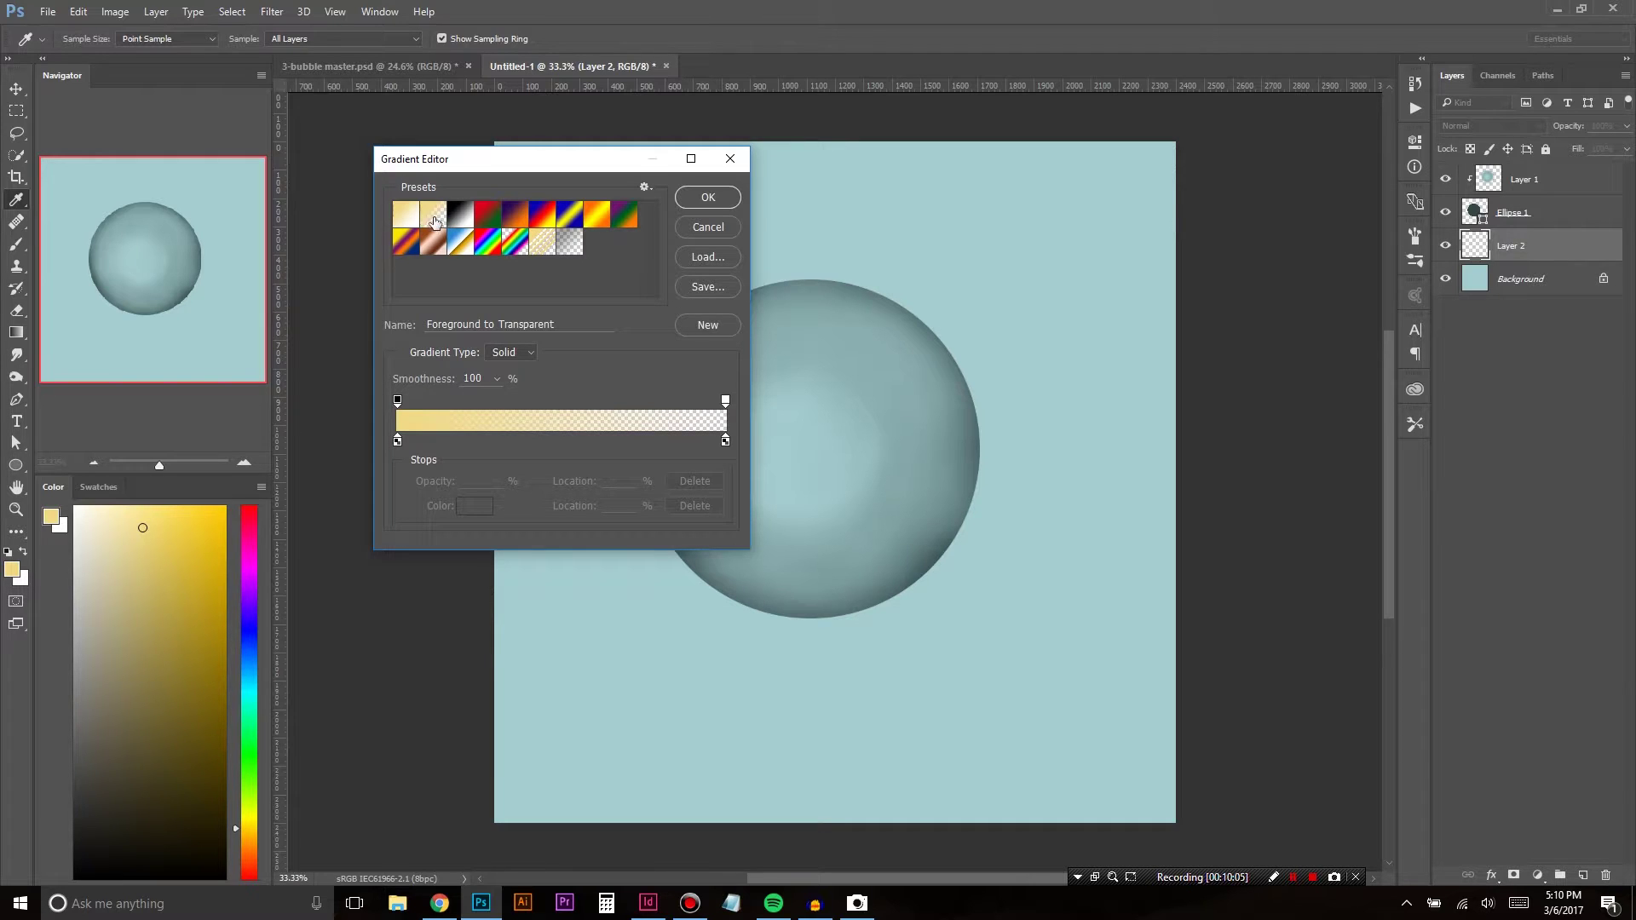
pyautogui.click(408, 216)
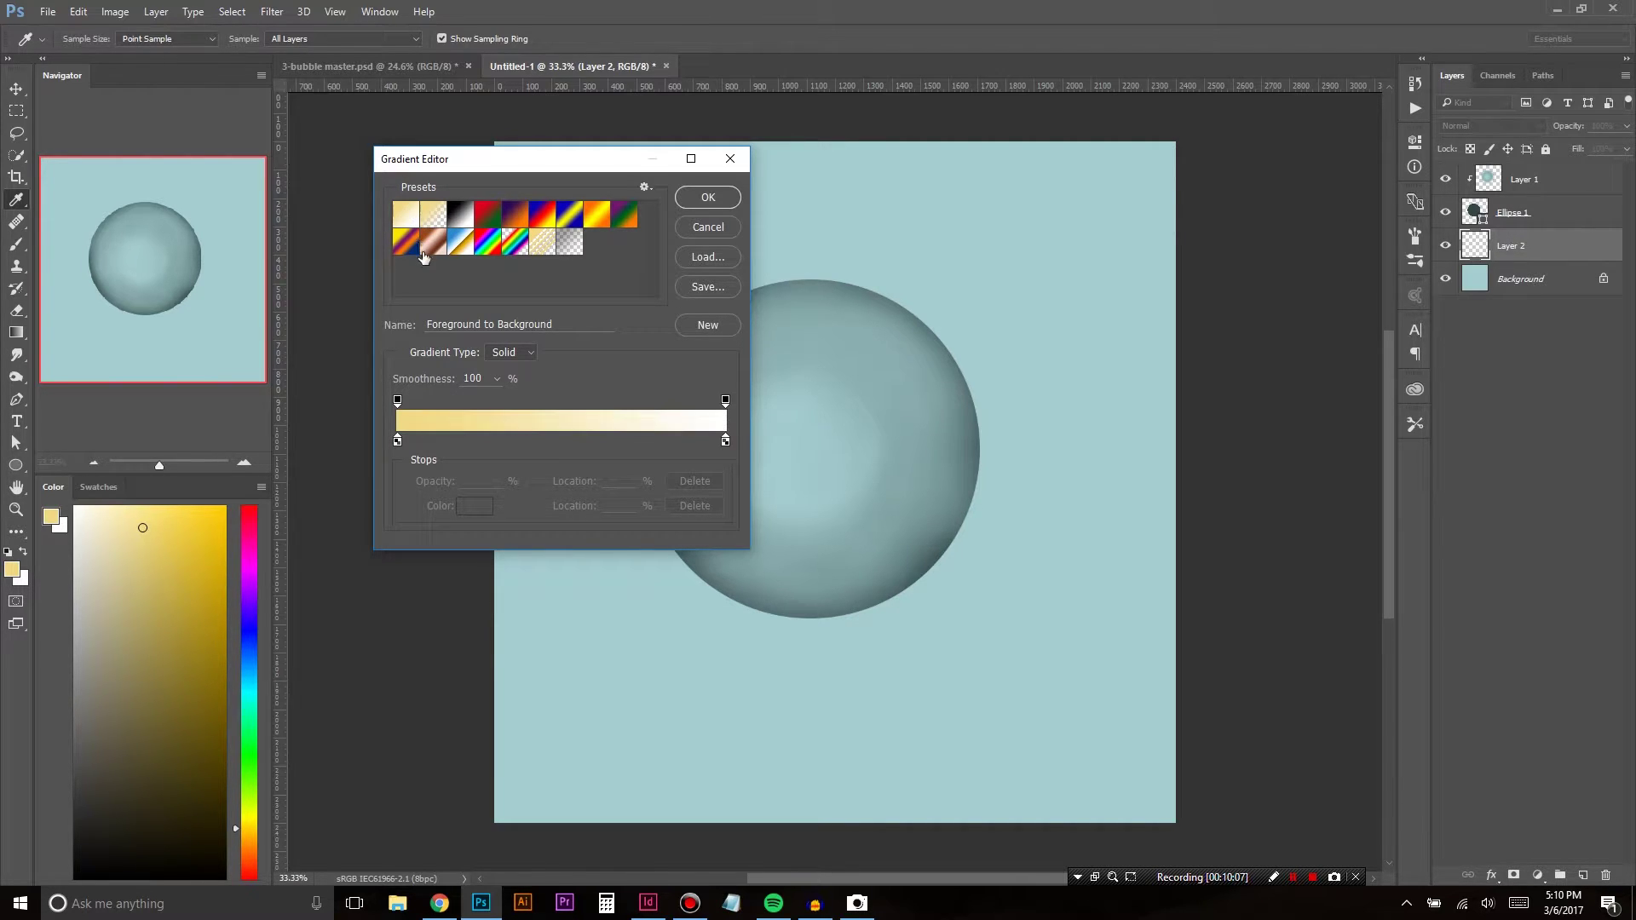
pyautogui.click(434, 215)
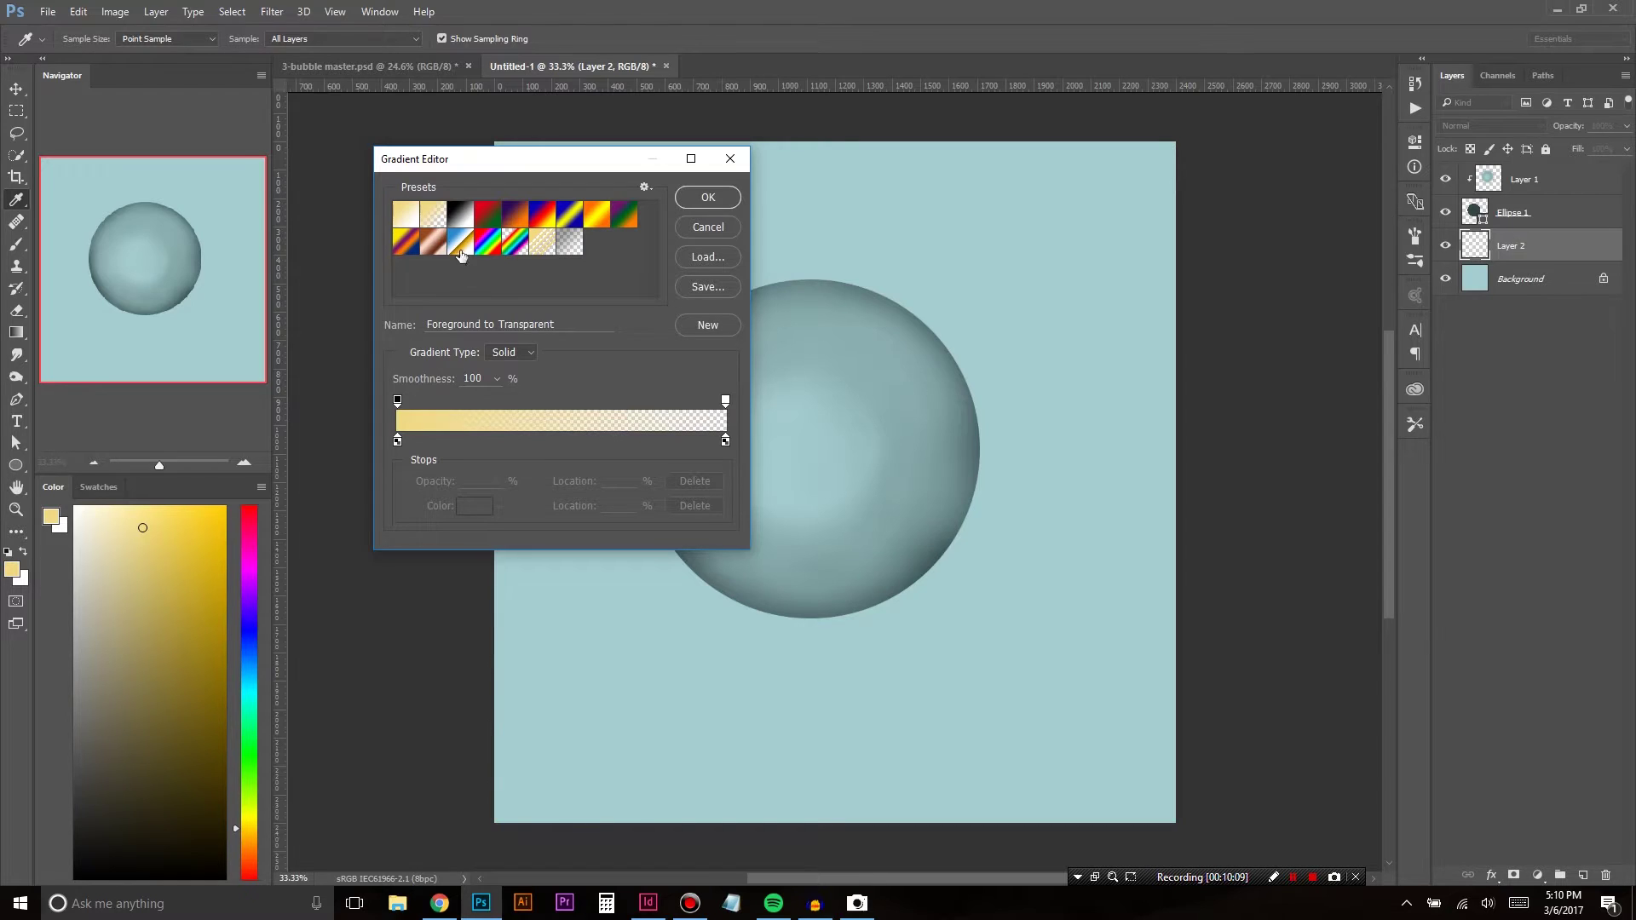
pyautogui.click(708, 198)
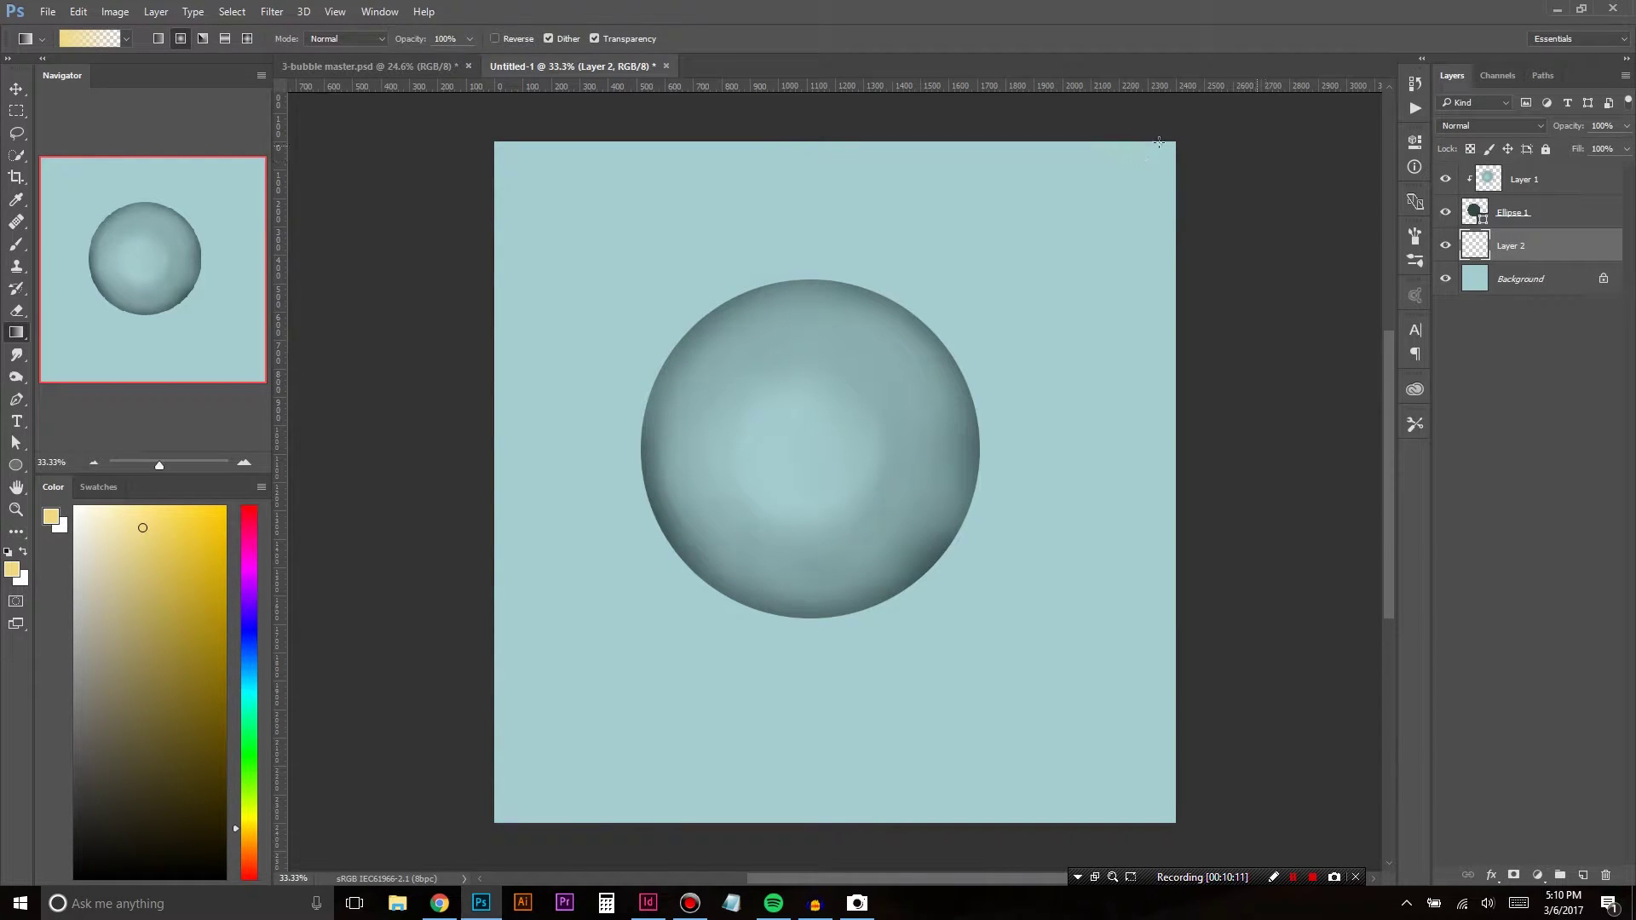
# Step: Drag a yellow gradient from the top-right corner toward lower-left and set Layer 2 to Soft Light
pyautogui.moveTo(978, 412); pyautogui.dragTo(958, 443)
pyautogui.moveTo(1176, 146); pyautogui.dragTo(667, 656)
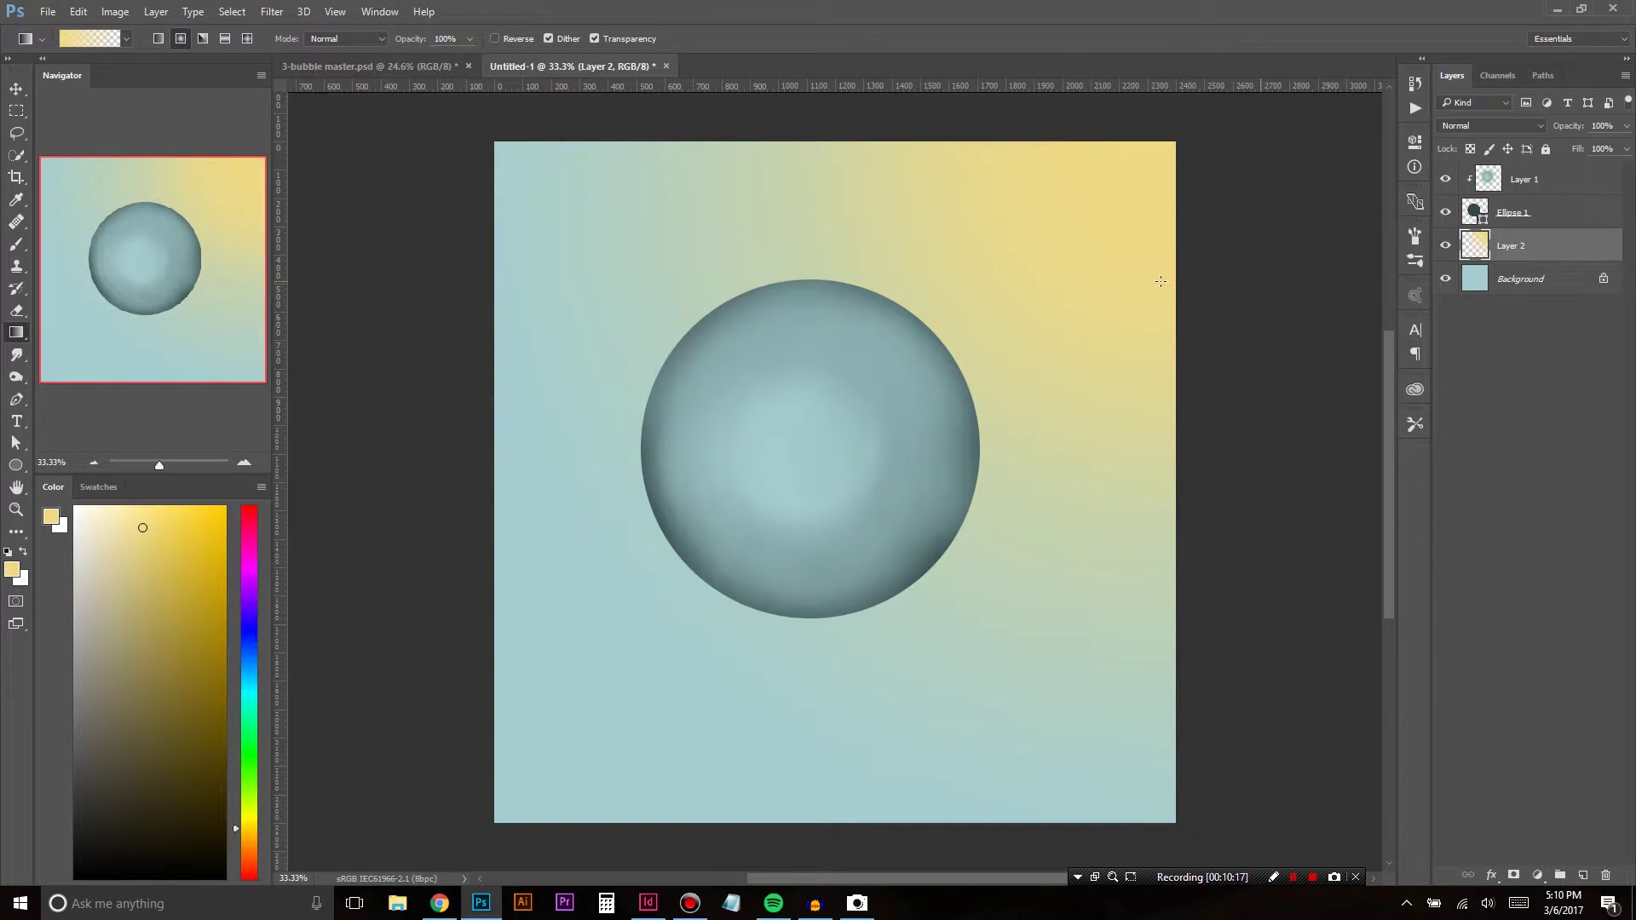
pyautogui.click(1517, 125)
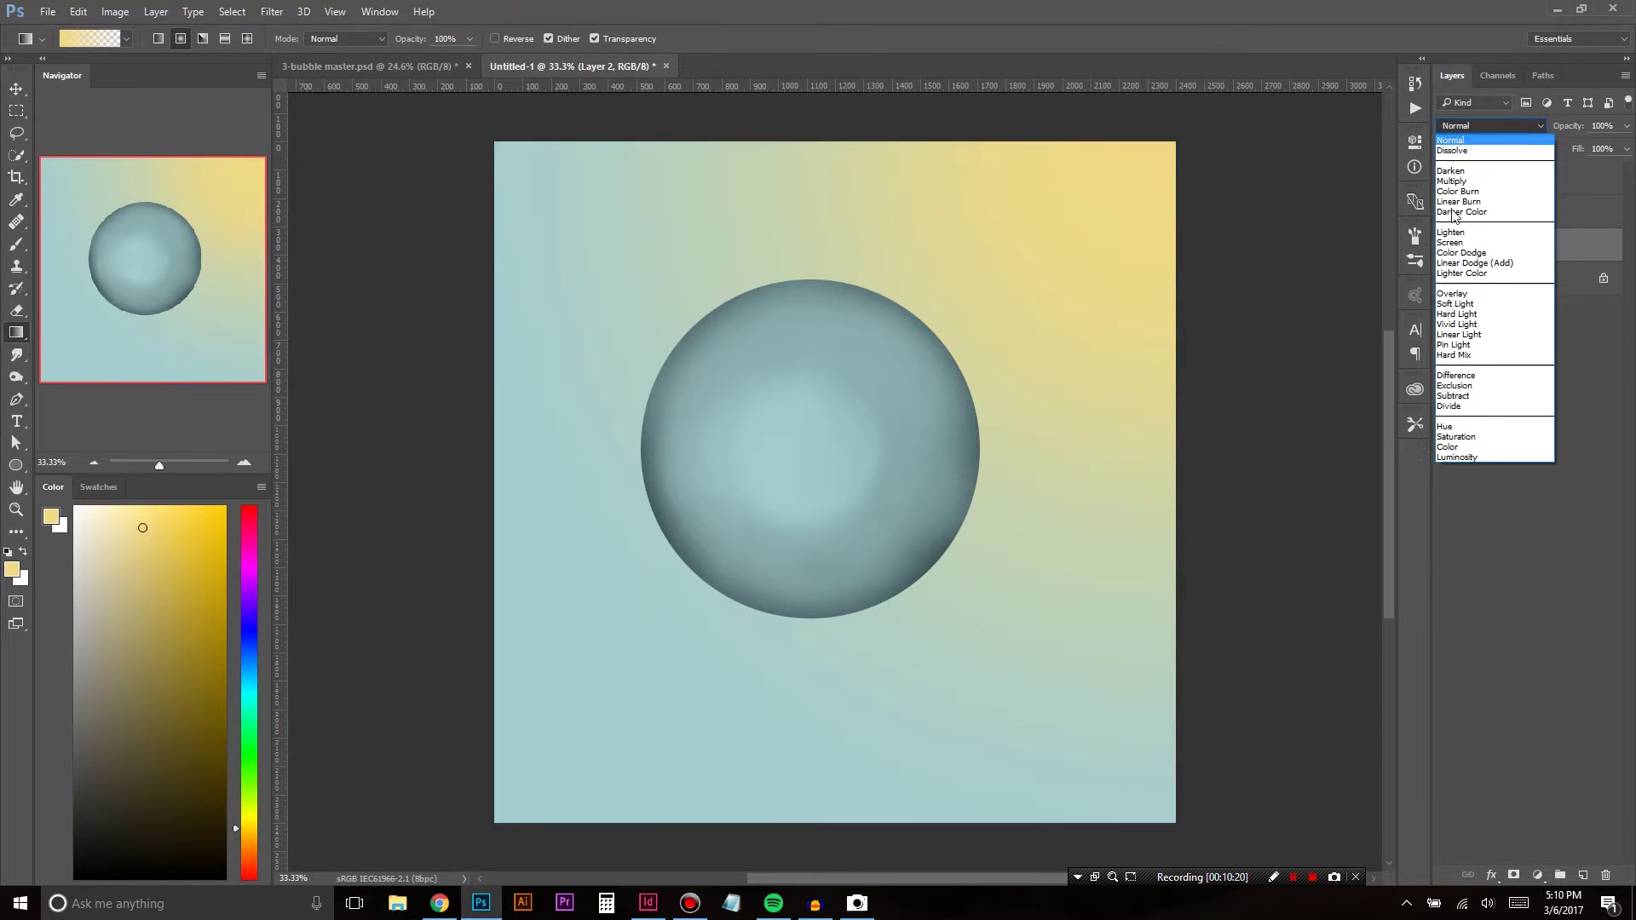
pyautogui.click(1482, 305)
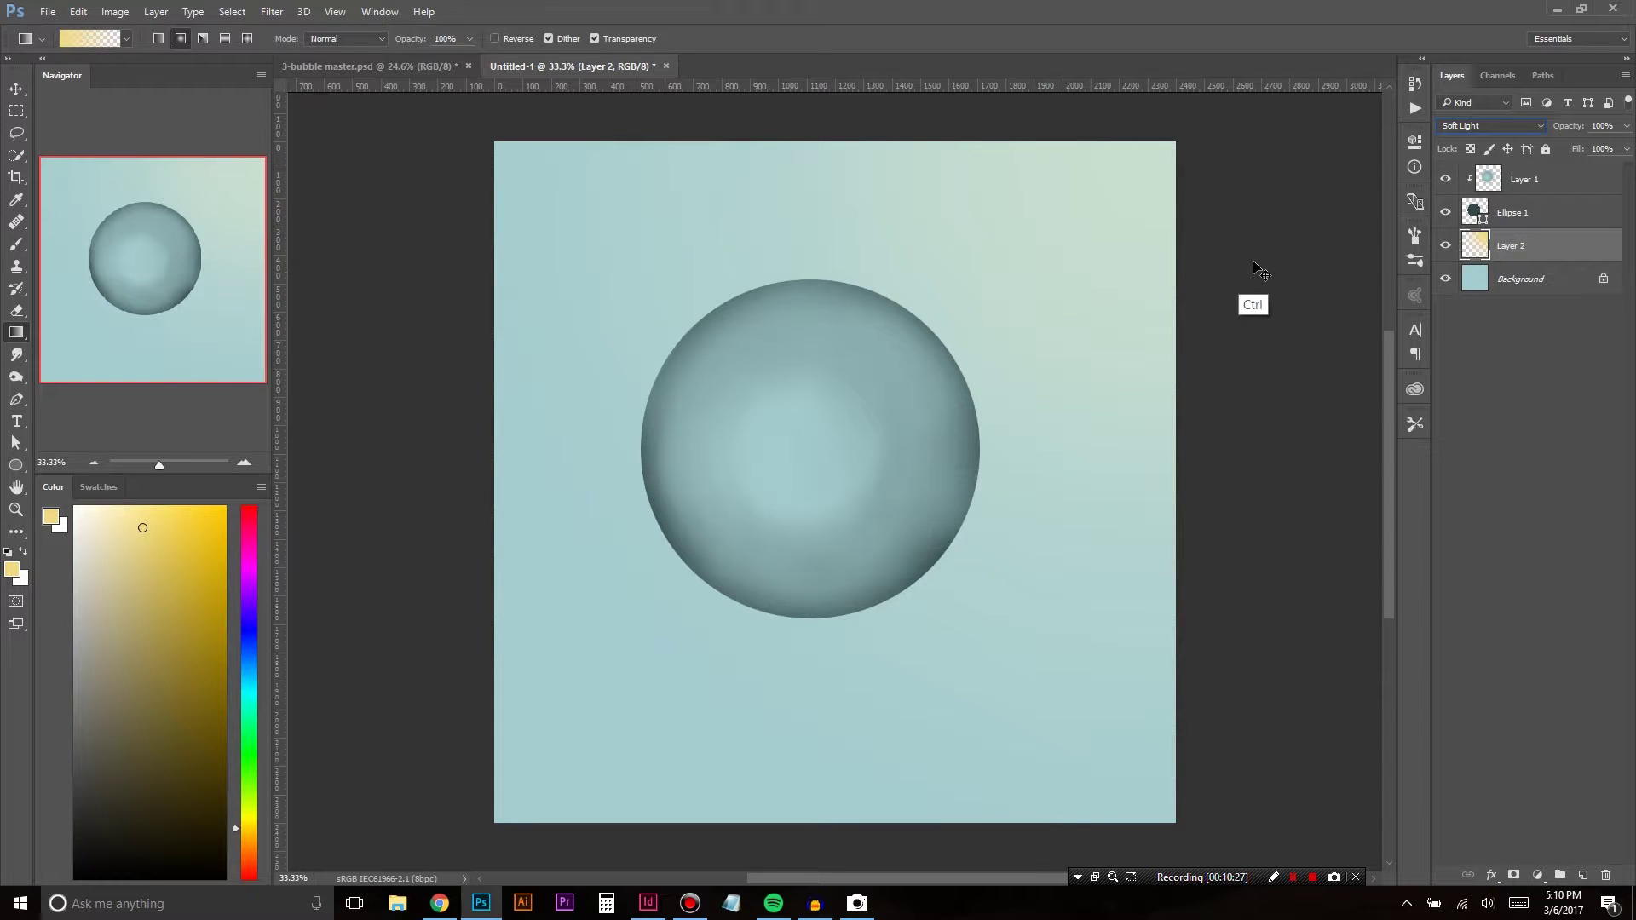
# Step: Duplicate the gradient layer, set the copies to Overlay, and compare the glow by toggling visibility
pyautogui.hotkey('ctrl', 'j')
pyautogui.hotkey('ctrl', 'j')
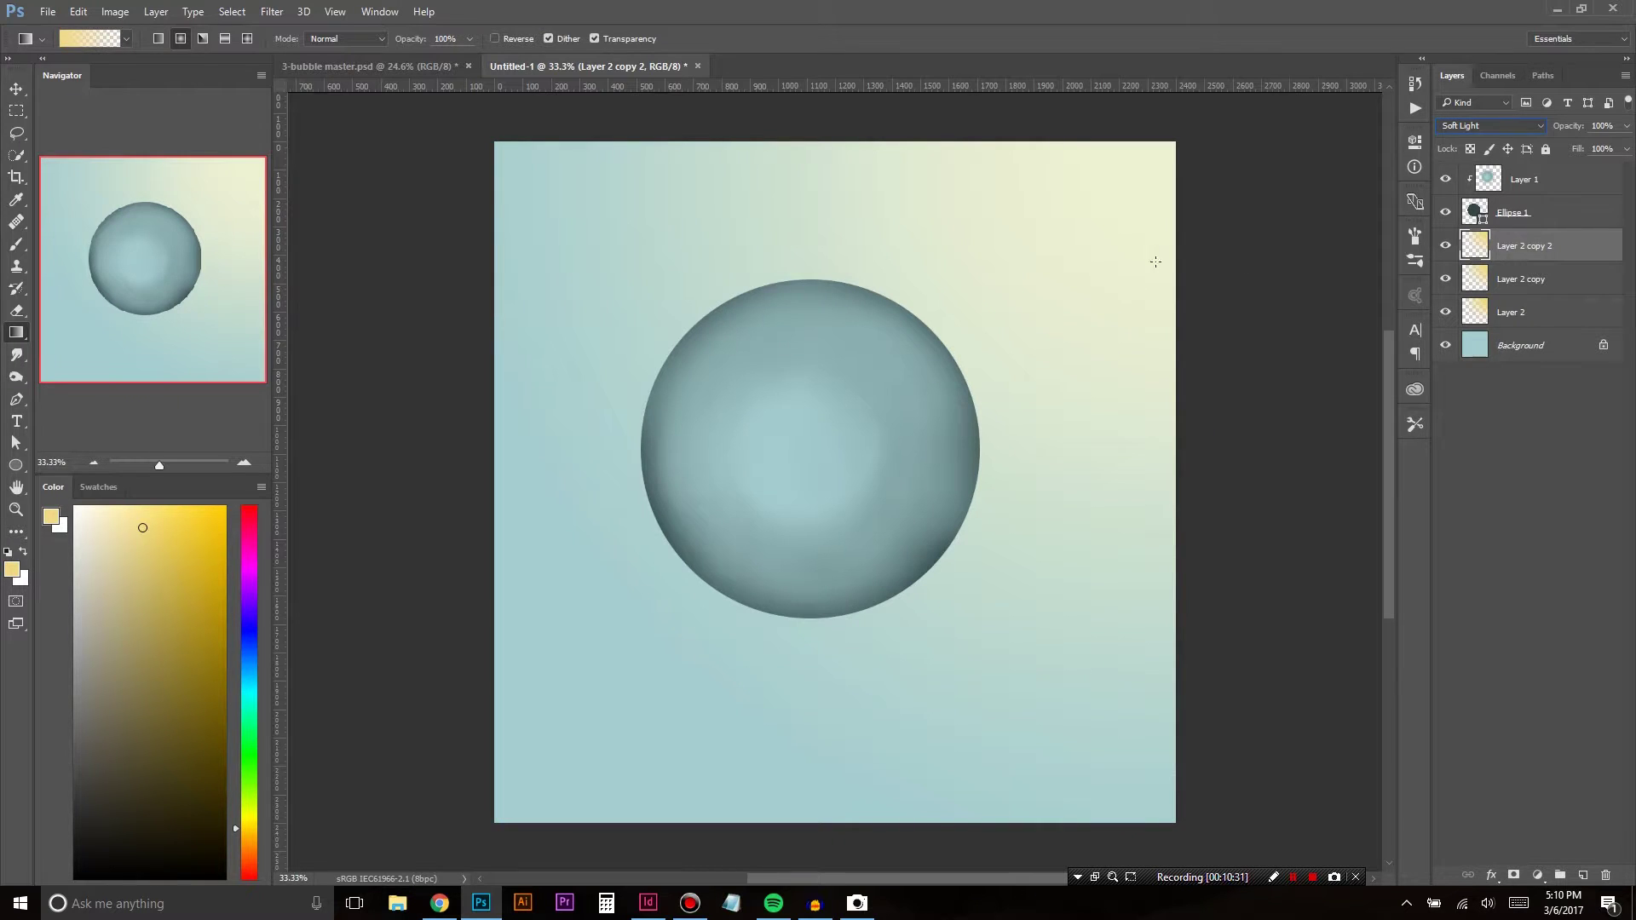
pyautogui.click(1451, 127)
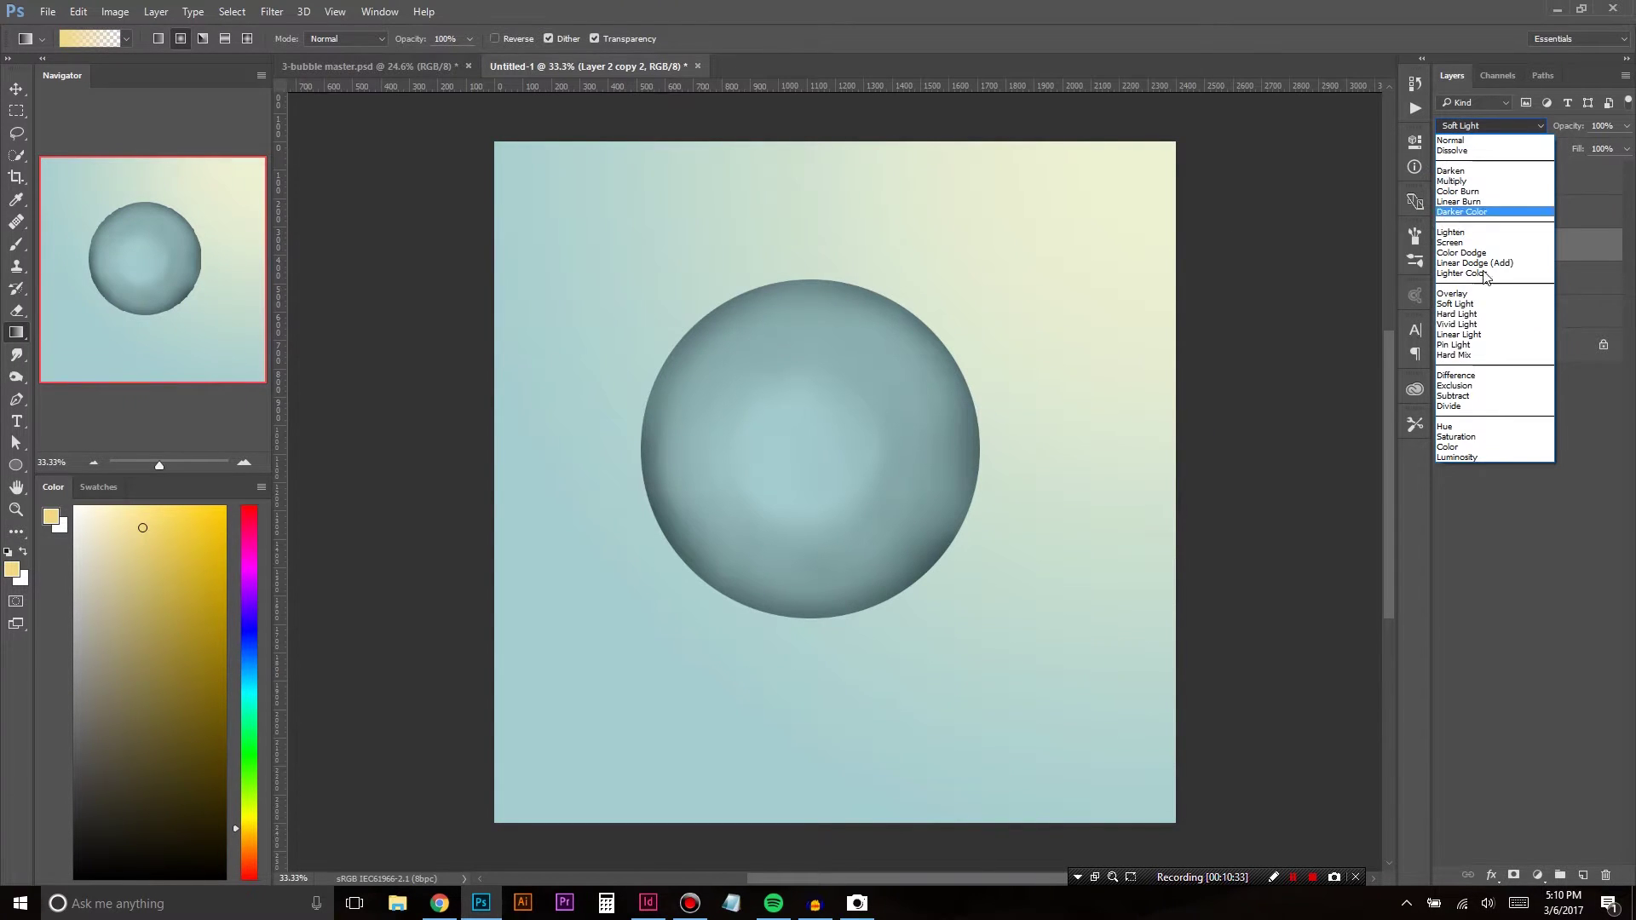
pyautogui.click(1474, 294)
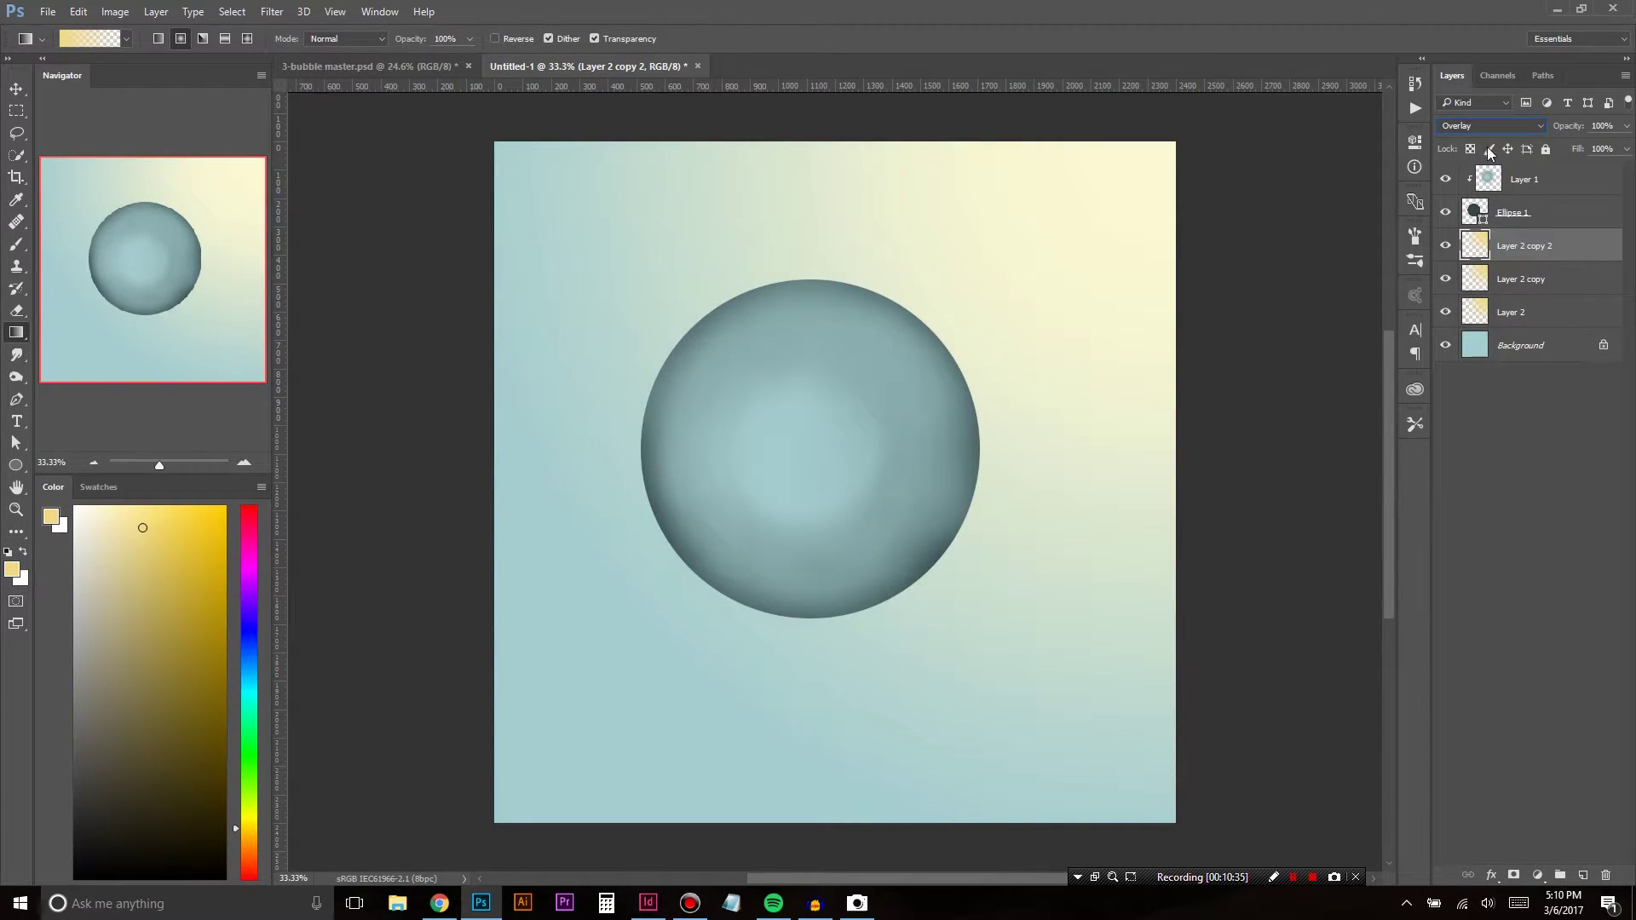
pyautogui.click(1491, 275)
pyautogui.click(1498, 126)
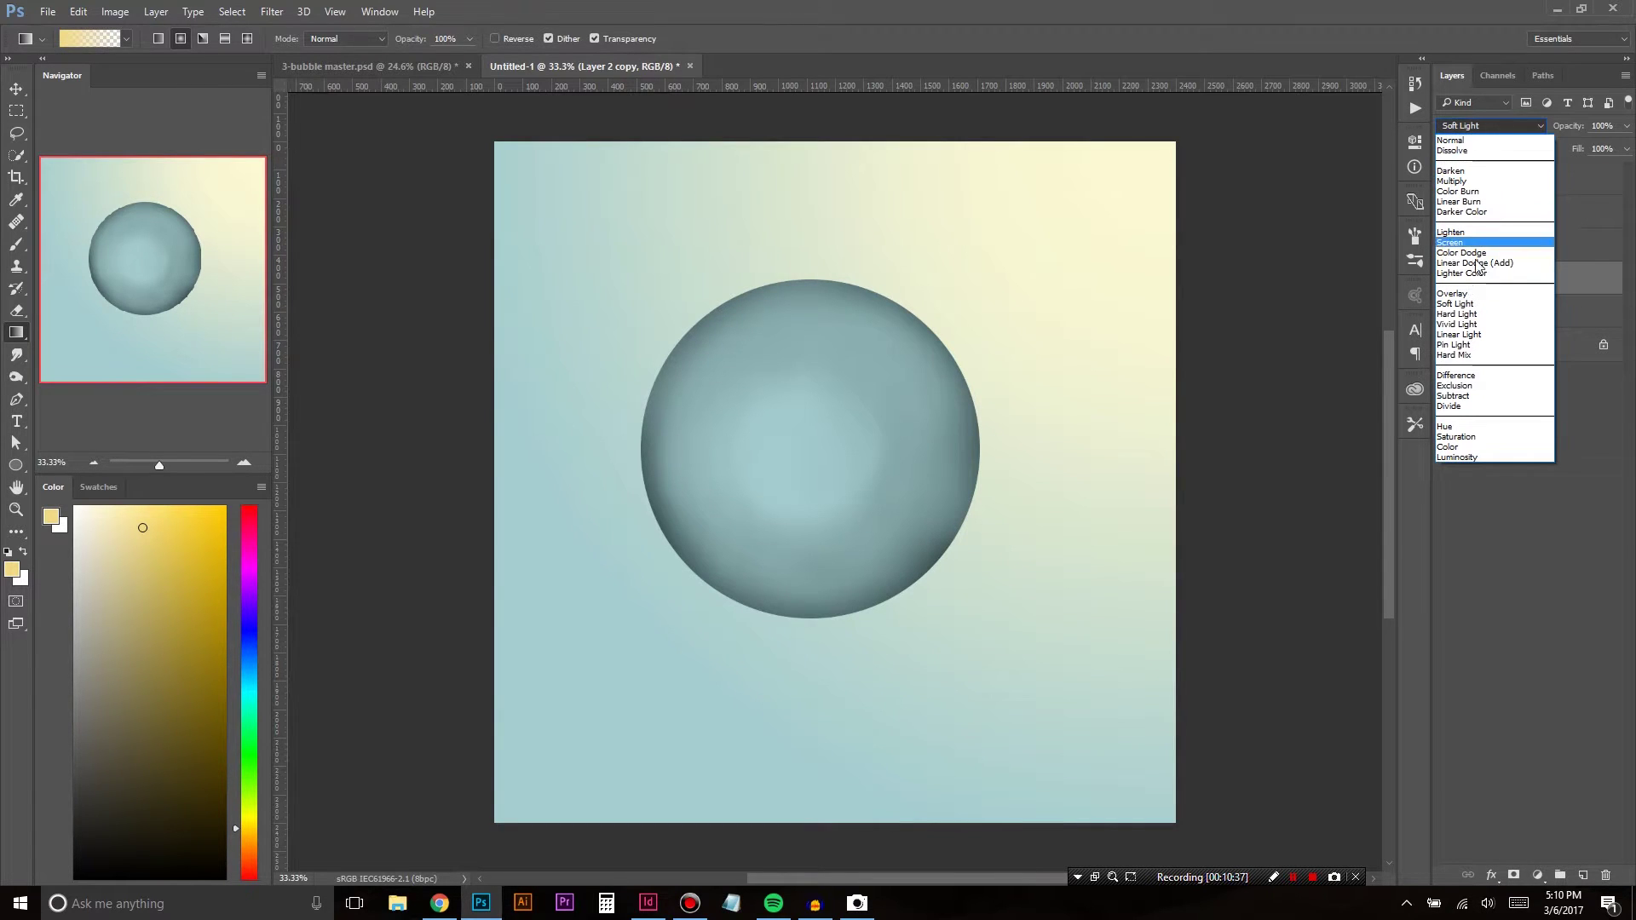
pyautogui.click(1469, 291)
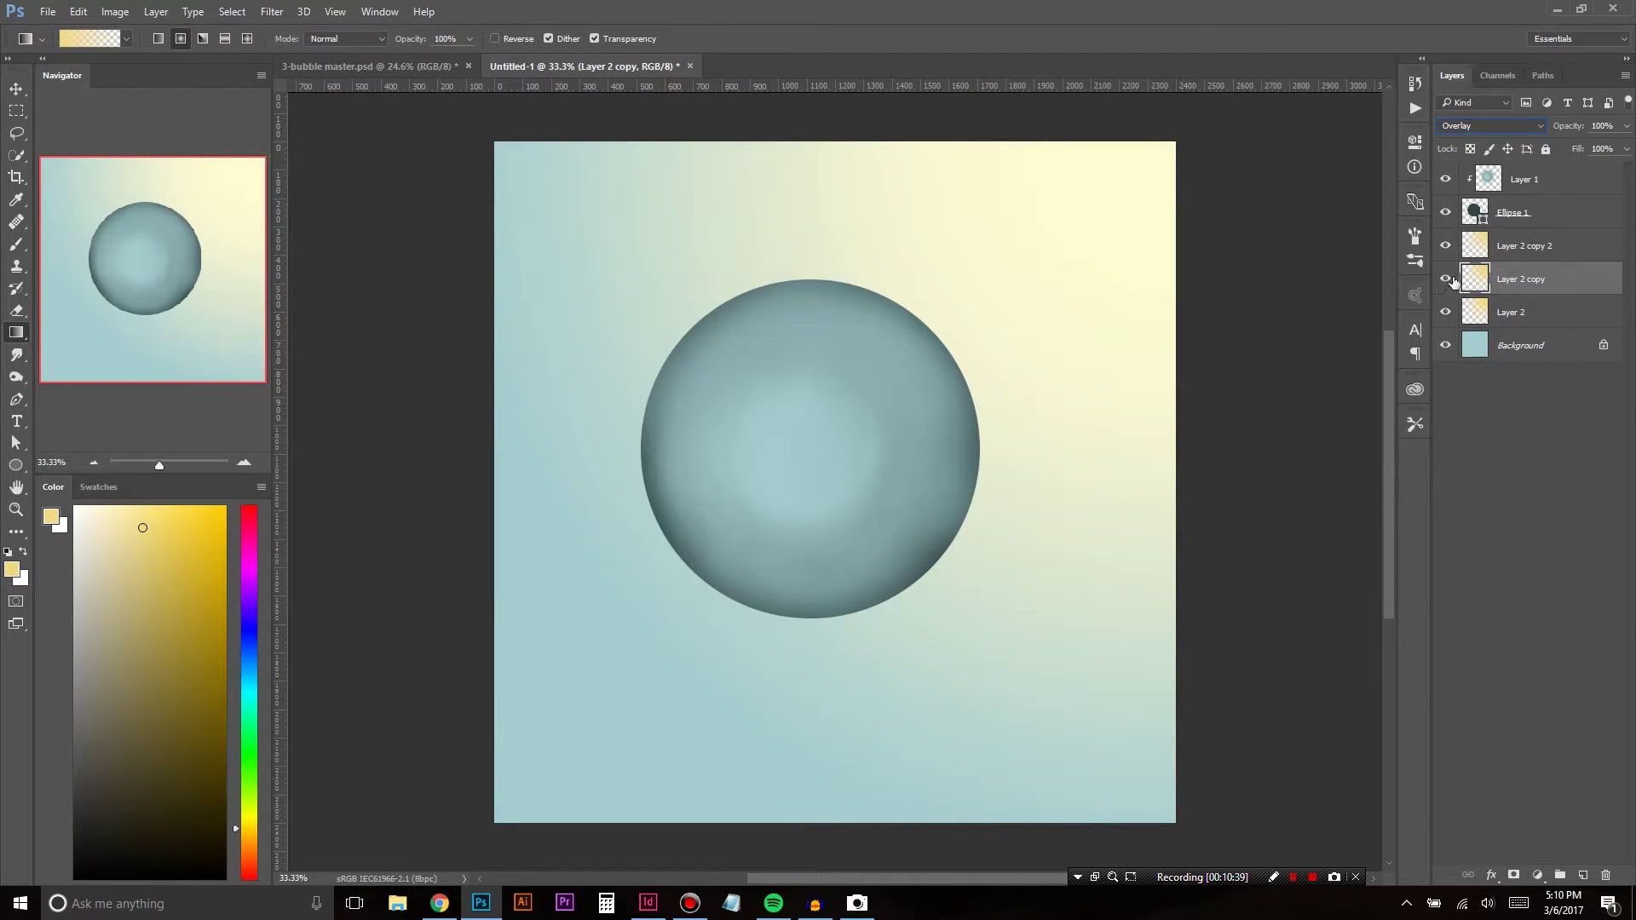
pyautogui.click(1445, 279)
pyautogui.click(1445, 247)
pyautogui.click(1445, 279)
pyautogui.click(1446, 247)
# Step: Select Background through Layer 2 copy 2 and merge them into one Background layer
pyautogui.keyDown('ctrl'); pyautogui.click(1525, 248); pyautogui.keyUp('ctrl')
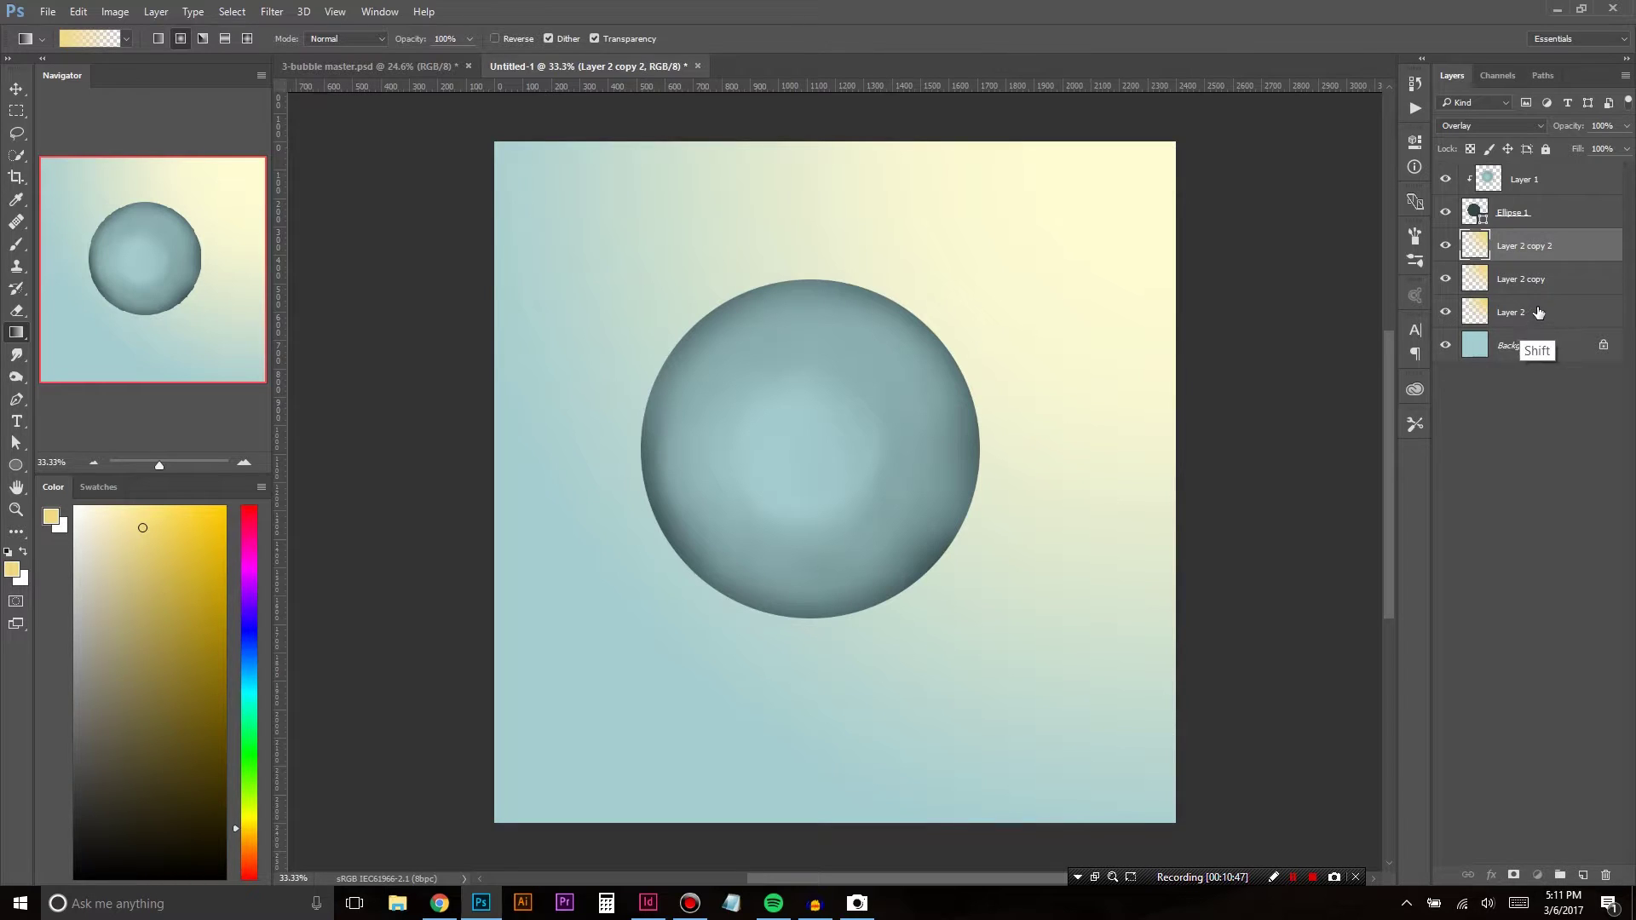
pyautogui.keyDown('ctrl'); pyautogui.click(1534, 312); pyautogui.keyUp('ctrl')
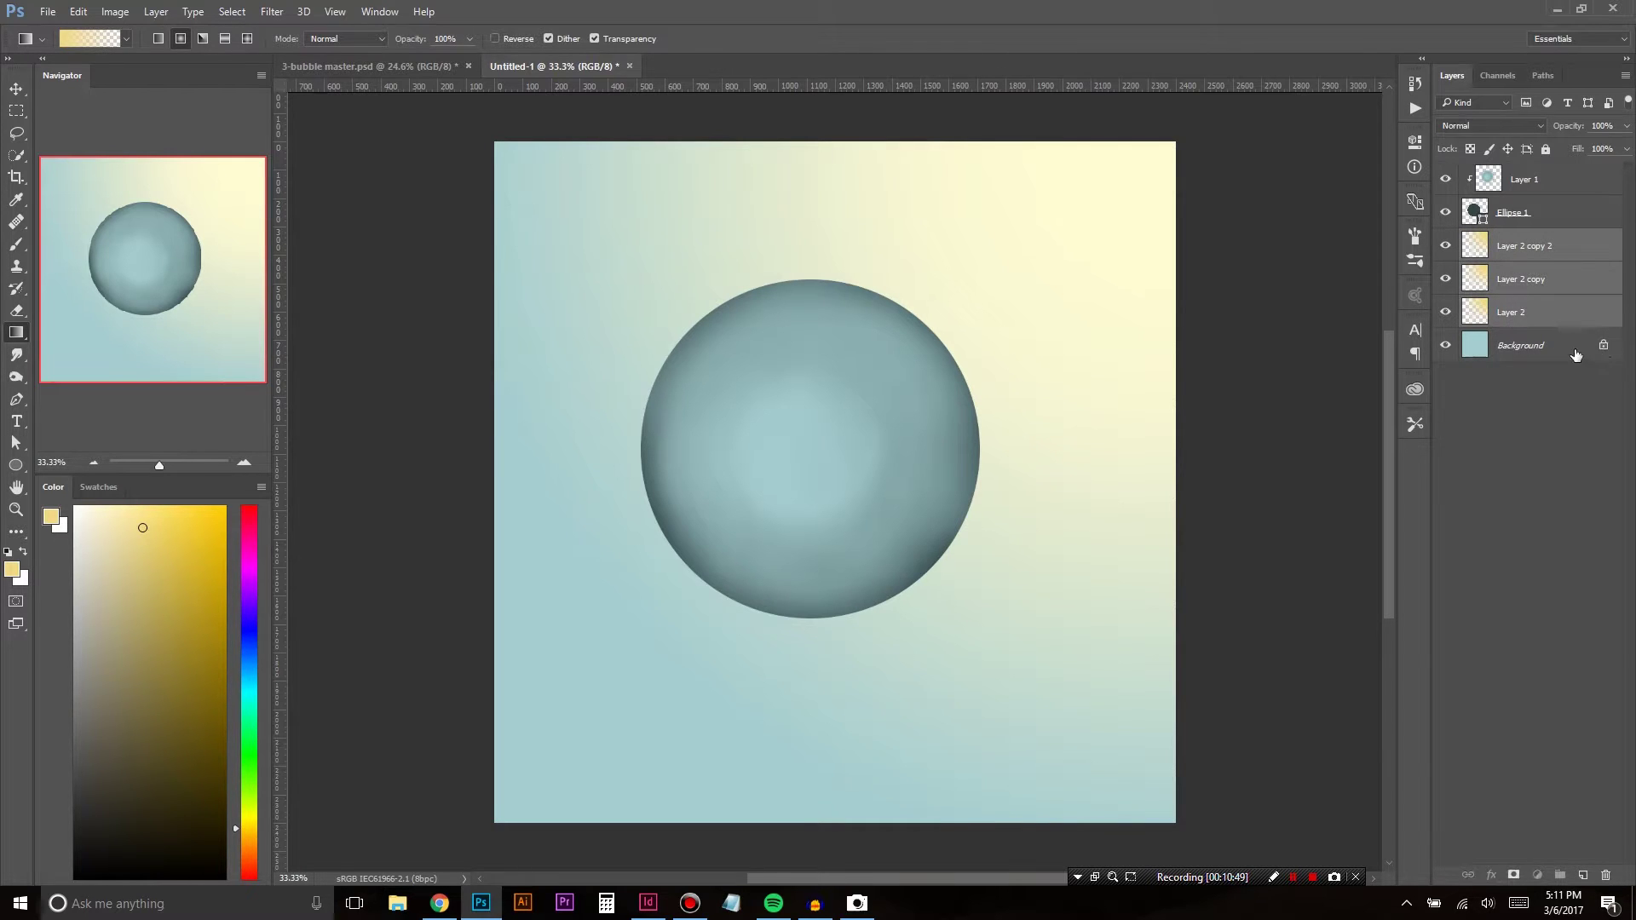
pyautogui.click(1576, 351)
pyautogui.keyDown('shift'); pyautogui.click(1562, 248); pyautogui.keyUp('shift')
pyautogui.rightClick(1532, 303)
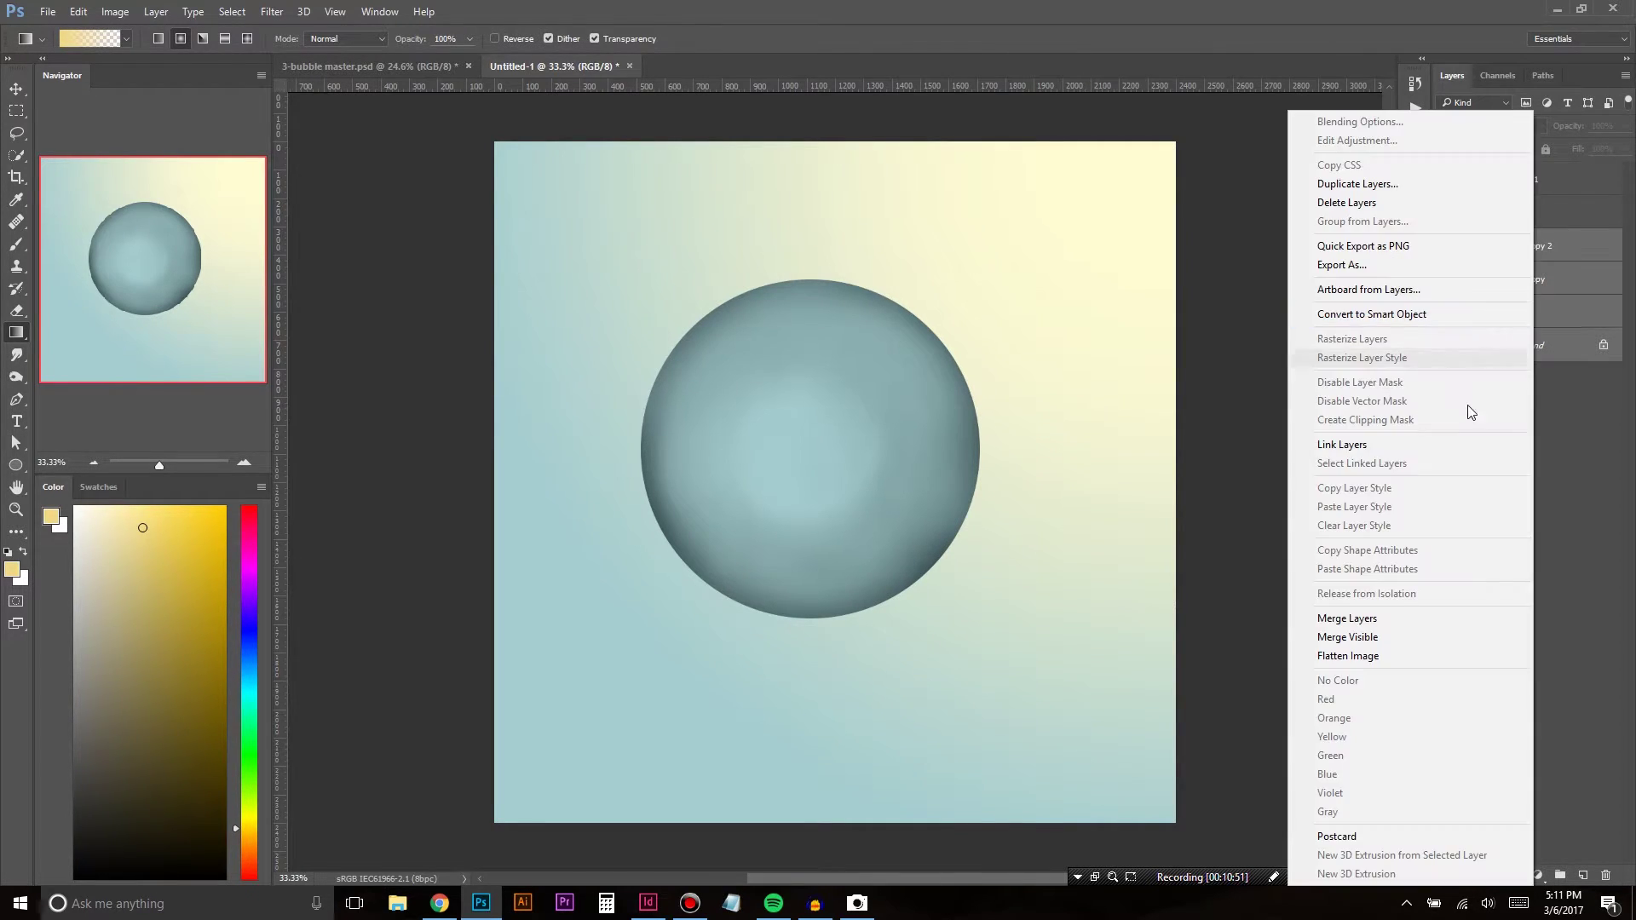
pyautogui.click(1372, 616)
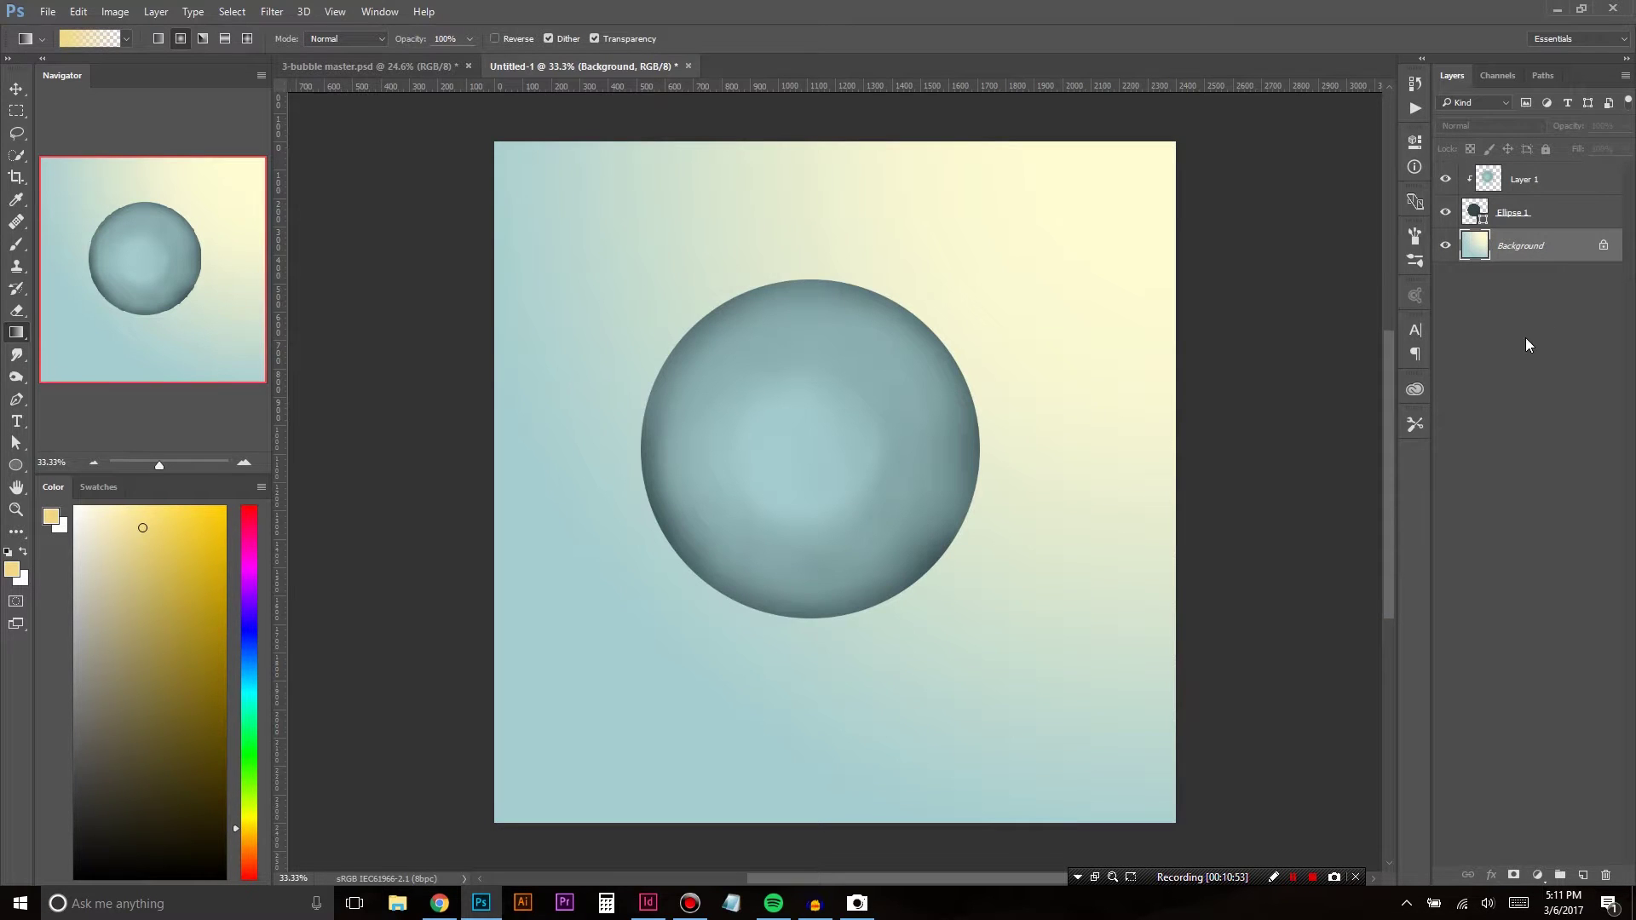
pyautogui.press('b')
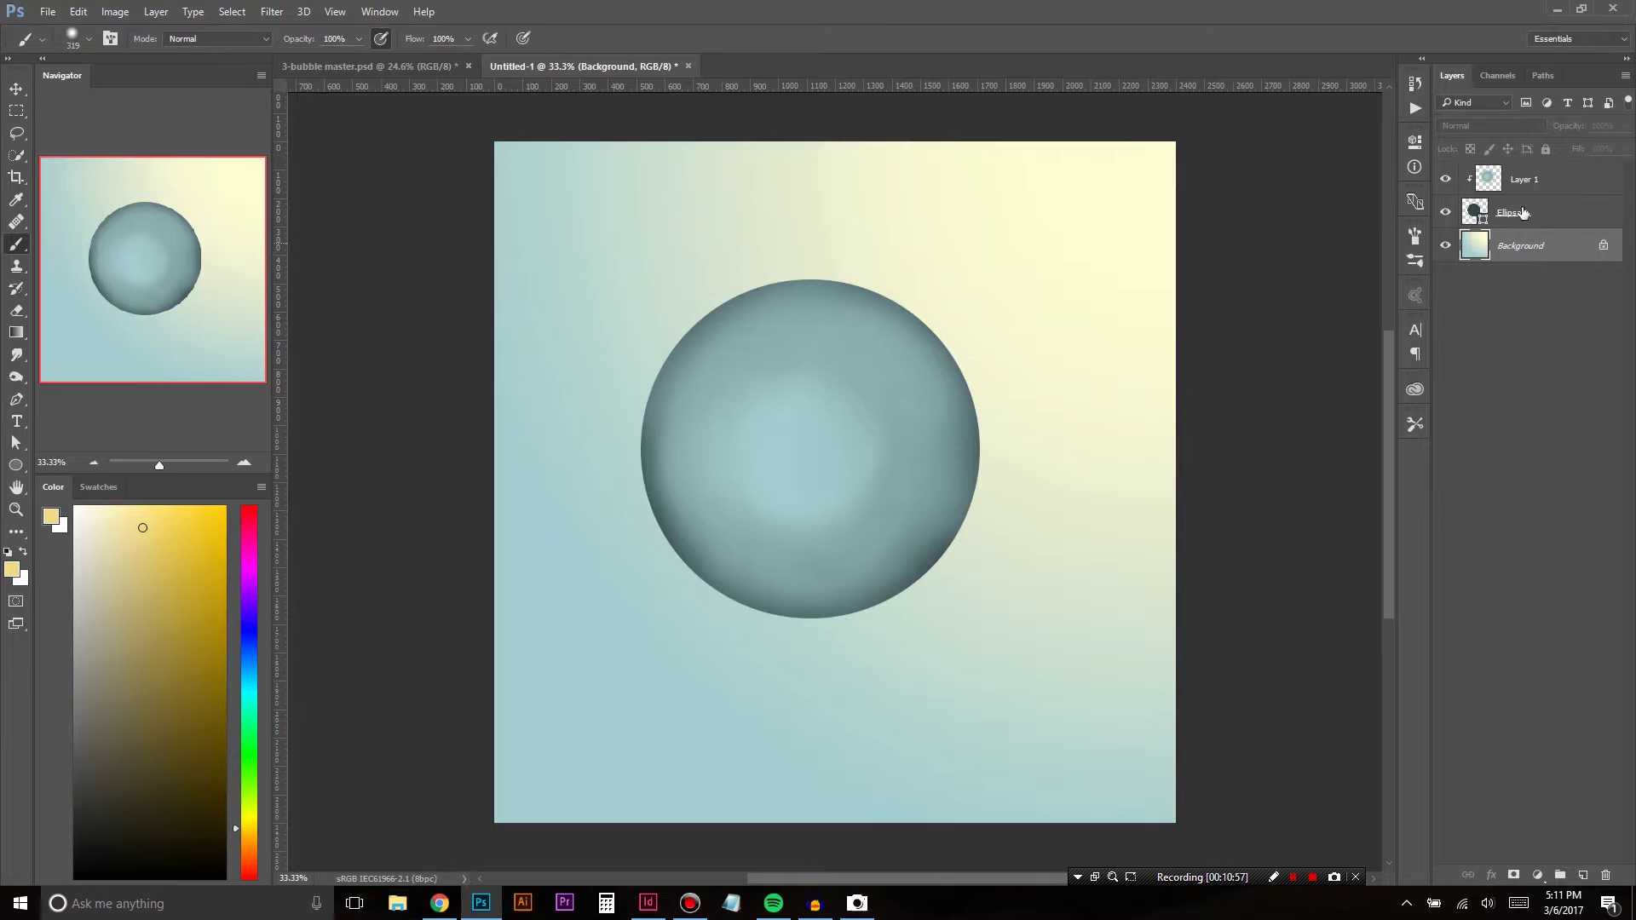
# Step: Add a new Layer 2 above Layer 1 and clip it to the bubble layer
pyautogui.click(1546, 179)
pyautogui.click(1587, 876)
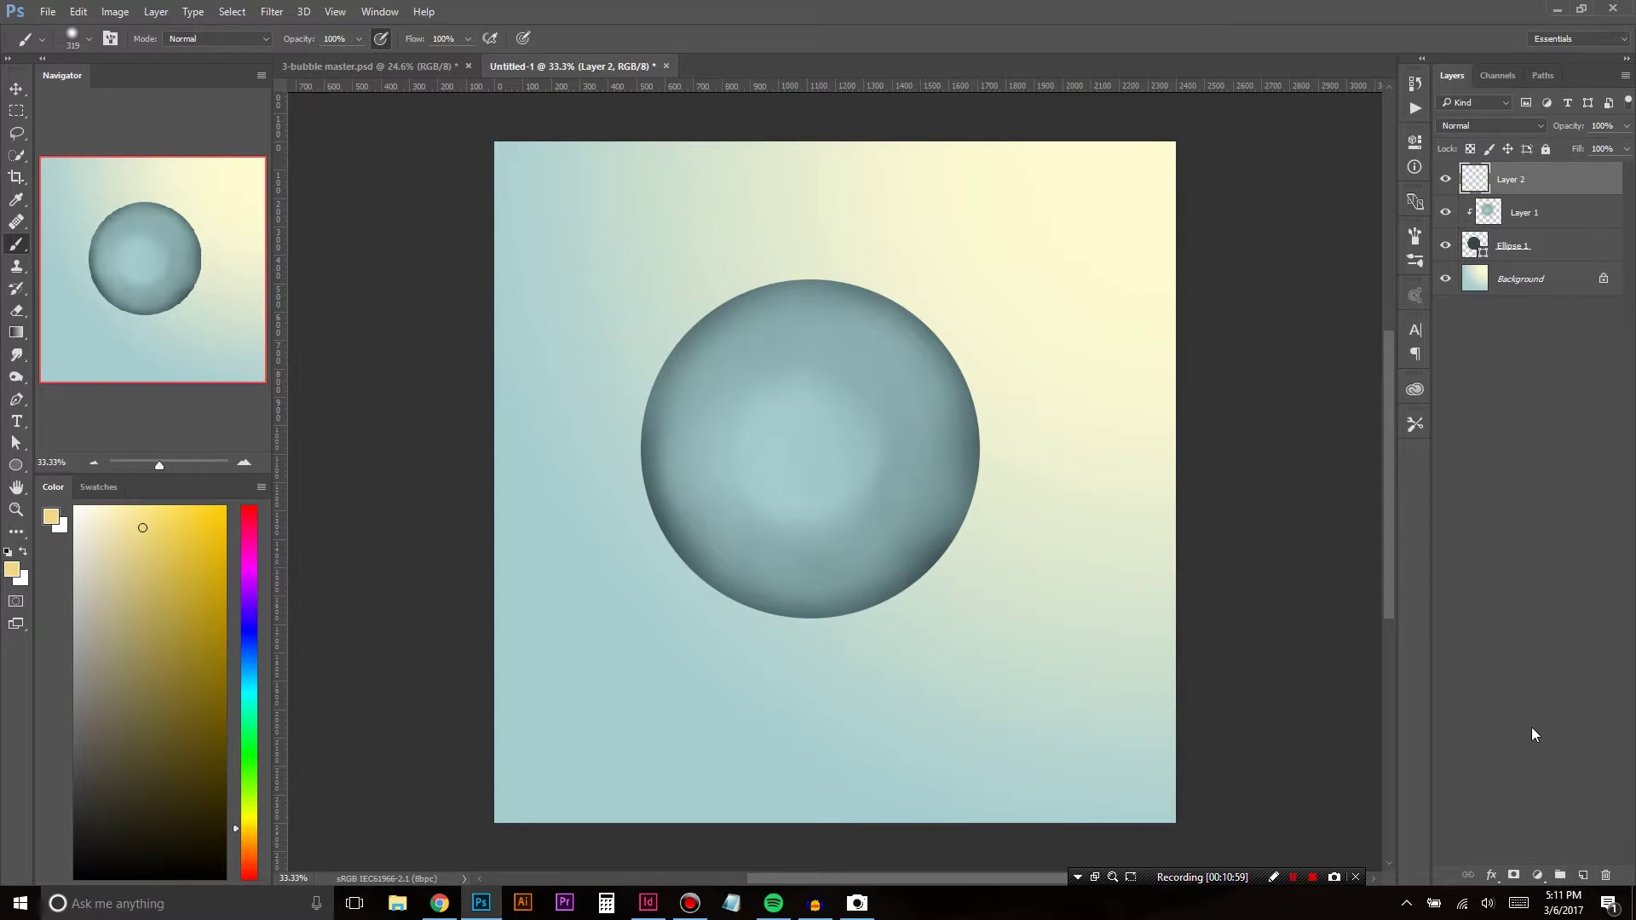
pyautogui.keyDown('alt'); pyautogui.click(1522, 196); pyautogui.keyUp('alt')
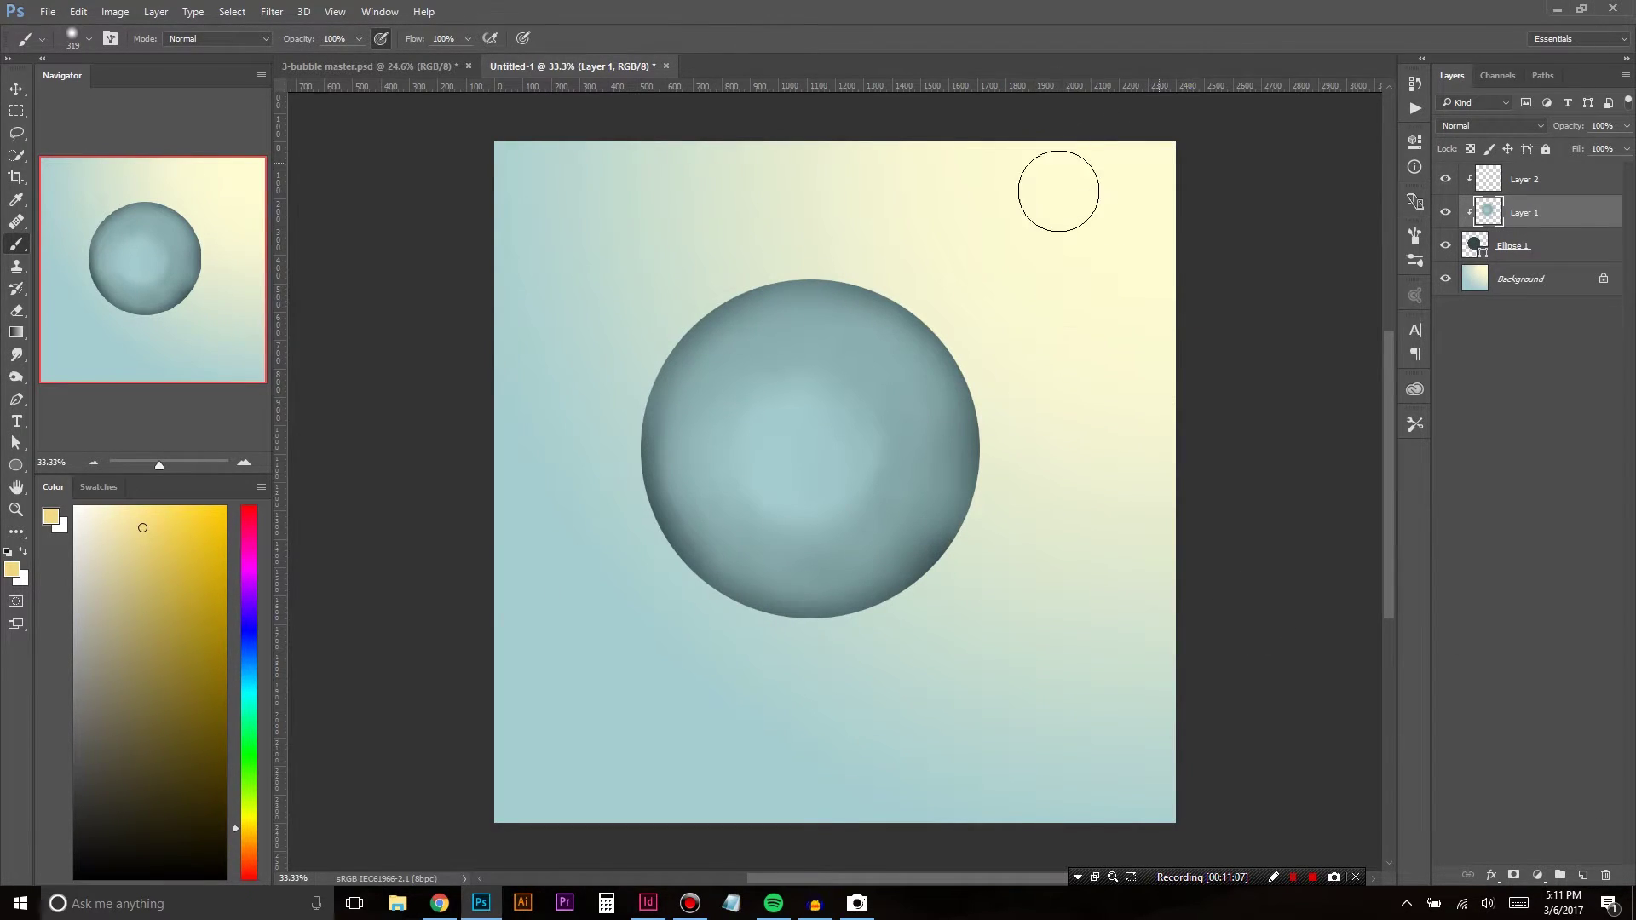
# Step: With a saturated yellow and a soft 576 px brush, tint the bubble's upper-right side on Layer 2
pyautogui.keyDown('alt'); pyautogui.click(1076, 256); pyautogui.keyUp('alt')
pyautogui.click(133, 518)
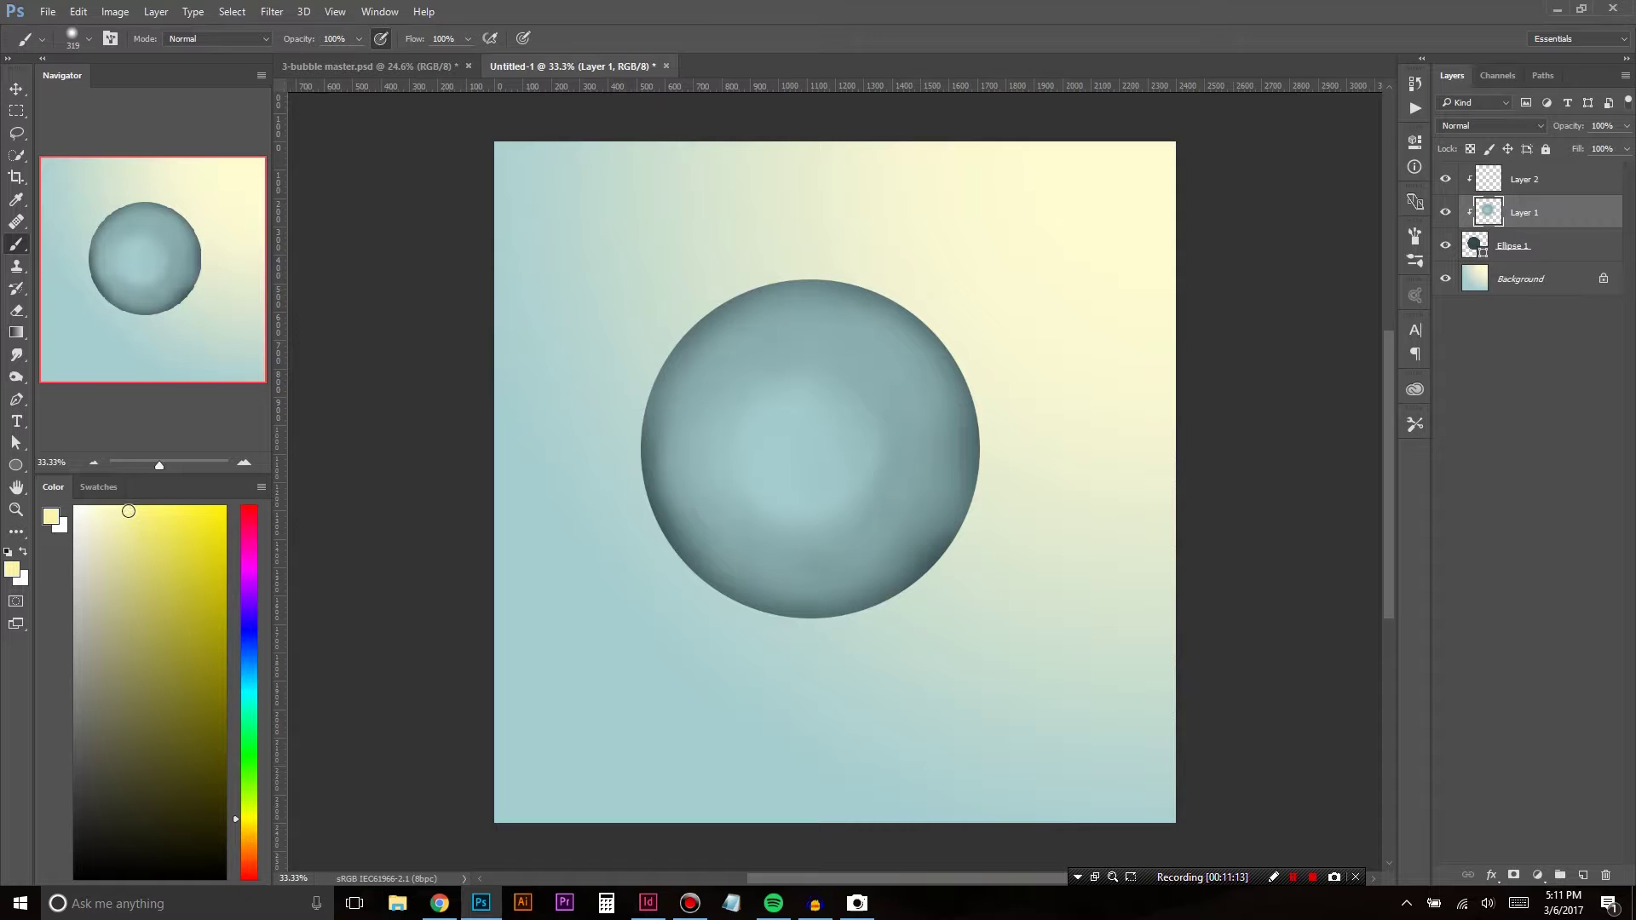
pyautogui.moveTo(856, 329)
pyautogui.mouseDown()
pyautogui.moveTo(877, 337)
pyautogui.moveTo(856, 328)
pyautogui.mouseUp()
pyautogui.click(1567, 180)
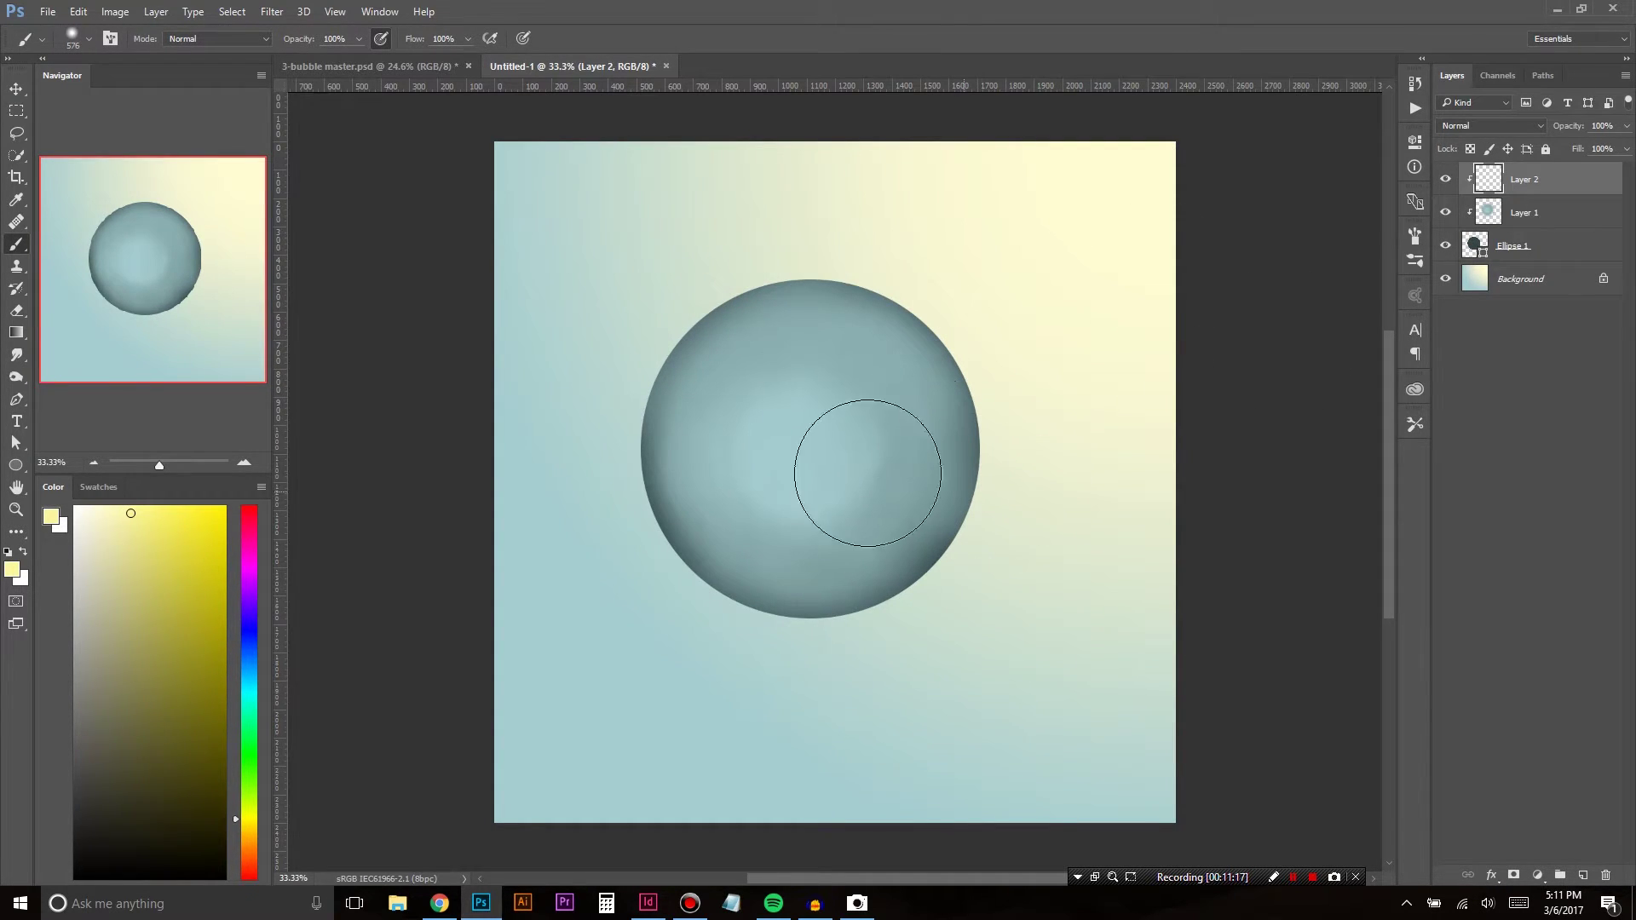
pyautogui.moveTo(840, 281)
pyautogui.mouseDown()
pyautogui.moveTo(928, 349)
pyautogui.moveTo(815, 270)
pyautogui.moveTo(1002, 438)
pyautogui.moveTo(902, 309)
pyautogui.moveTo(759, 275)
pyautogui.moveTo(975, 449)
pyautogui.mouseUp()
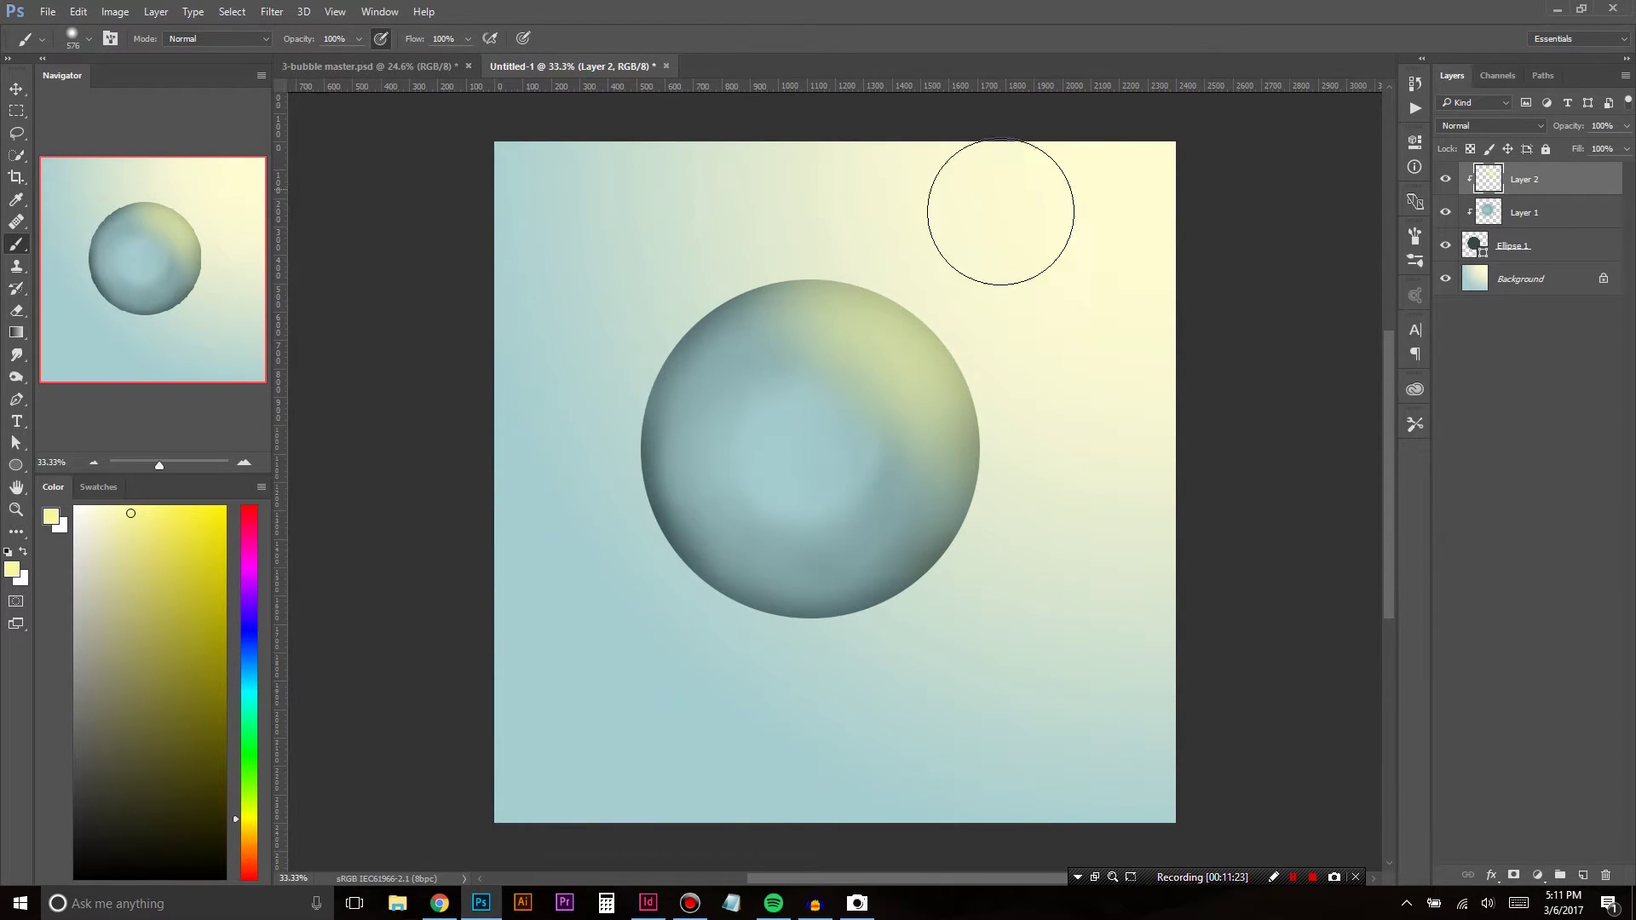
pyautogui.moveTo(870, 252)
pyautogui.mouseDown()
pyautogui.moveTo(873, 357)
pyautogui.moveTo(941, 412)
pyautogui.moveTo(880, 274)
pyautogui.moveTo(1016, 414)
pyautogui.moveTo(989, 425)
pyautogui.moveTo(924, 375)
pyautogui.moveTo(1033, 517)
pyautogui.moveTo(794, 275)
pyautogui.moveTo(775, 288)
pyautogui.moveTo(956, 412)
pyautogui.moveTo(954, 491)
pyautogui.moveTo(907, 574)
pyautogui.moveTo(877, 557)
pyautogui.moveTo(900, 640)
pyautogui.moveTo(867, 635)
pyautogui.mouseUp()
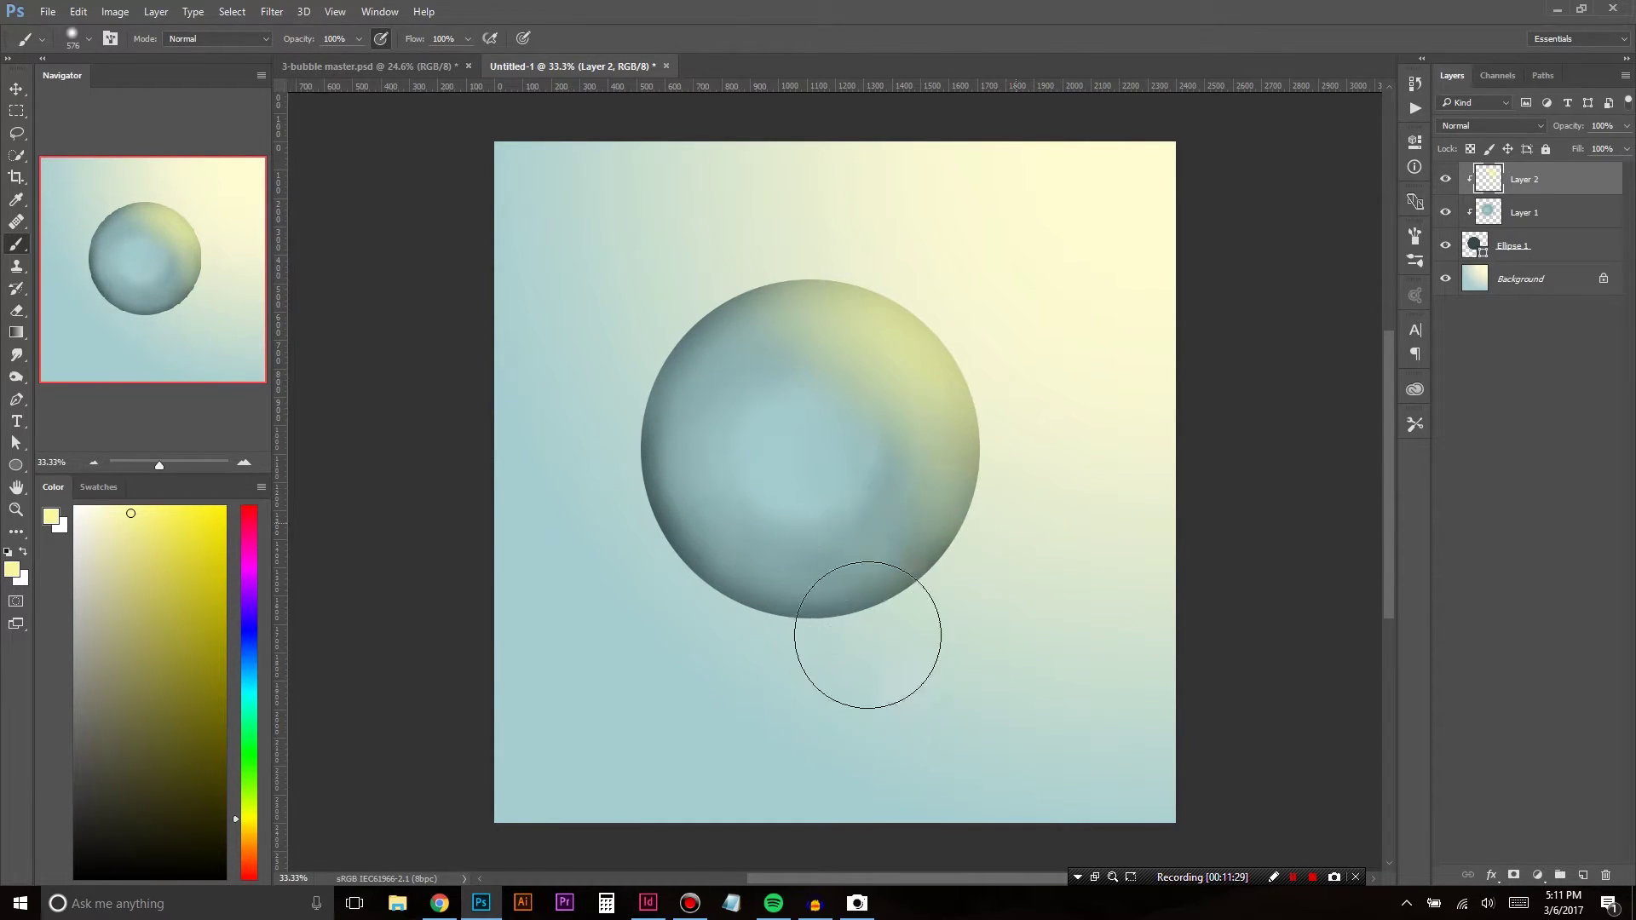
pyautogui.keyDown('alt'); pyautogui.click(682, 501); pyautogui.keyUp('alt')
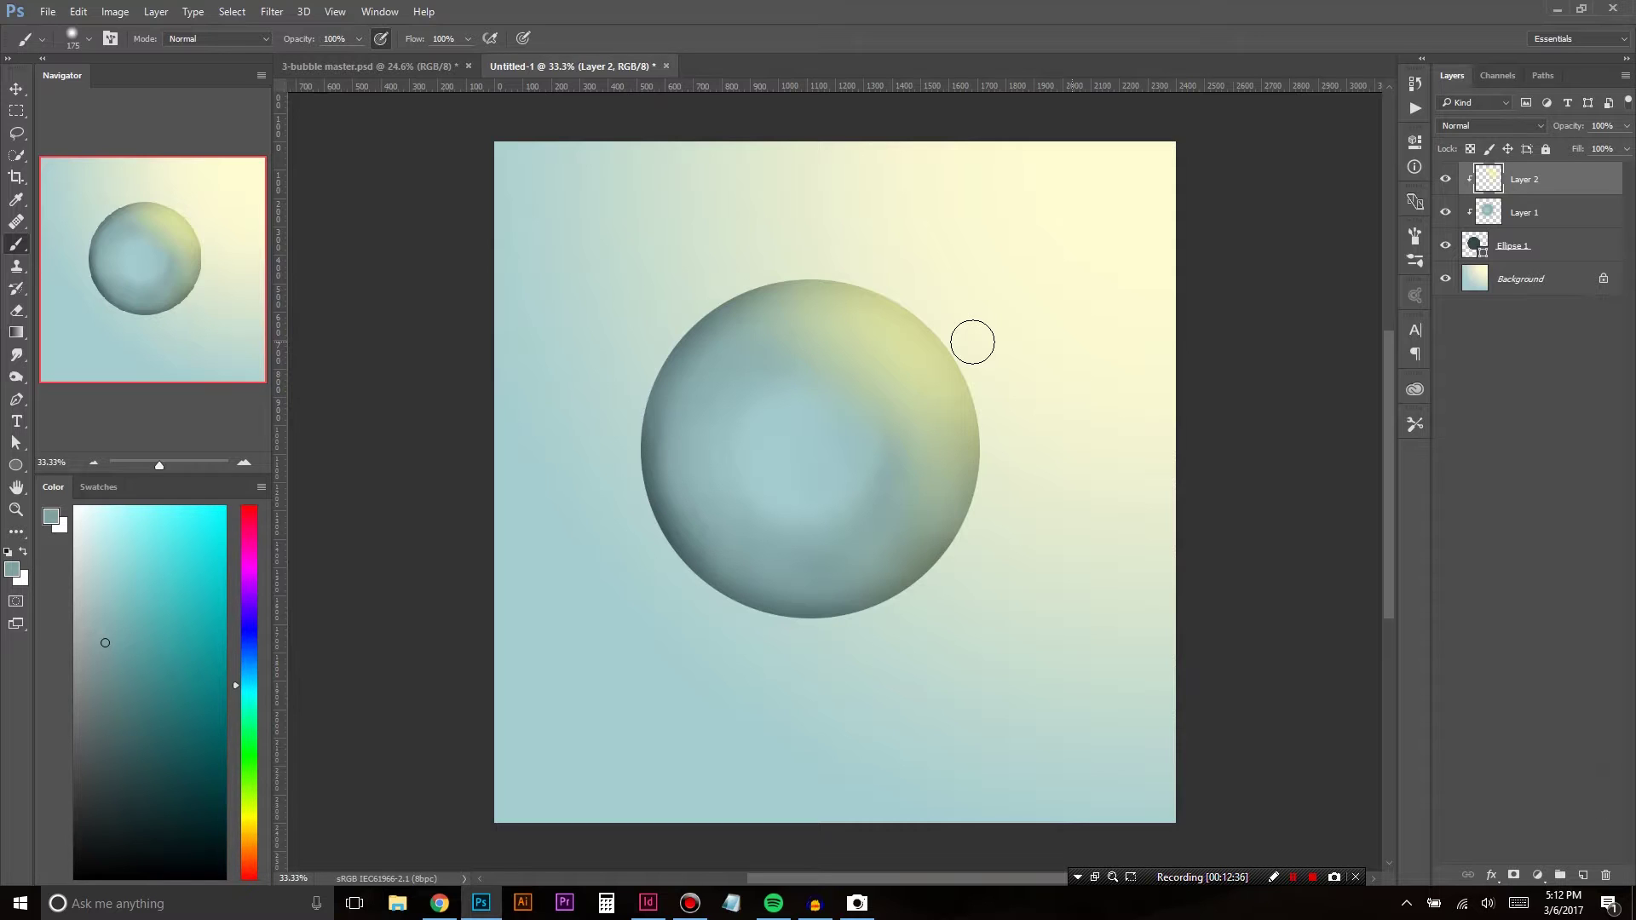
# Step: With a 50 px soft brush, paint a pale-yellow streak along the lower-left rim, toning it with grey-blue
pyautogui.press('[')
pyautogui.press('[')
pyautogui.press('[')
pyautogui.press('[')
pyautogui.press('alt')
pyautogui.press('alt')
pyautogui.keyDown('alt'); pyautogui.click(1034, 256); pyautogui.keyUp('alt')
pyautogui.moveTo(679, 499); pyautogui.dragTo(724, 554)
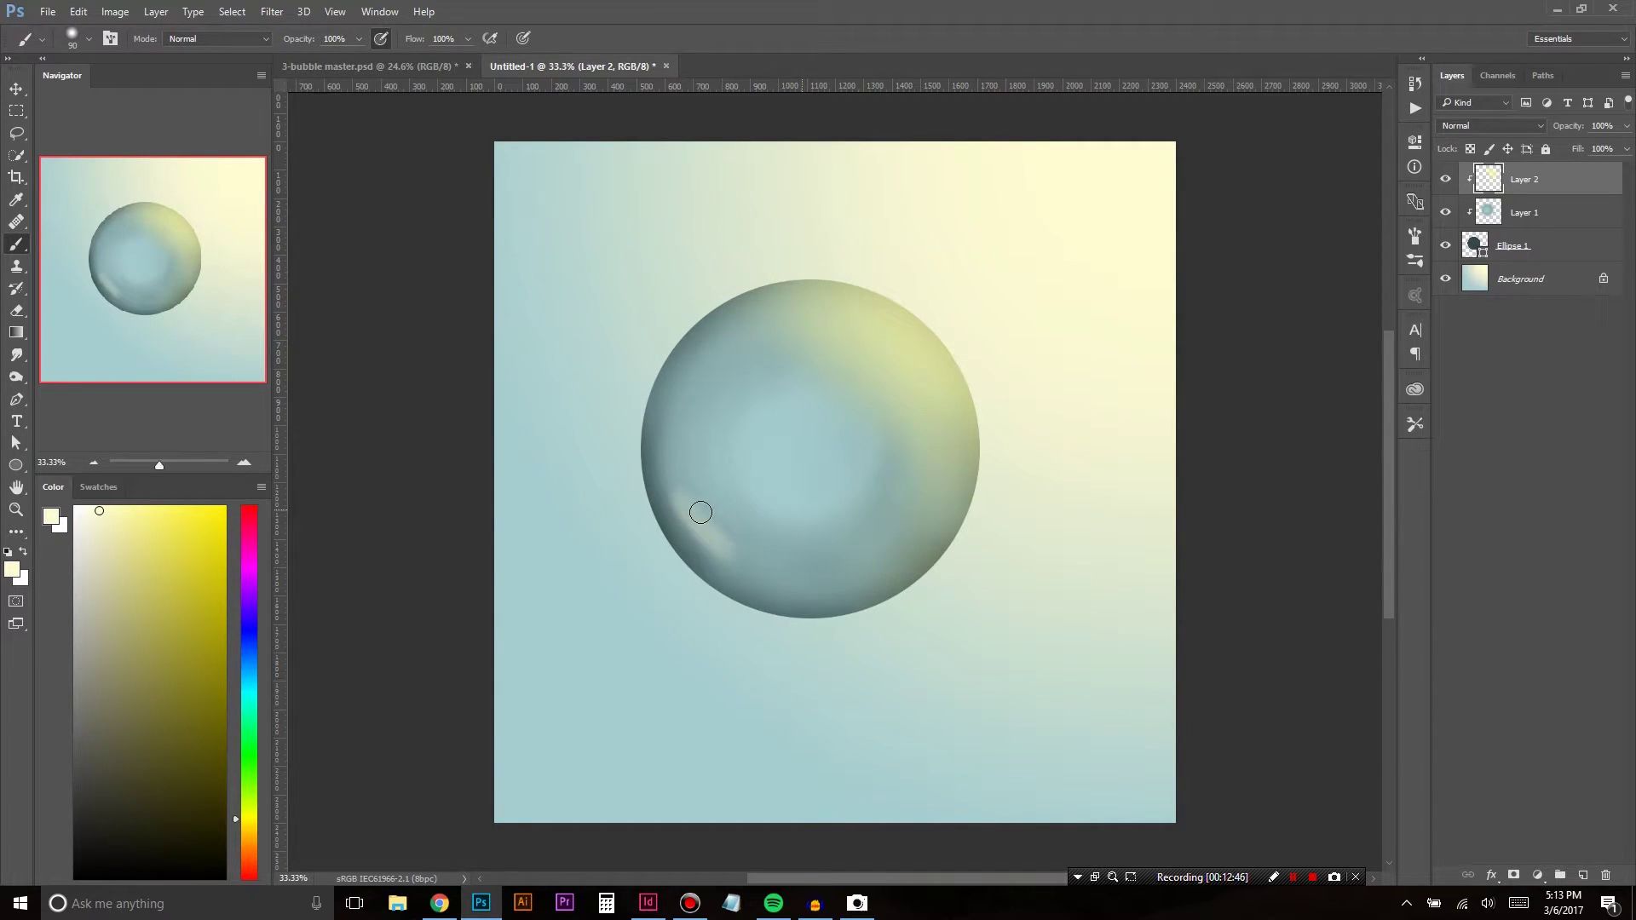
pyautogui.keyDown('alt'); pyautogui.click(701, 512); pyautogui.keyUp('alt')
pyautogui.moveTo(756, 573)
pyautogui.mouseDown()
pyautogui.moveTo(675, 494)
pyautogui.moveTo(739, 555)
pyautogui.moveTo(689, 524)
pyautogui.moveTo(669, 475)
pyautogui.moveTo(777, 585)
pyautogui.moveTo(723, 560)
pyautogui.moveTo(743, 547)
pyautogui.moveTo(771, 584)
pyautogui.moveTo(674, 468)
pyautogui.moveTo(744, 585)
pyautogui.moveTo(720, 559)
pyautogui.mouseUp()
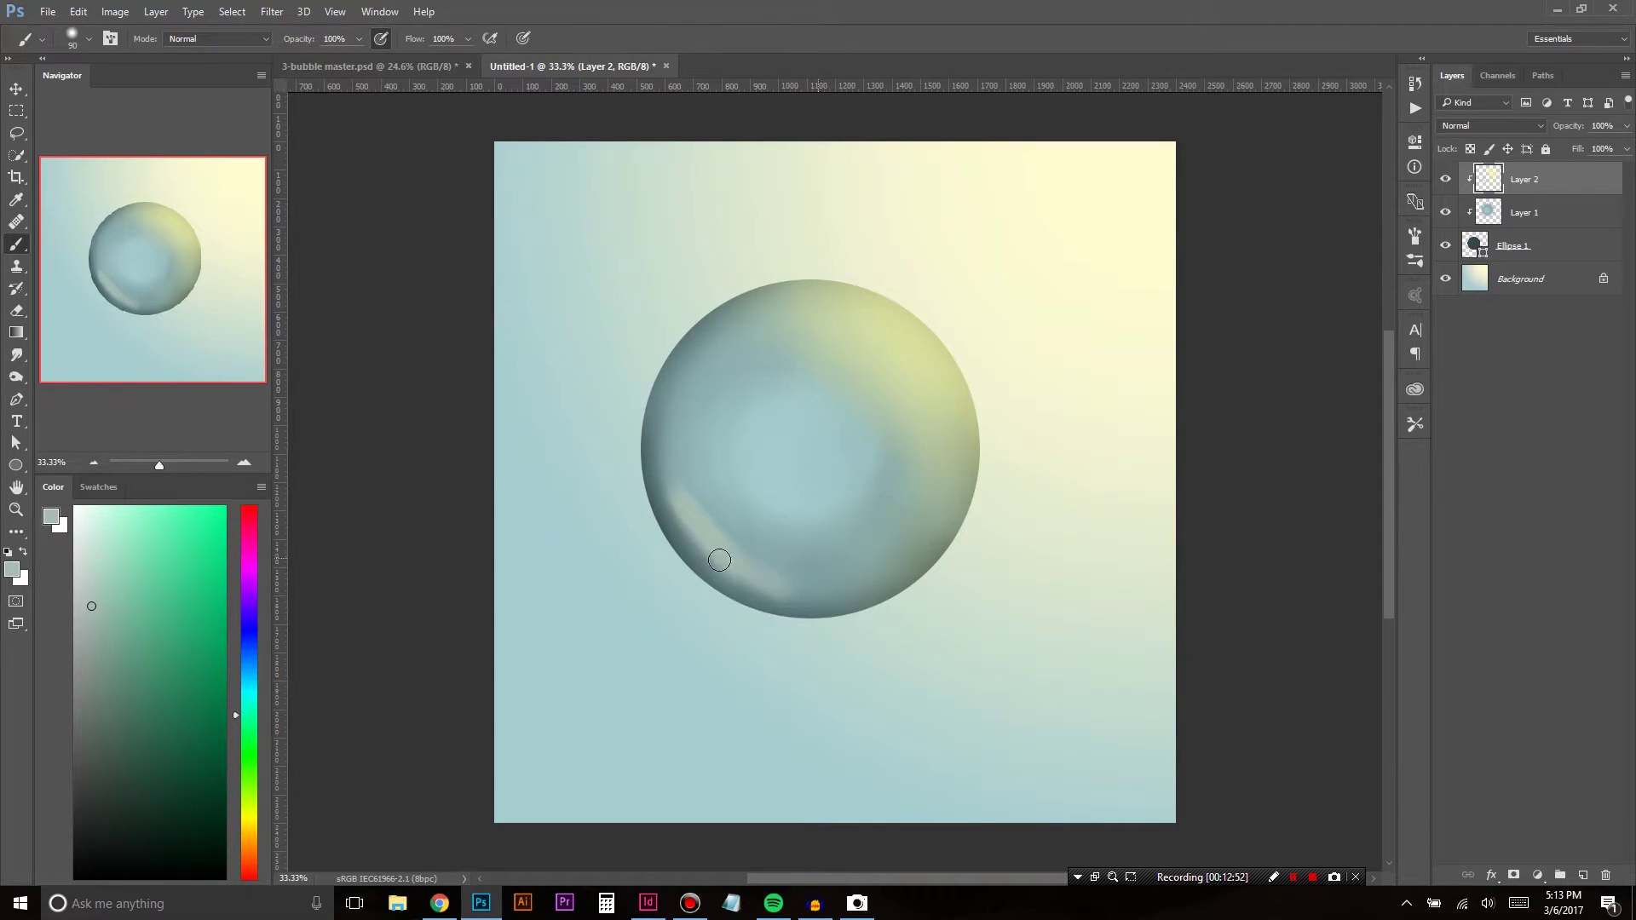
pyautogui.hotkey('ctrl', 'z')
pyautogui.hotkey('ctrl', 'z')
pyautogui.keyDown('alt'); pyautogui.click(906, 394); pyautogui.keyUp('alt')
pyautogui.moveTo(728, 552)
pyautogui.mouseDown()
pyautogui.moveTo(679, 496)
pyautogui.moveTo(764, 576)
pyautogui.moveTo(785, 539)
pyautogui.moveTo(759, 566)
pyautogui.mouseUp()
pyautogui.keyDown('alt'); pyautogui.click(732, 550); pyautogui.keyUp('alt')
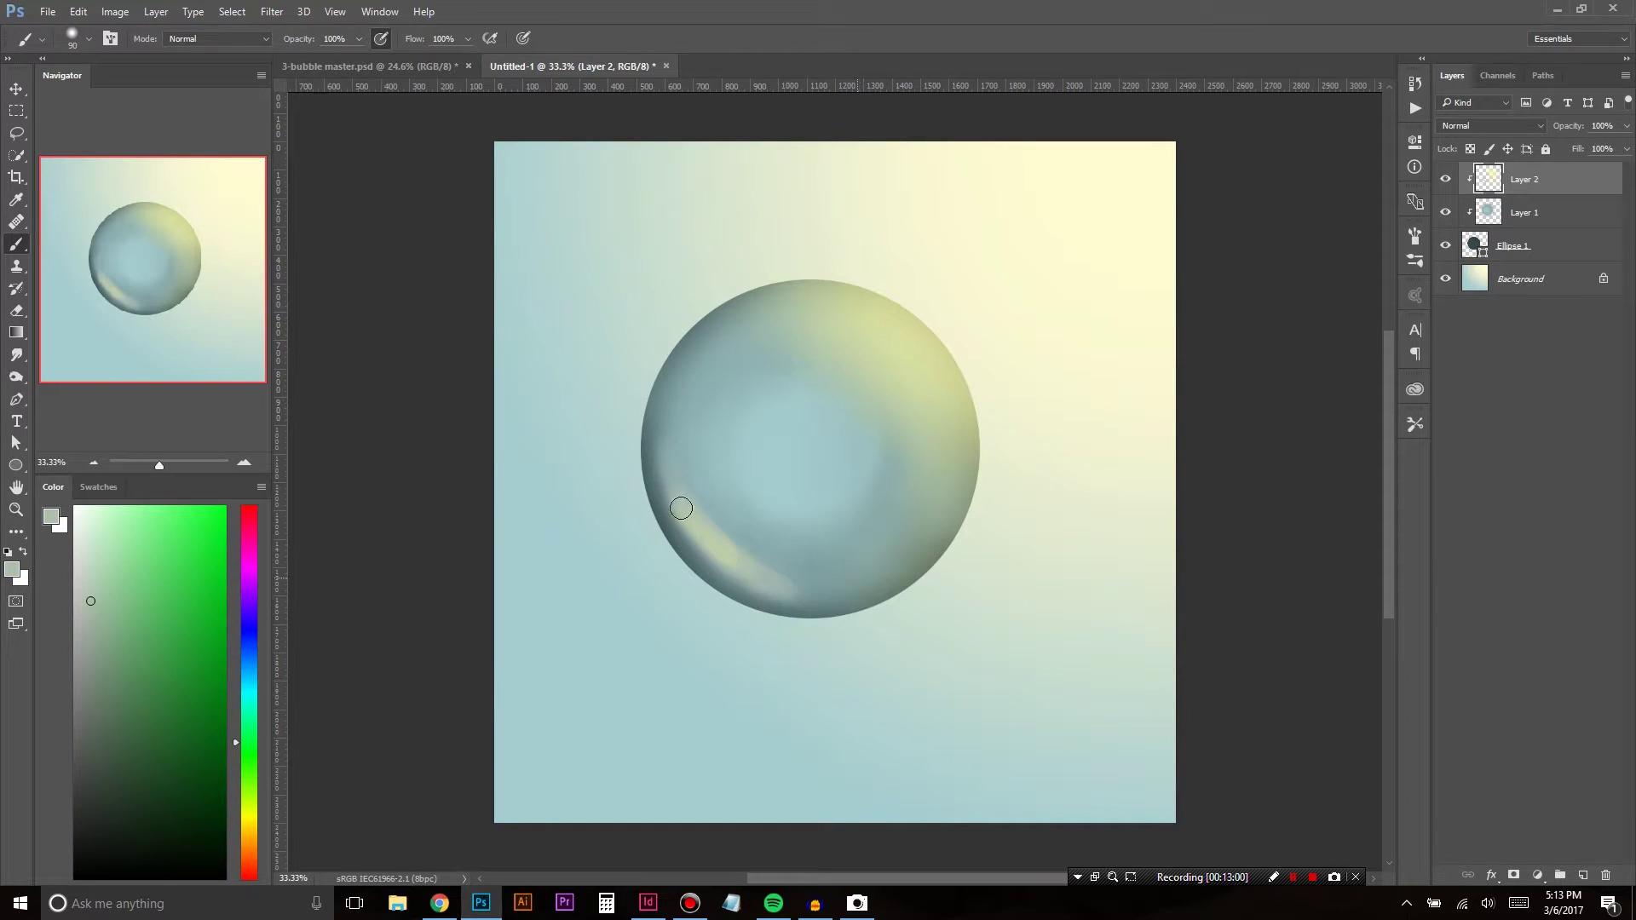
pyautogui.keyDown('alt'); pyautogui.click(679, 497); pyautogui.keyUp('alt')
# Step: Sample pale yellow from the canvas and lighten it to near white for a specular glint
pyautogui.keyDown('alt'); pyautogui.click(669, 435); pyautogui.keyUp('alt')
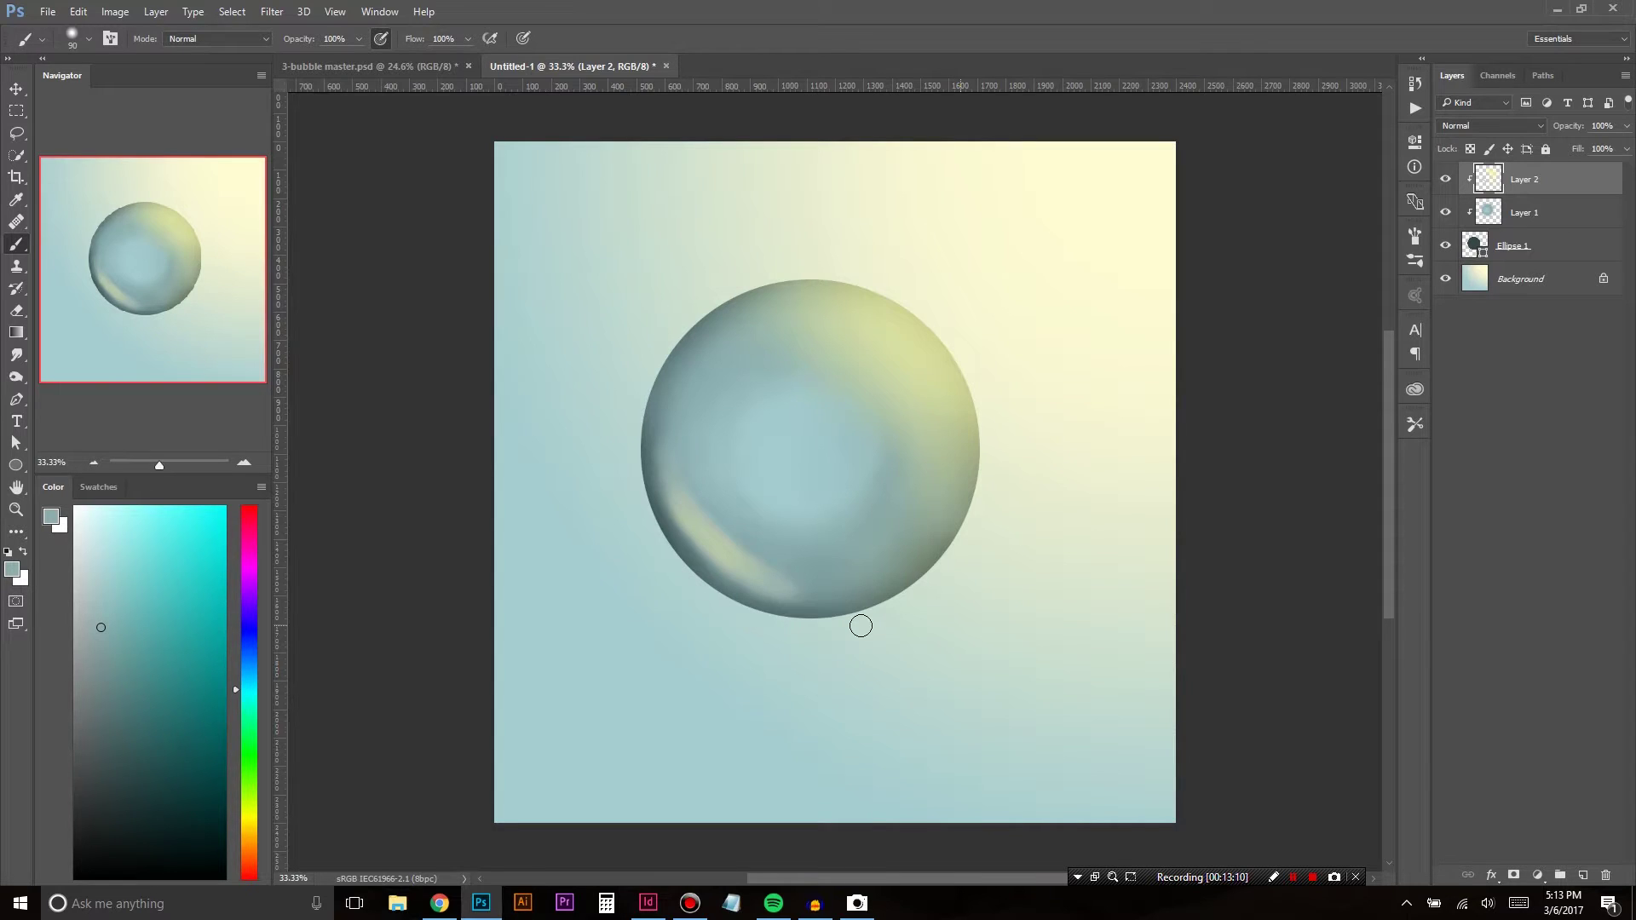
pyautogui.keyDown('alt'); pyautogui.click(1078, 224); pyautogui.keyUp('alt')
pyautogui.click(86, 504)
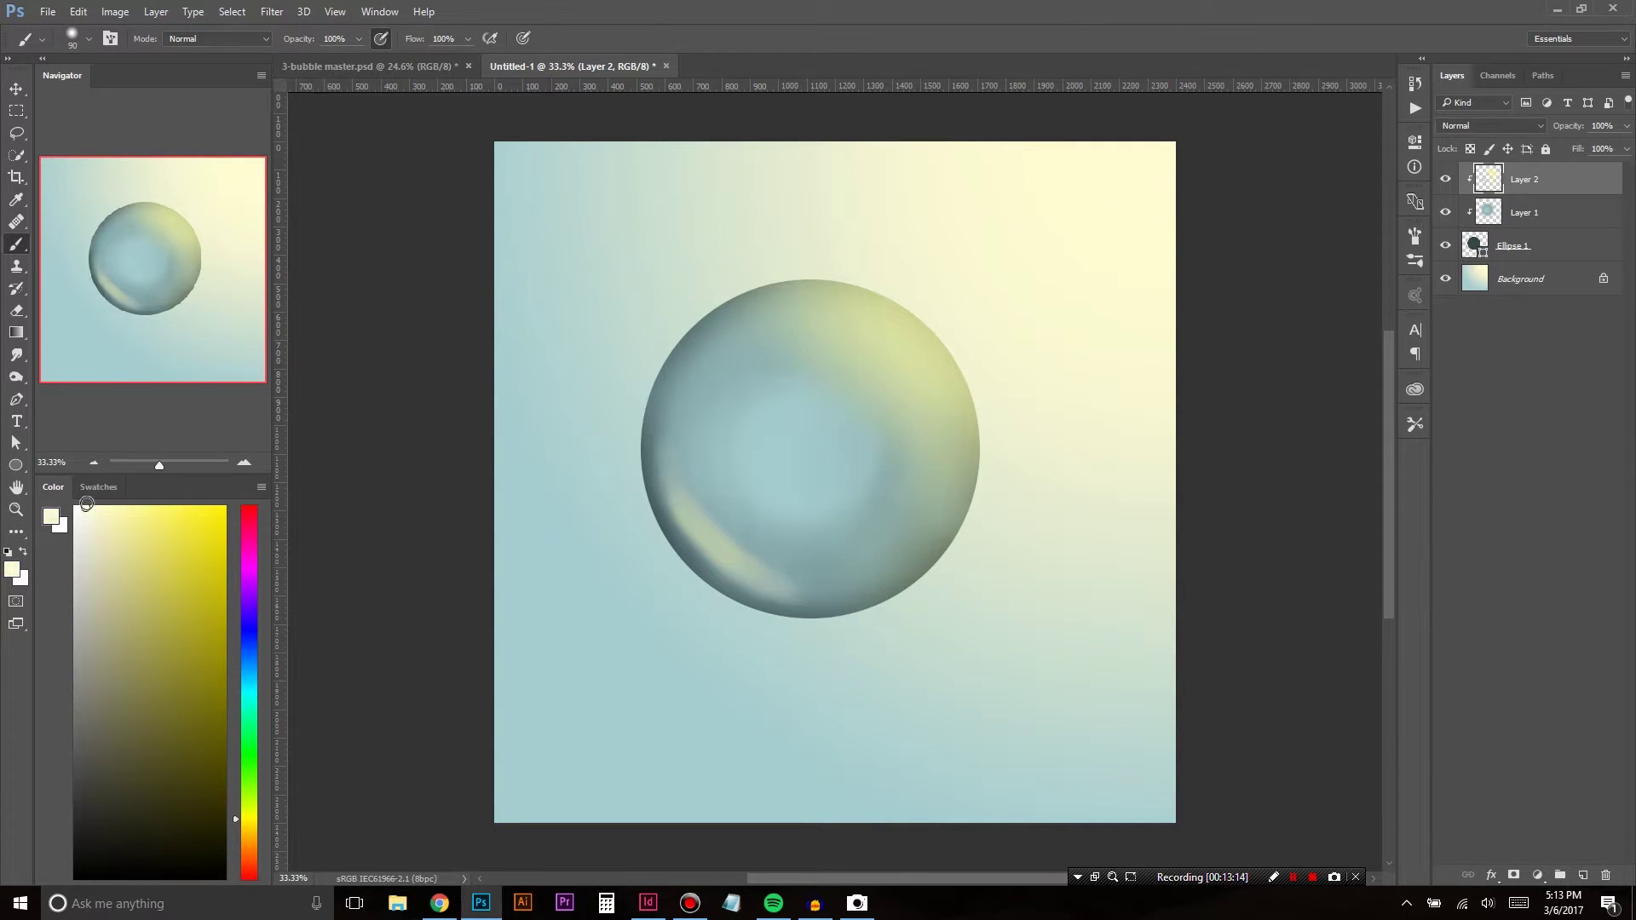
# Step: Set a hard 31 px brush, then bring up the 3-bubble master.psd reference
pyautogui.rightClick(913, 381)
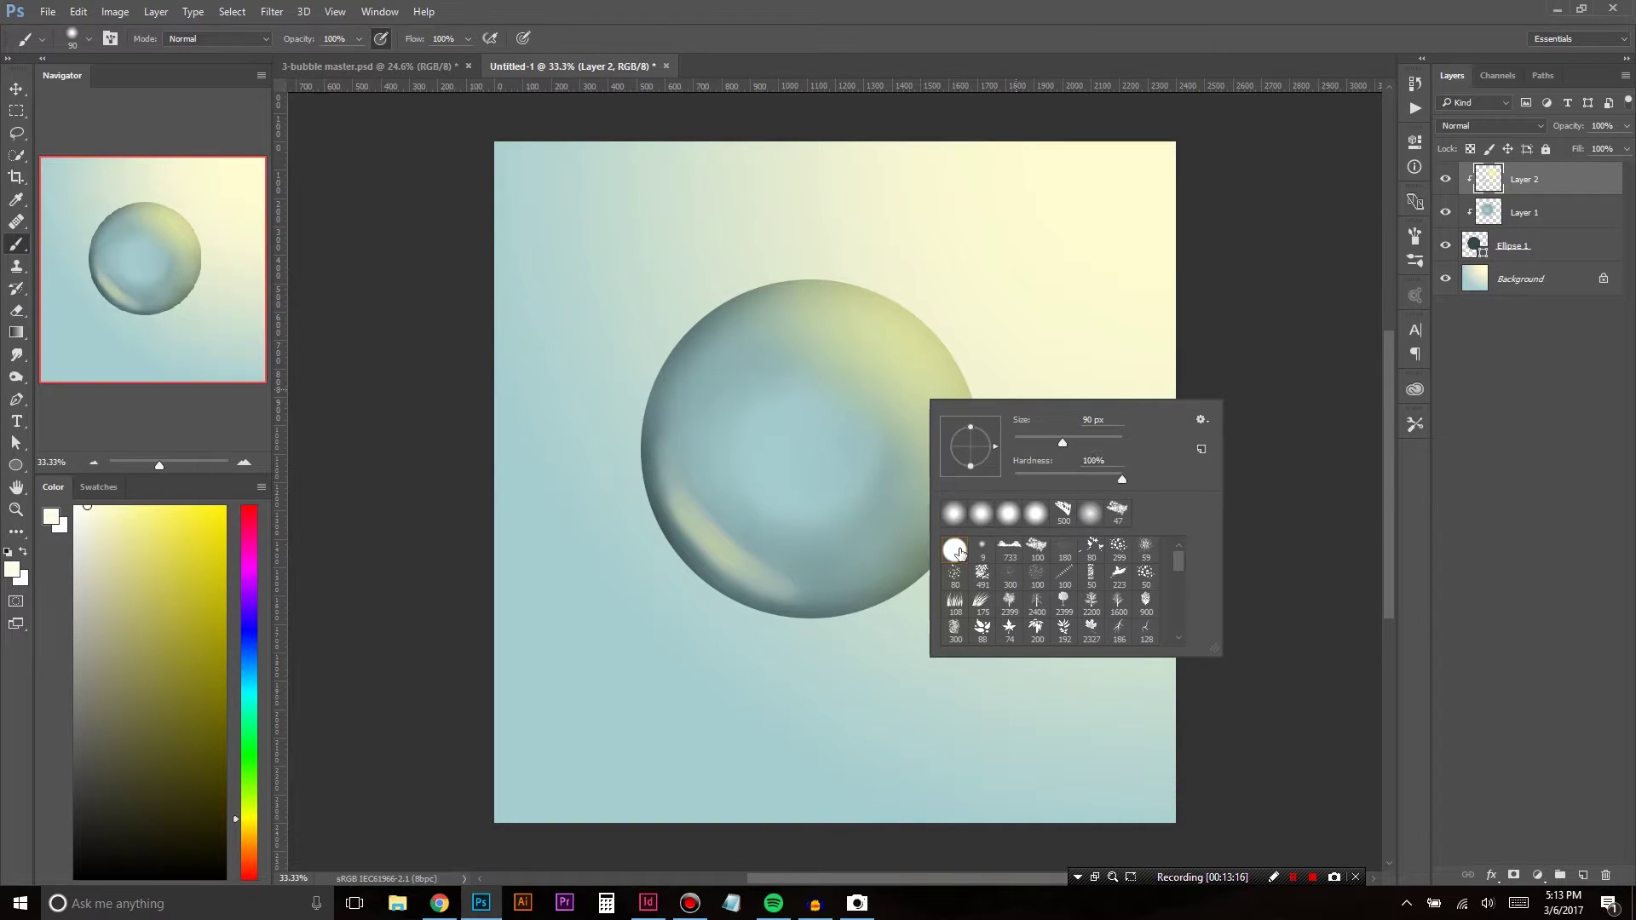
pyautogui.moveTo(1033, 444); pyautogui.dragTo(1026, 443)
pyautogui.click(891, 370)
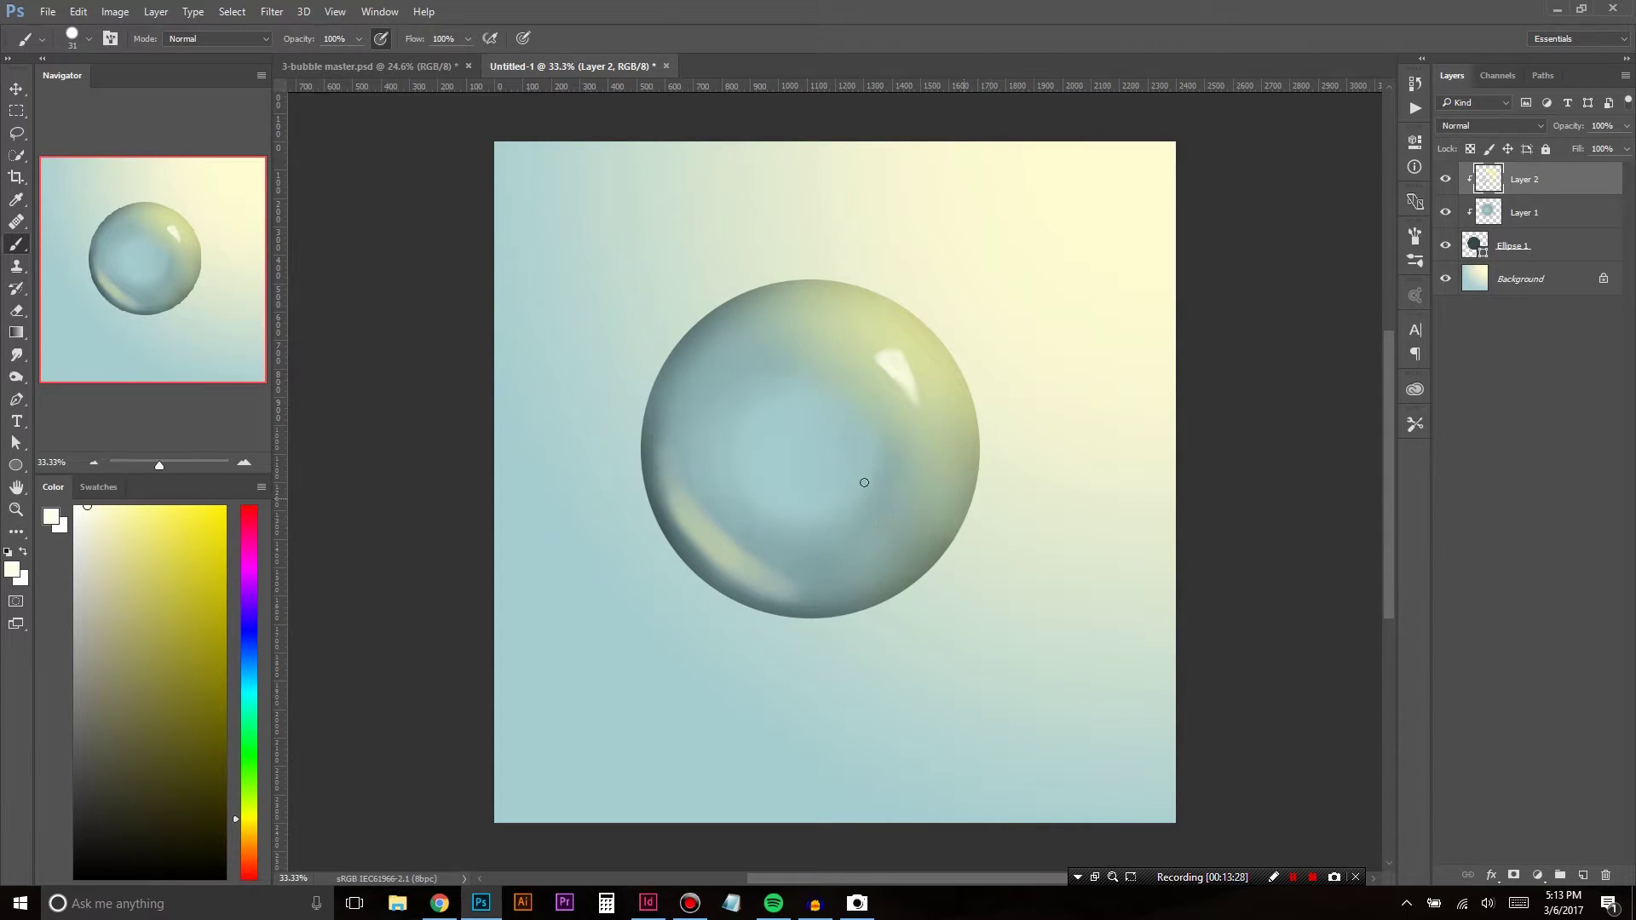
pyautogui.click(393, 70)
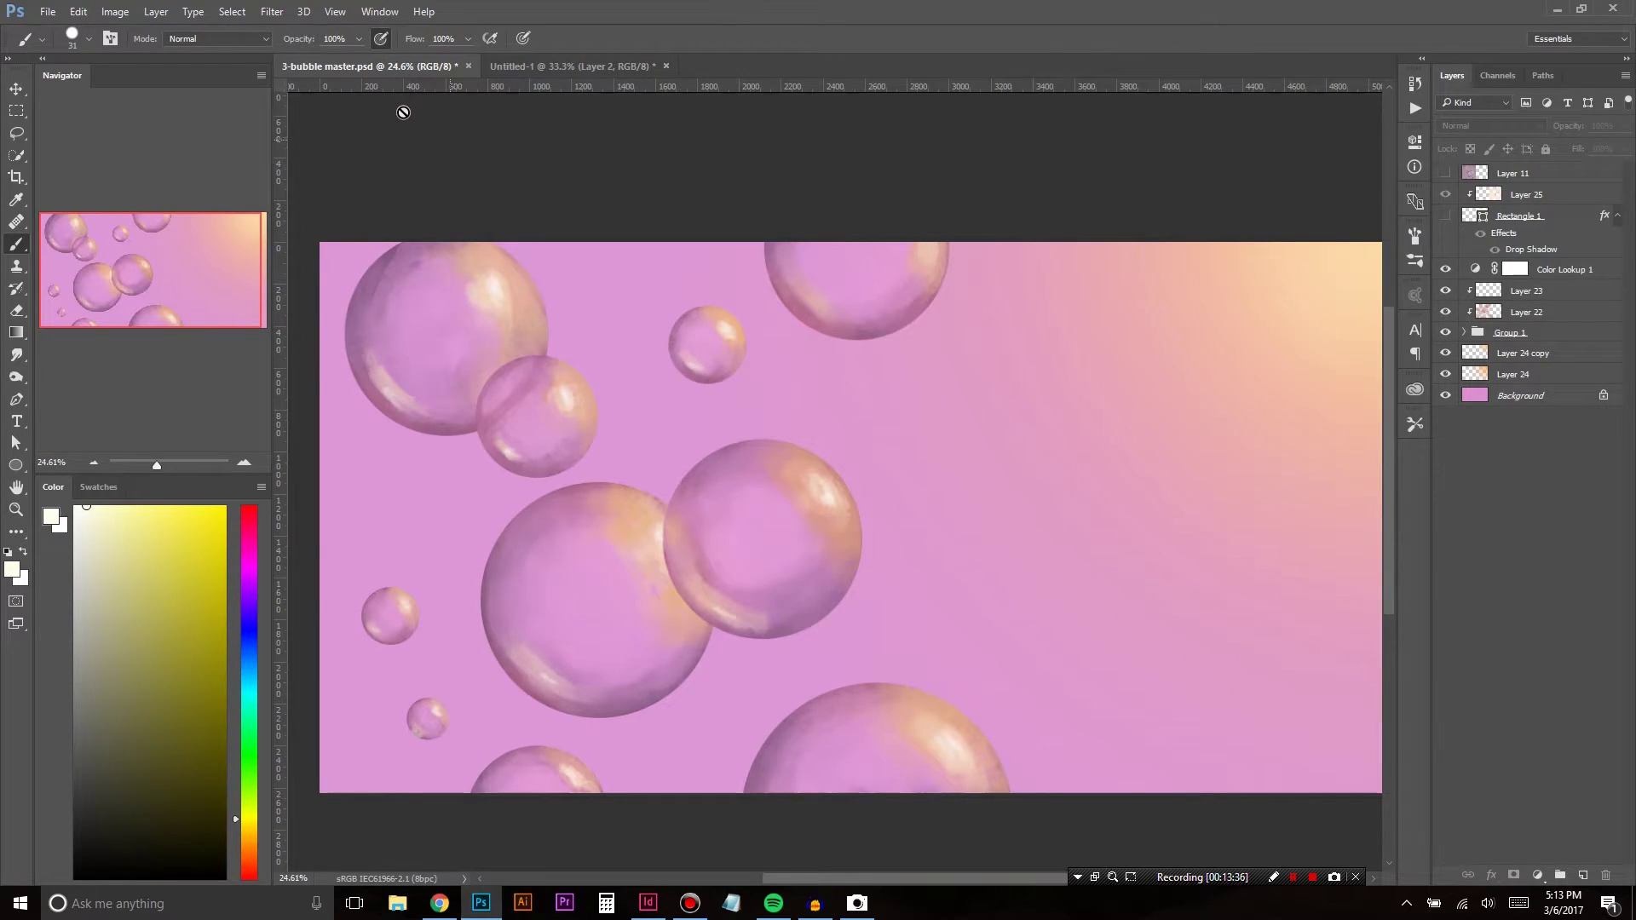
# Step: Compare the 3-bubble master.psd reference with Untitled-1, ending on the Untitled-1 document
pyautogui.click(510, 69)
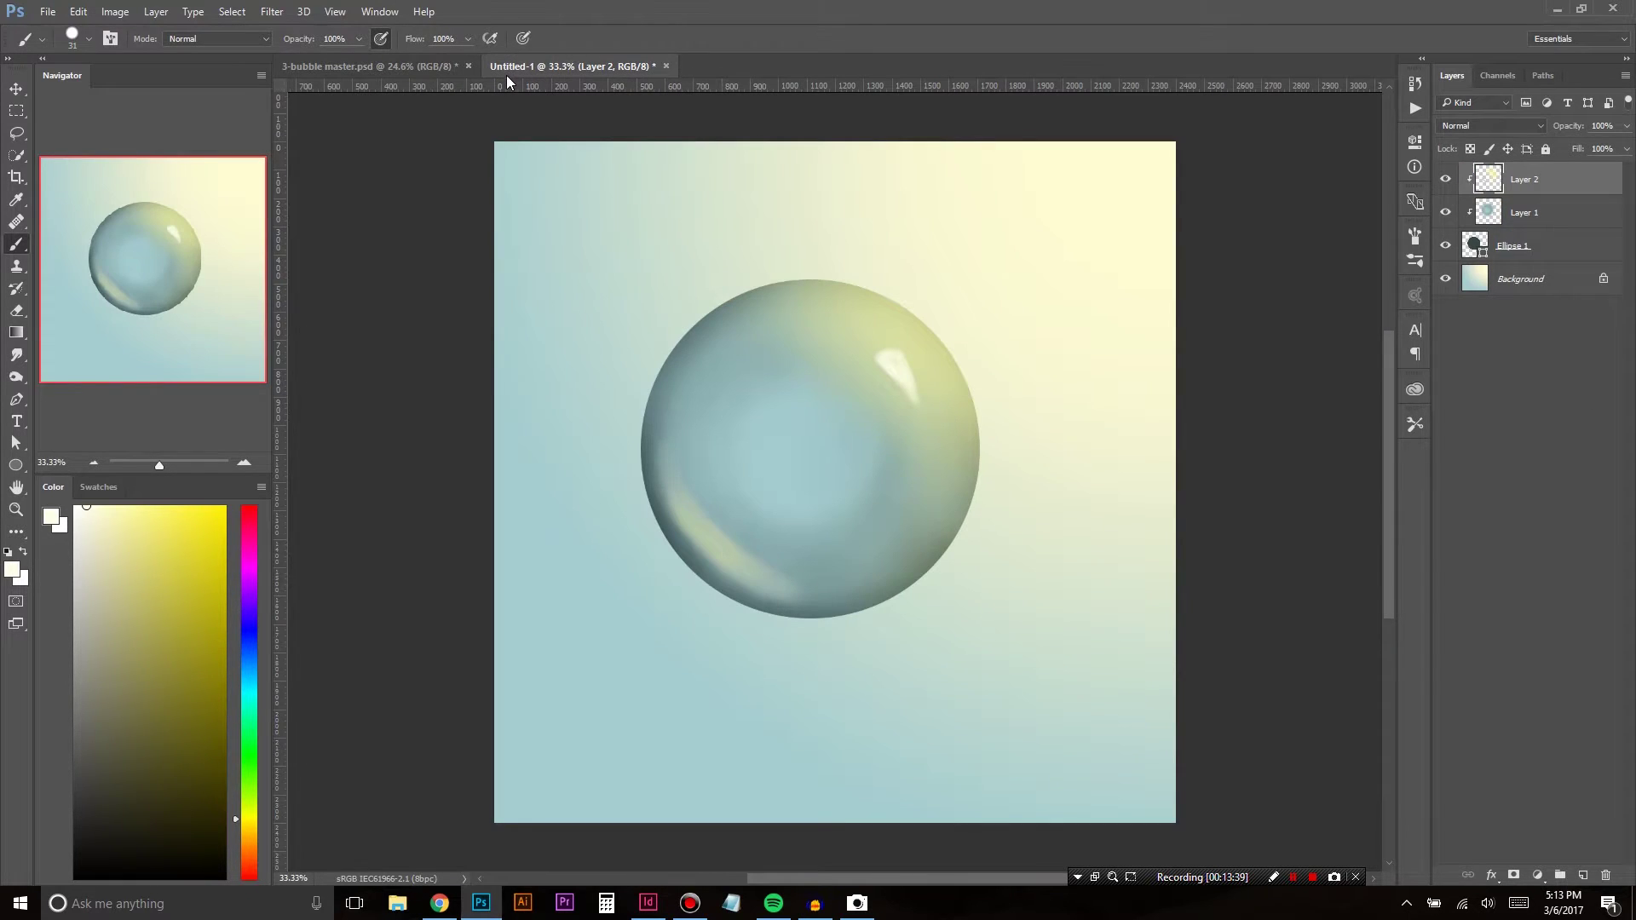
pyautogui.click(435, 73)
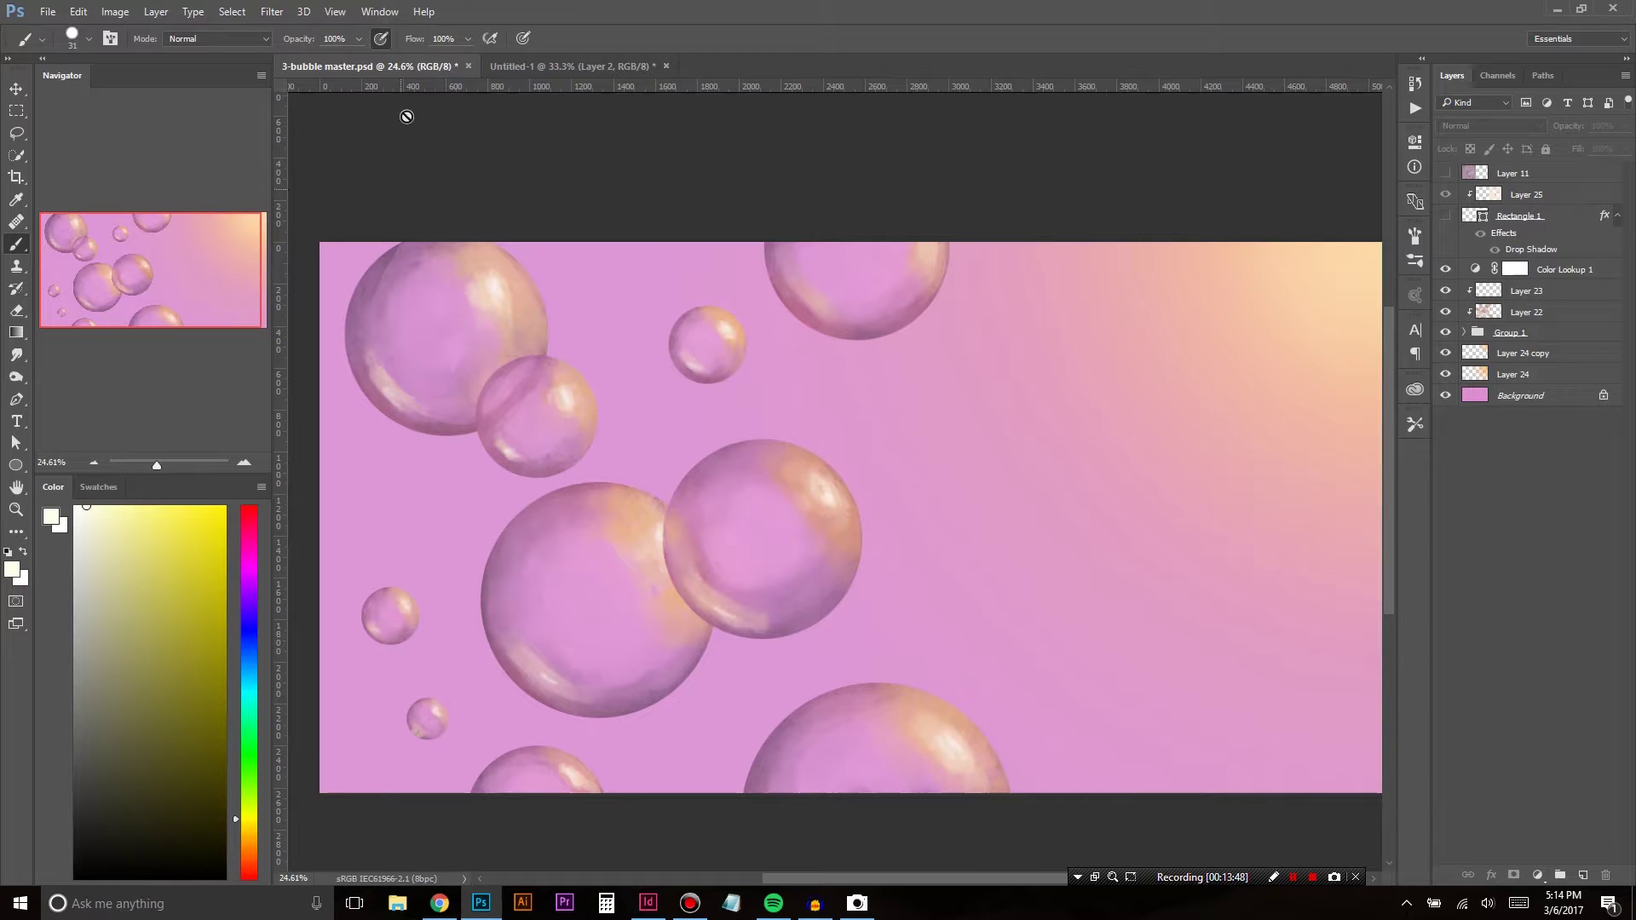
pyautogui.click(542, 68)
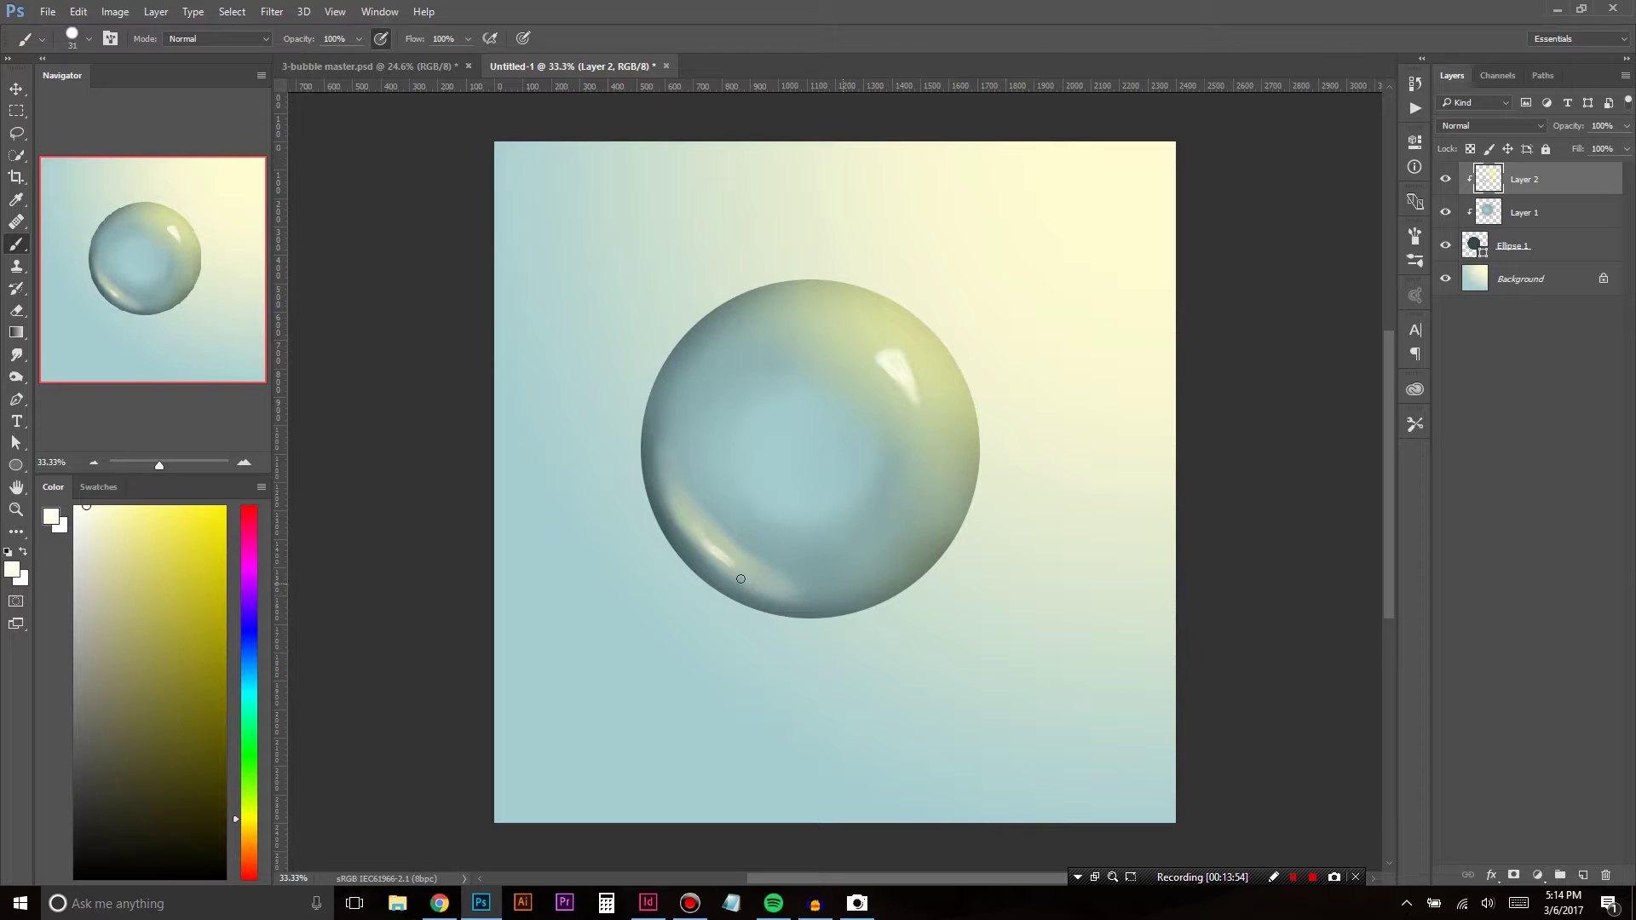
# Step: Sample bubble tones, shift the foreground to golden yellow, and add an empty Layer 3 on top
pyautogui.keyDown('alt'); pyautogui.click(723, 548); pyautogui.keyUp('alt')
pyautogui.keyDown('alt'); pyautogui.click(702, 535); pyautogui.keyUp('alt')
pyautogui.keyDown('alt'); pyautogui.click(703, 539); pyautogui.keyUp('alt')
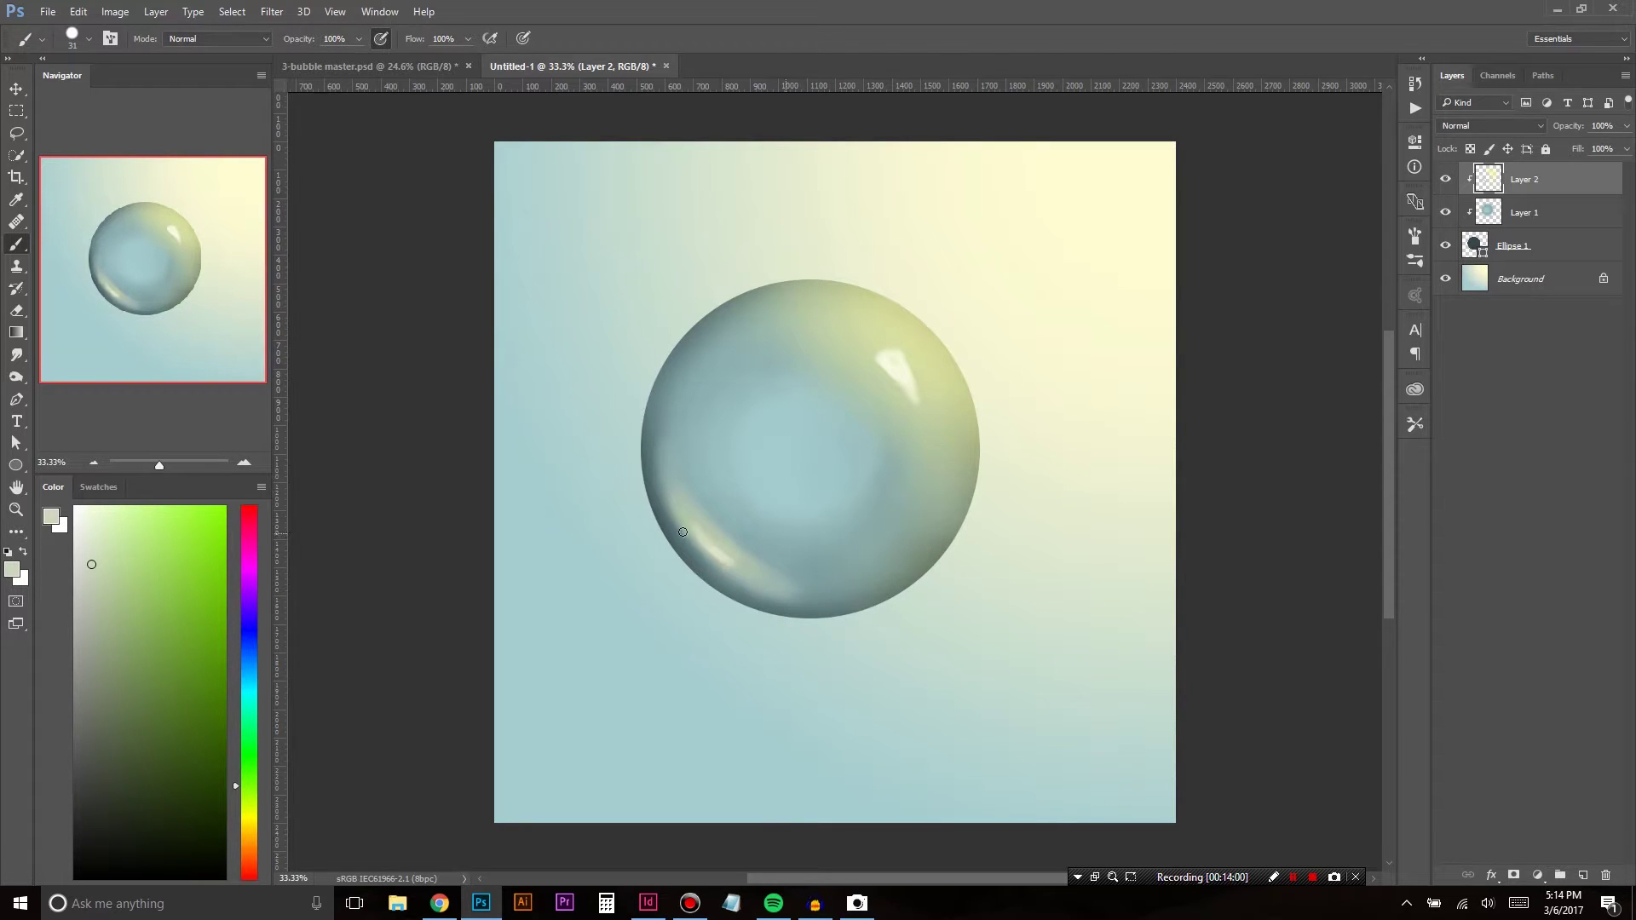
pyautogui.keyDown('alt'); pyautogui.click(929, 322); pyautogui.keyUp('alt')
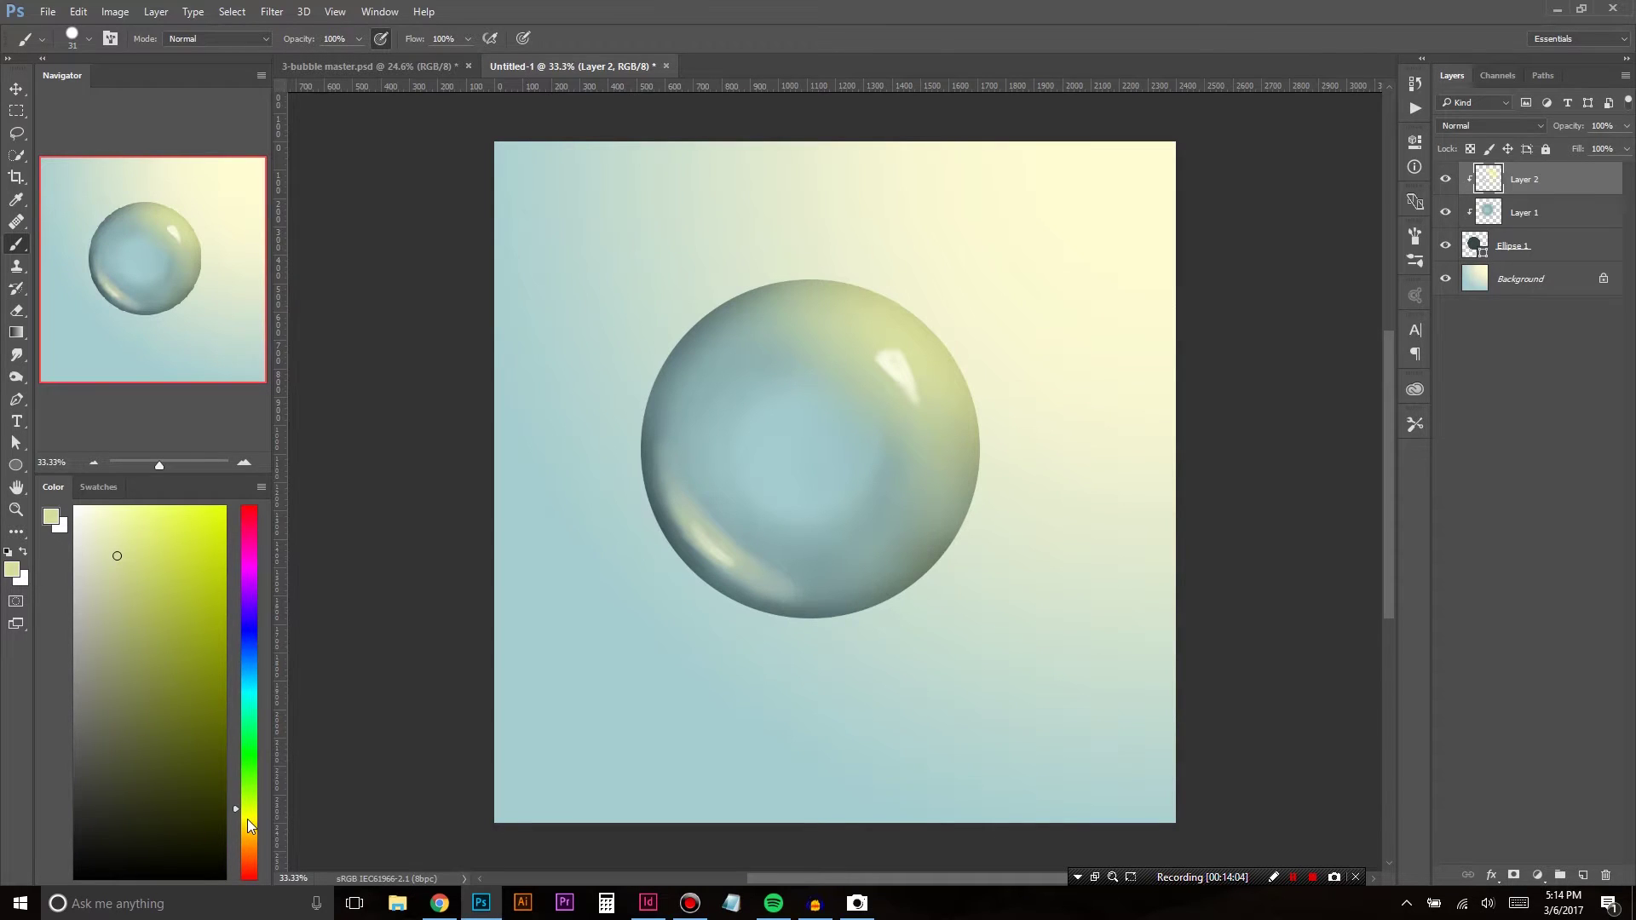
pyautogui.moveTo(247, 820); pyautogui.dragTo(253, 832)
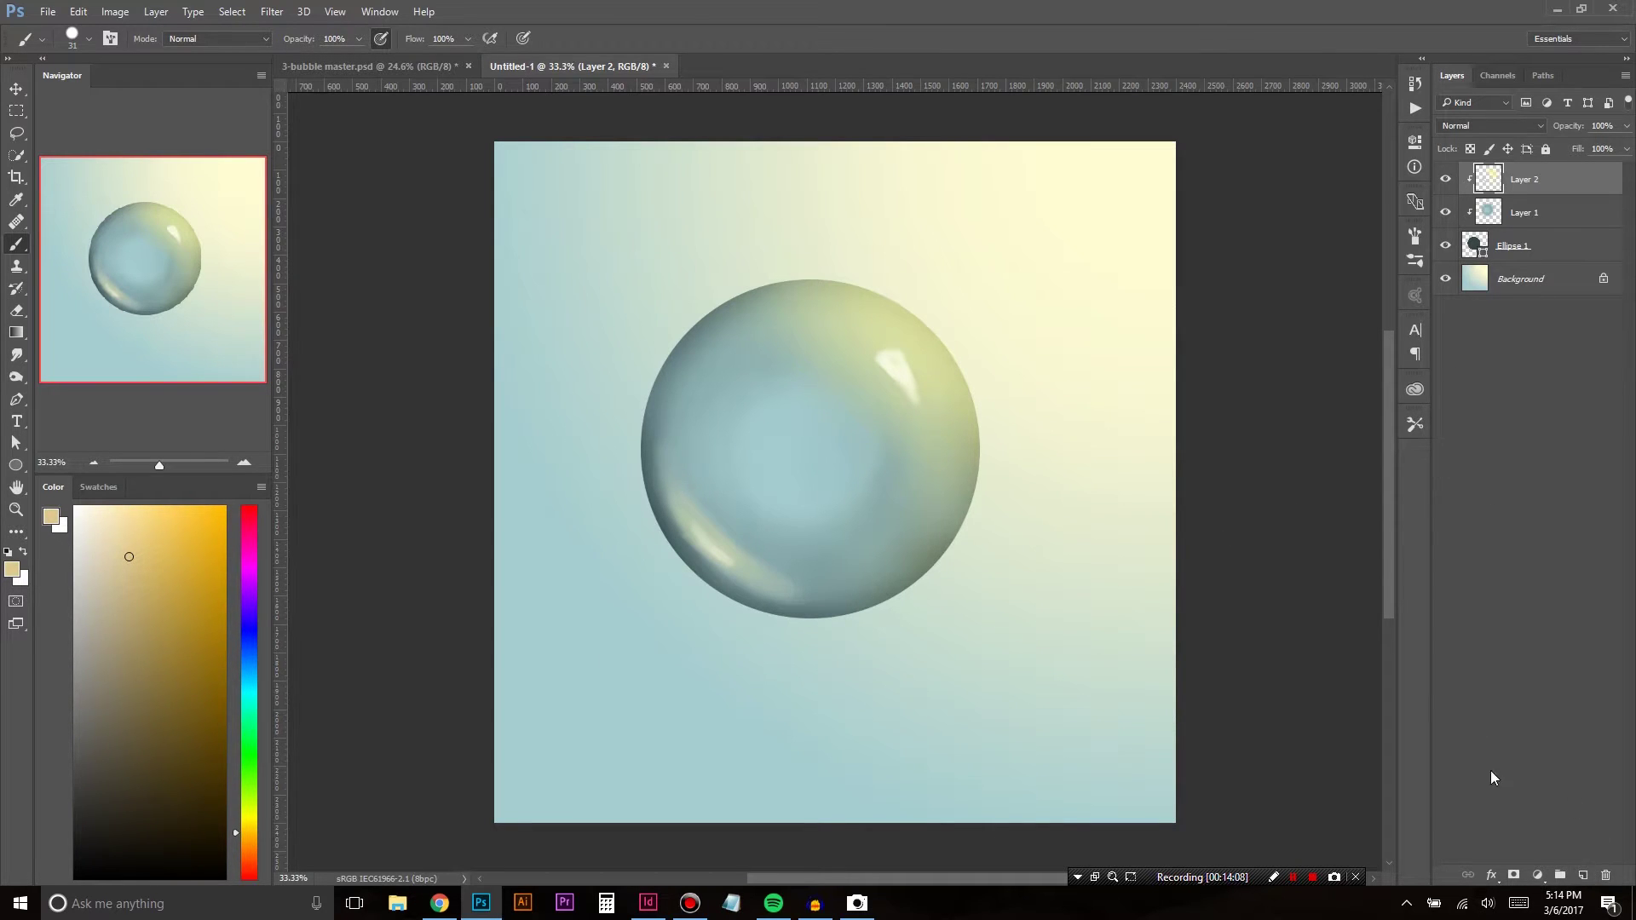
pyautogui.click(1581, 875)
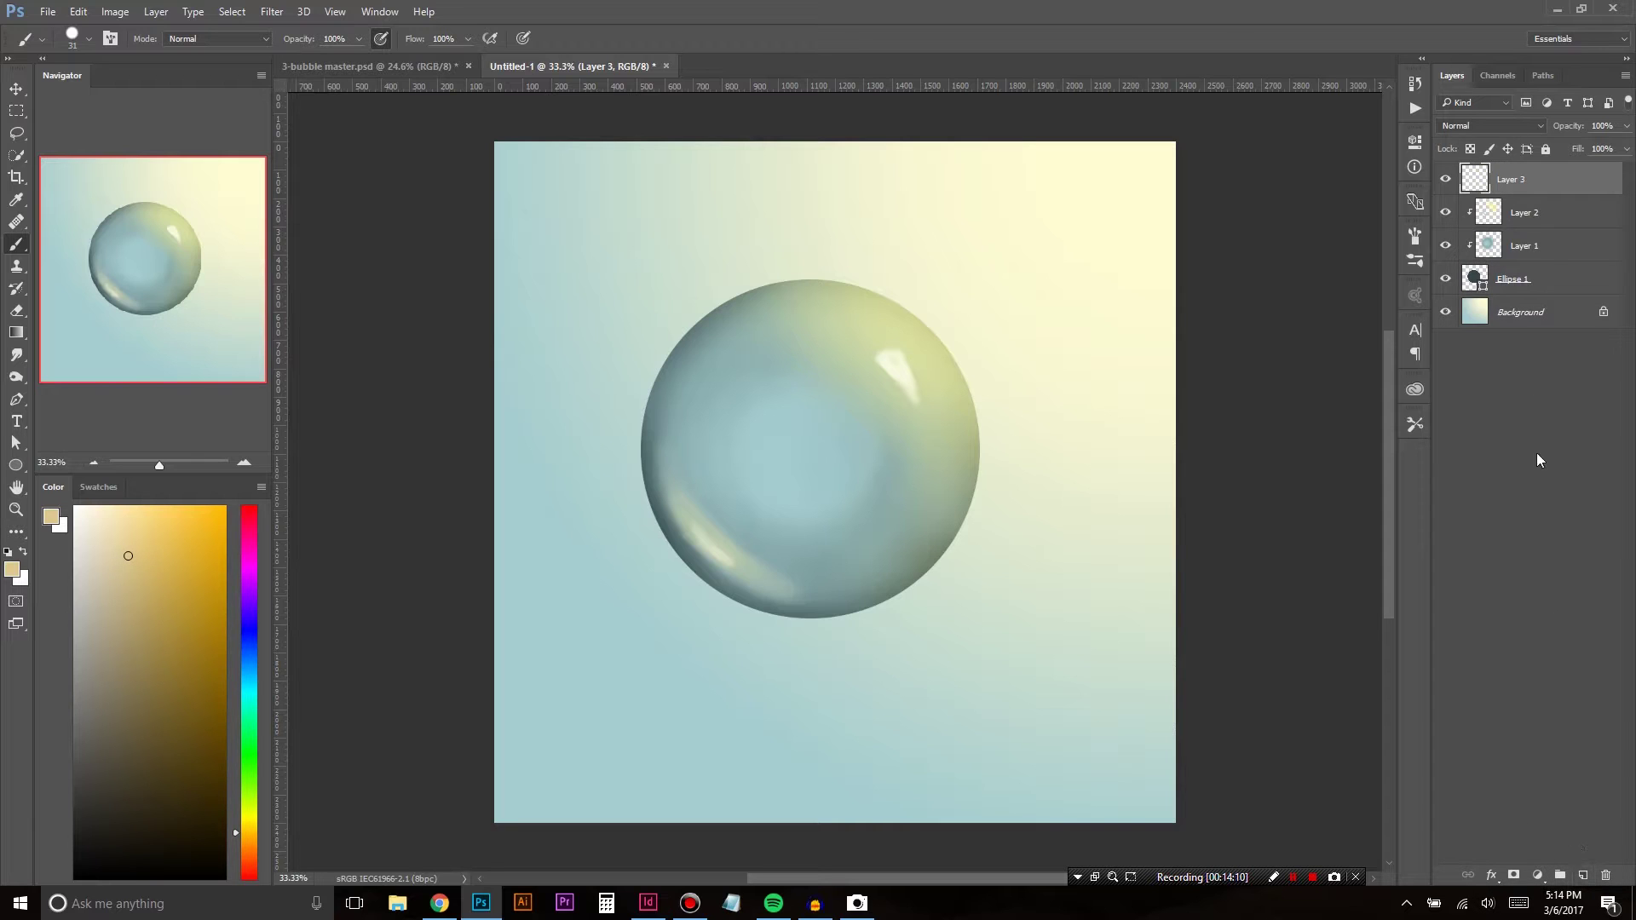
# Step: Clip Layer 3 to the layer below and set its blend mode to Overlay
pyautogui.keyDown('alt'); pyautogui.click(1545, 194); pyautogui.keyUp('alt')
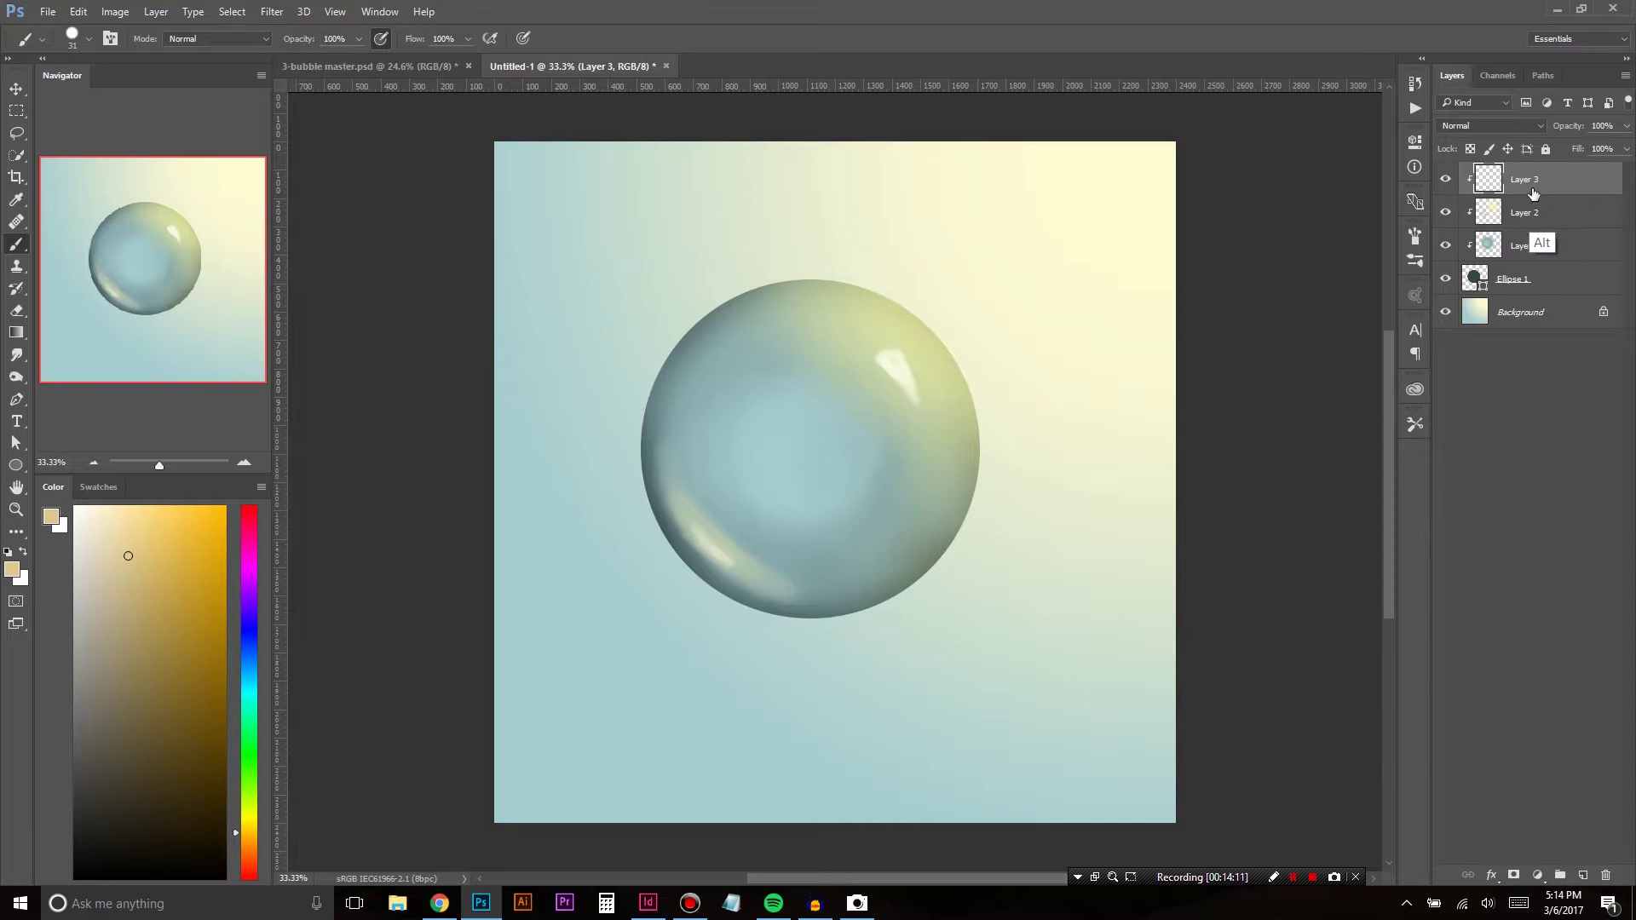
pyautogui.click(1460, 128)
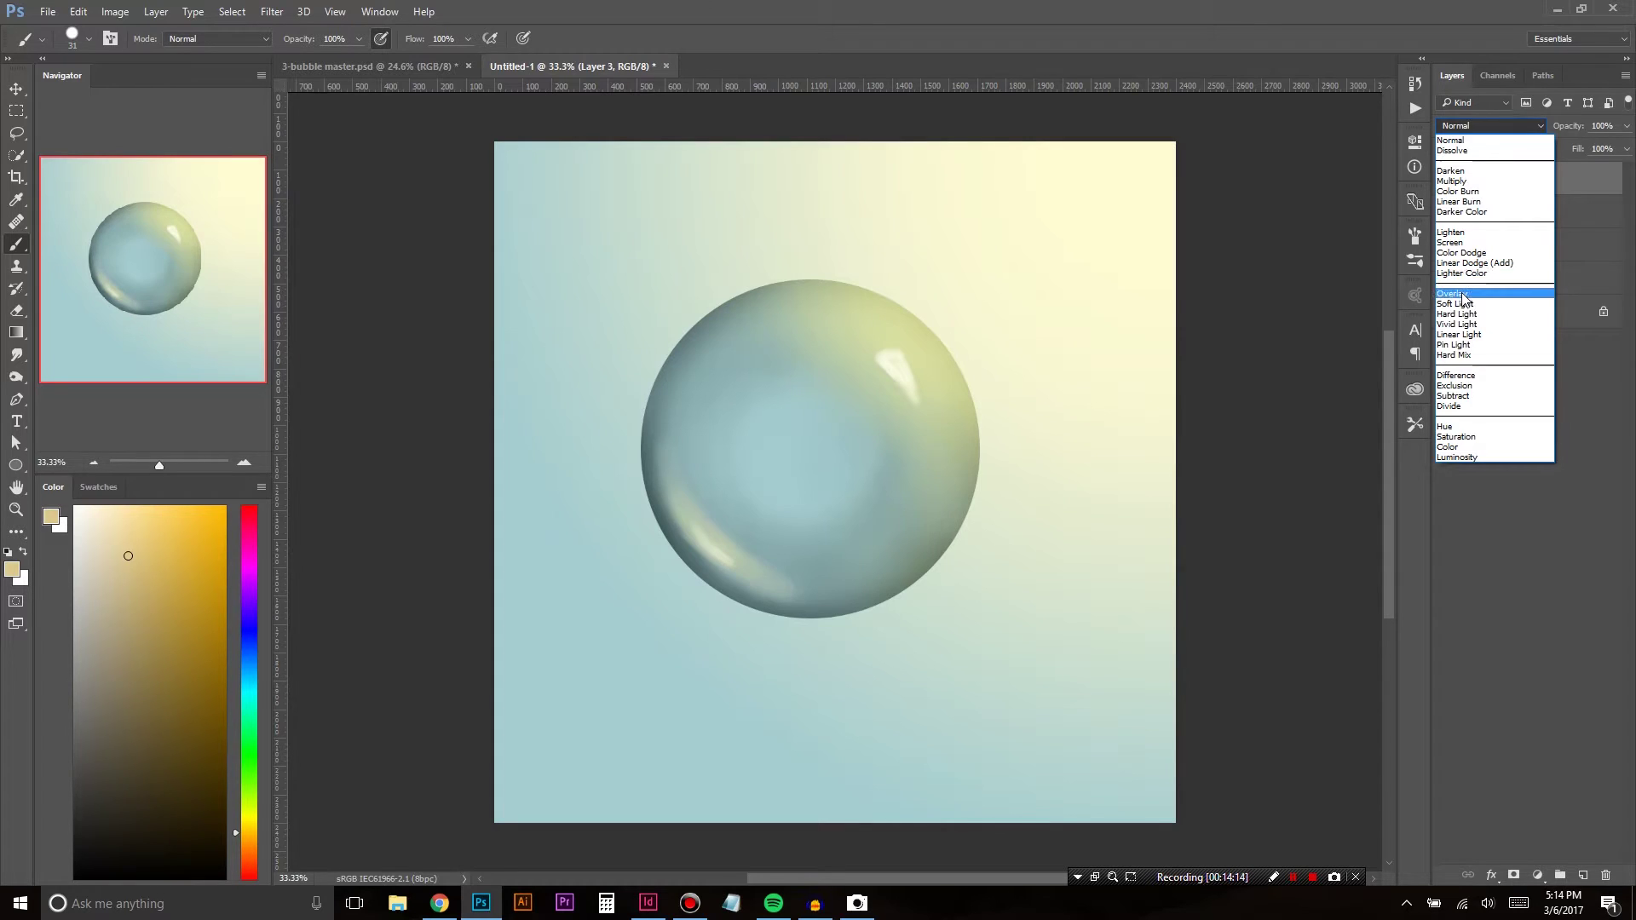
pyautogui.click(1459, 294)
# Step: With a saturated yellow and a soft 682 px brush, glaze the bubble's upper right, centre and lower-left rim
pyautogui.click(166, 544)
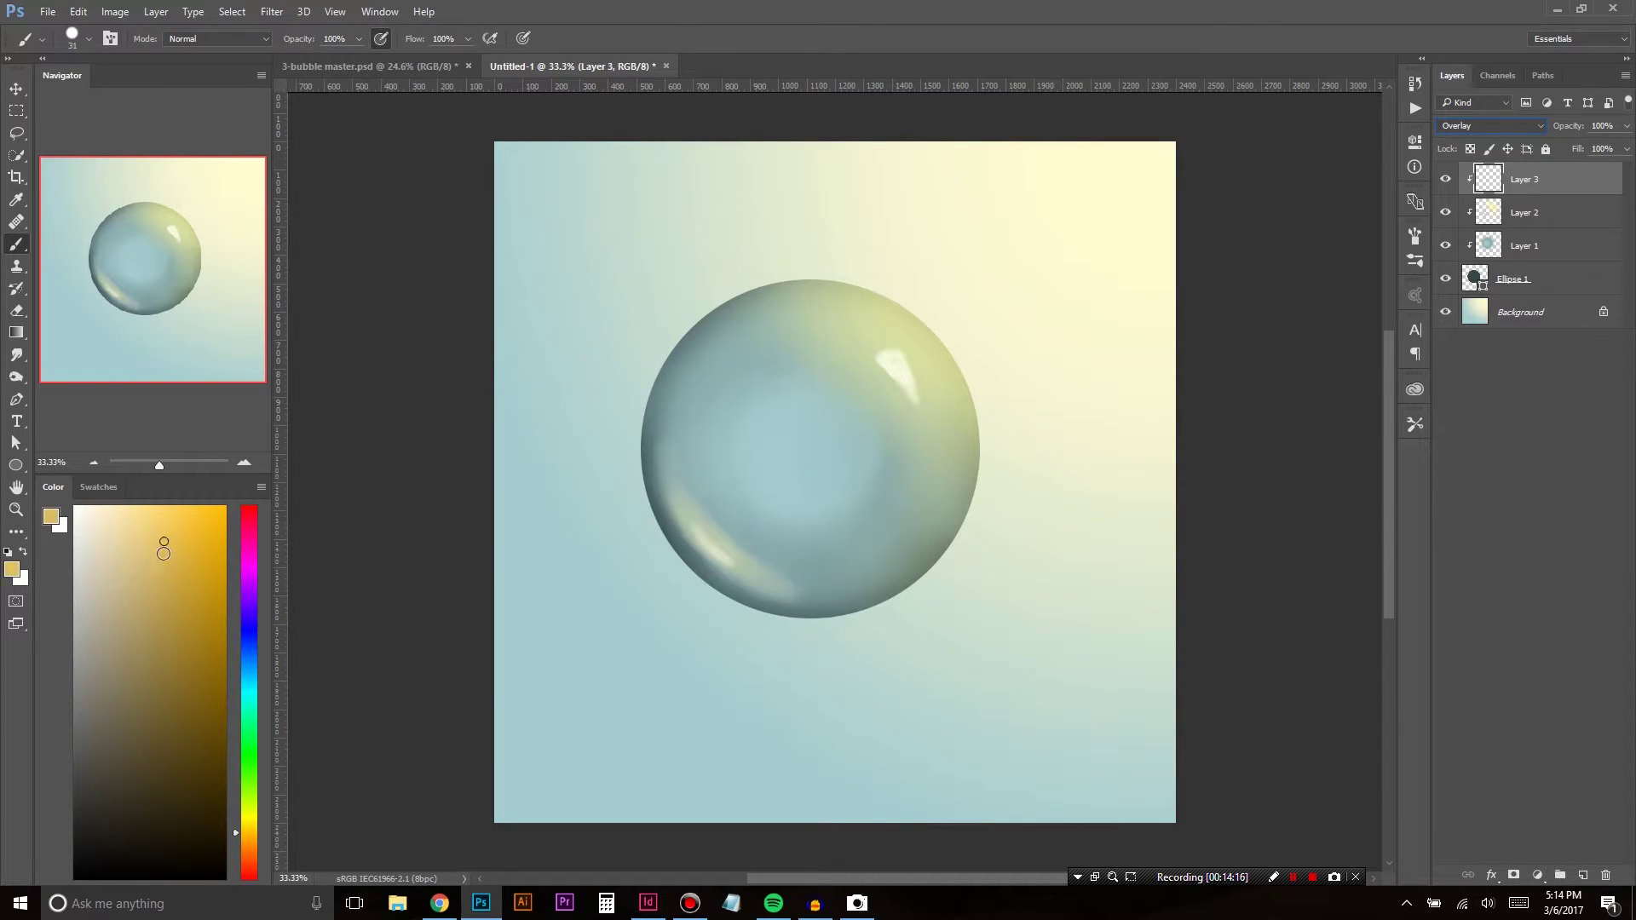
pyautogui.moveTo(866, 375)
pyautogui.mouseDown()
pyautogui.moveTo(929, 448)
pyautogui.moveTo(906, 128)
pyautogui.moveTo(886, 129)
pyautogui.mouseUp()
pyautogui.moveTo(790, 263); pyautogui.dragTo(886, 366)
pyautogui.moveTo(876, 591); pyautogui.dragTo(865, 406)
pyautogui.moveTo(744, 559); pyautogui.dragTo(836, 682)
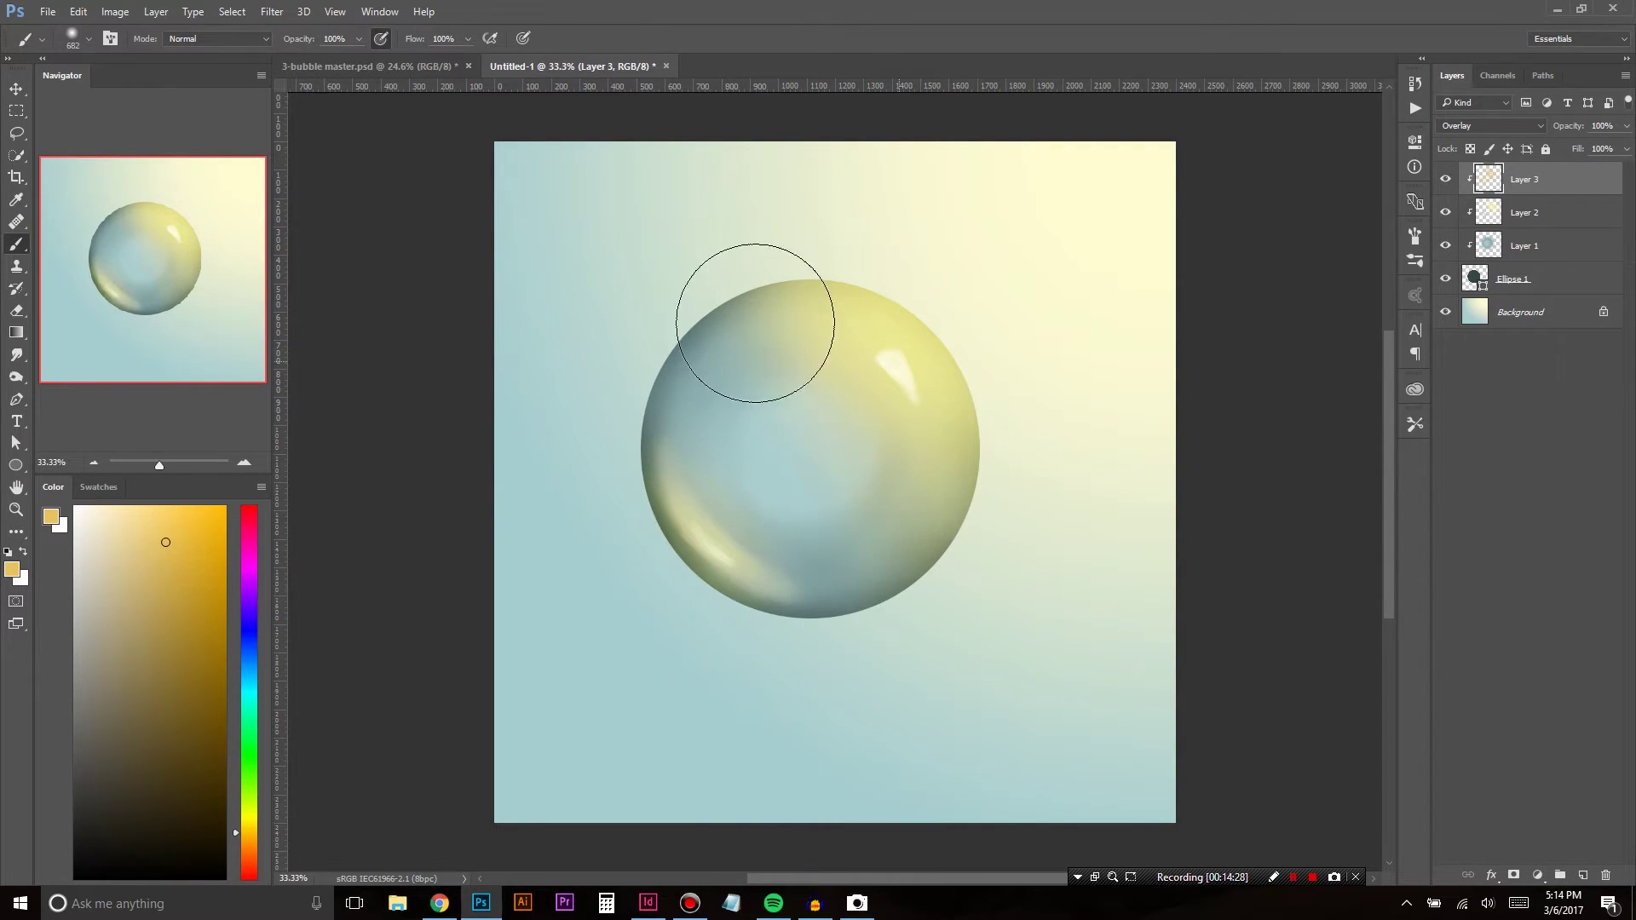
# Step: Compare Normal and Overlay, keep Overlay, and drop Layer 3's opacity from 50% to 34%
pyautogui.click(1484, 124)
pyautogui.click(1484, 141)
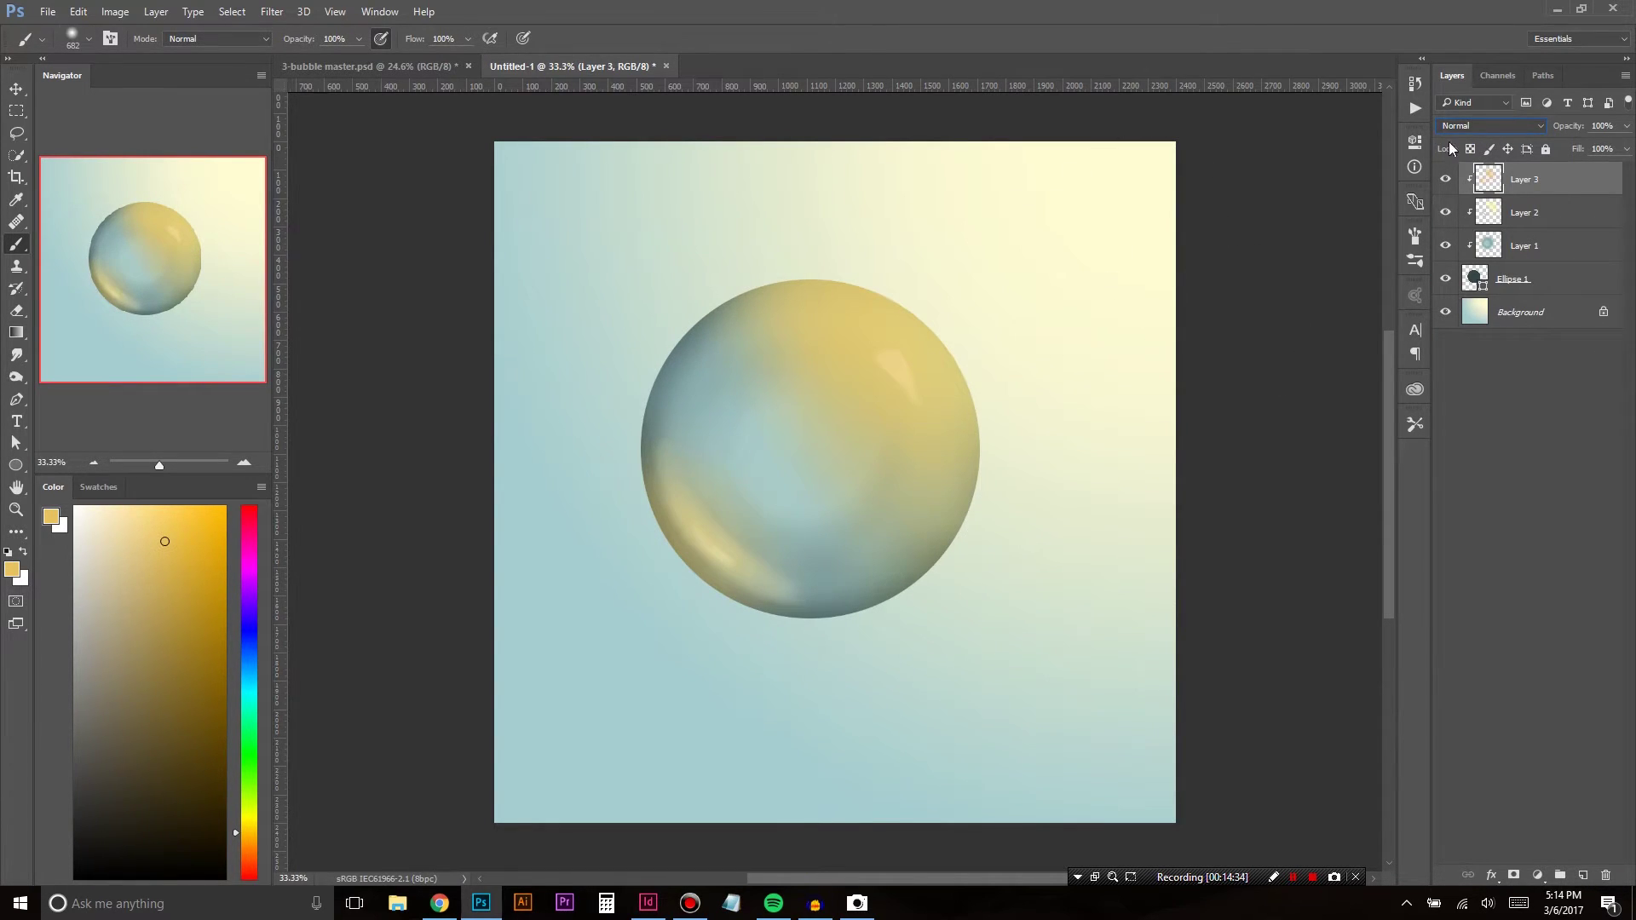
pyautogui.click(1477, 128)
pyautogui.click(1466, 295)
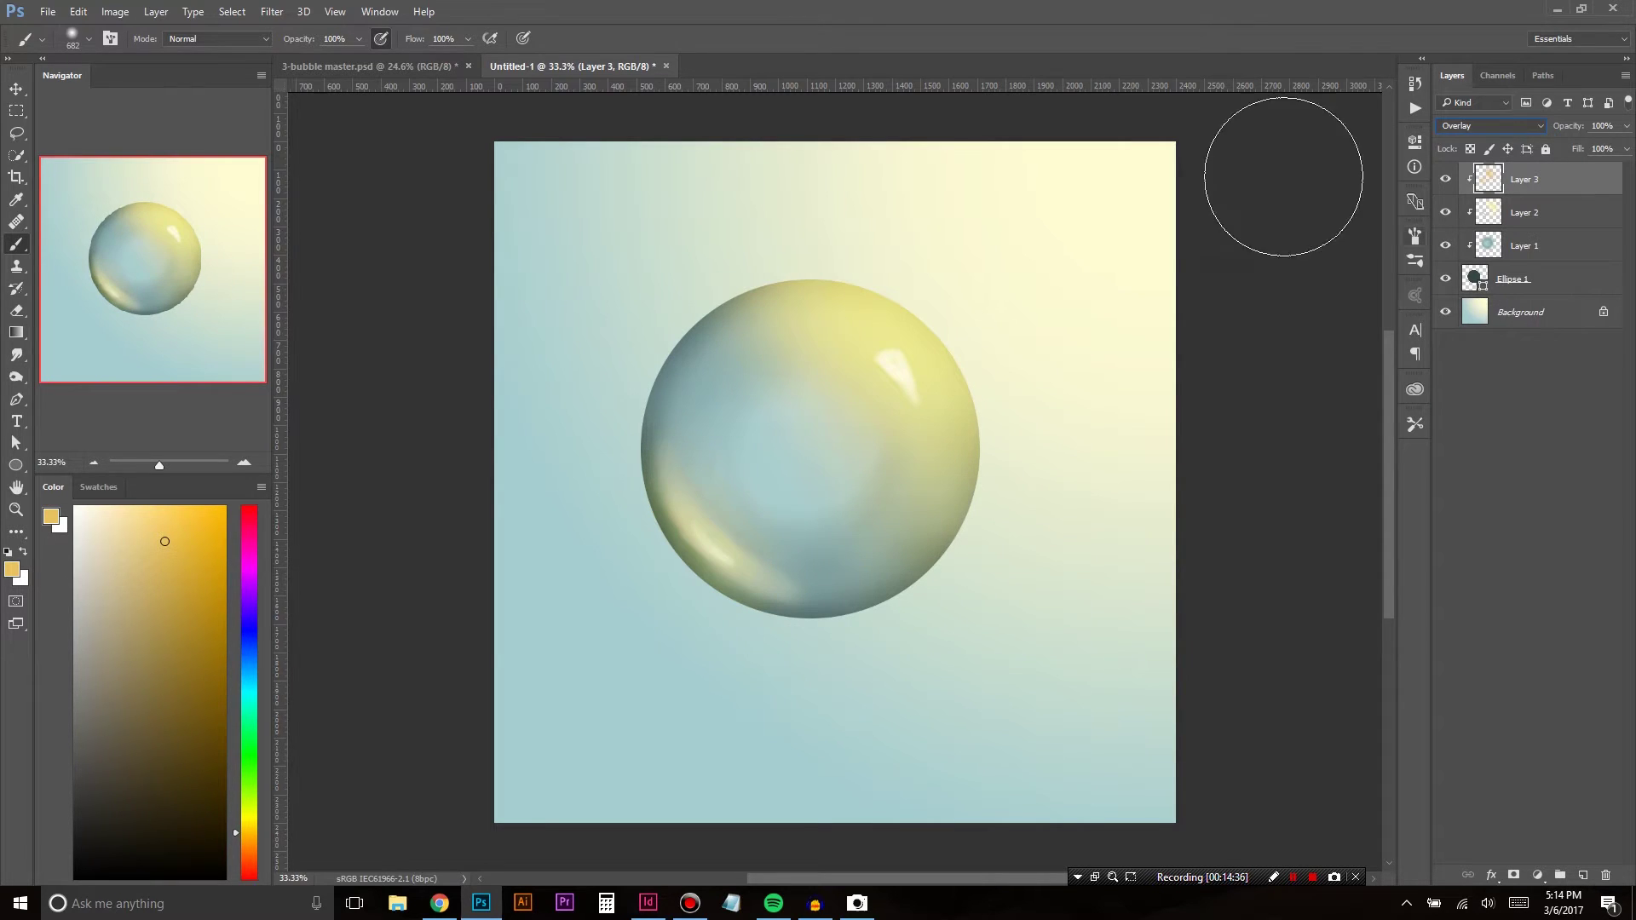
pyautogui.click(1624, 126)
pyautogui.moveTo(1585, 147); pyautogui.dragTo(1577, 150)
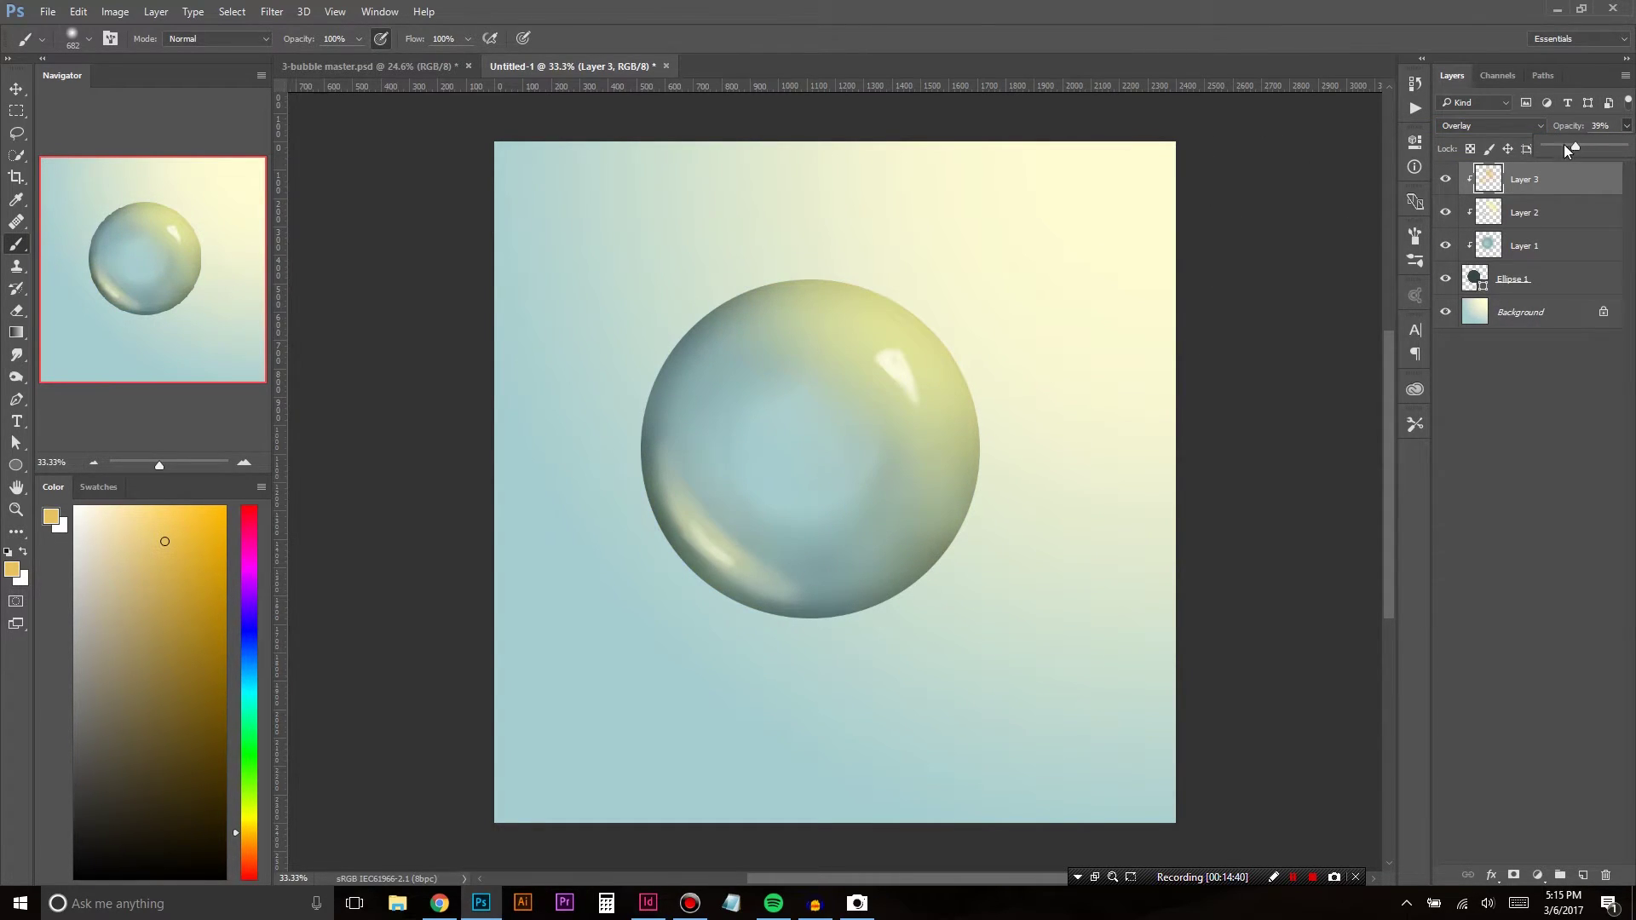
pyautogui.moveTo(1576, 148); pyautogui.dragTo(1572, 147)
# Step: Enlarge the Eraser to 647 px, then shift Layer 3's hue to -17 in Hue/Saturation
pyautogui.press('e')
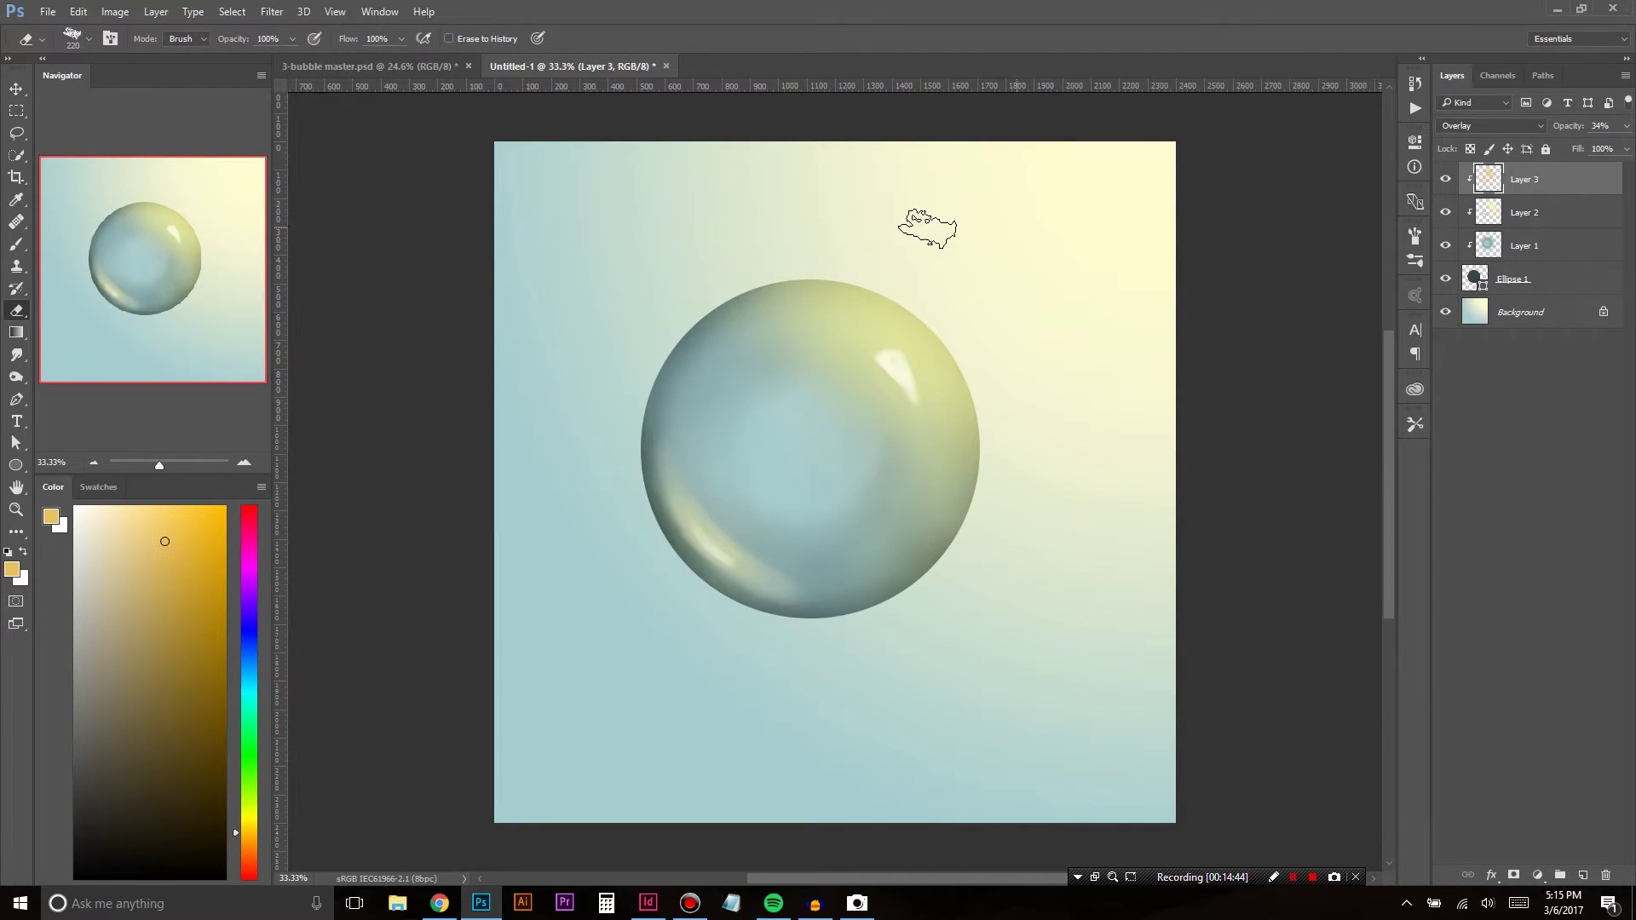
pyautogui.rightClick(933, 228)
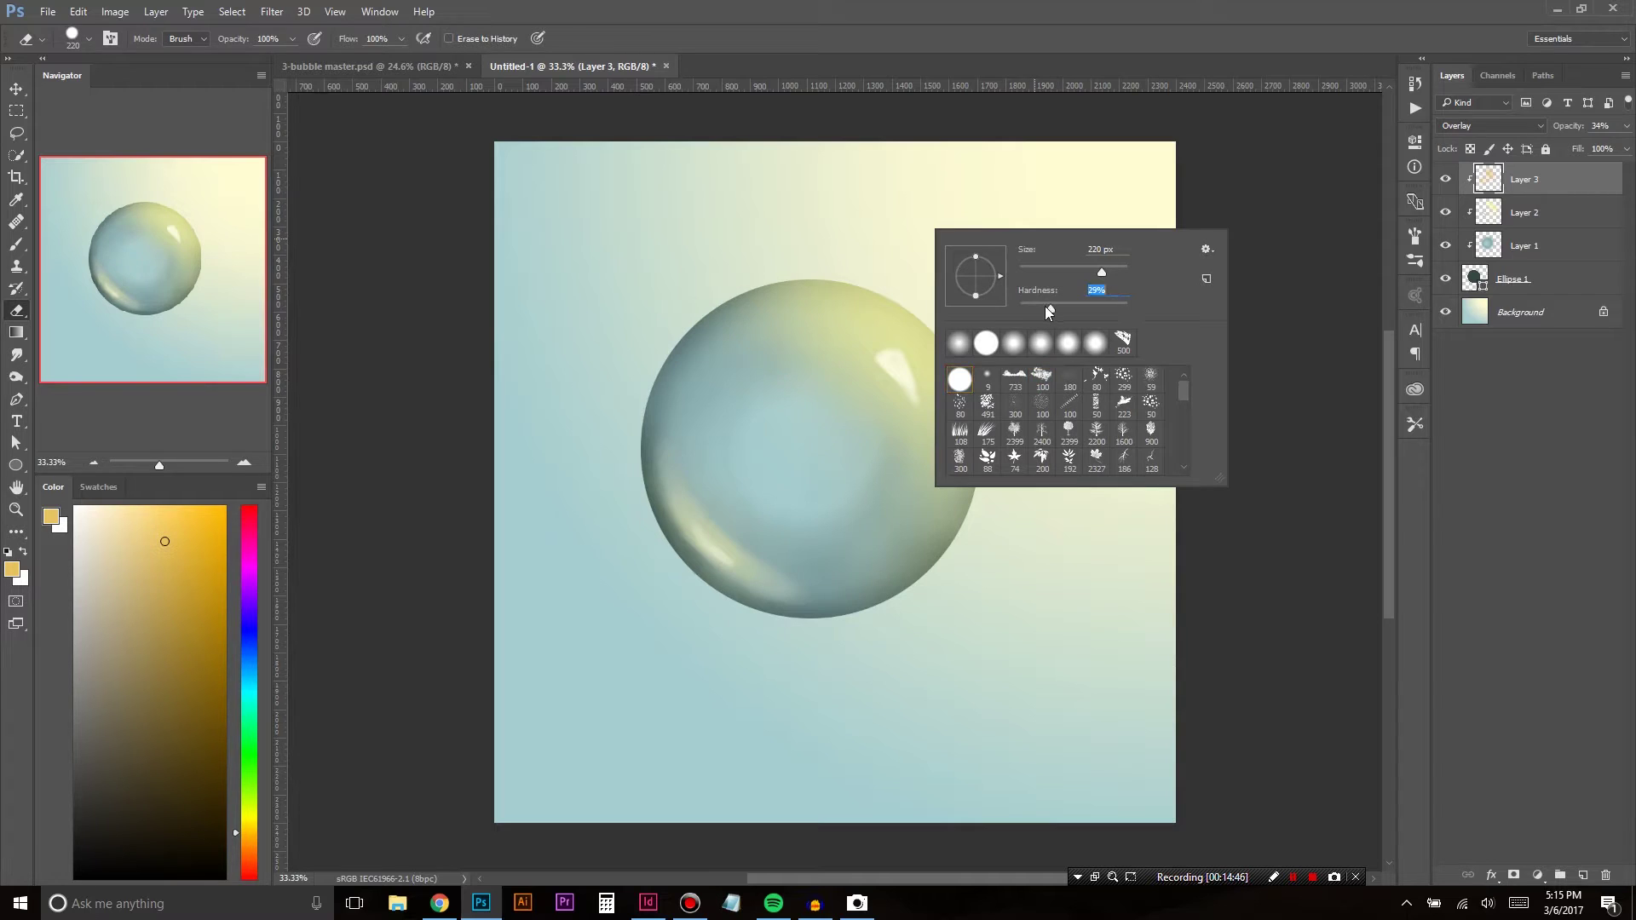
pyautogui.hotkey('ctrl', 'alt')
pyautogui.moveTo(876, 228); pyautogui.dragTo(856, 234)
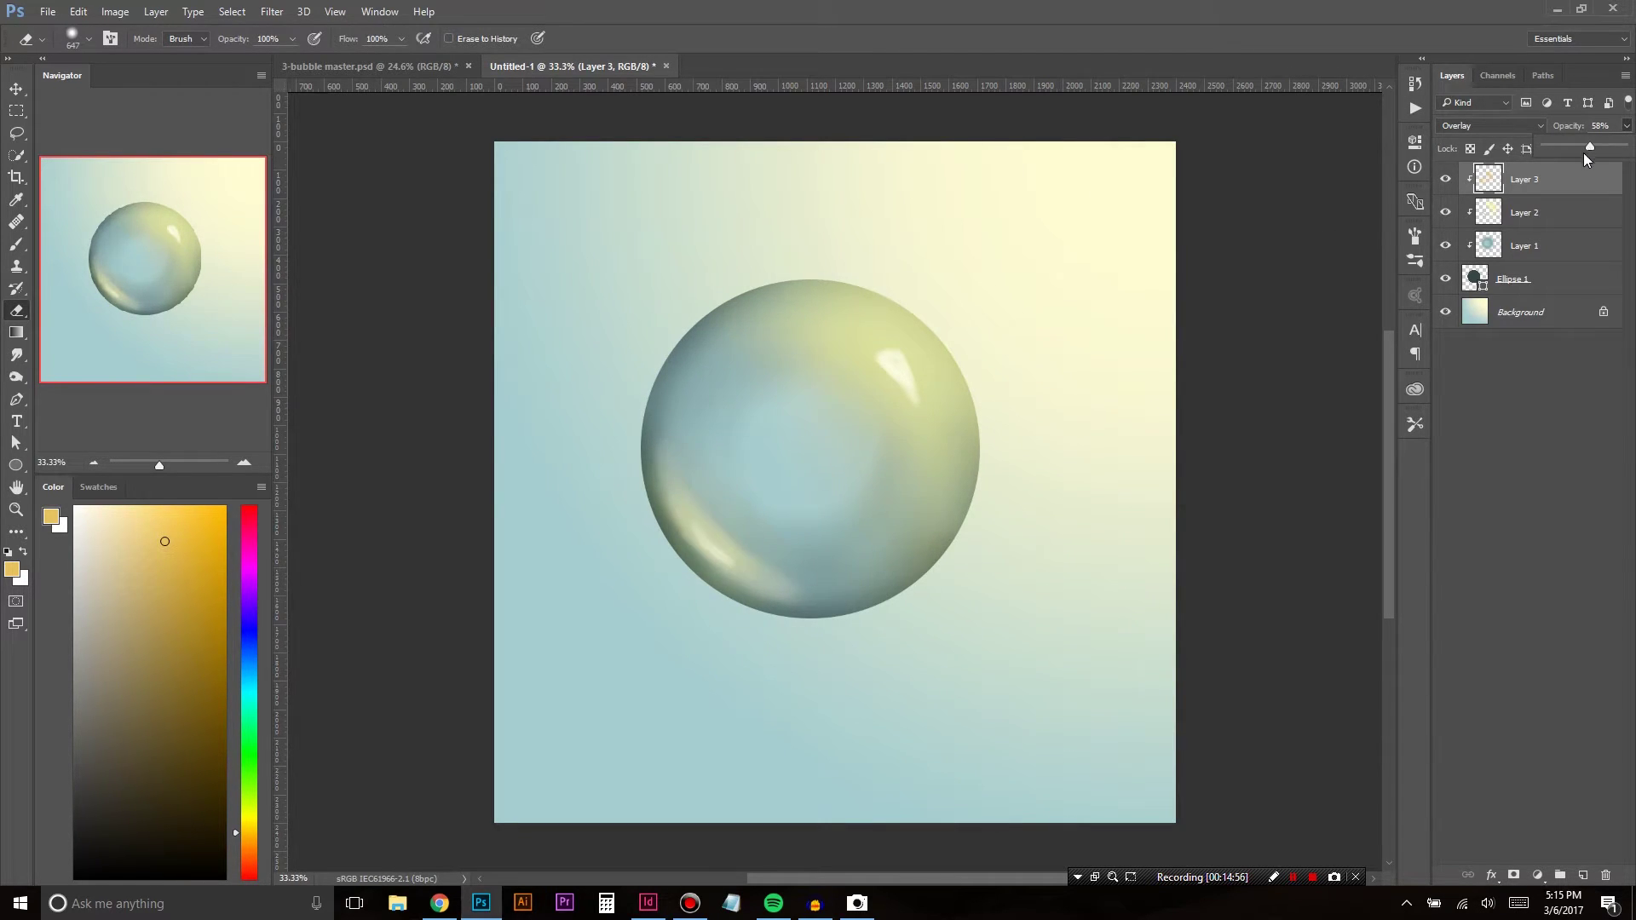
pyautogui.hotkey('ctrl', 'u')
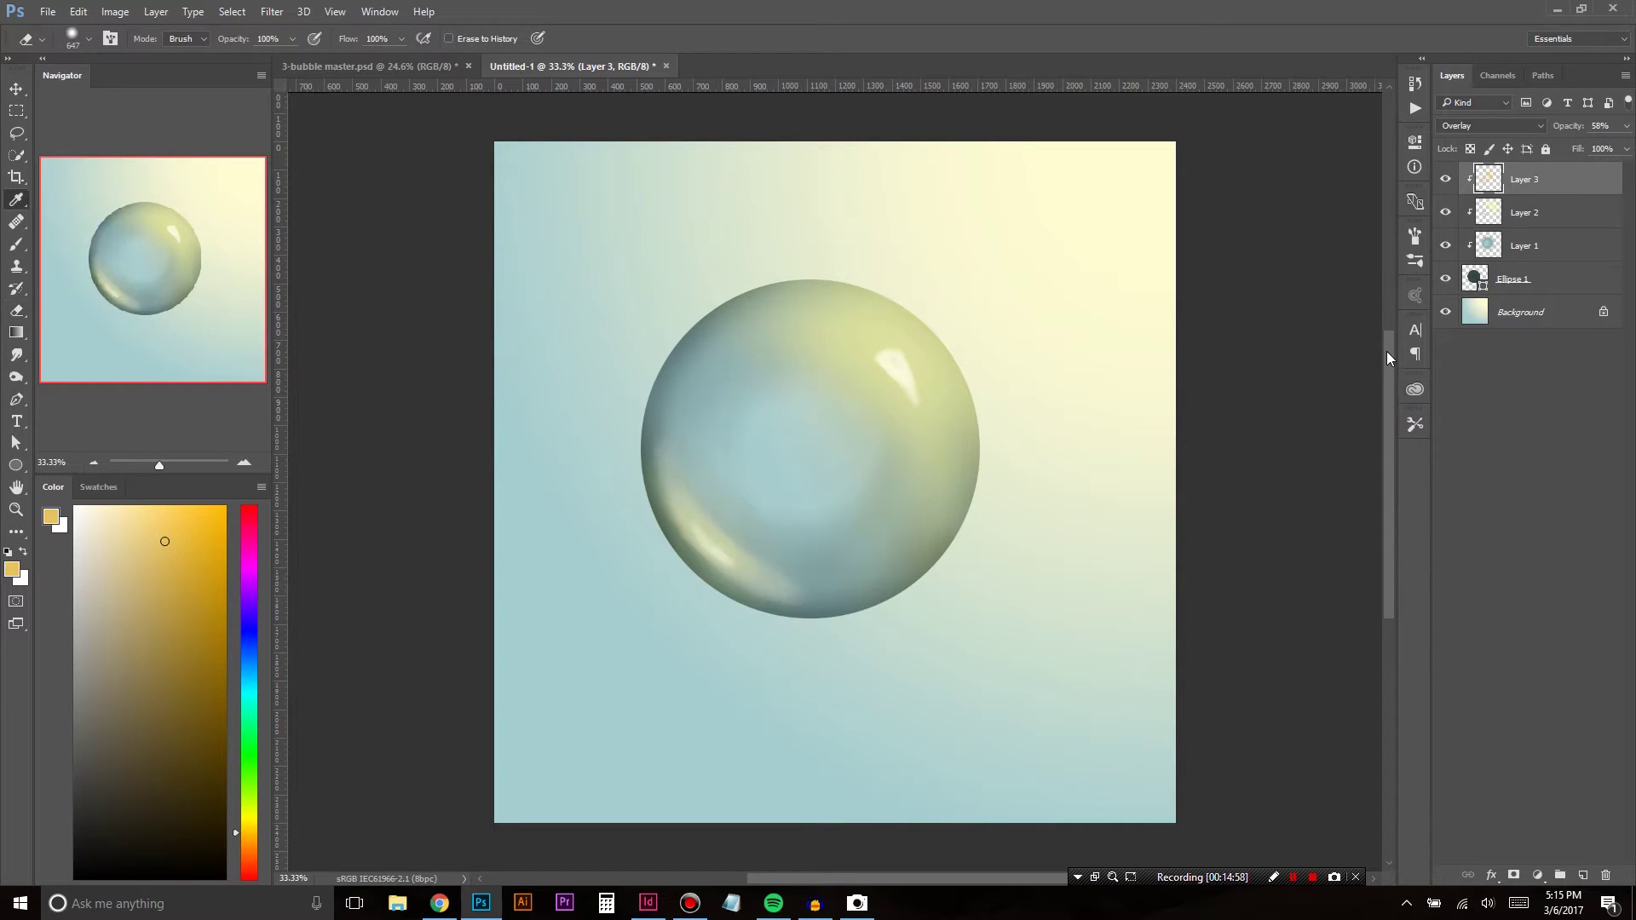
pyautogui.moveTo(1370, 335); pyautogui.dragTo(1339, 340)
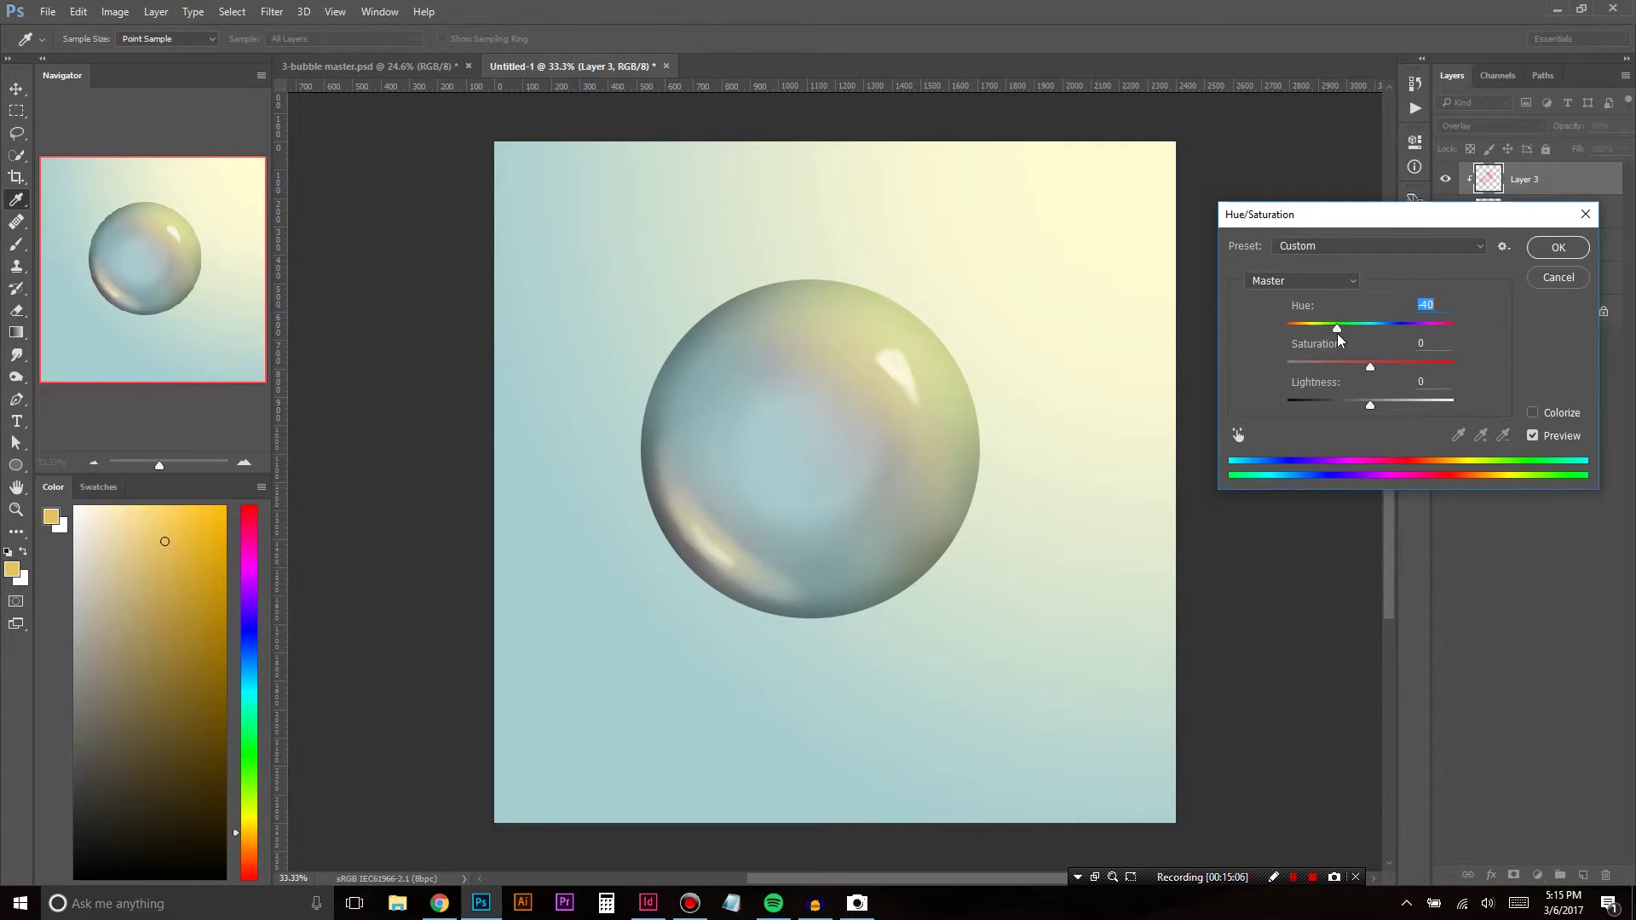
# Step: Push Layer 3's hue further to about -65 and confirm the Hue/Saturation dialog
pyautogui.moveTo(1339, 341)
pyautogui.mouseDown()
pyautogui.moveTo(1314, 342)
pyautogui.moveTo(1333, 339)
pyautogui.mouseUp()
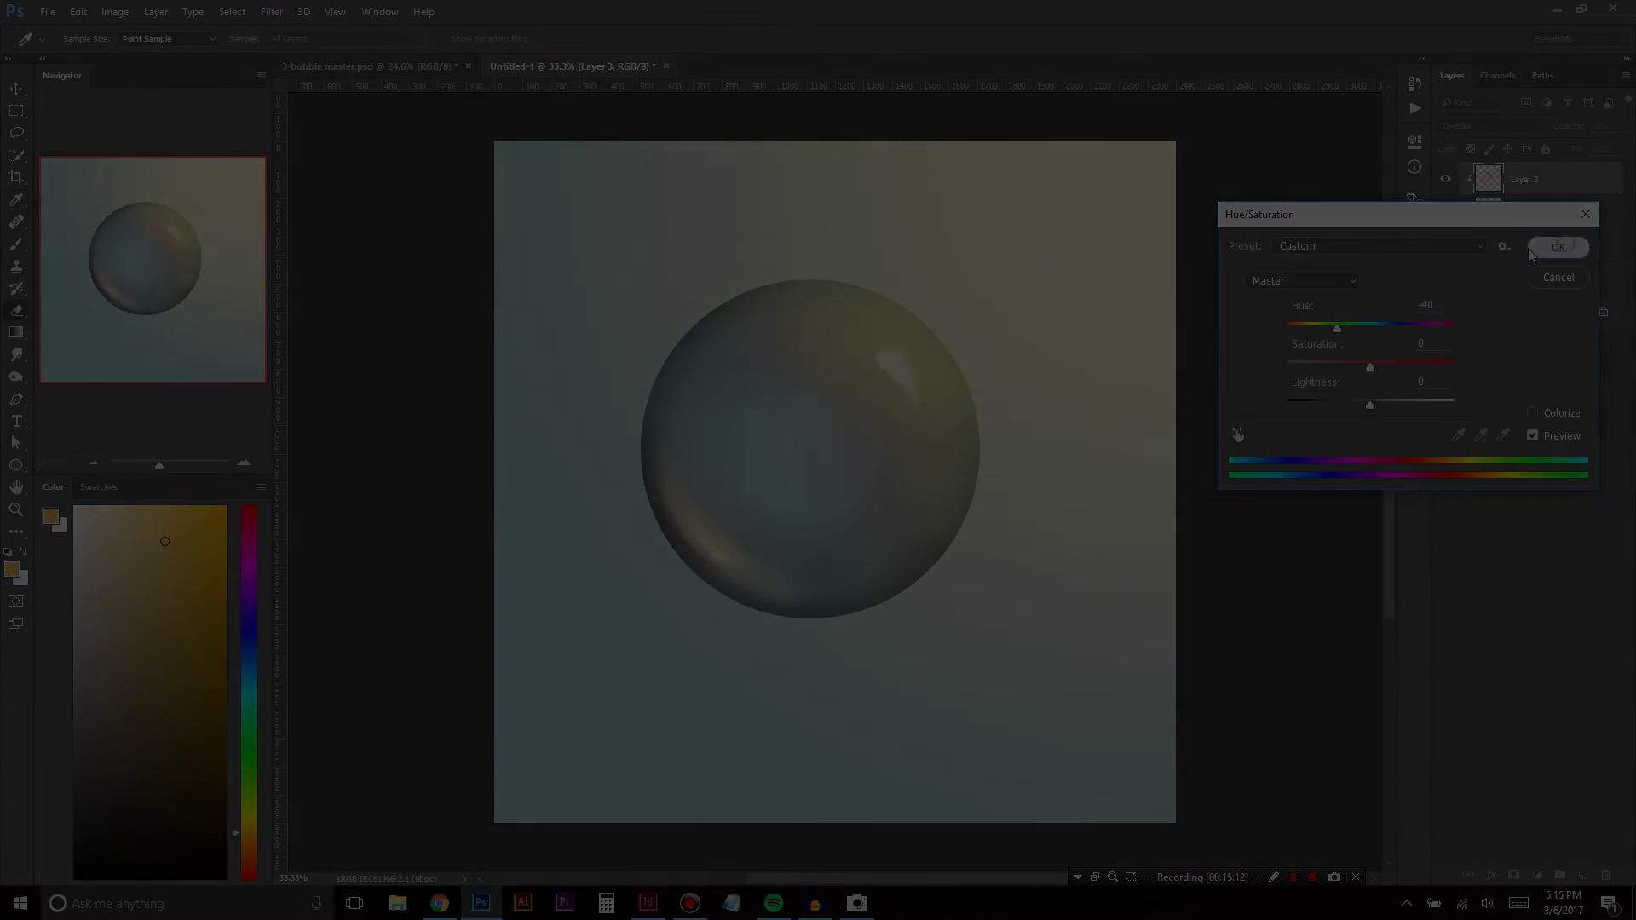
pyautogui.click(1531, 254)
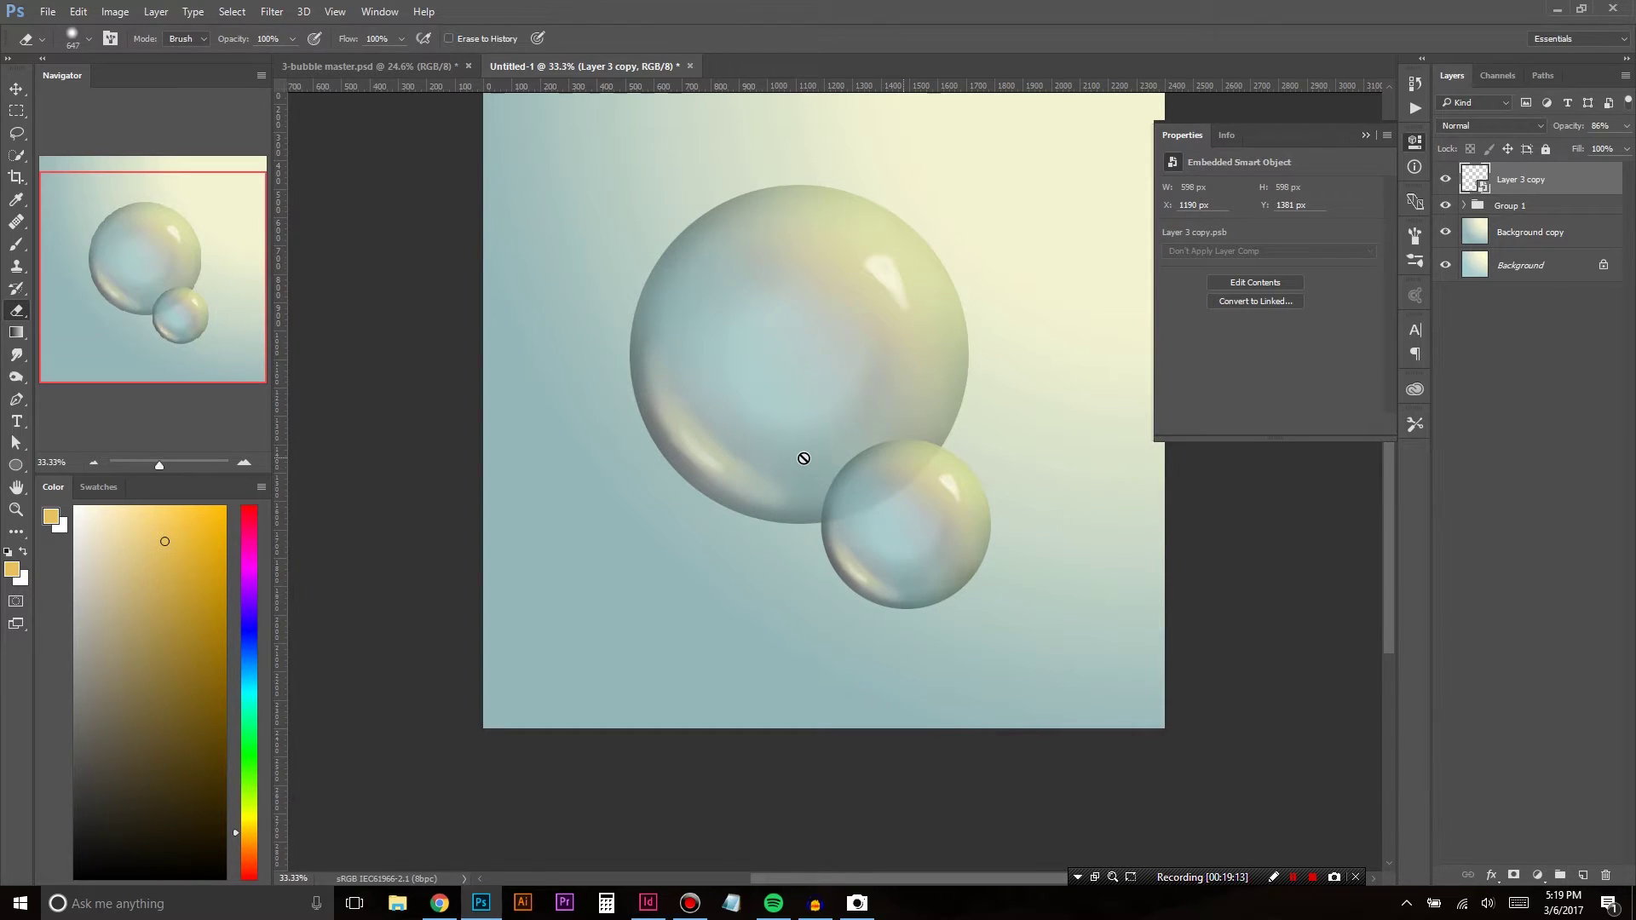
# Step: Switch back to the Brush, close the smart object properties, and delete the Layer 3 copy bubble
pyautogui.press('b')
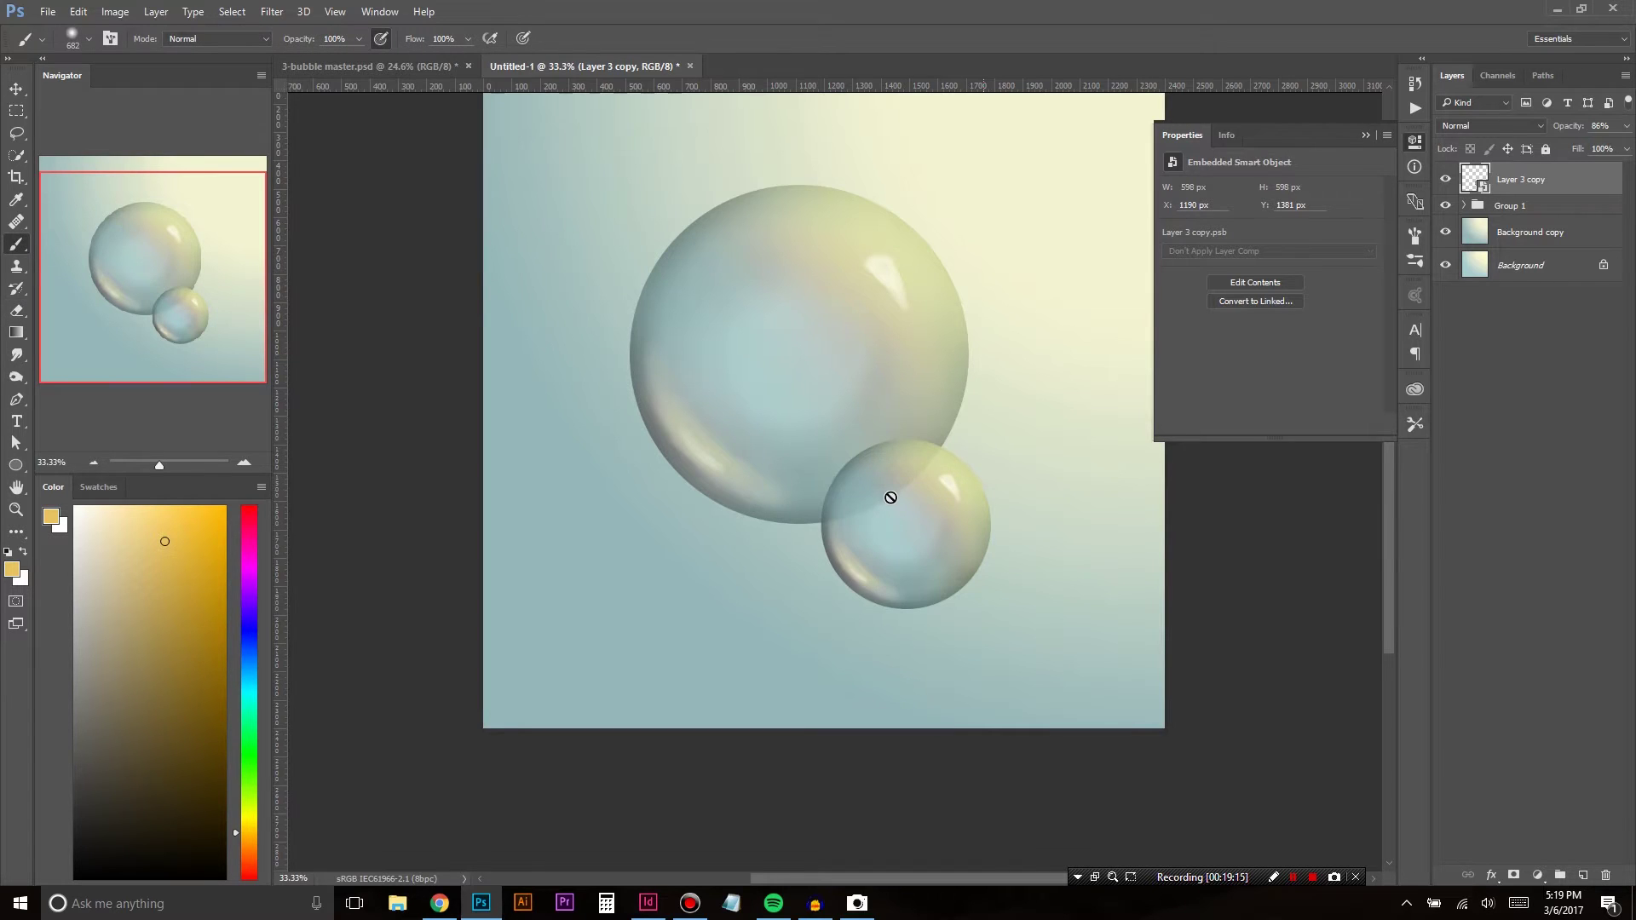
pyautogui.click(1365, 133)
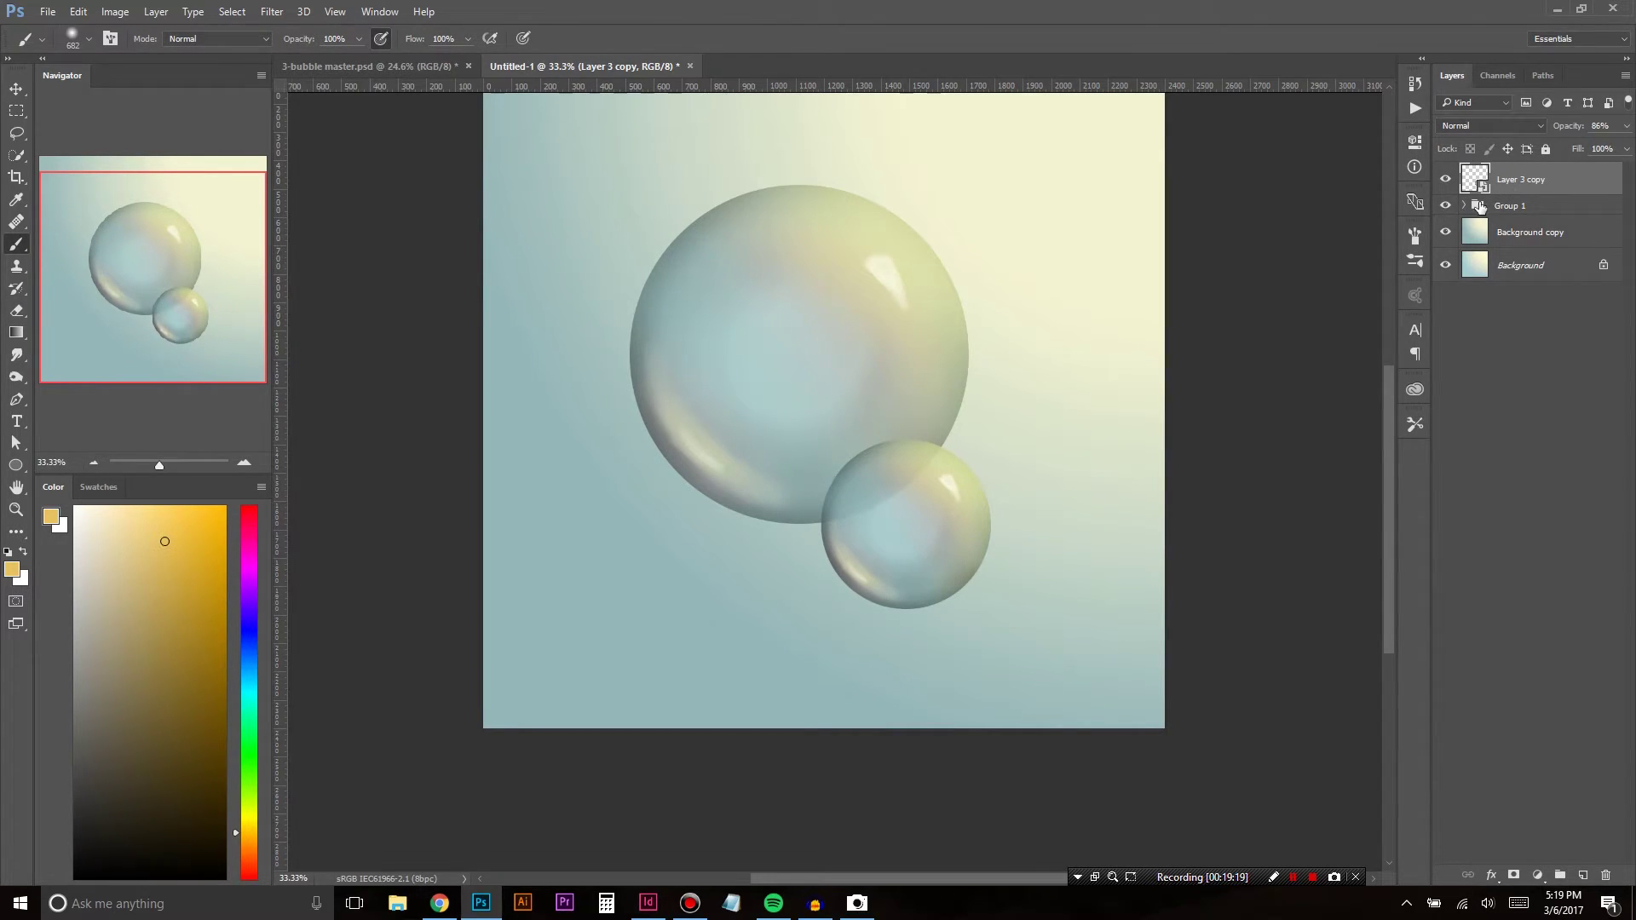
pyautogui.press('Delete')
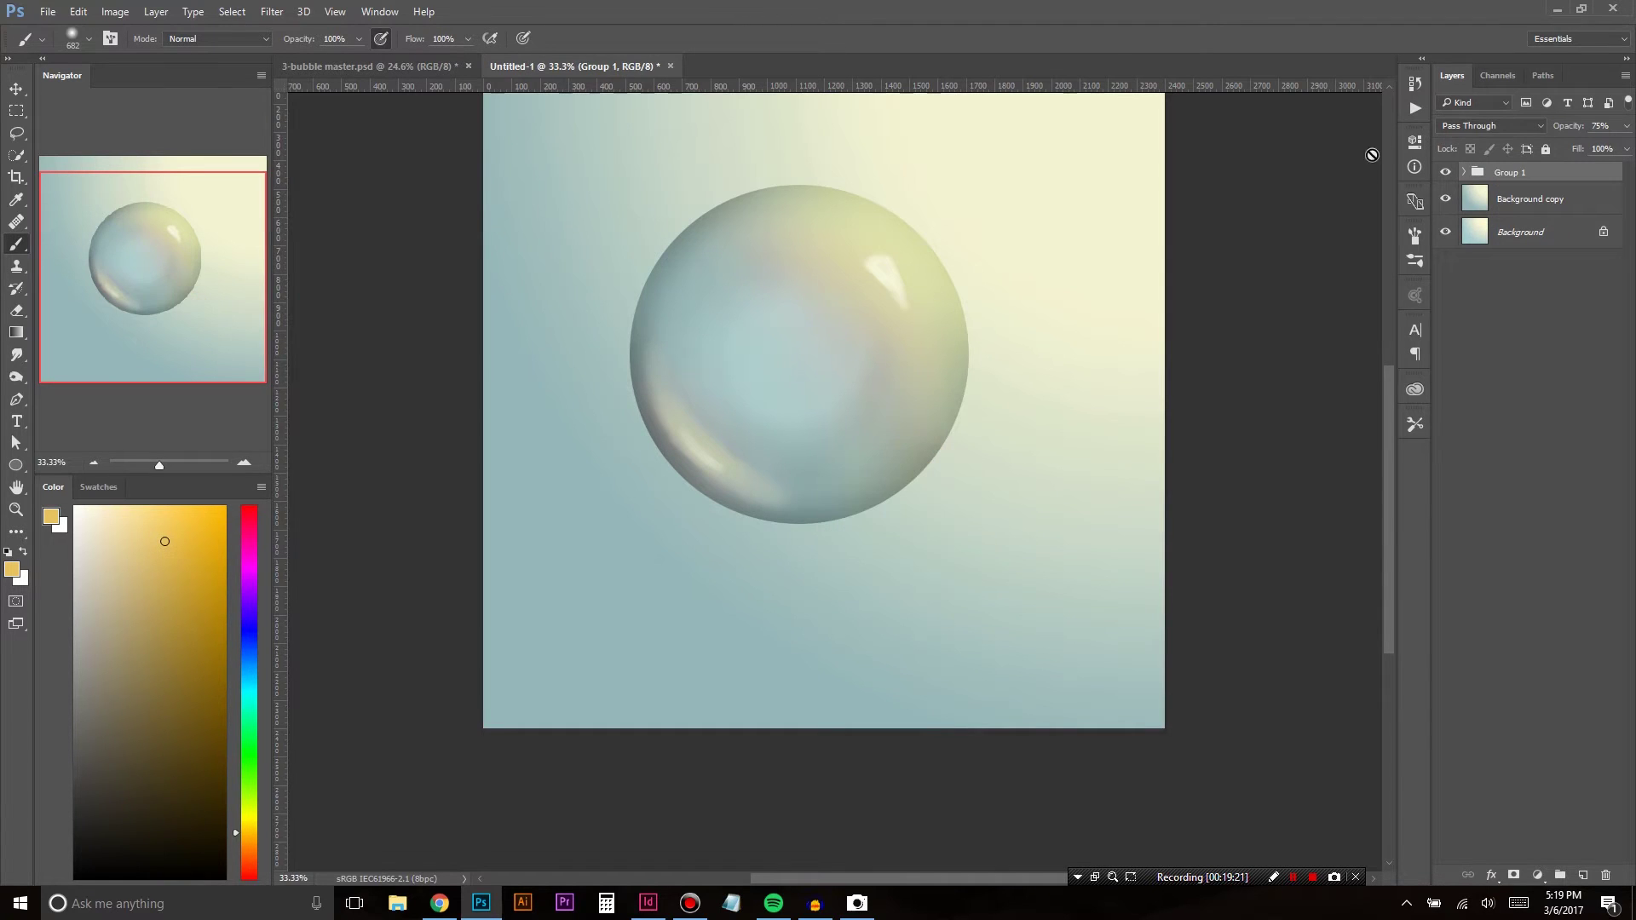
pyautogui.click(1463, 173)
# Step: Make Layer 1 active, hide Layers 2 and 3, and sample a pale bubble colour with a smaller brush
pyautogui.click(1447, 265)
pyautogui.click(1447, 265)
pyautogui.click(1522, 271)
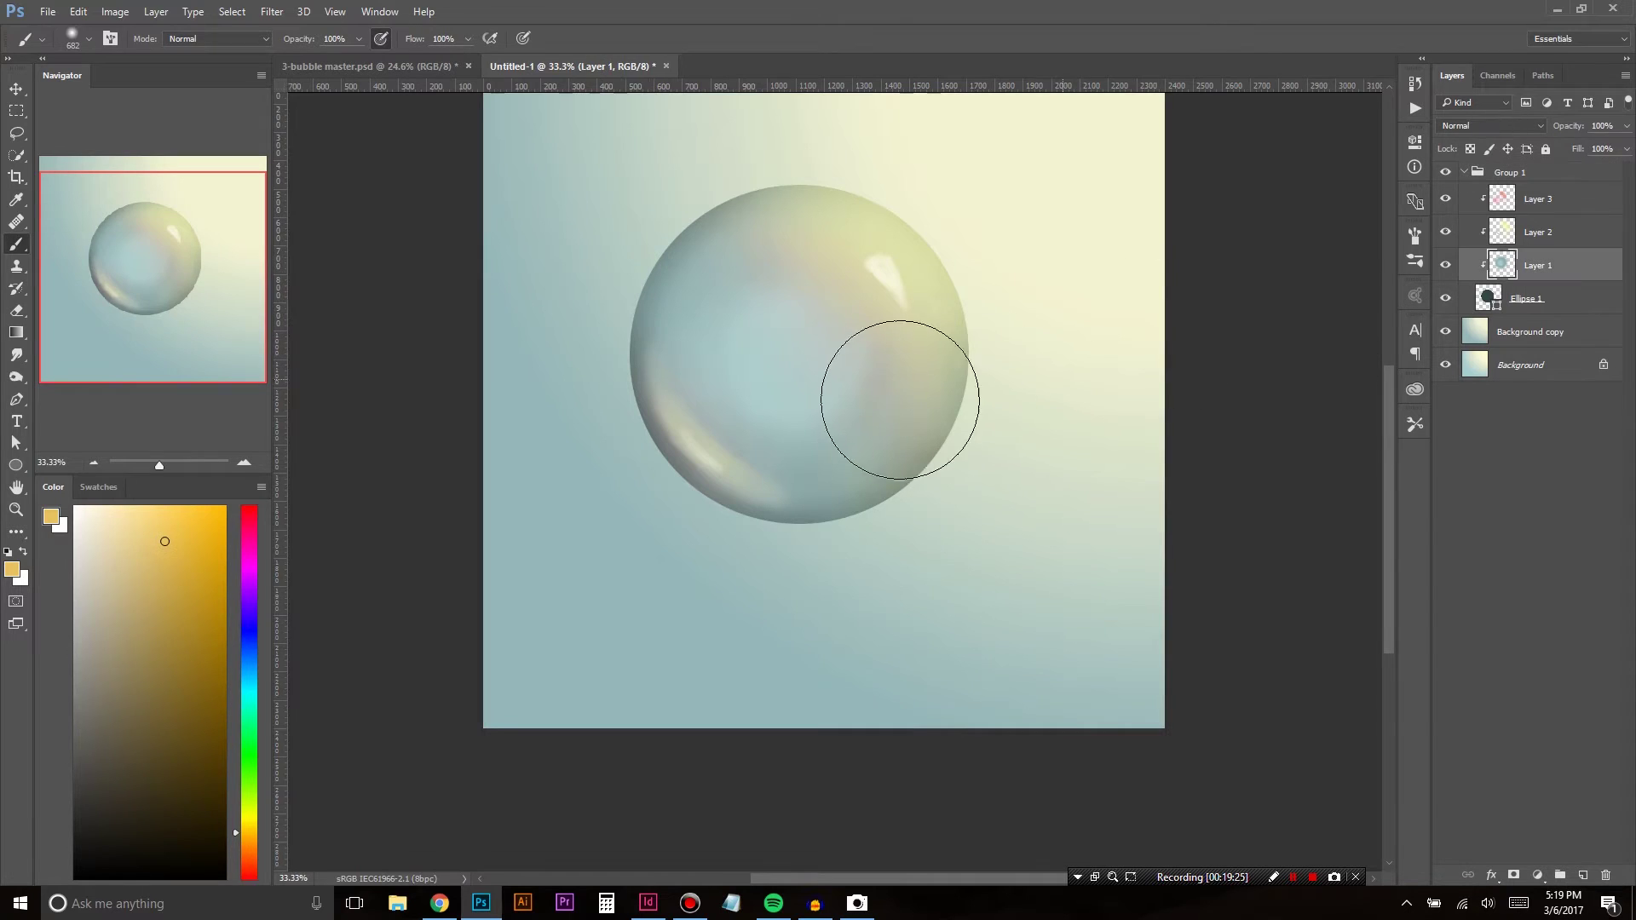
pyautogui.keyDown('alt'); pyautogui.click(935, 622); pyautogui.keyUp('alt')
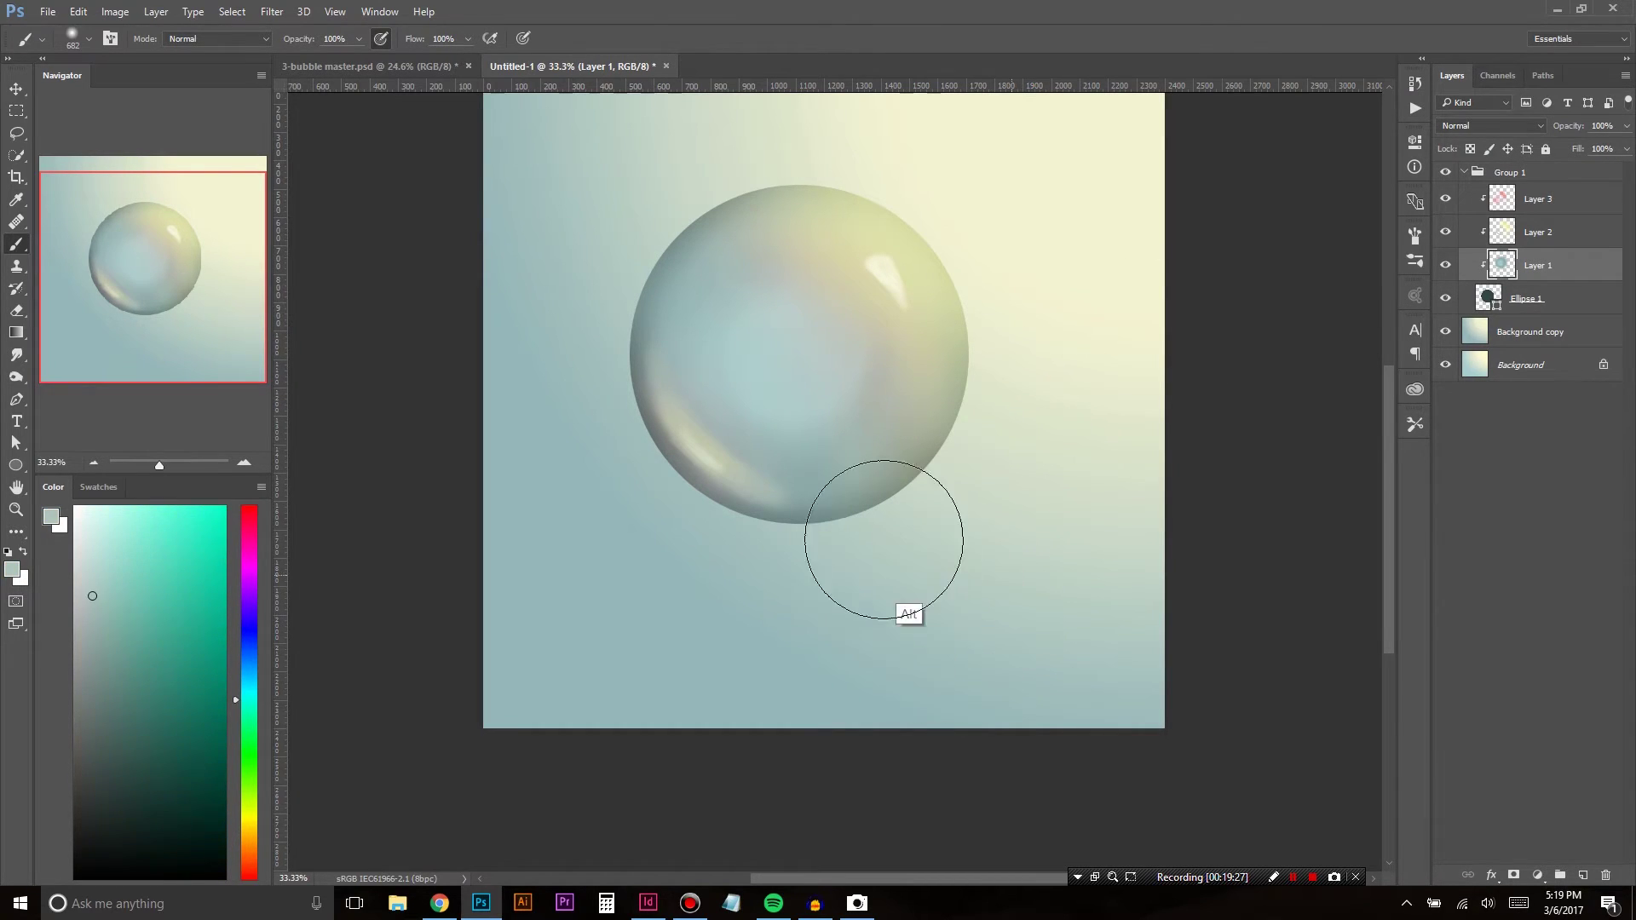
pyautogui.keyDown('alt'); pyautogui.click(860, 503); pyautogui.keyUp('alt')
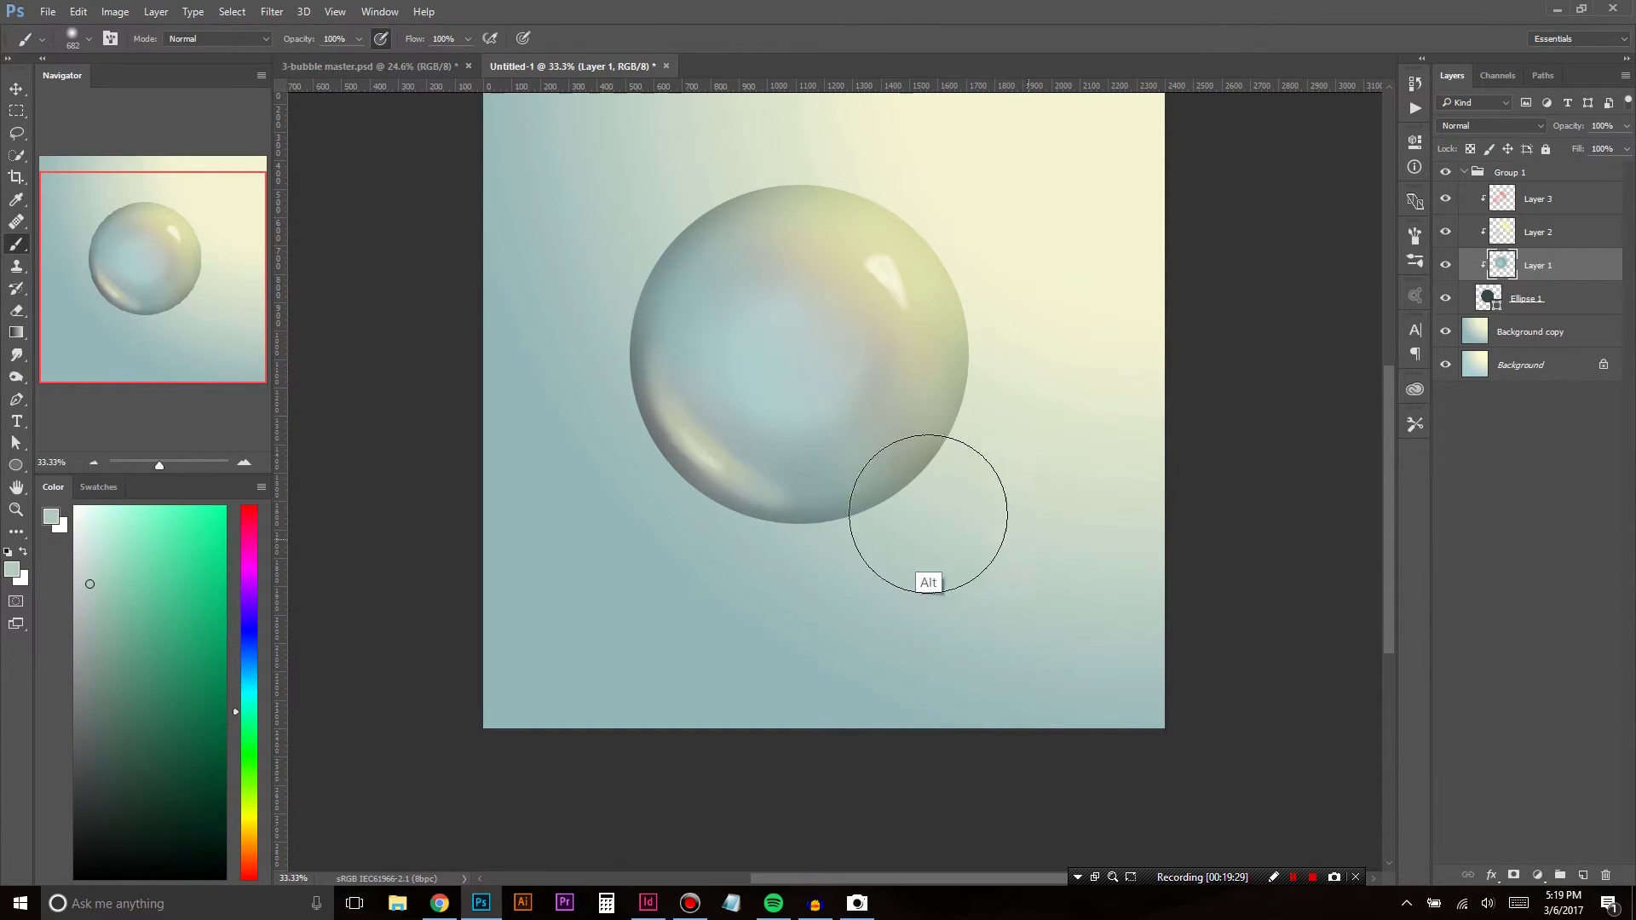
pyautogui.press('[')
pyautogui.press('[')
pyautogui.press('[')
pyautogui.press('[')
pyautogui.press('[')
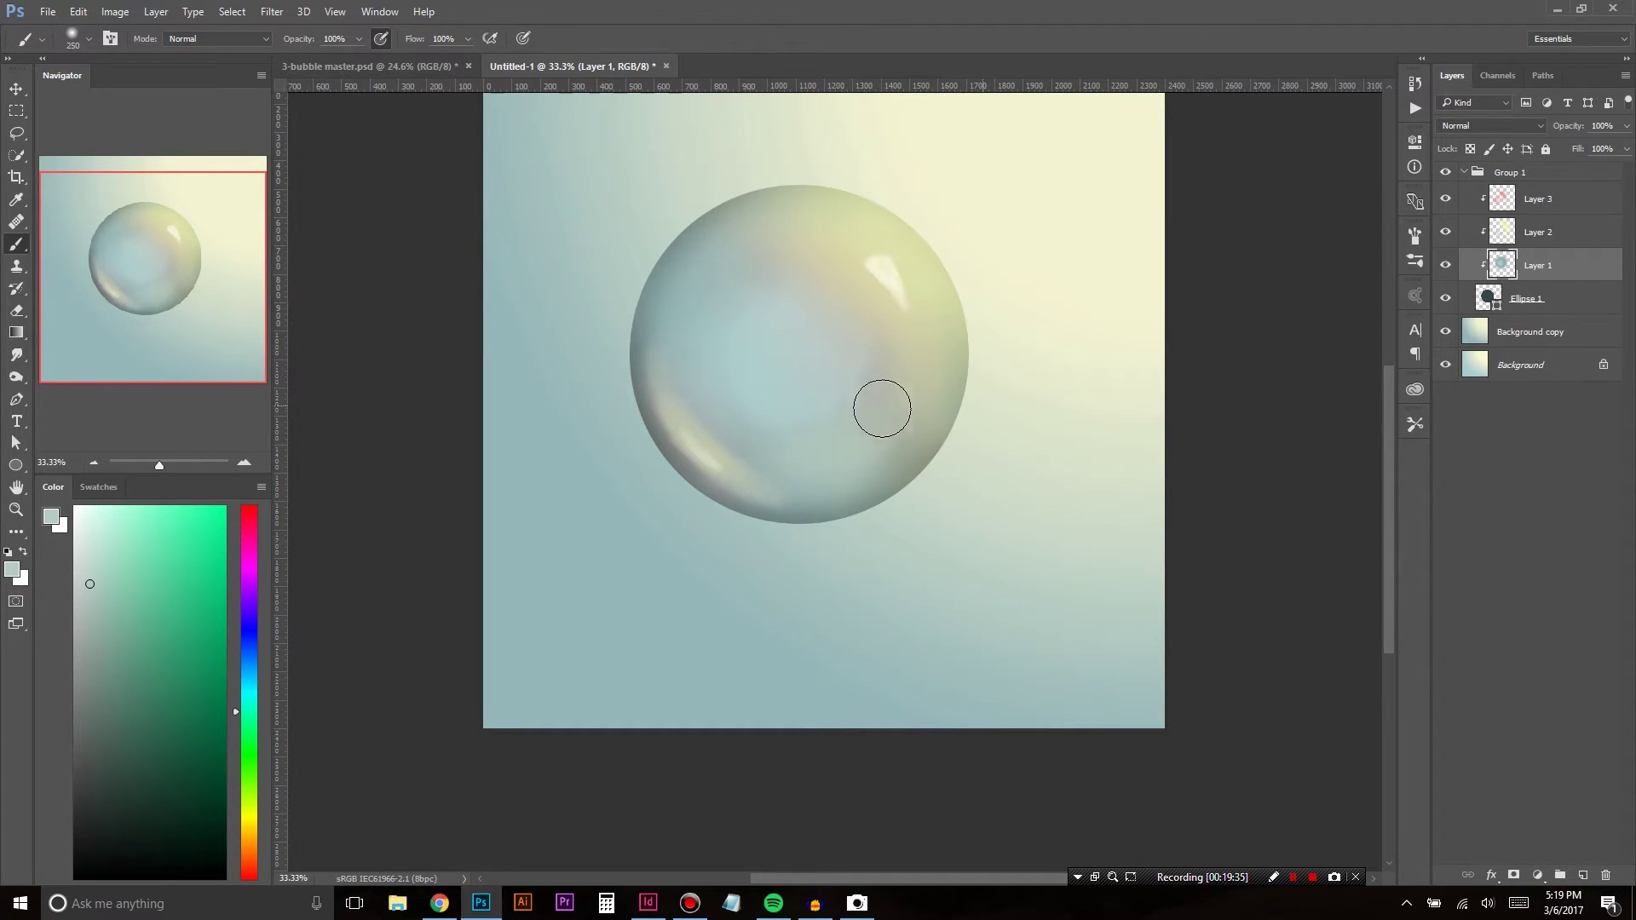
pyautogui.keyDown('alt'); pyautogui.click(824, 441); pyautogui.keyUp('alt')
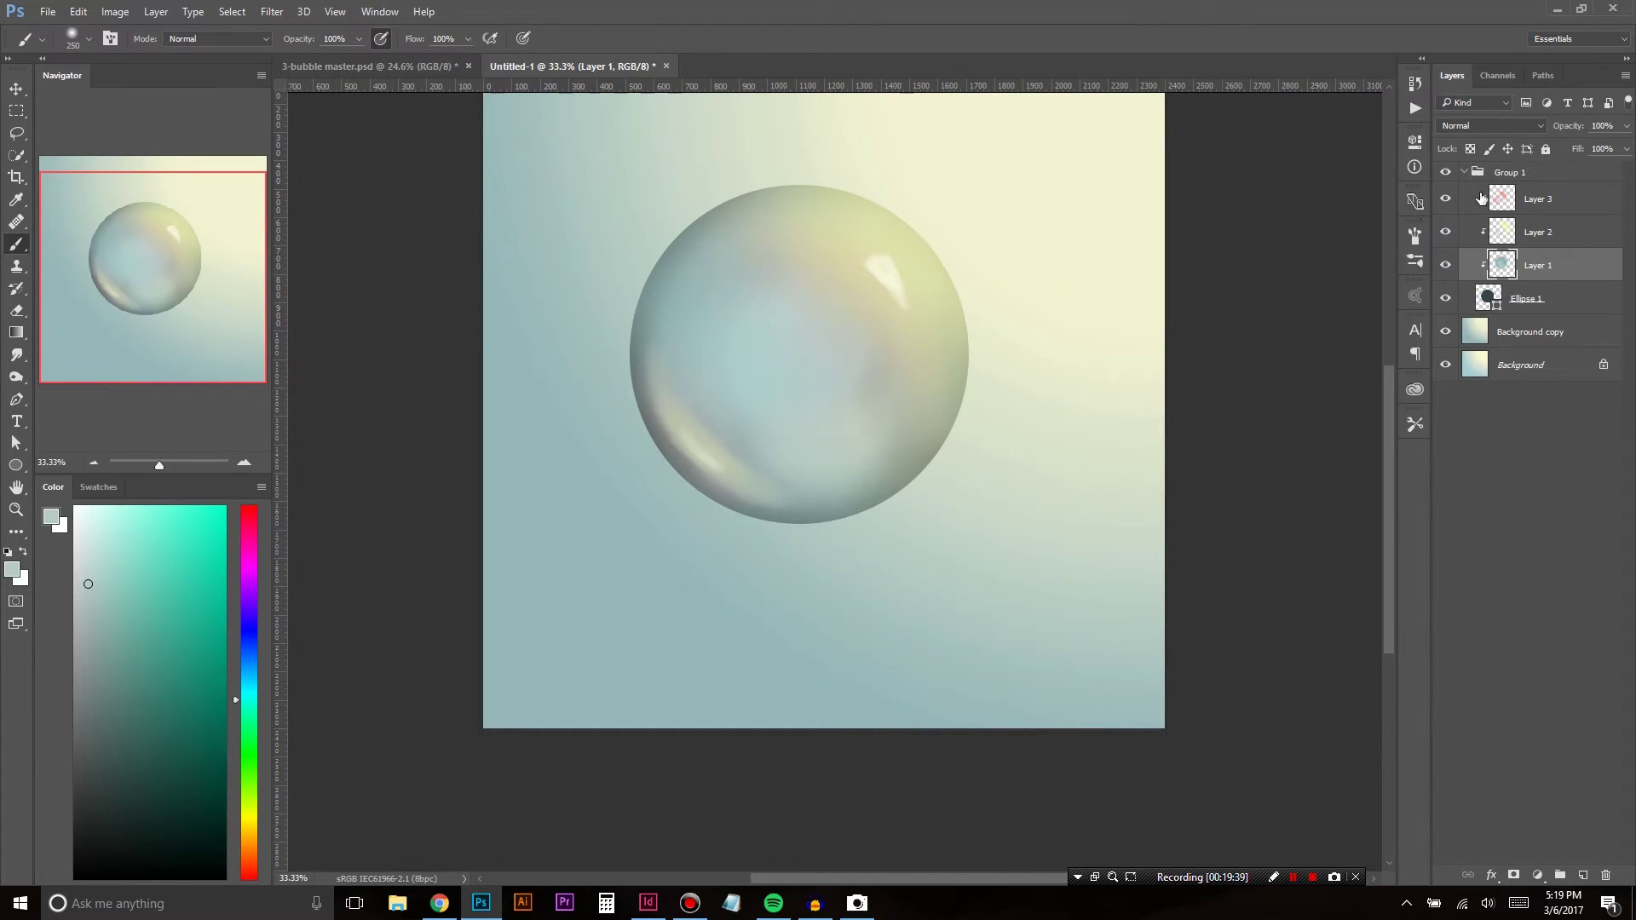
pyautogui.moveTo(1449, 232); pyautogui.dragTo(1450, 212)
pyautogui.hotkey('ctrl', 'alt')
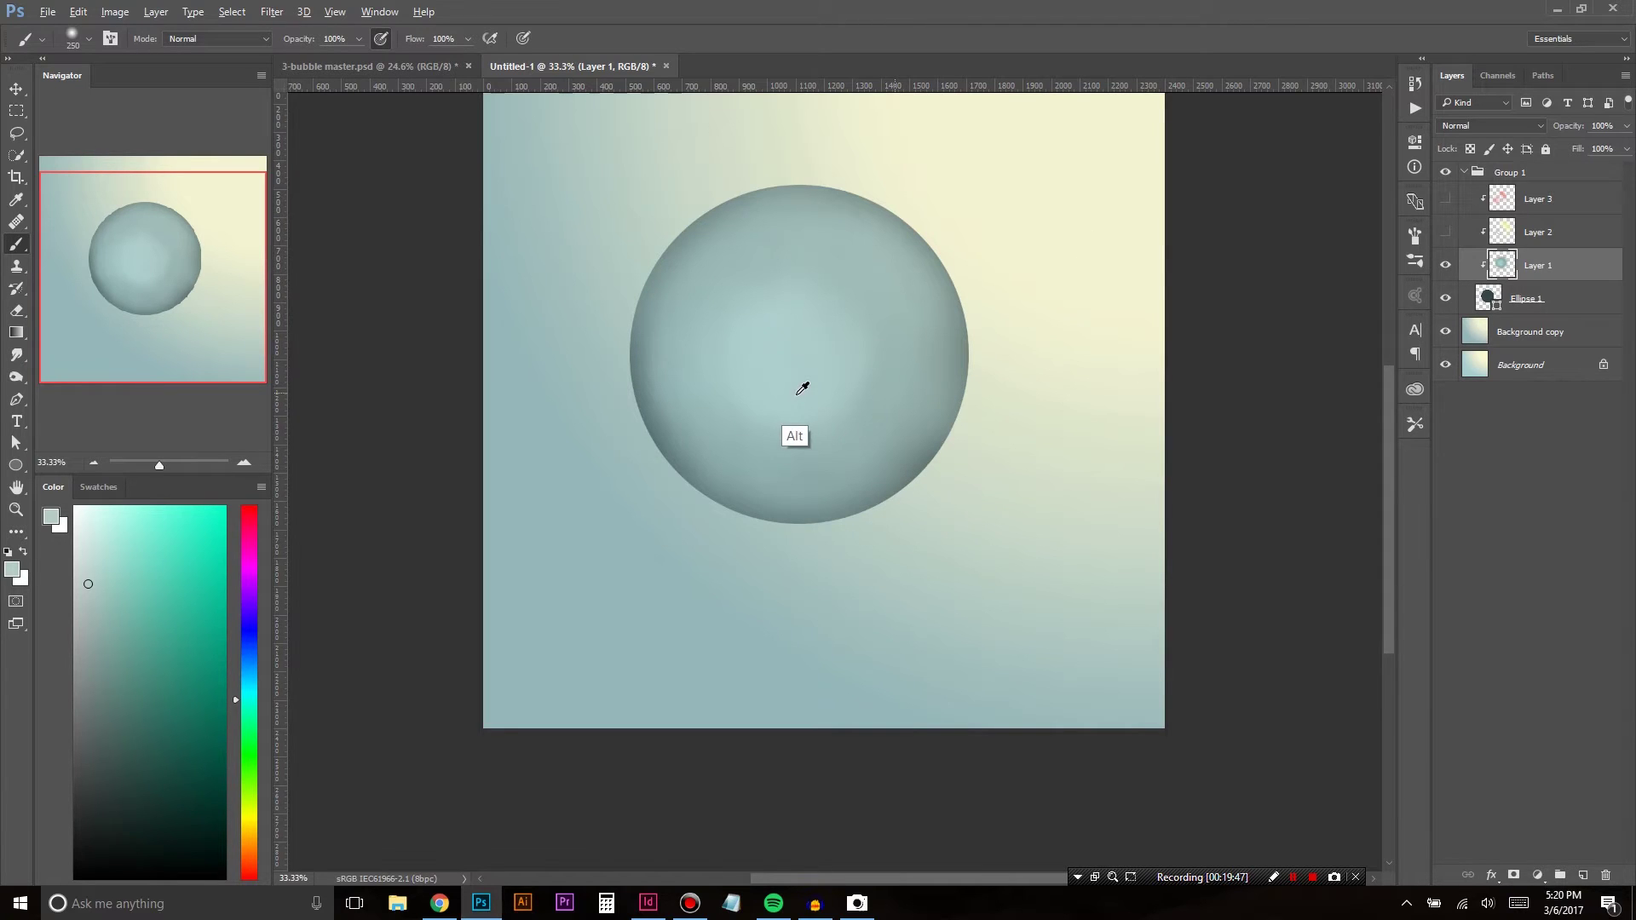
# Step: Paint pale cream and grey-green strokes over the bubble's lower right, upper middle and centre
pyautogui.moveTo(804, 445); pyautogui.dragTo(861, 409)
pyautogui.press('alt')
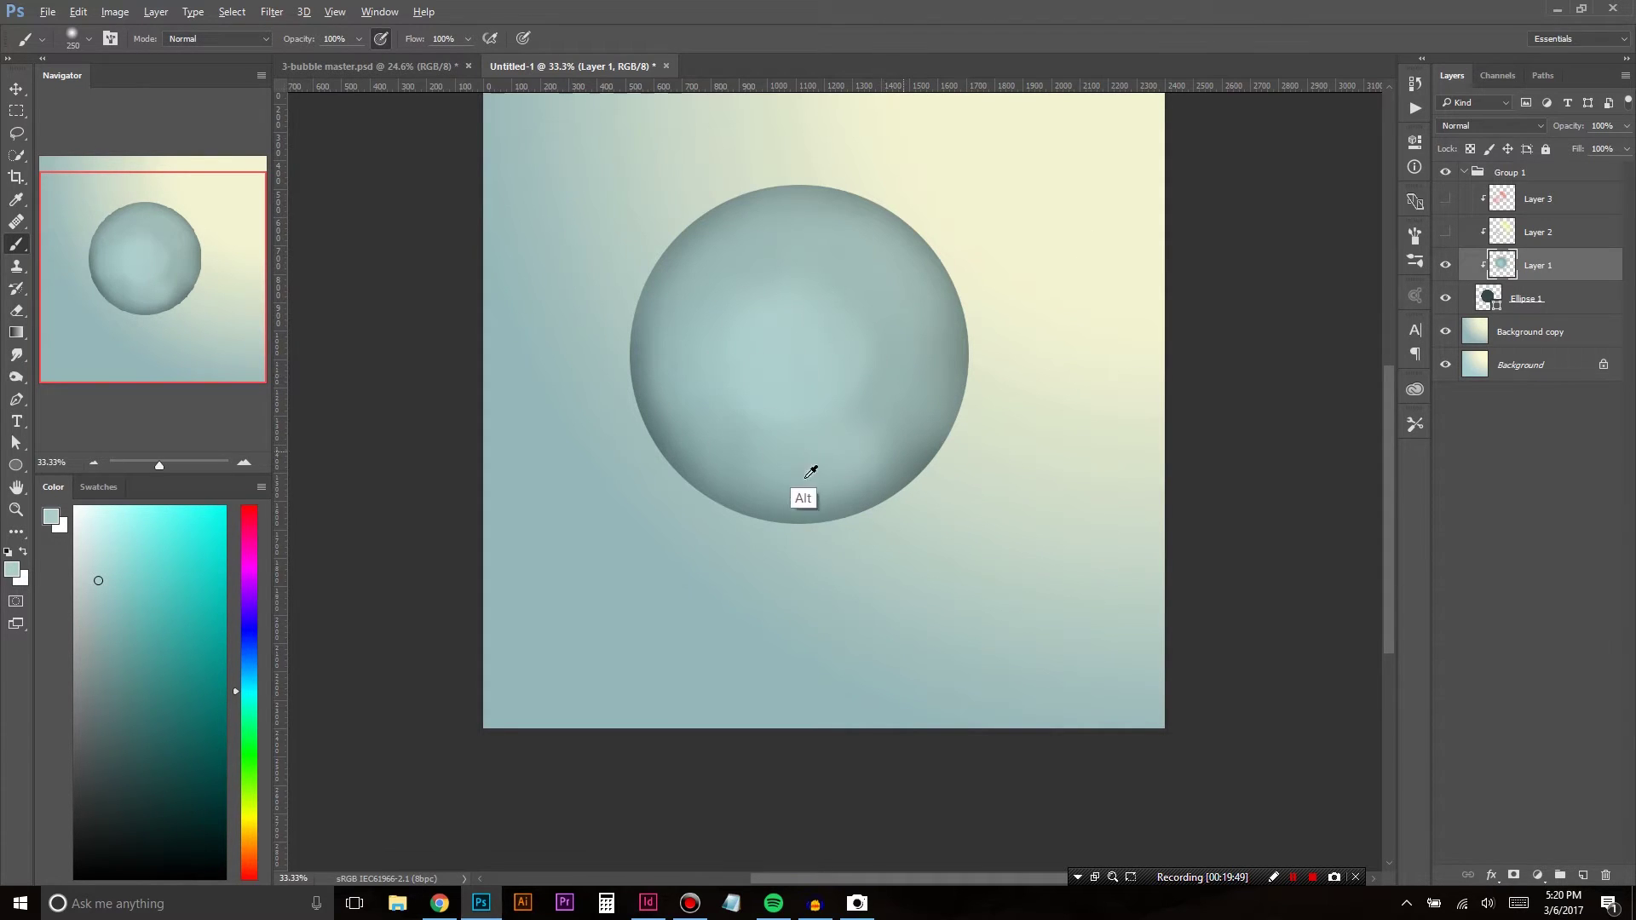
pyautogui.keyDown('alt'); pyautogui.click(806, 456); pyautogui.keyUp('alt')
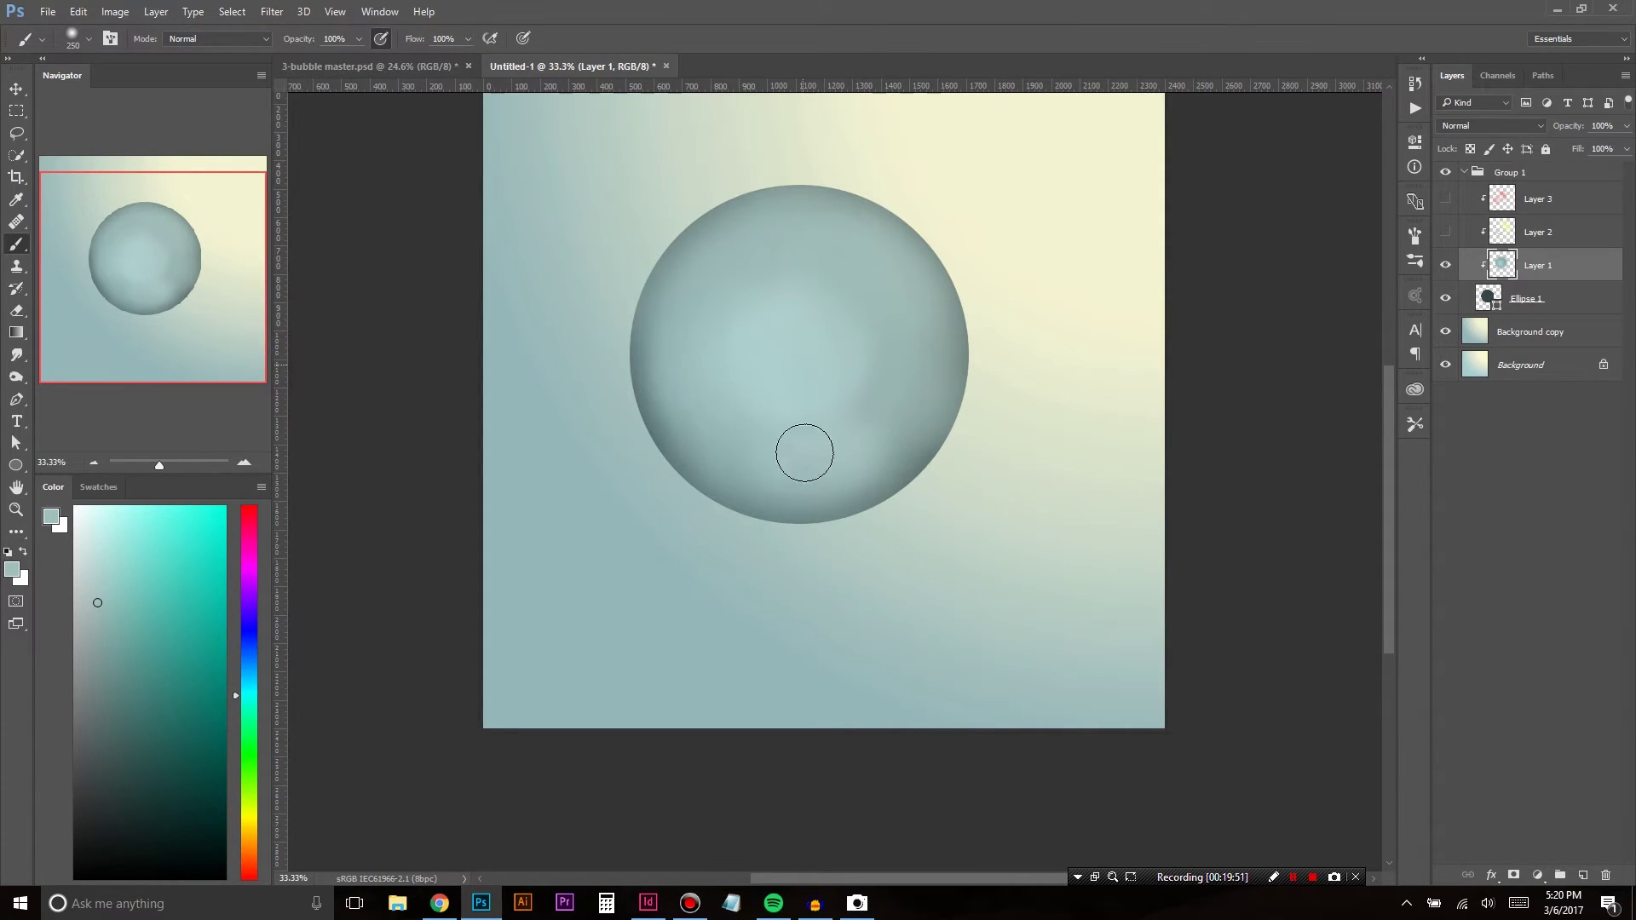
pyautogui.keyDown('alt'); pyautogui.click(797, 365); pyautogui.keyUp('alt')
pyautogui.keyDown('alt'); pyautogui.click(1007, 271); pyautogui.keyUp('alt')
pyautogui.moveTo(777, 313)
pyautogui.mouseDown()
pyautogui.moveTo(809, 437)
pyautogui.moveTo(812, 312)
pyautogui.moveTo(877, 350)
pyautogui.mouseUp()
pyautogui.keyDown('alt'); pyautogui.click(836, 322); pyautogui.keyUp('alt')
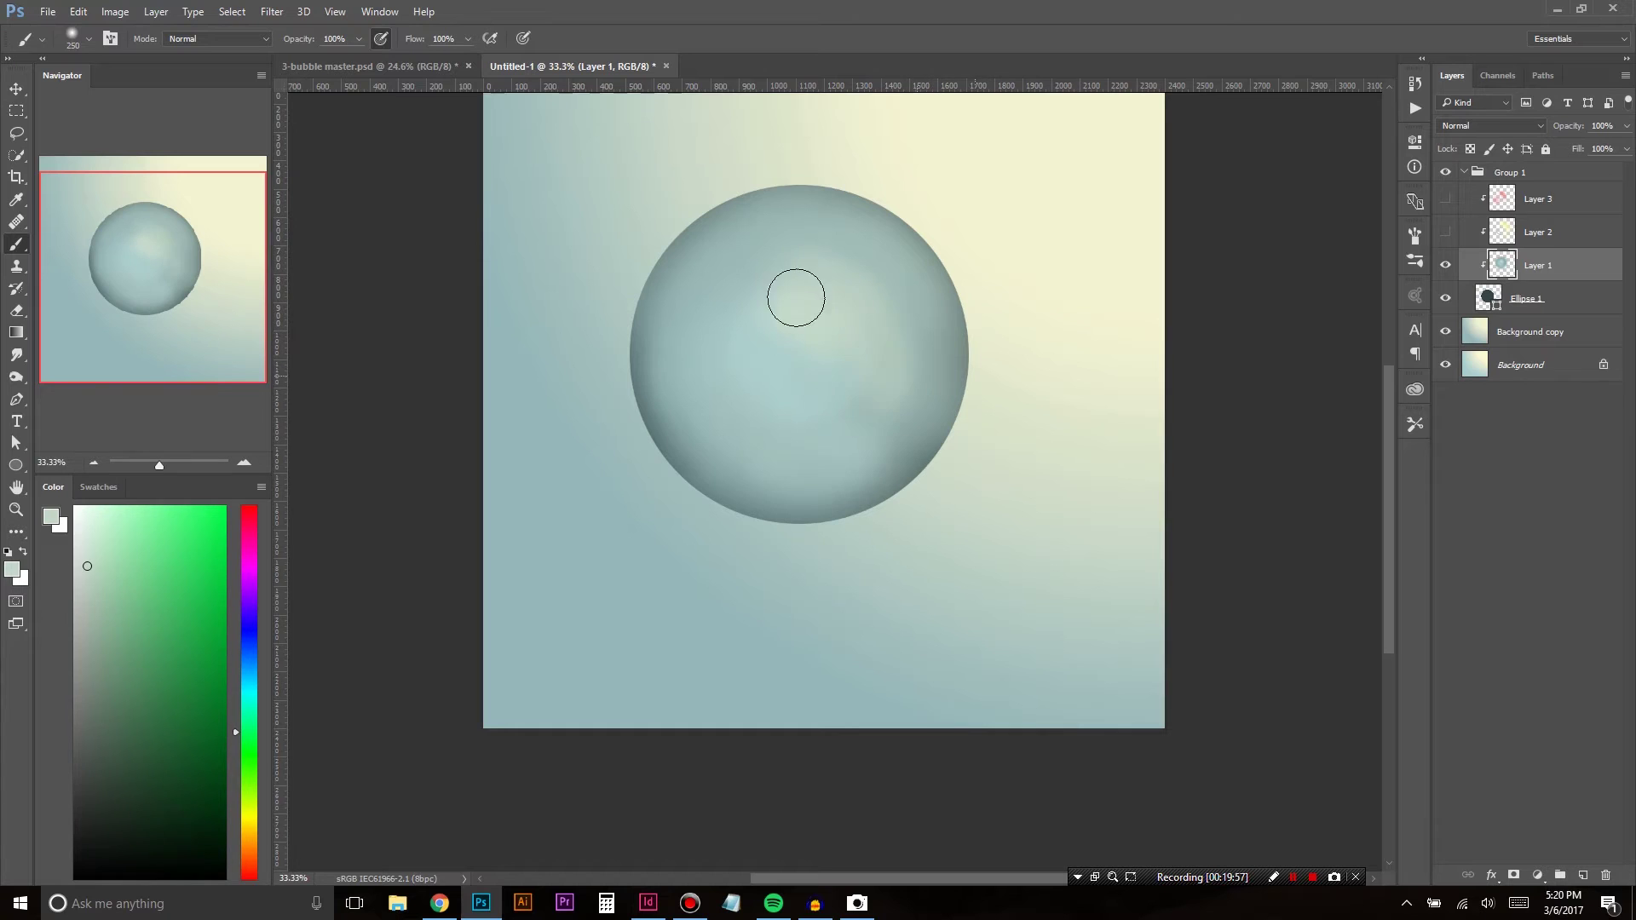
pyautogui.keyDown('alt'); pyautogui.click(988, 233); pyautogui.keyUp('alt')
pyautogui.keyDown('alt'); pyautogui.click(803, 308); pyautogui.keyUp('alt')
pyautogui.moveTo(744, 270)
pyautogui.mouseDown()
pyautogui.moveTo(898, 300)
pyautogui.moveTo(804, 389)
pyautogui.mouseUp()
# Step: Soften the lower-left shading and touch up the upper right with sampled yellow-green and teal tones
pyautogui.keyDown('alt'); pyautogui.click(772, 390); pyautogui.keyUp('alt')
pyautogui.moveTo(686, 369)
pyautogui.mouseDown()
pyautogui.moveTo(806, 415)
pyautogui.moveTo(852, 361)
pyautogui.mouseUp()
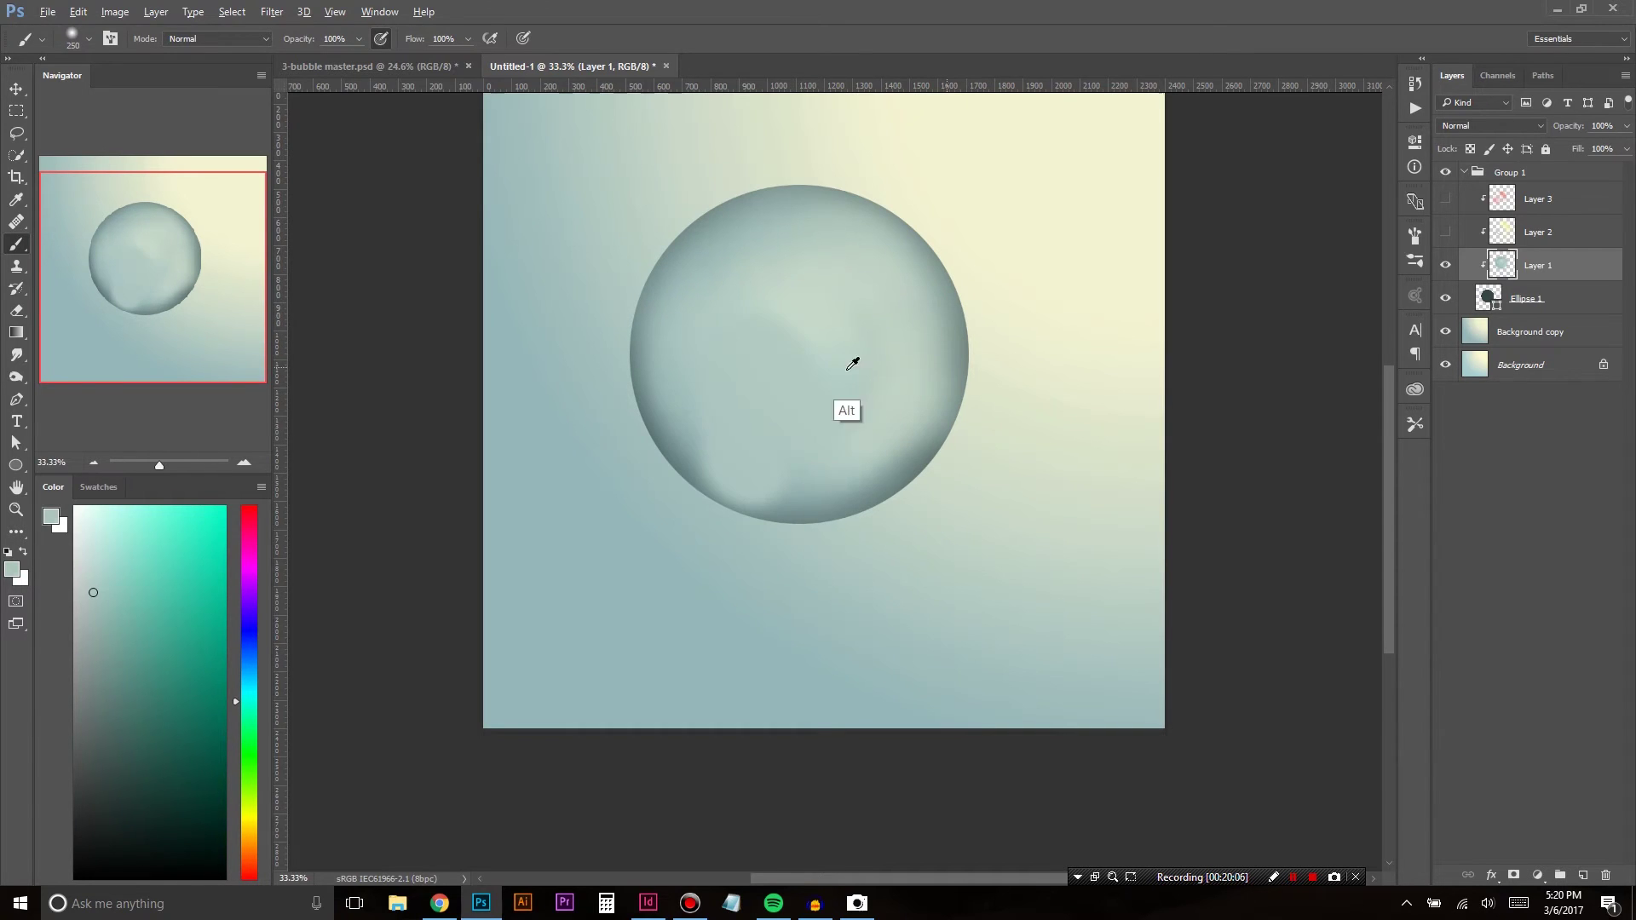
pyautogui.keyDown('alt'); pyautogui.click(825, 311); pyautogui.keyUp('alt')
pyautogui.moveTo(785, 442)
pyautogui.mouseDown()
pyautogui.moveTo(719, 460)
pyautogui.moveTo(895, 424)
pyautogui.mouseUp()
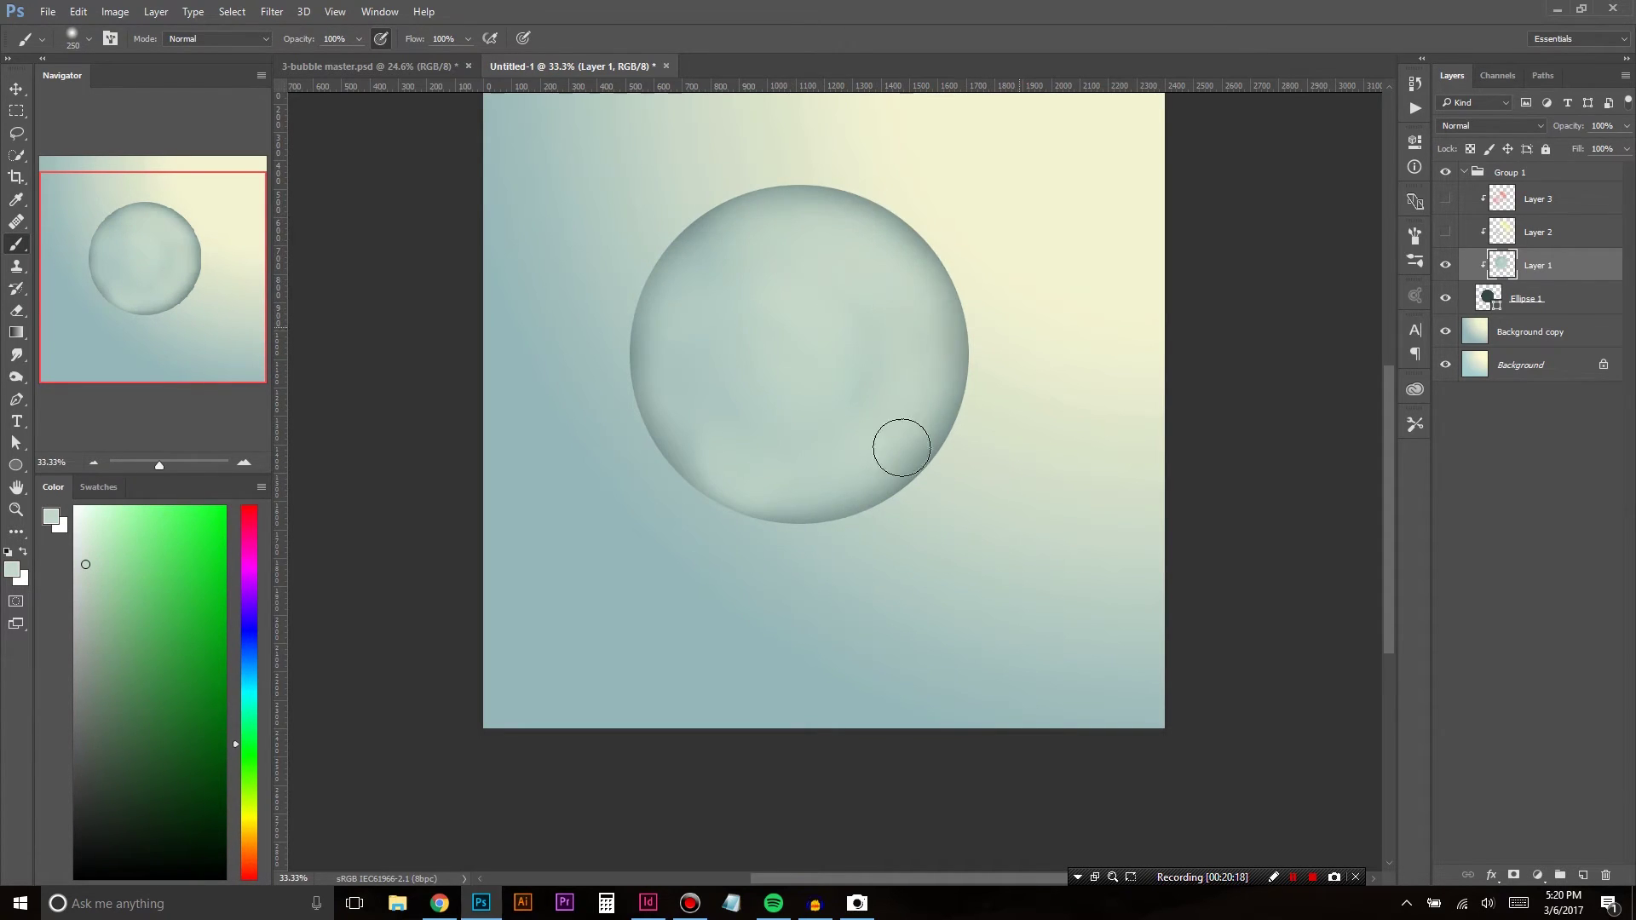
pyautogui.keyDown('alt'); pyautogui.click(825, 506); pyautogui.keyUp('alt')
pyautogui.keyDown('alt'); pyautogui.click(678, 284); pyautogui.keyUp('alt')
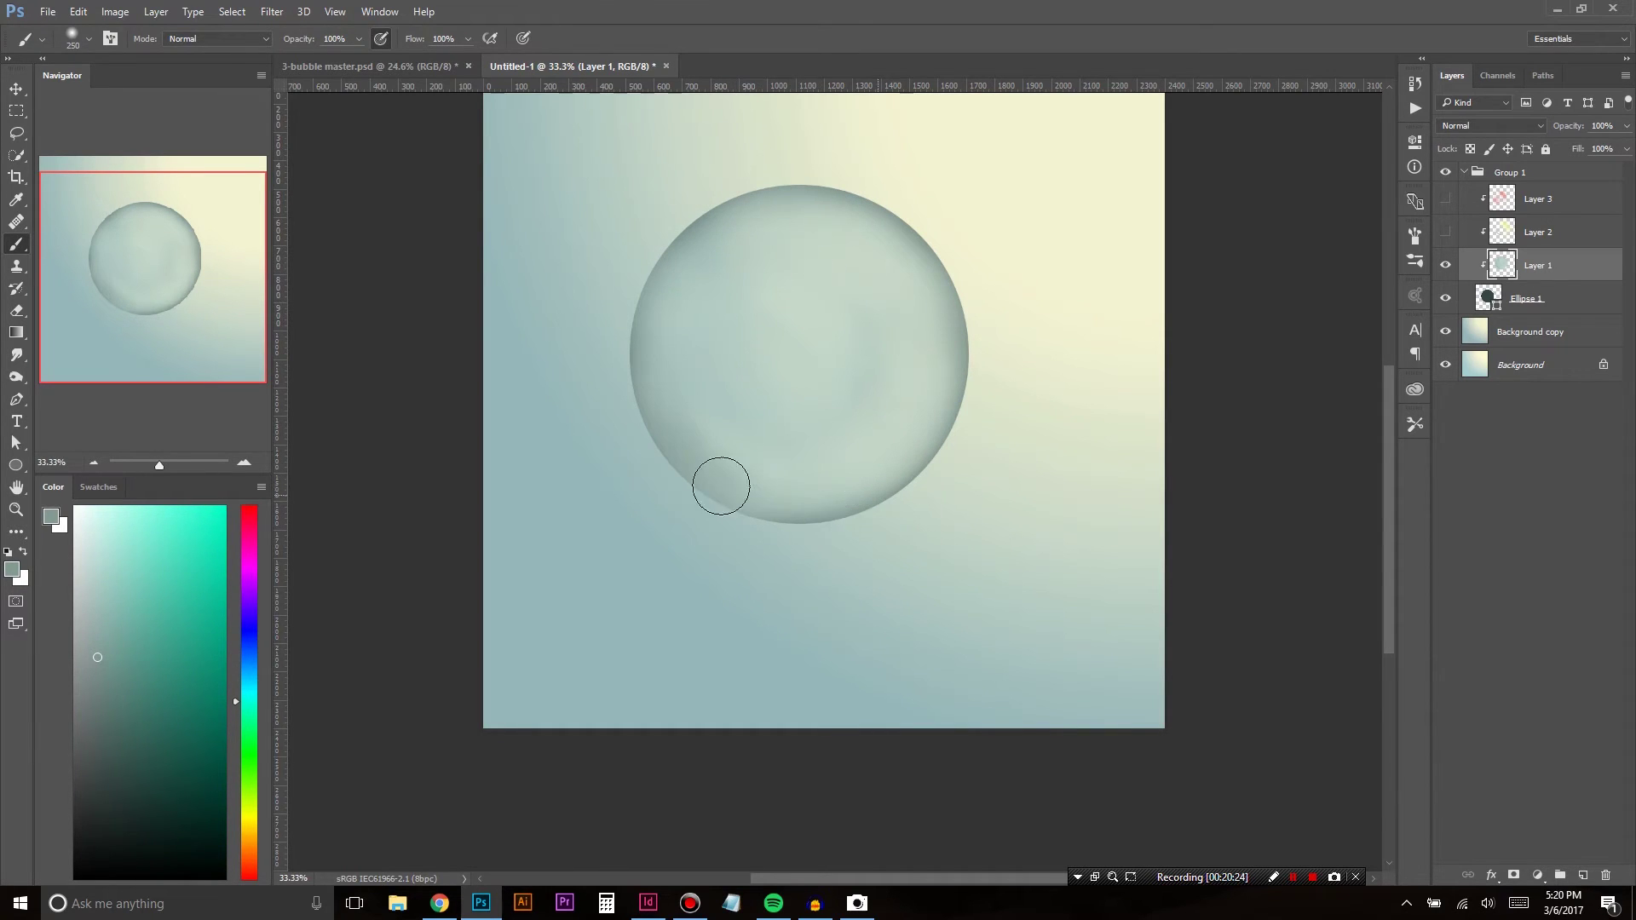
pyautogui.keyDown('alt'); pyautogui.click(1030, 346); pyautogui.keyUp('alt')
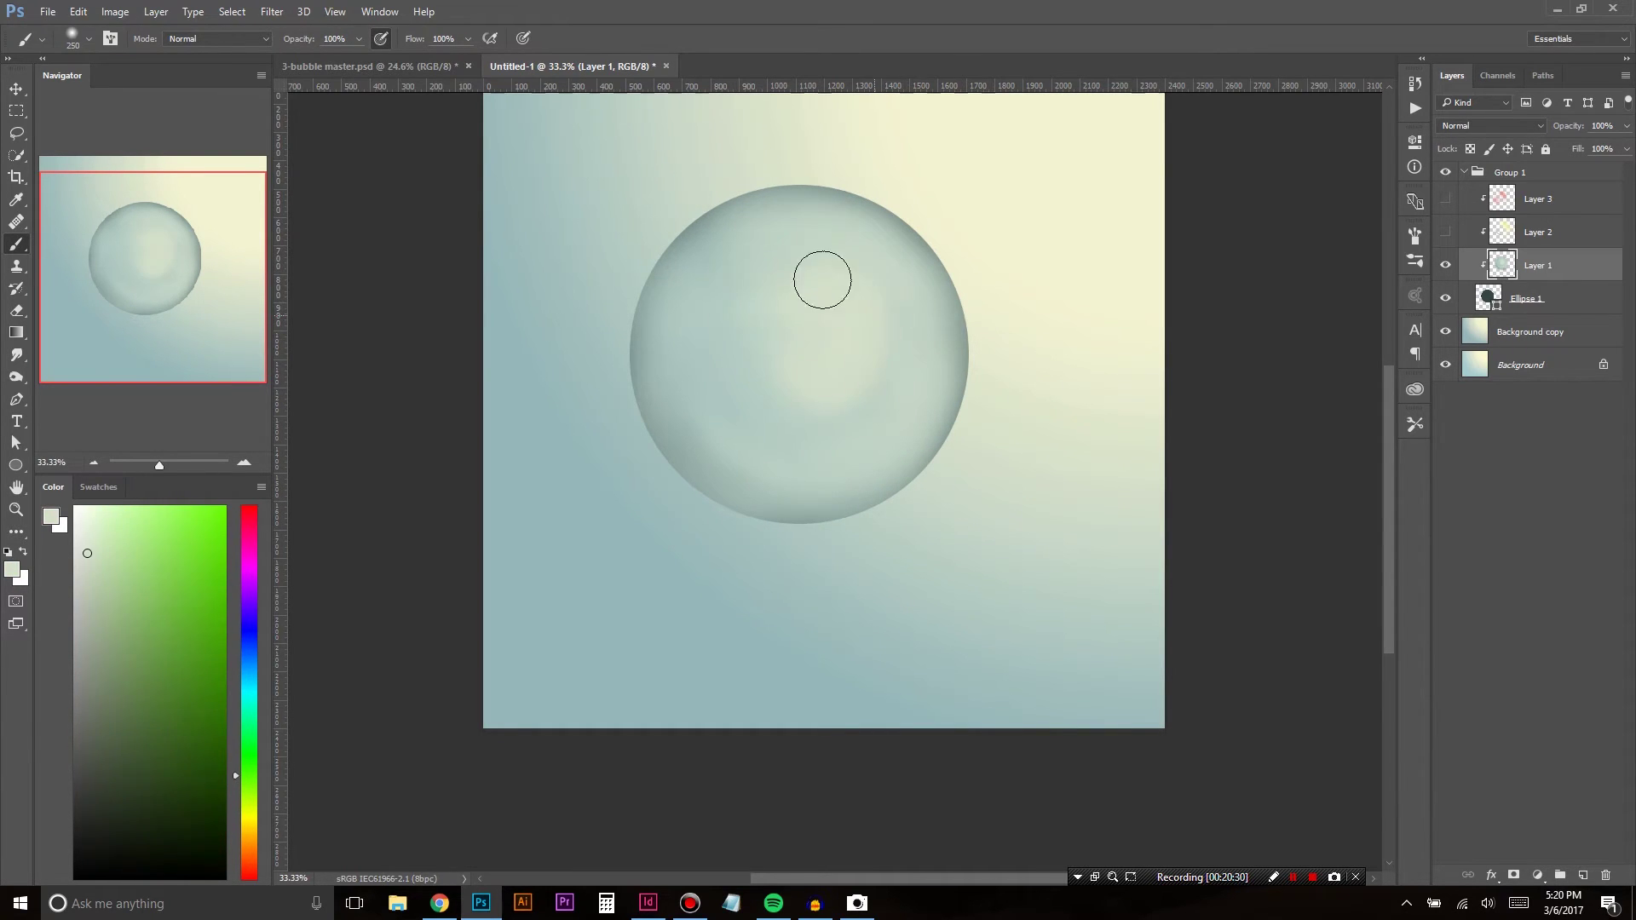
pyautogui.keyDown('alt'); pyautogui.click(788, 397); pyautogui.keyUp('alt')
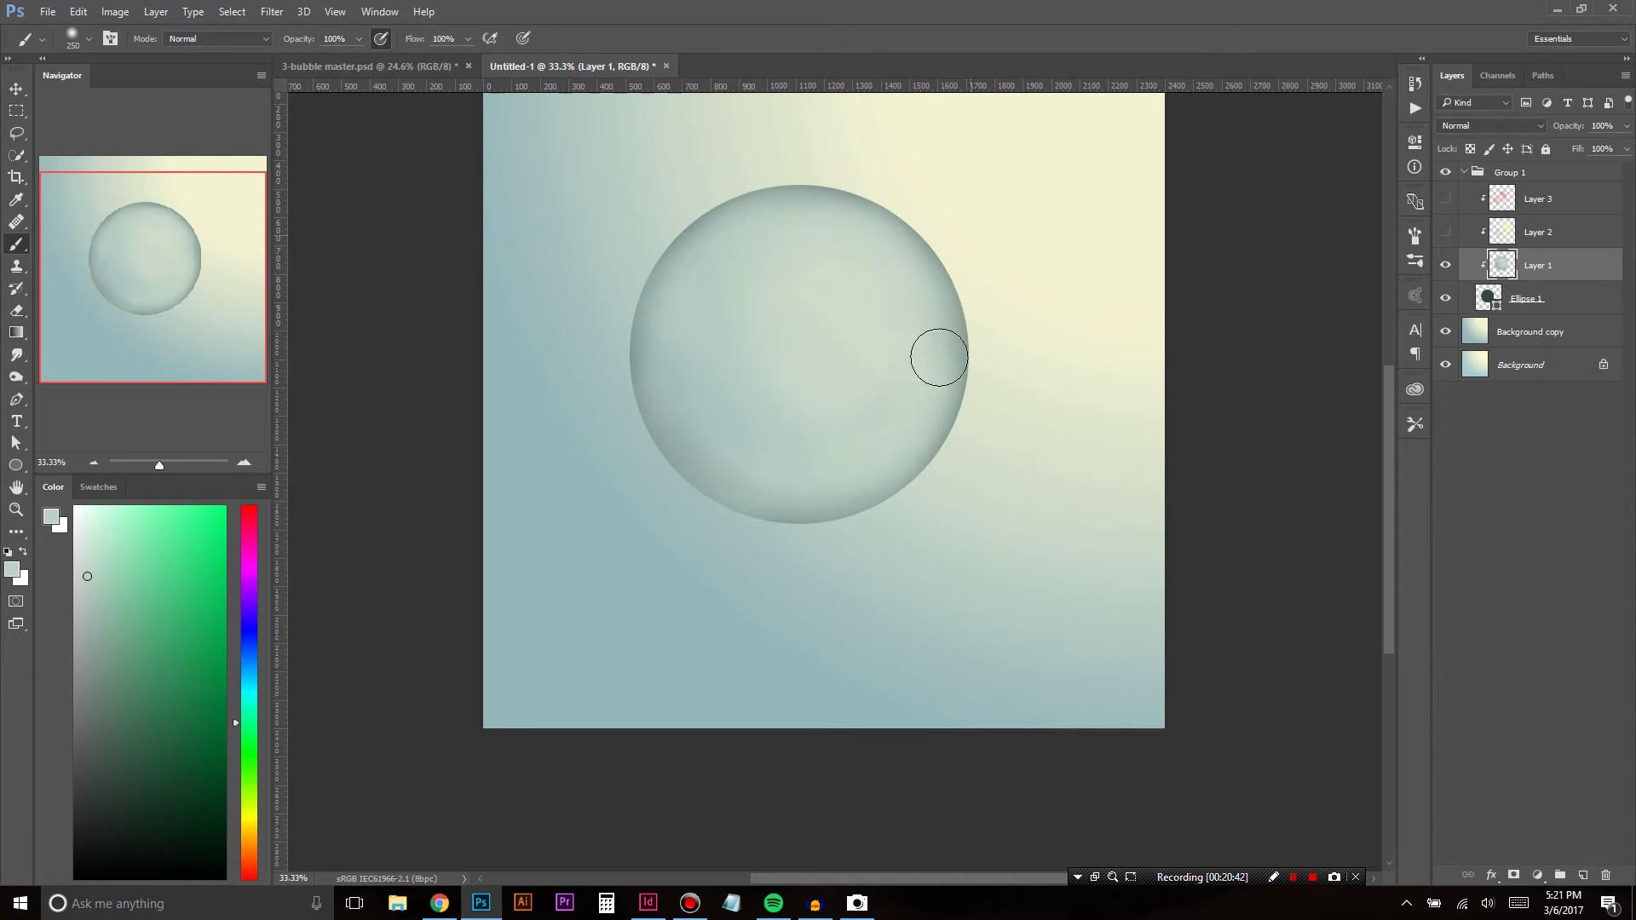
pyautogui.moveTo(882, 224); pyautogui.dragTo(933, 275)
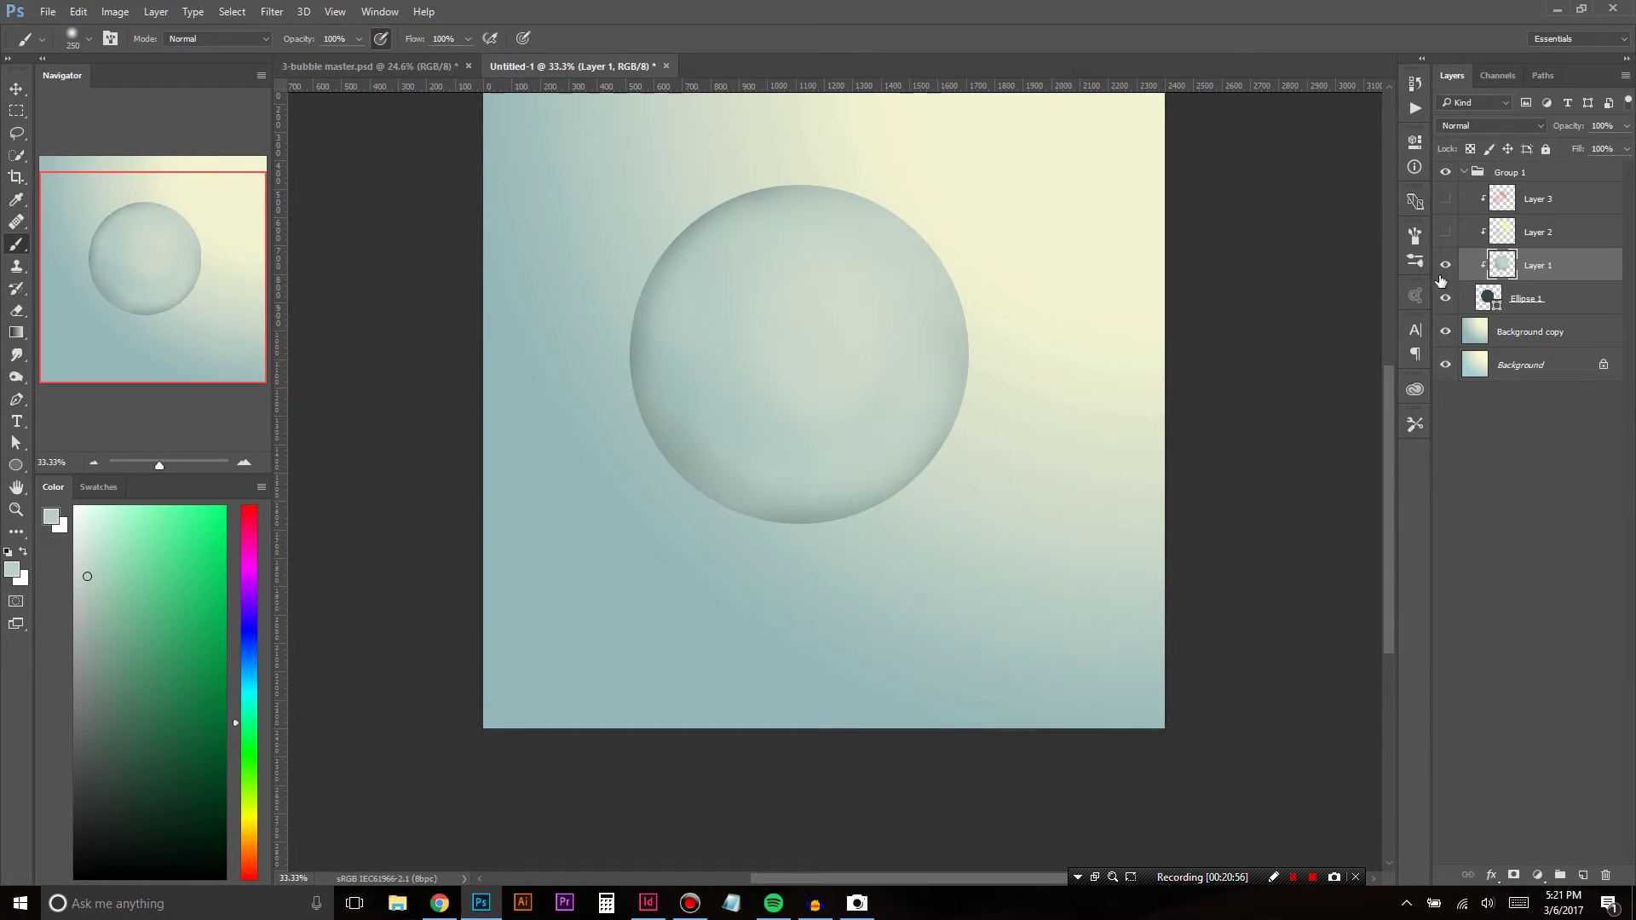
# Step: Compare the bubble with and without Layer 2, ending with Layer 2 hidden and the Eraser active
pyautogui.click(1445, 232)
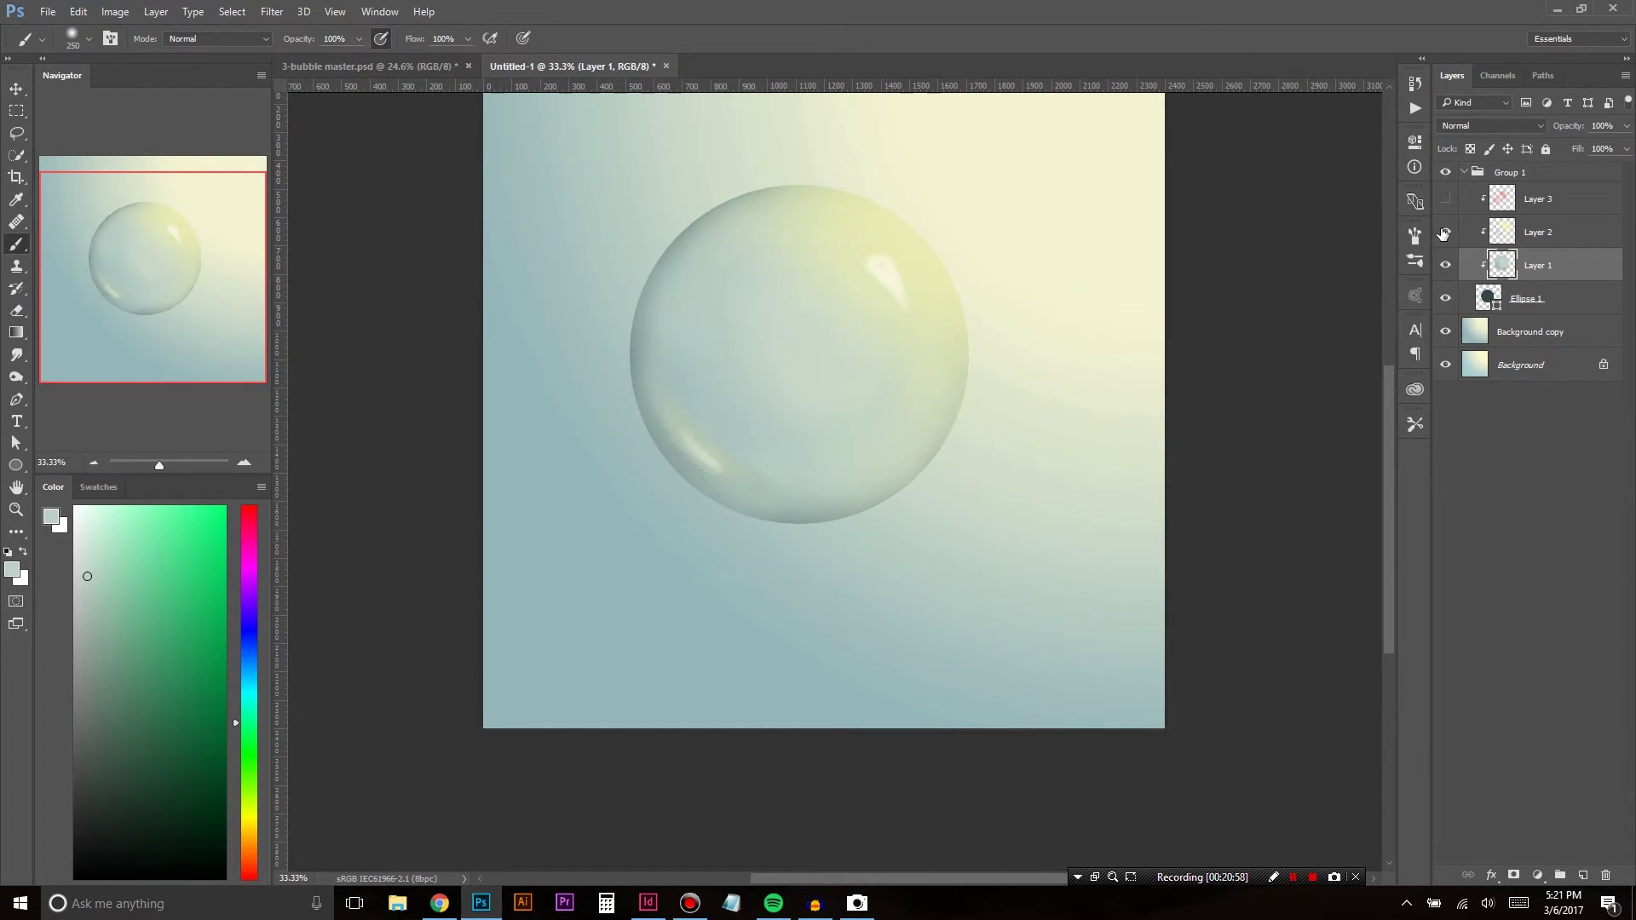
pyautogui.click(1445, 233)
pyautogui.click(1447, 233)
pyautogui.click(1446, 232)
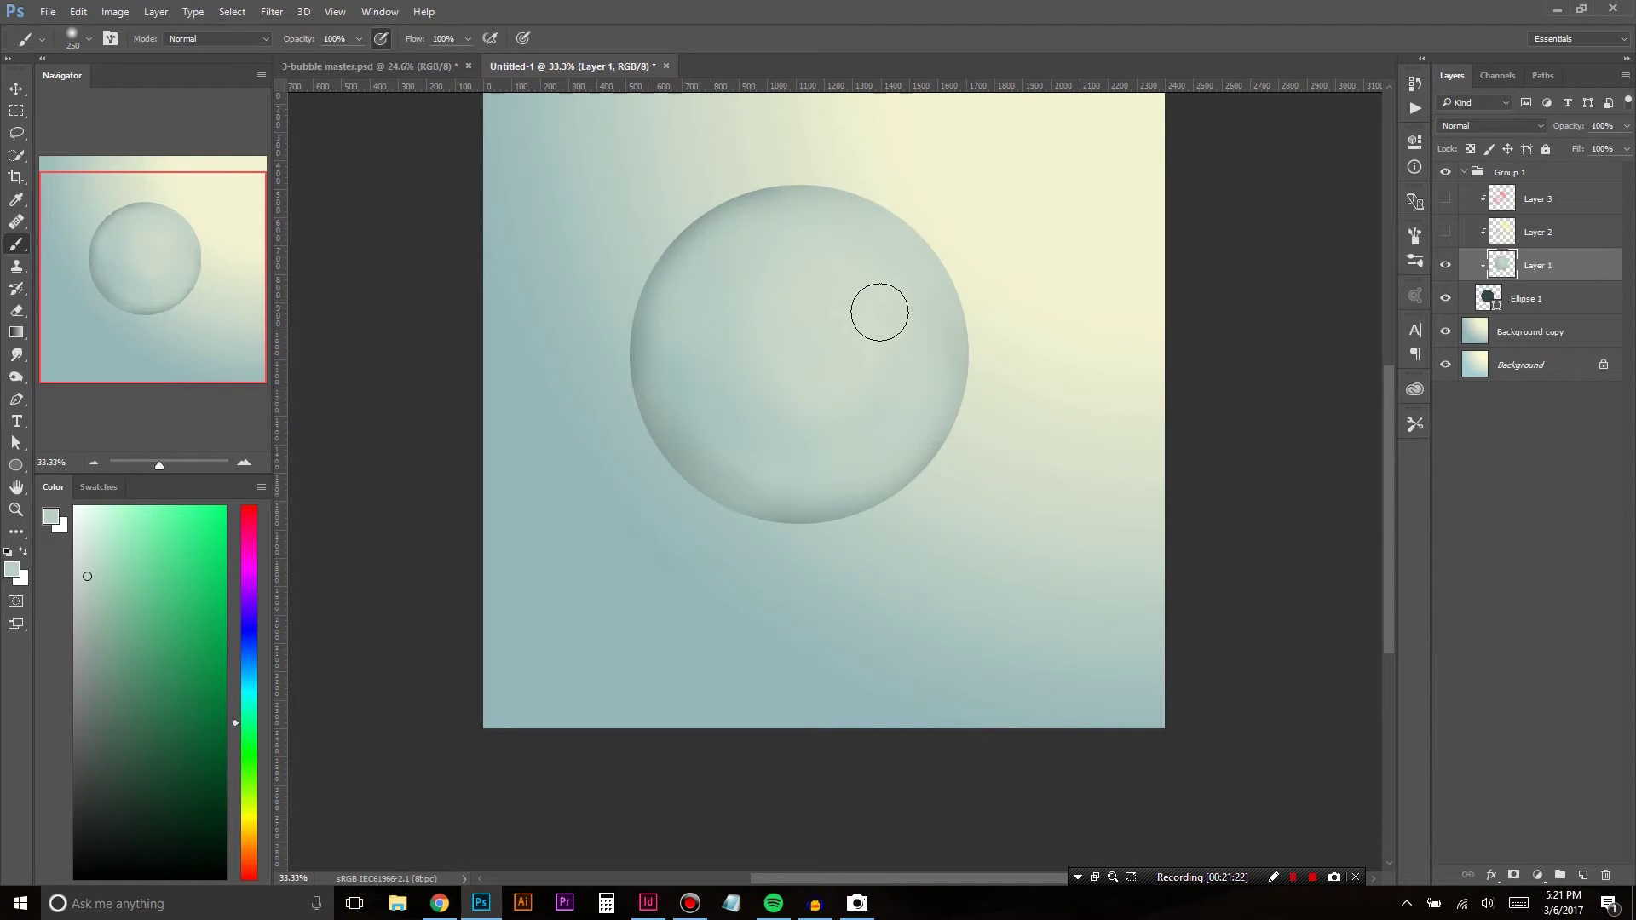
pyautogui.press('e')
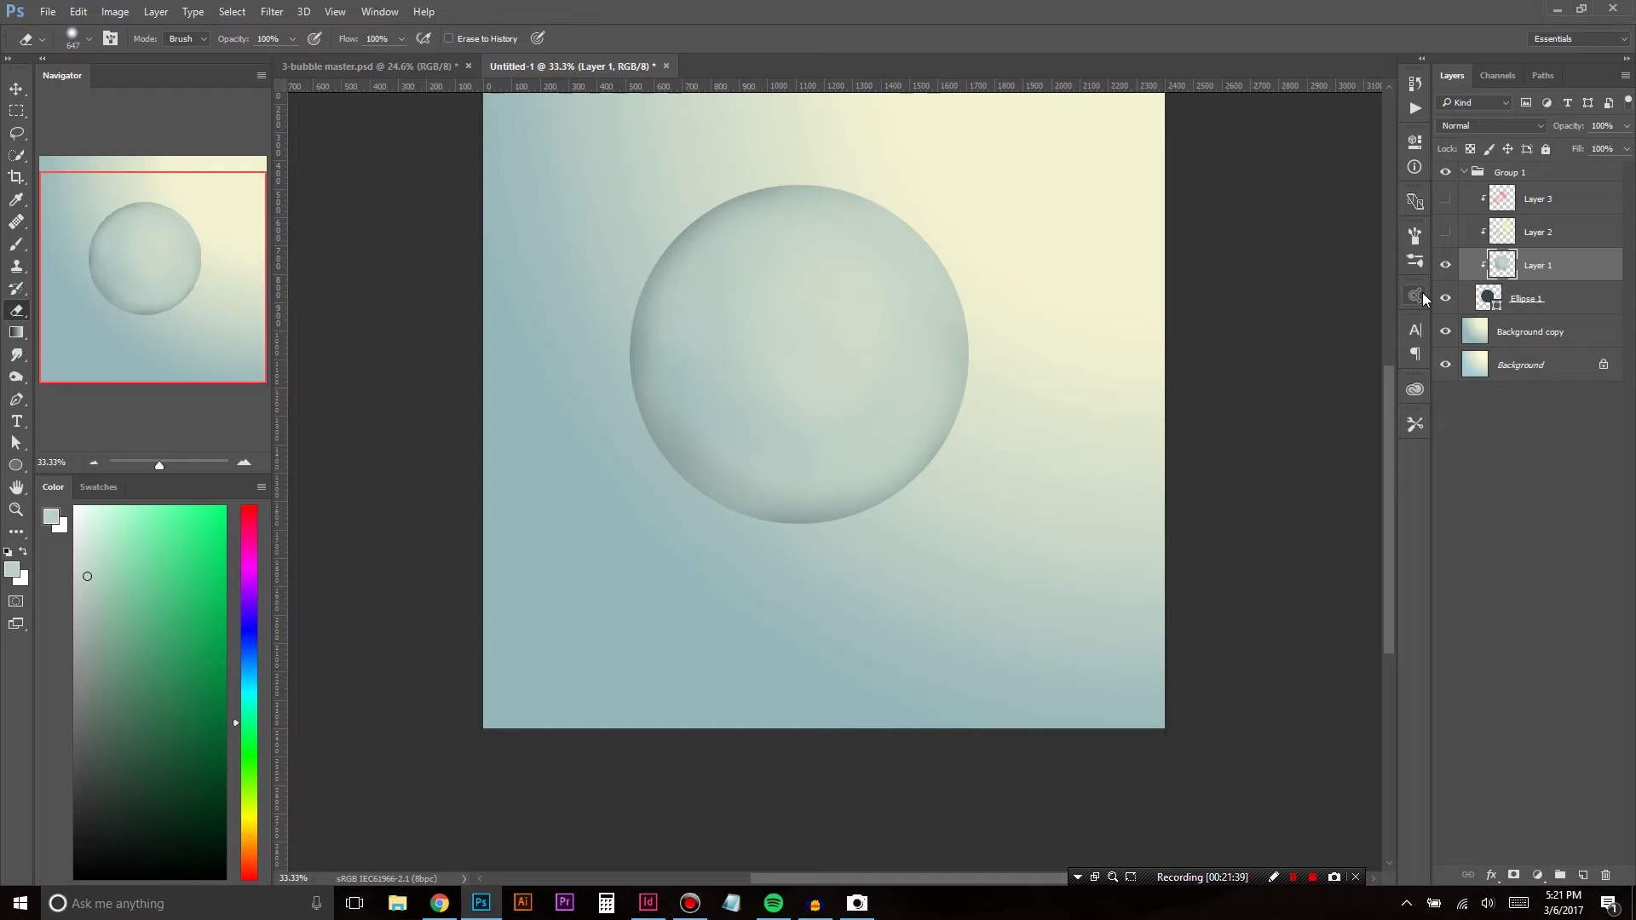
# Step: Show Layer 2's highlights and Layer 3's tint, flicking Layer 2 off and on to compare
pyautogui.click(1445, 232)
pyautogui.click(1446, 199)
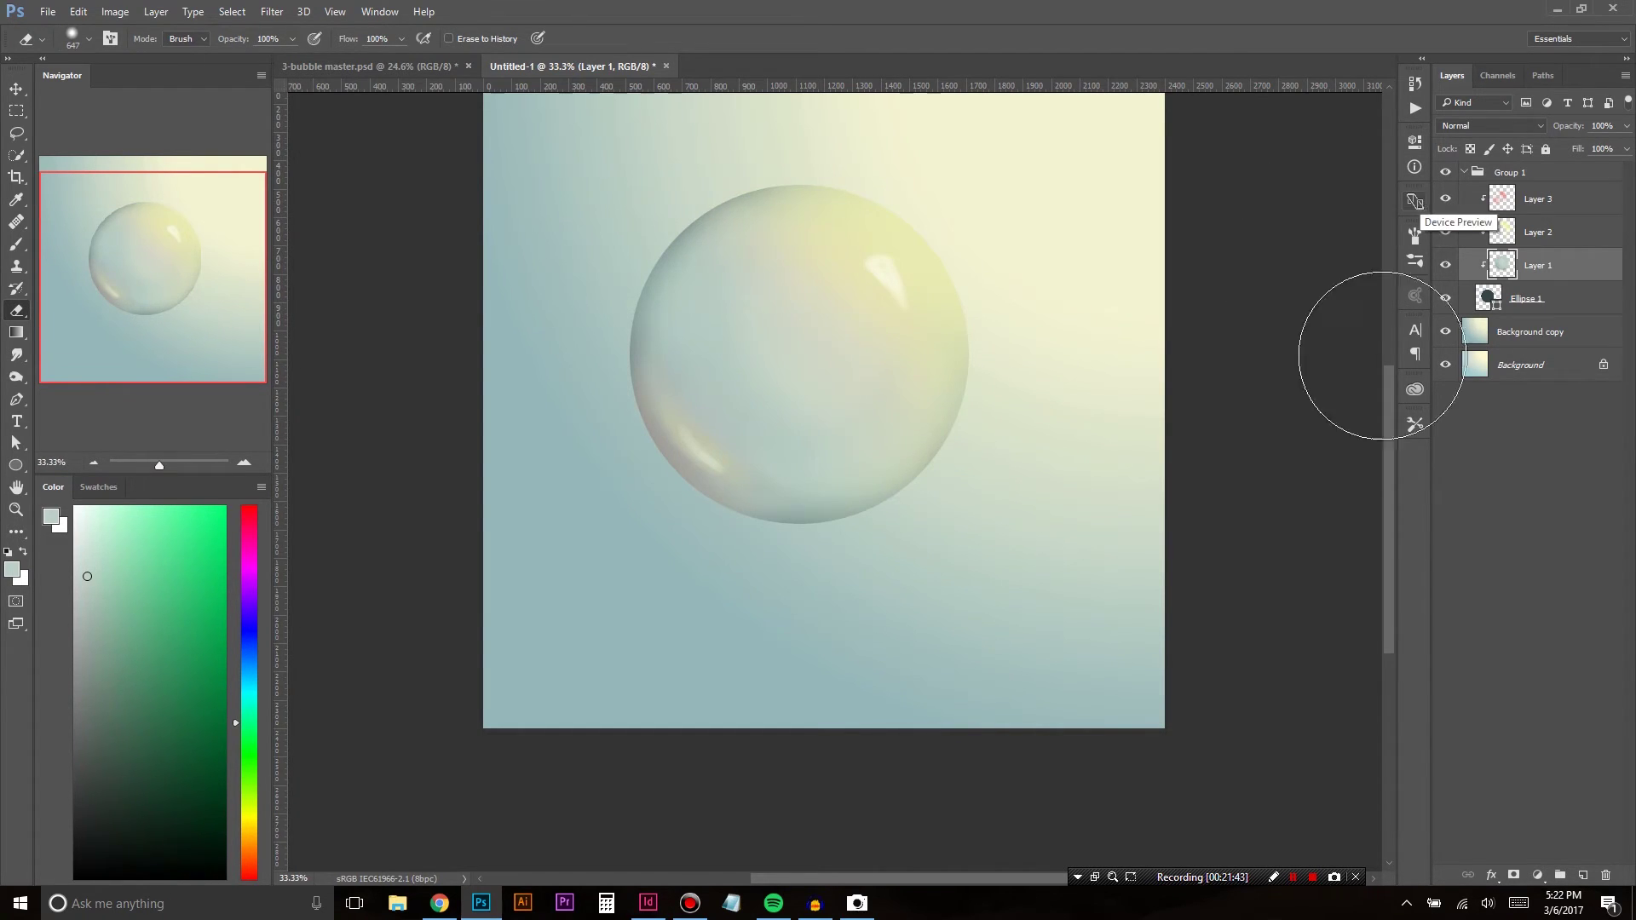
pyautogui.click(1446, 231)
pyautogui.click(1446, 232)
pyautogui.click(1448, 232)
pyautogui.click(1449, 232)
pyautogui.click(1448, 232)
pyautogui.click(1449, 232)
# Step: Make Layer 2 the working layer, leaving both Layer 2 and Layer 3 visible
pyautogui.click(1470, 222)
pyautogui.click(1446, 232)
pyautogui.click(1446, 231)
pyautogui.click(1447, 205)
pyautogui.click(1446, 199)
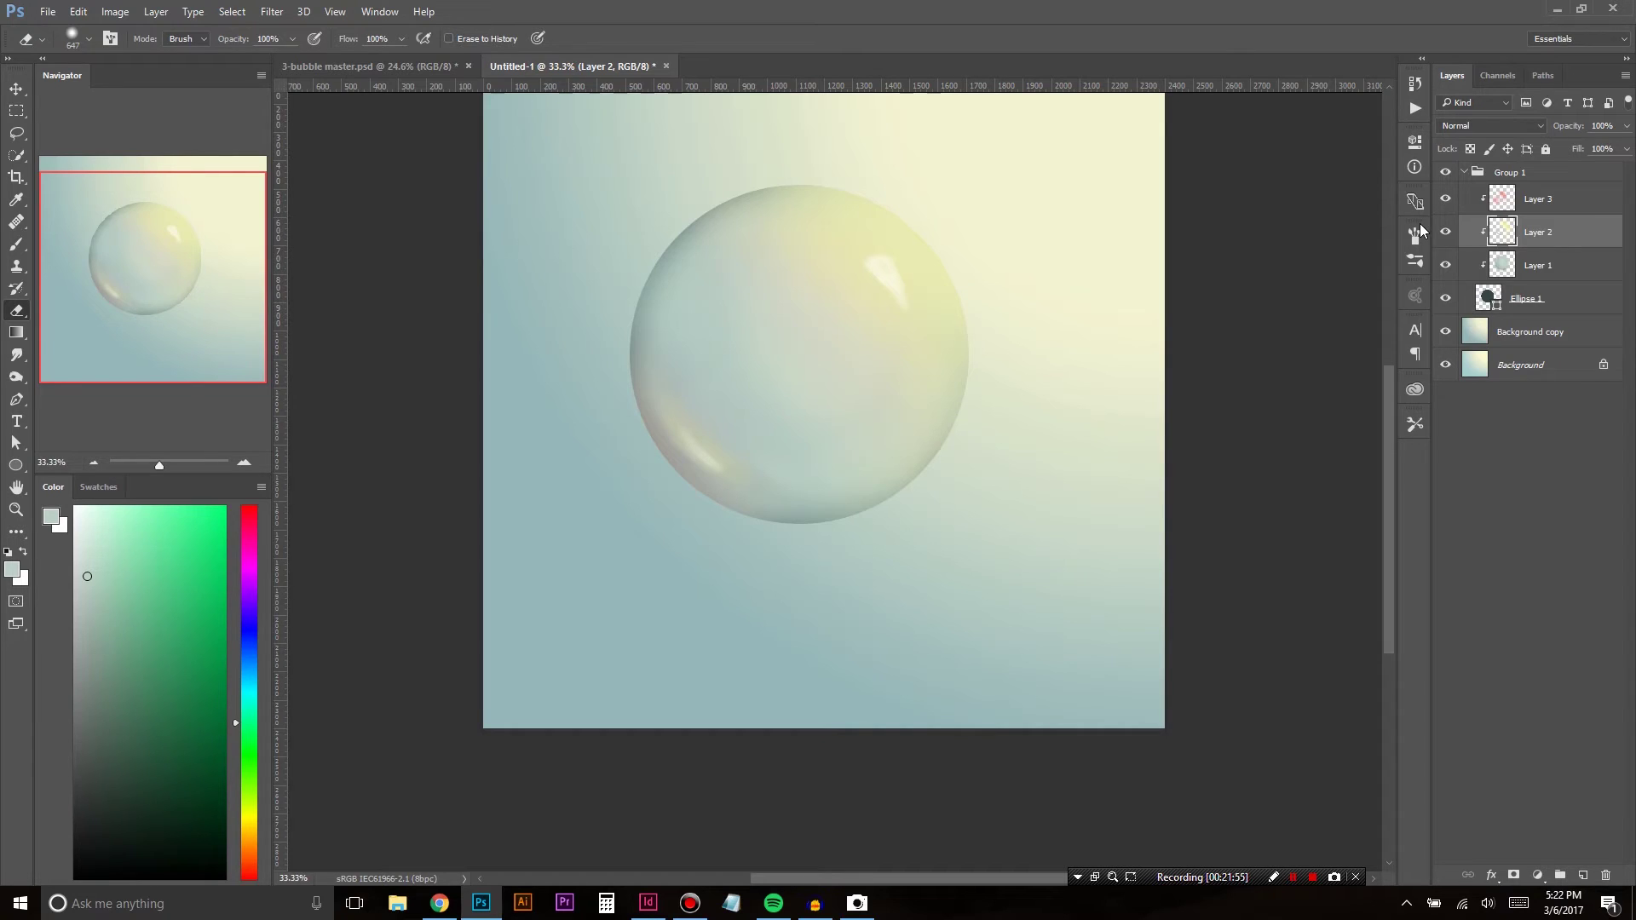
# Step: Duplicate Group 1 and shrink the copy to about 57%, shifted down and right
pyautogui.click(1467, 173)
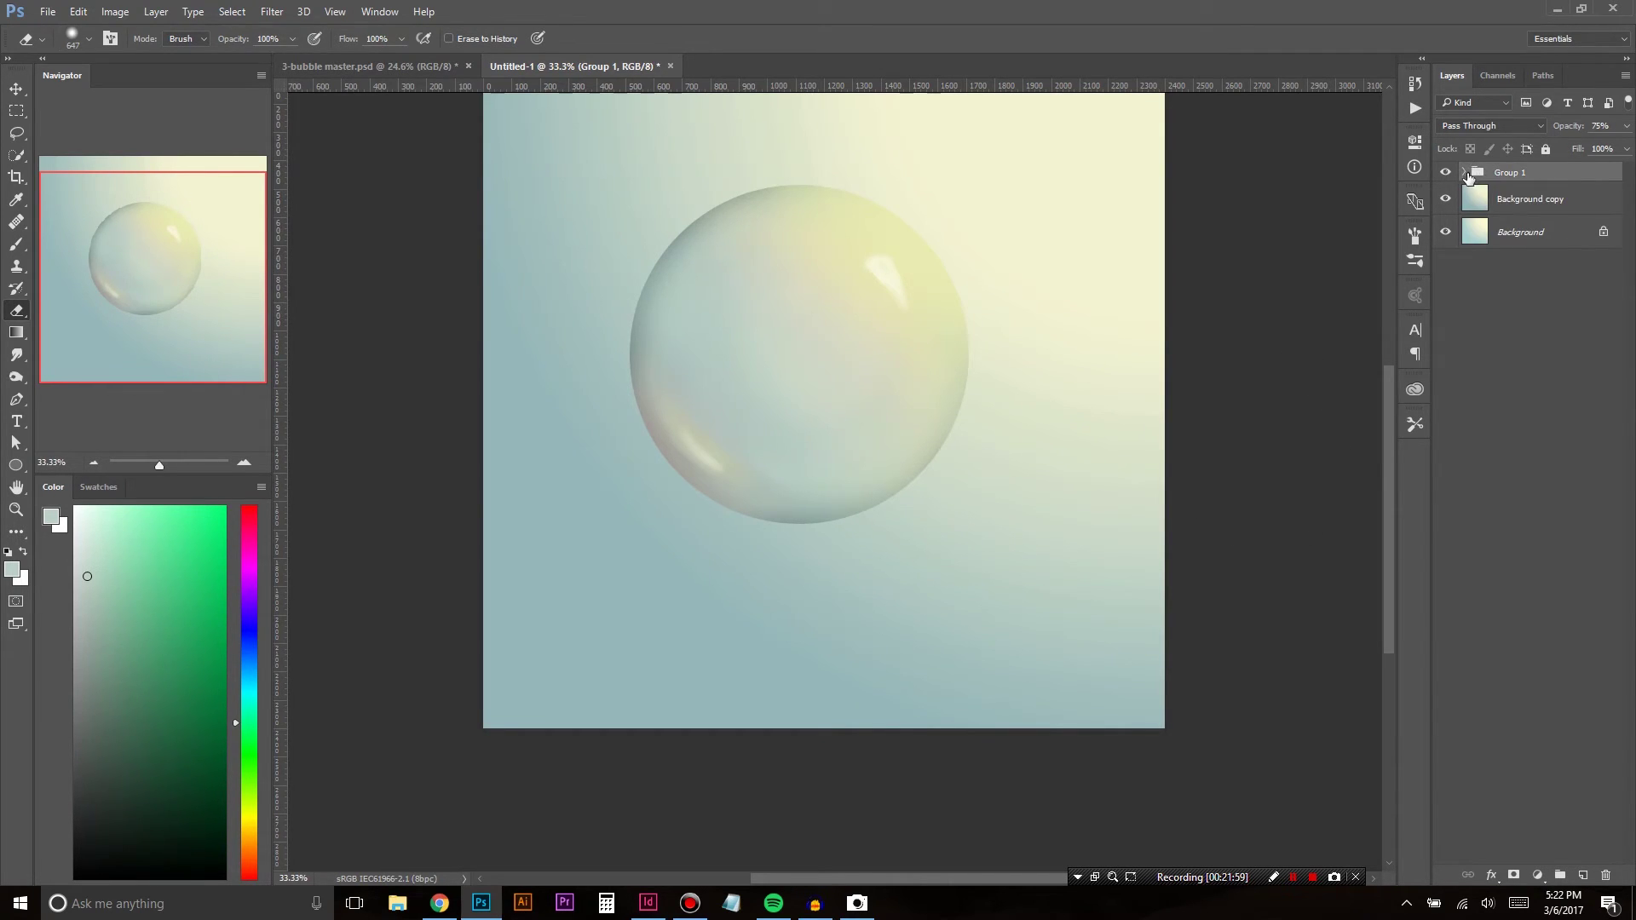
pyautogui.hotkey('ctrl', 'j')
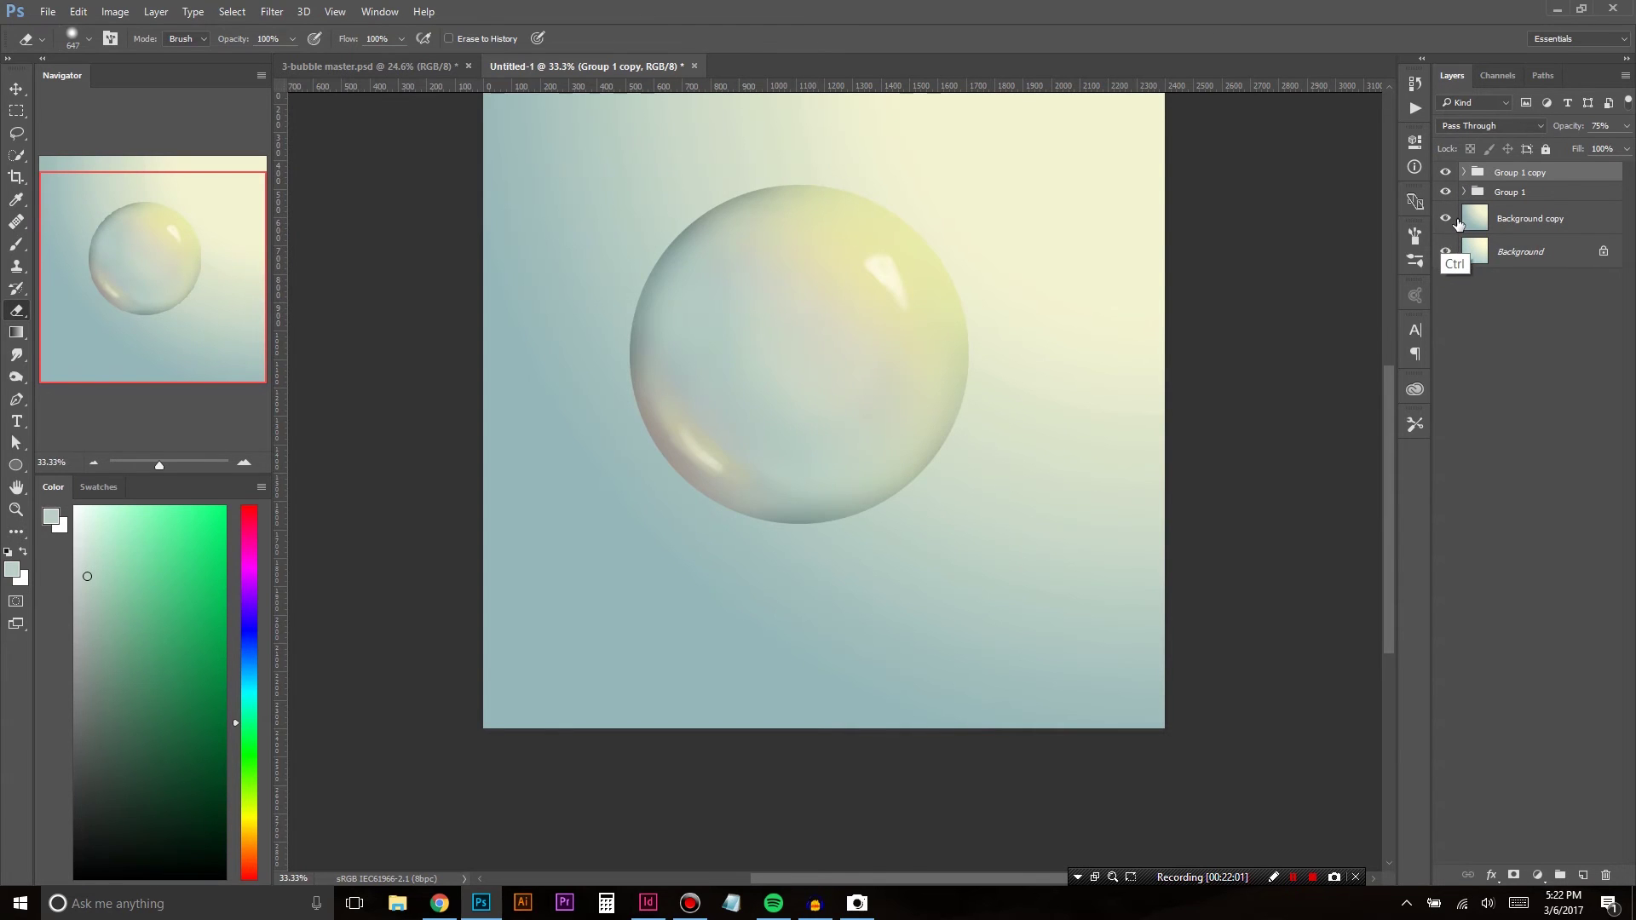
pyautogui.hotkey('ctrl', 't')
pyautogui.moveTo(983, 477); pyautogui.dragTo(1049, 544)
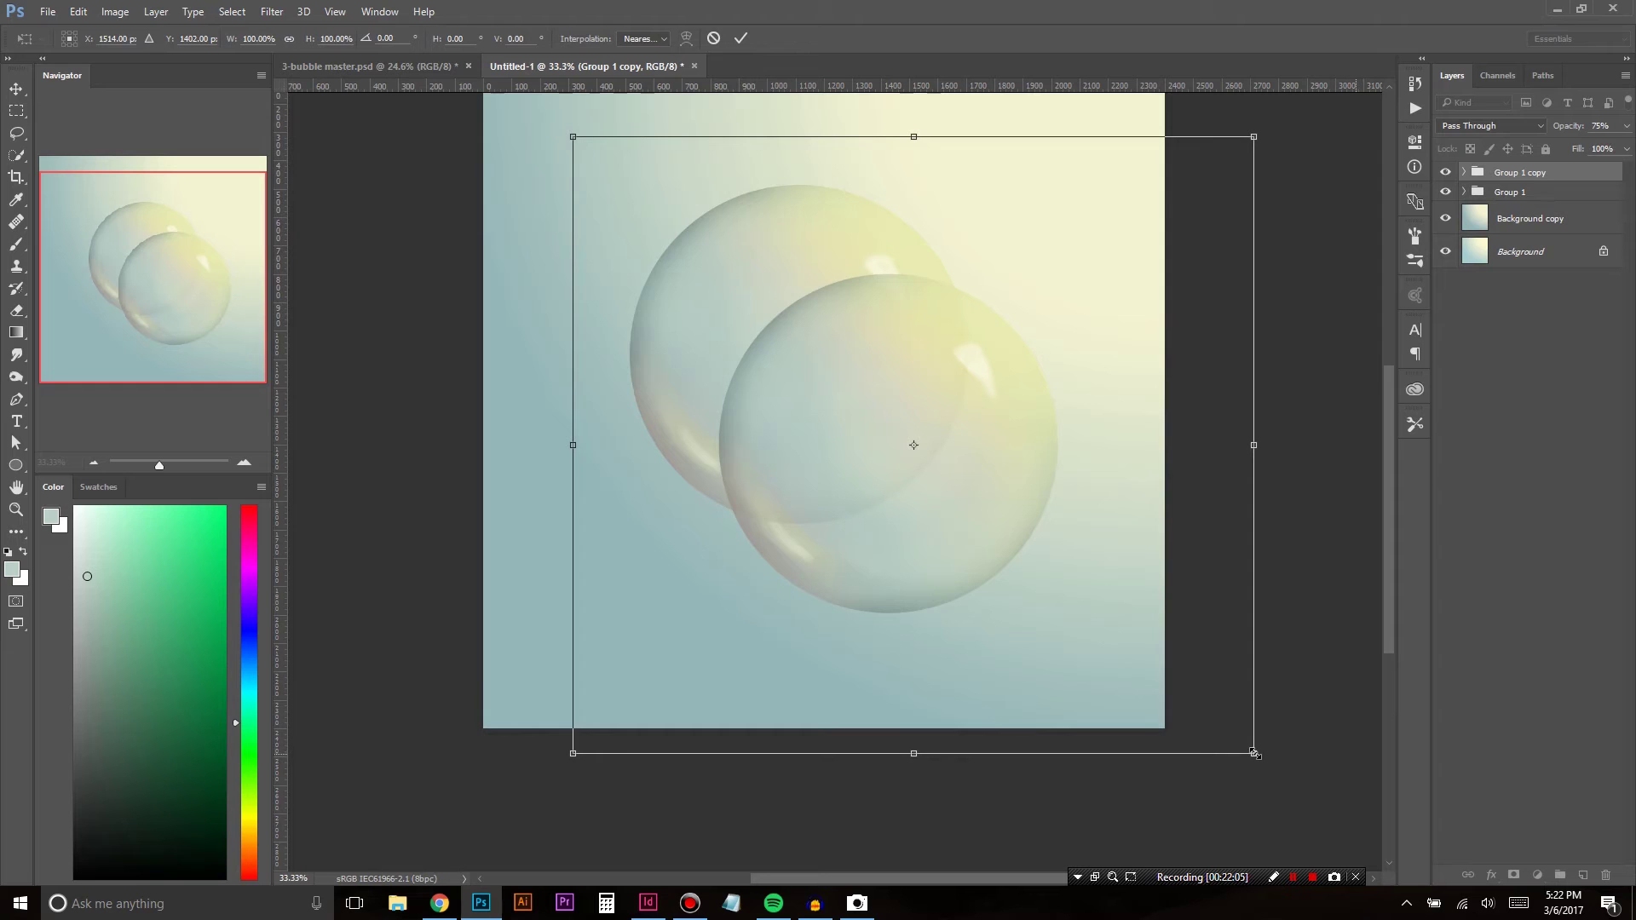
pyautogui.moveTo(1255, 753); pyautogui.dragTo(1176, 628)
pyautogui.moveTo(1002, 519); pyautogui.dragTo(1060, 582)
pyautogui.moveTo(1201, 732); pyautogui.dragTo(1160, 693)
pyautogui.press('e')
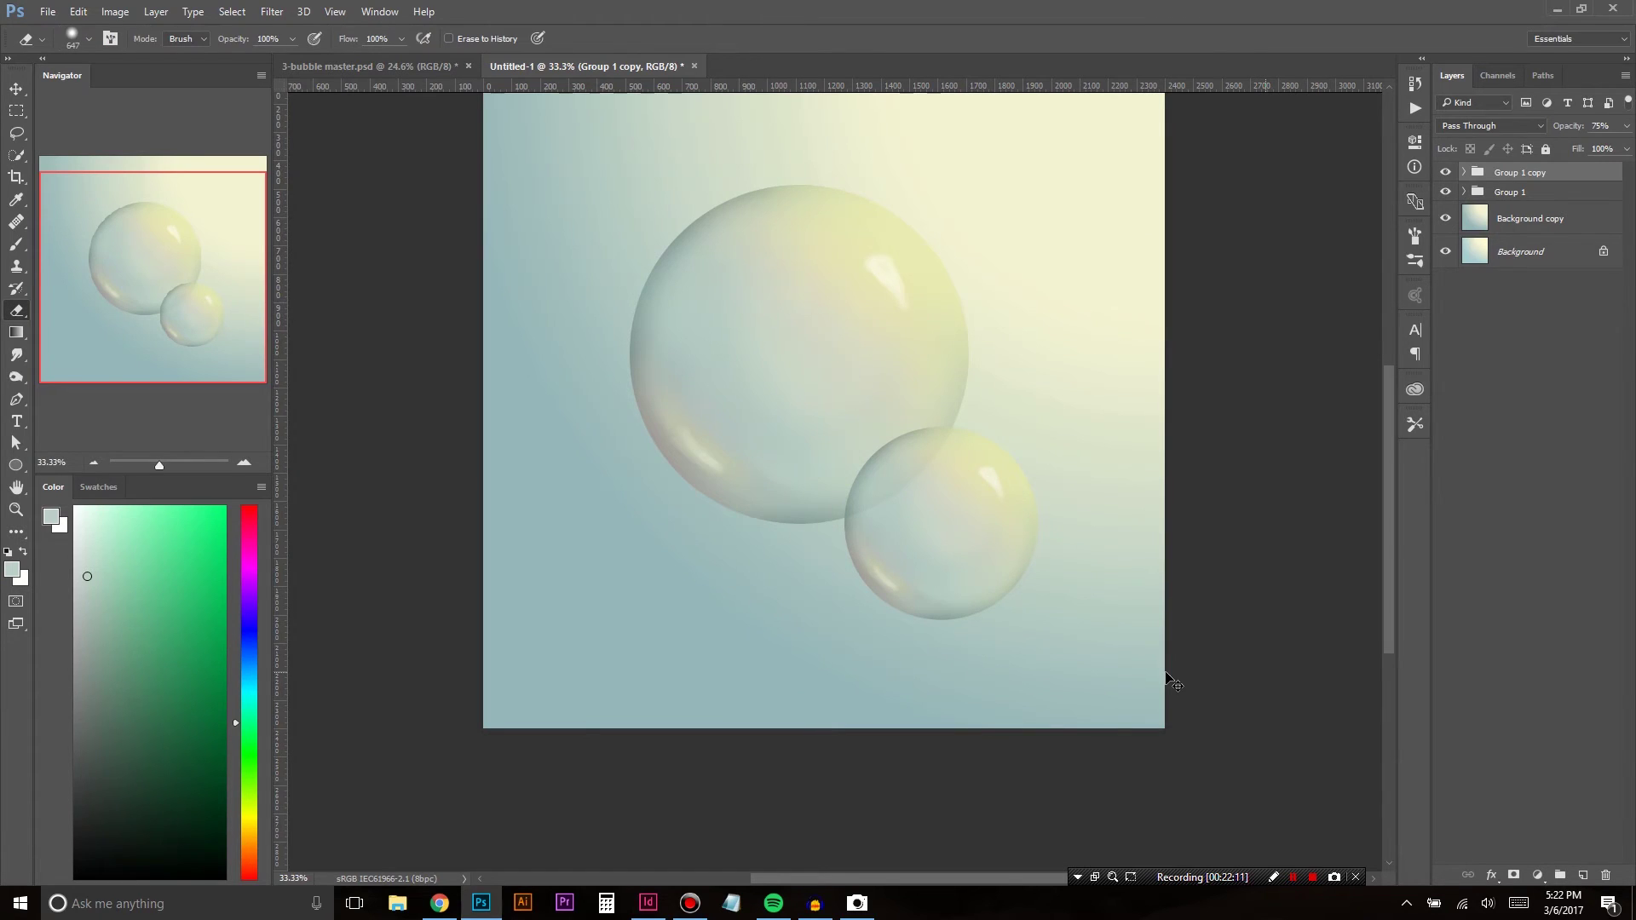
# Step: Remove the extra duplicate and undo the copy's move and resize so it sits over the original
pyautogui.hotkey('ctrl', 'j')
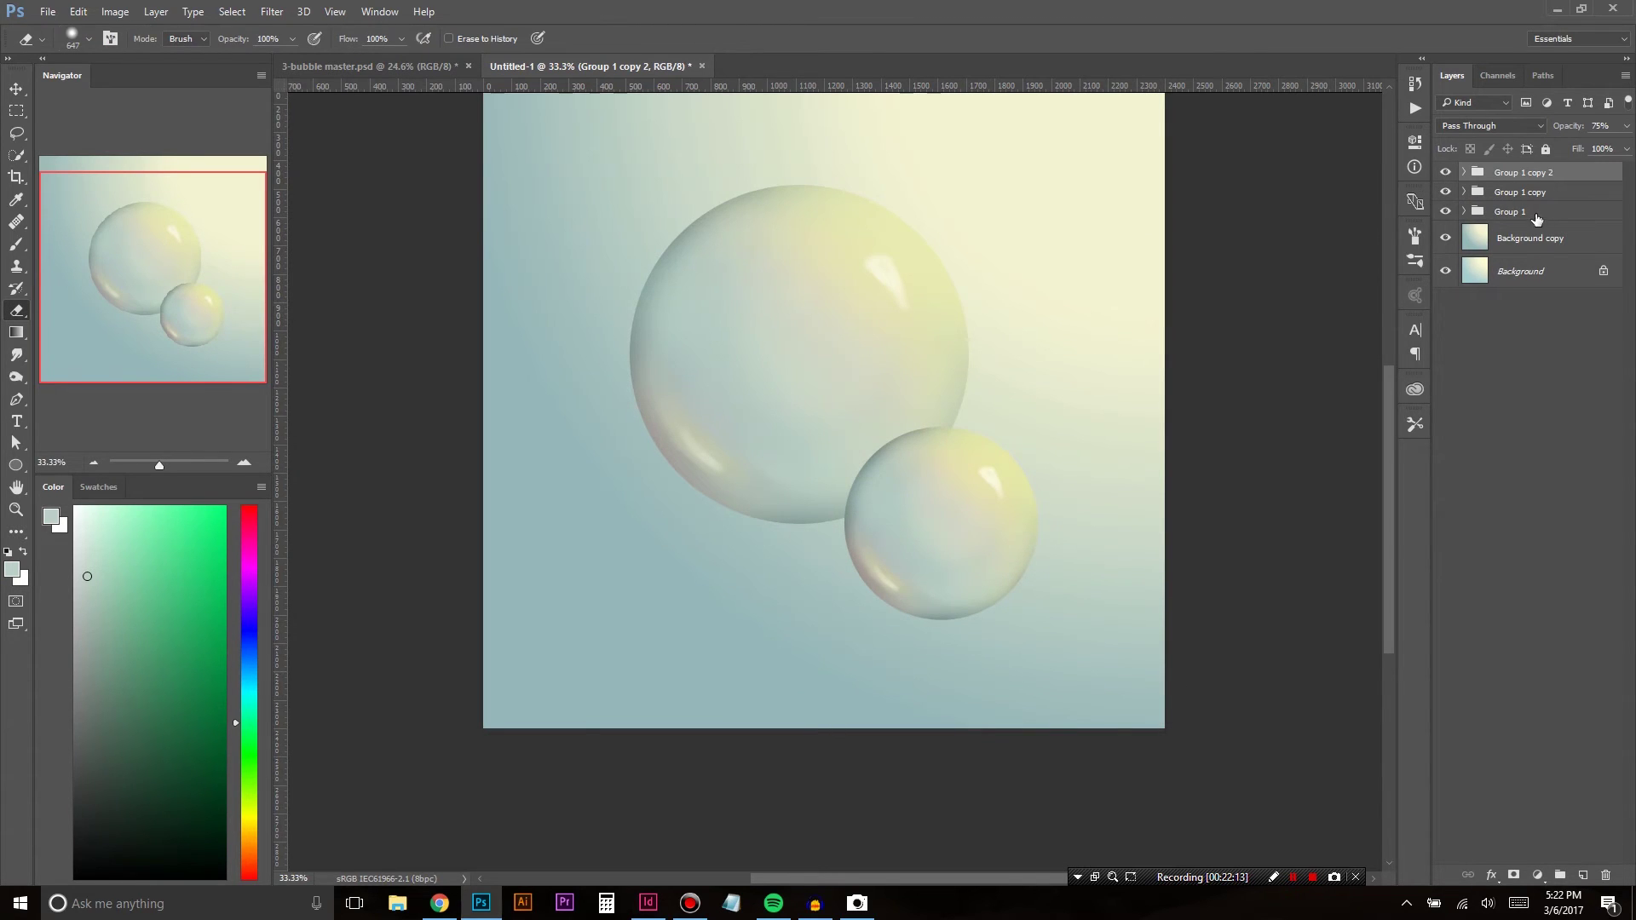
pyautogui.hotkey('ctrl', 'z')
pyautogui.rightClick(1501, 173)
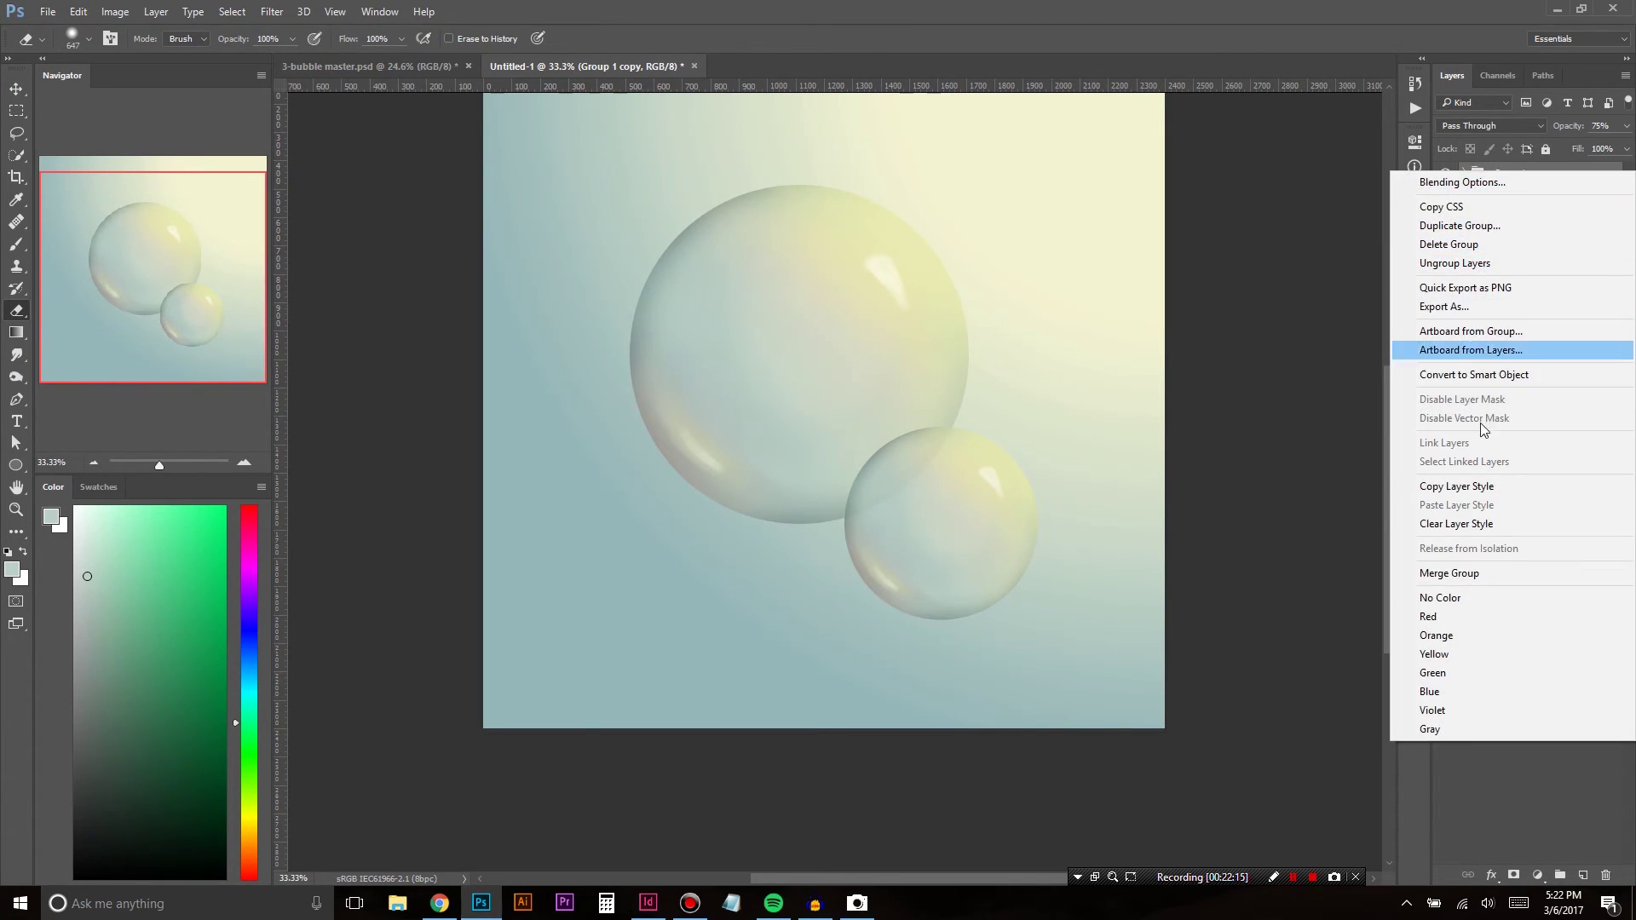
pyautogui.click(1532, 170)
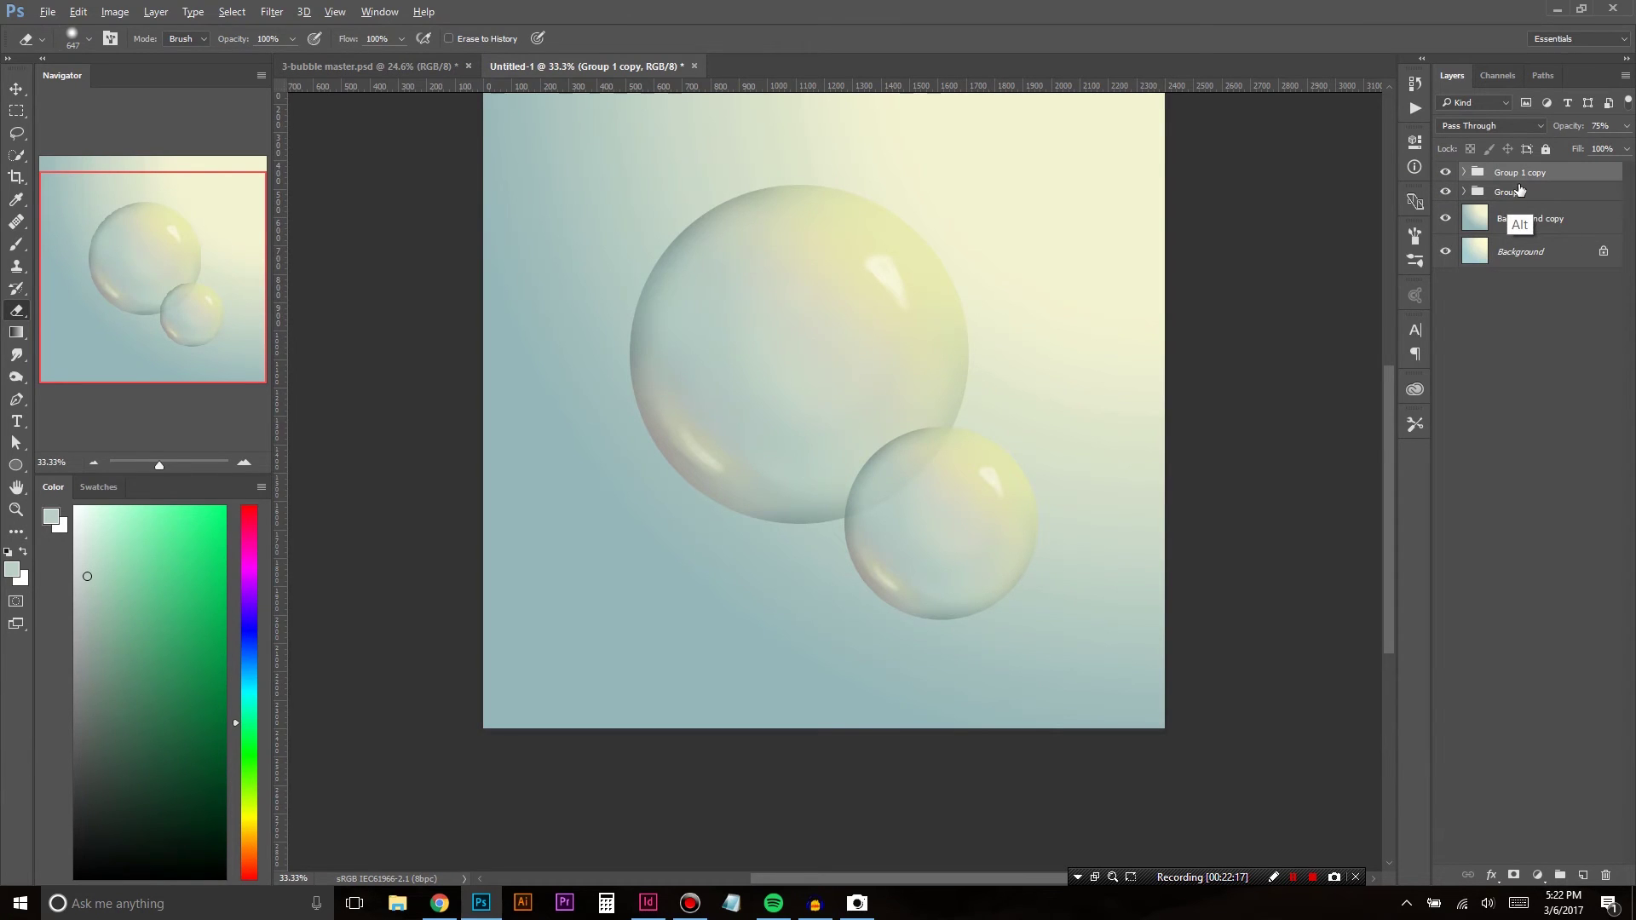
pyautogui.hotkey('ctrl', 'z')
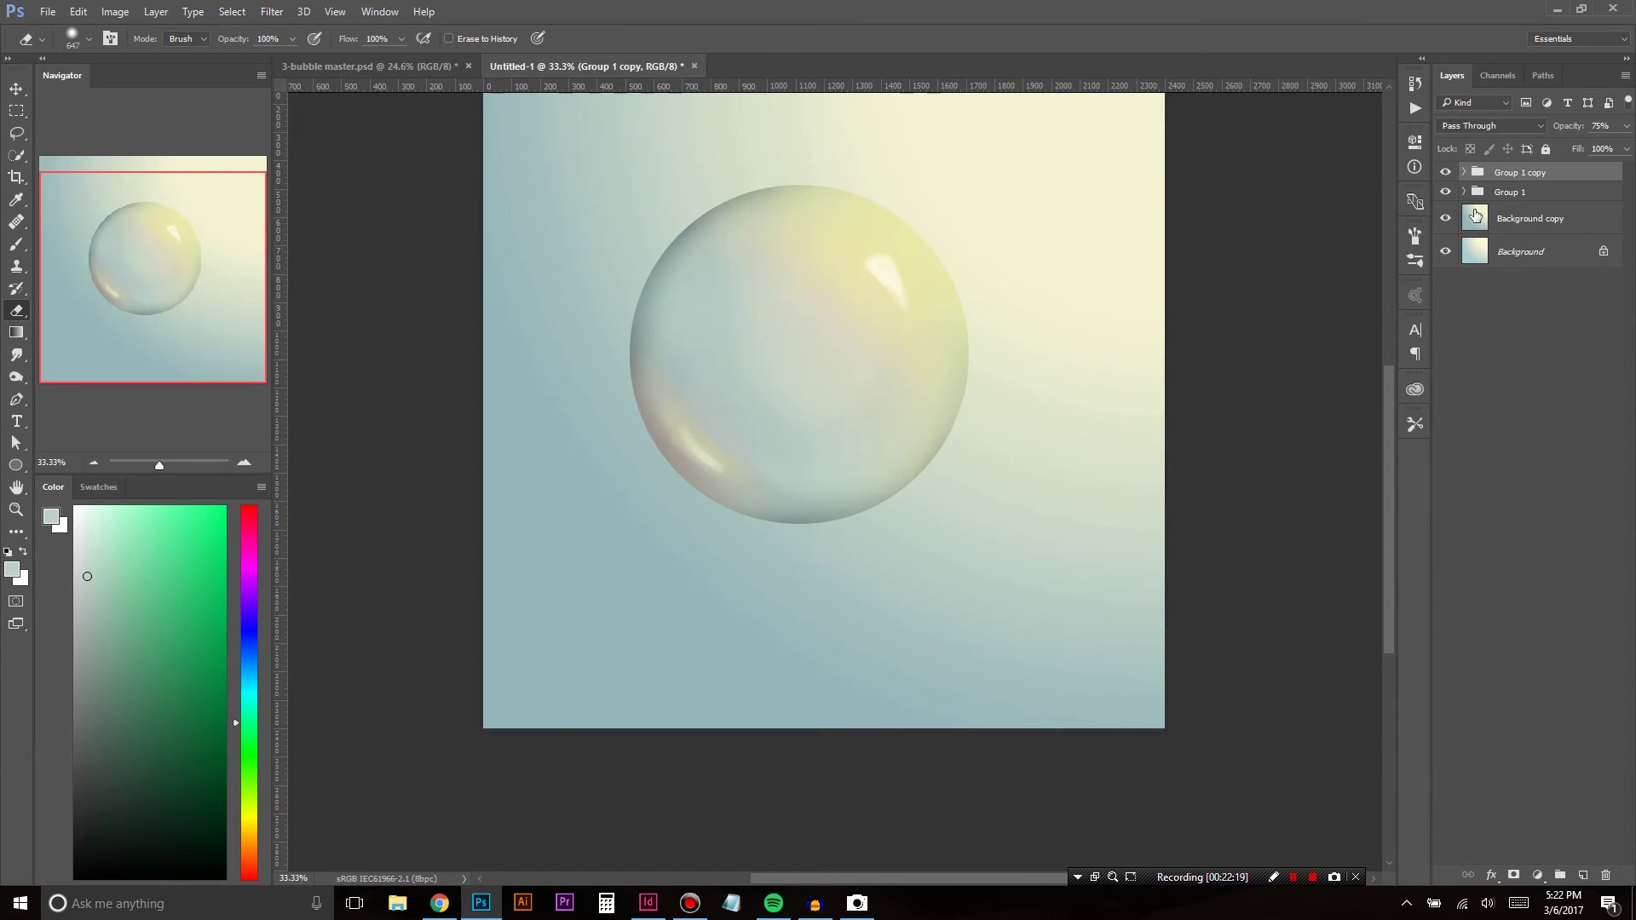
# Step: Convert Group 1 copy to a smart object, moving it down-right and scaling it to about 79%
pyautogui.rightClick(1507, 174)
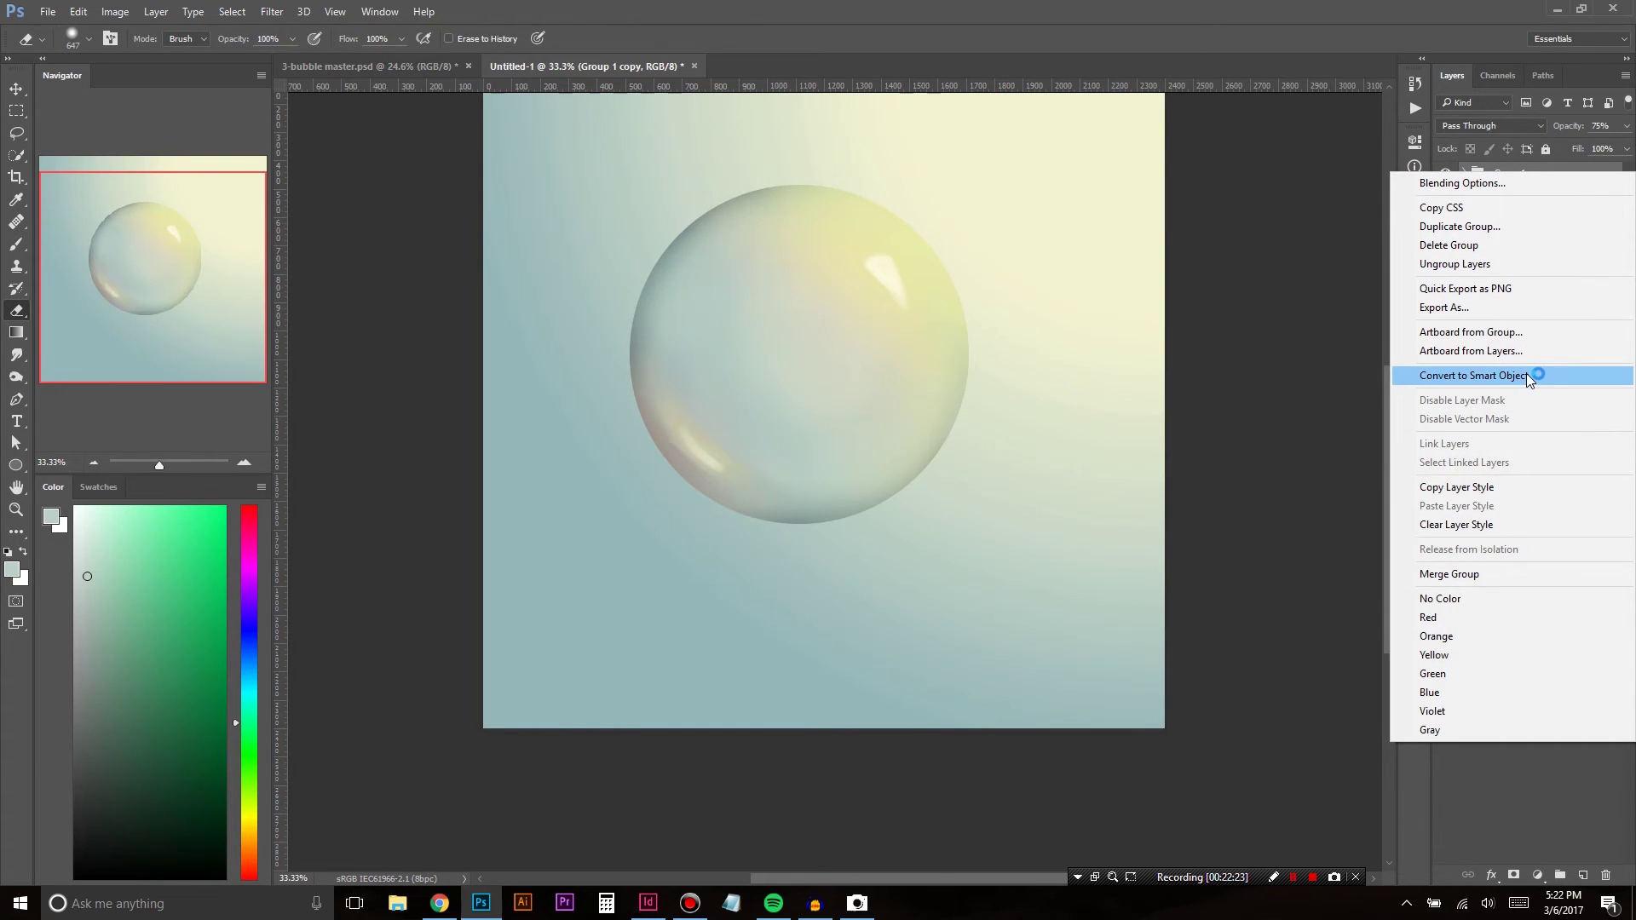
pyautogui.click(1474, 376)
pyautogui.hotkey('ctrl', 't')
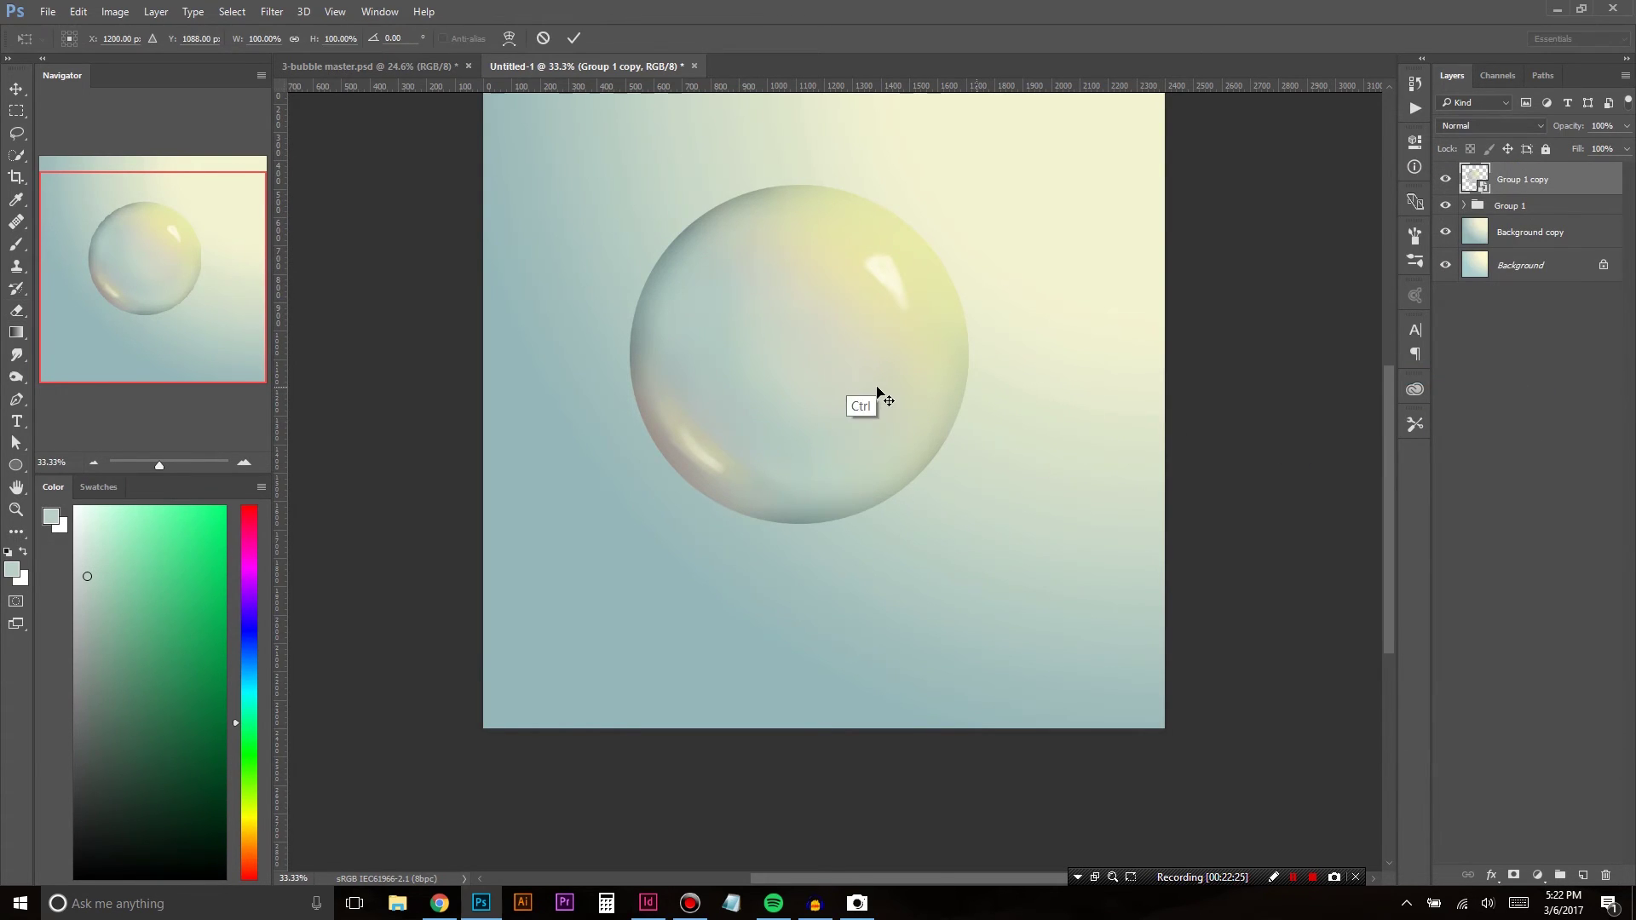
pyautogui.moveTo(887, 390); pyautogui.dragTo(993, 452)
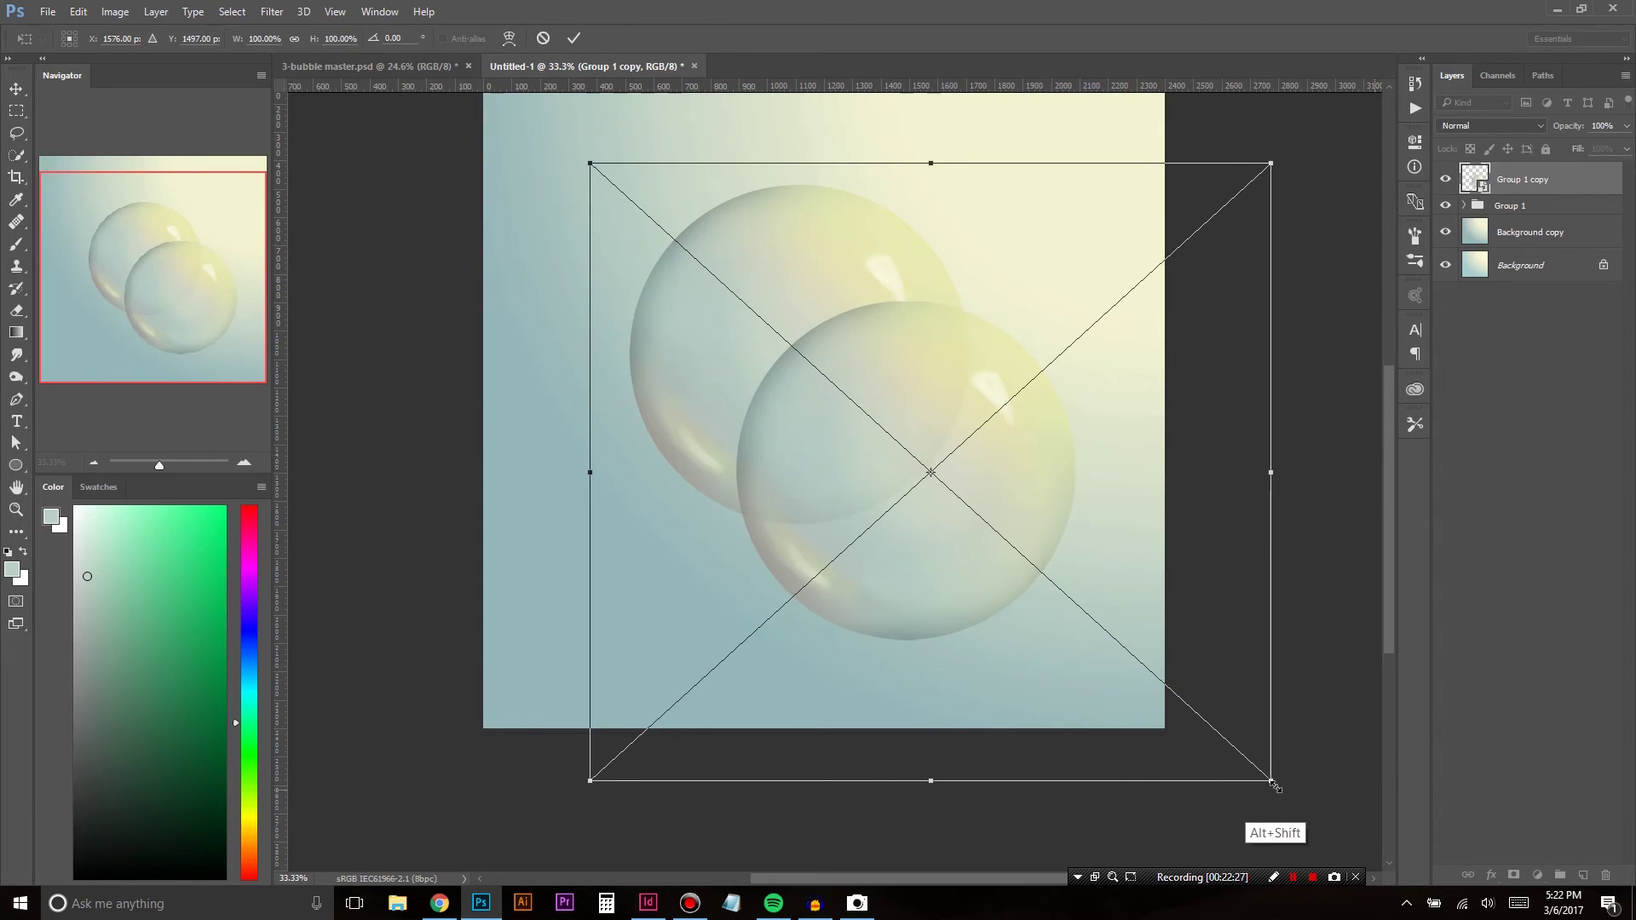
pyautogui.moveTo(1276, 786); pyautogui.dragTo(1202, 661)
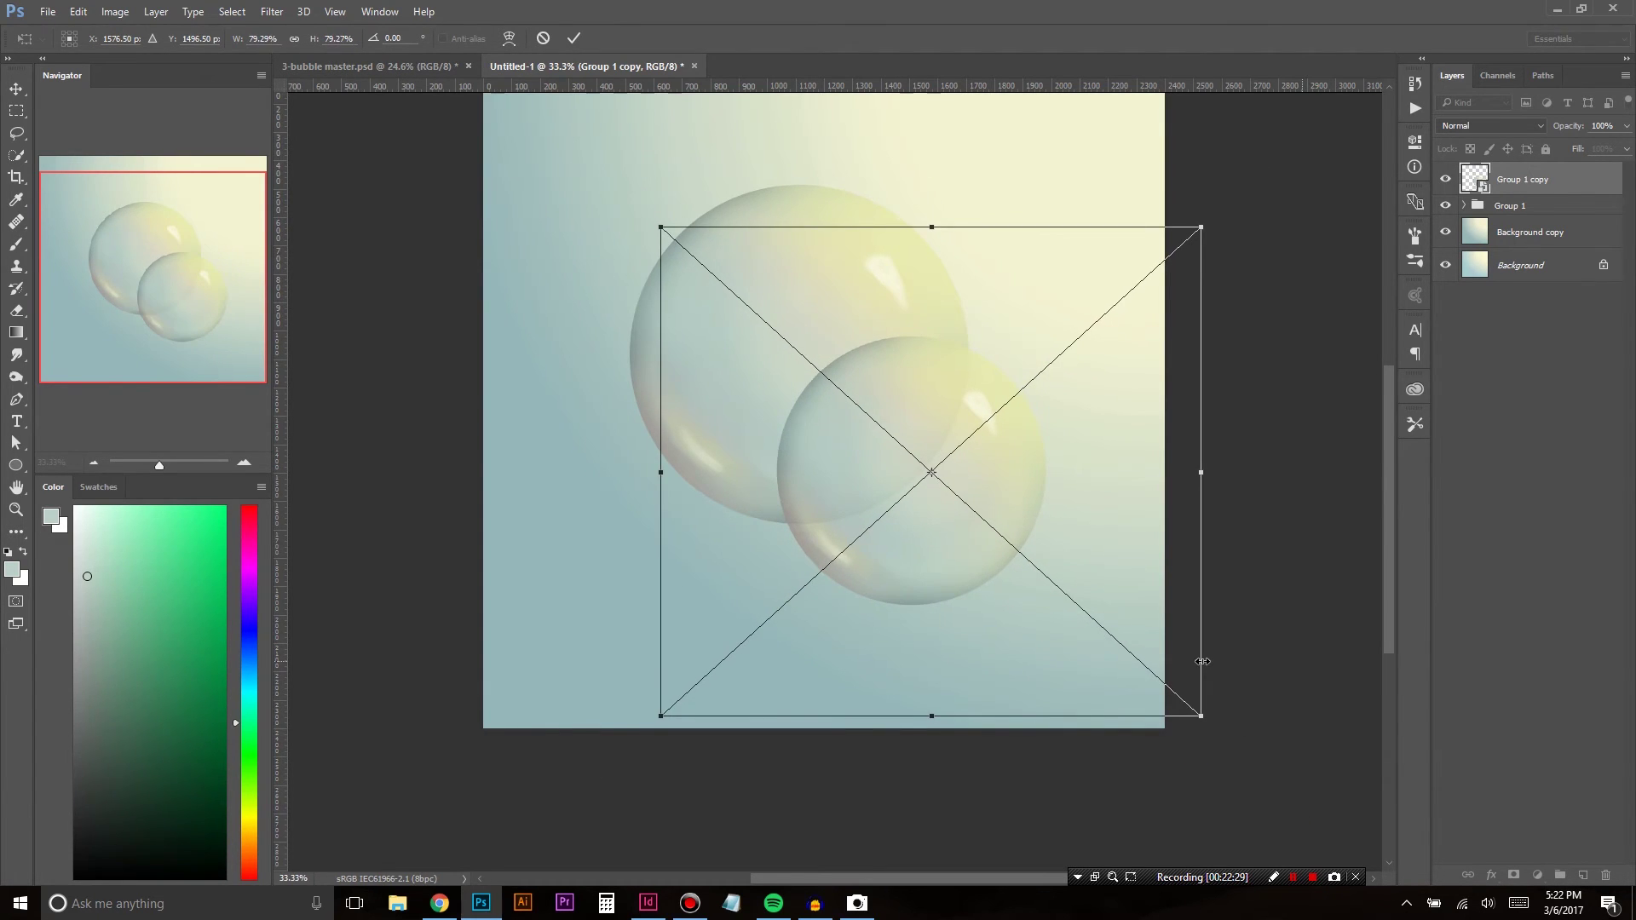
pyautogui.press('e')
# Step: Rescale the bubble copy to about 60% and send it one level lower in the stack
pyautogui.click(1509, 213)
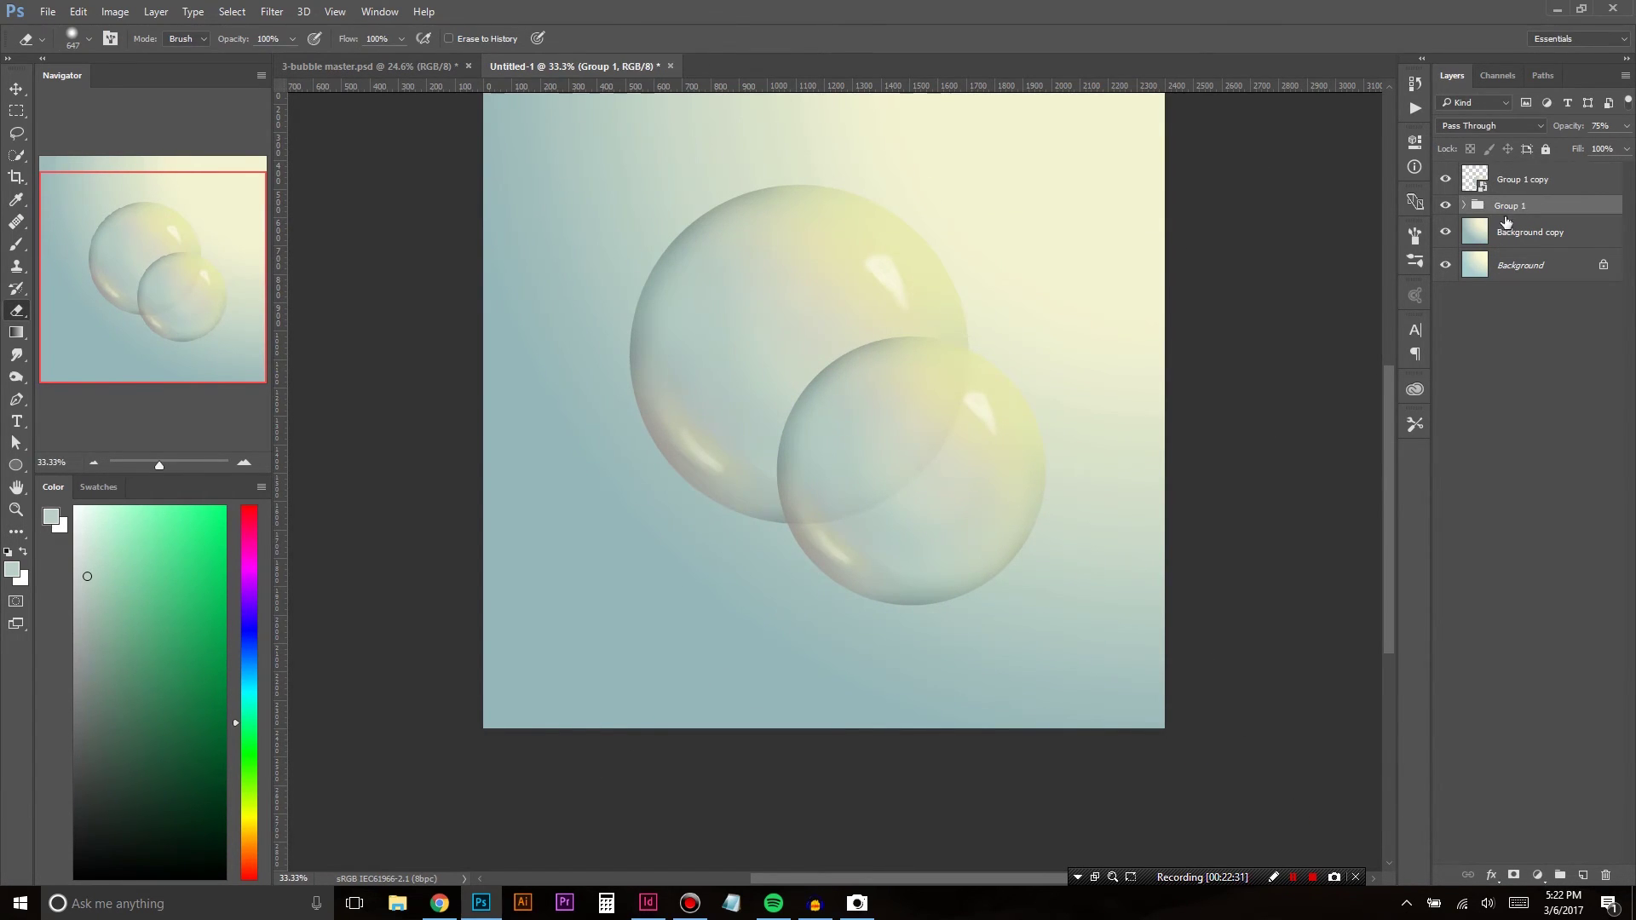
pyautogui.click(1525, 183)
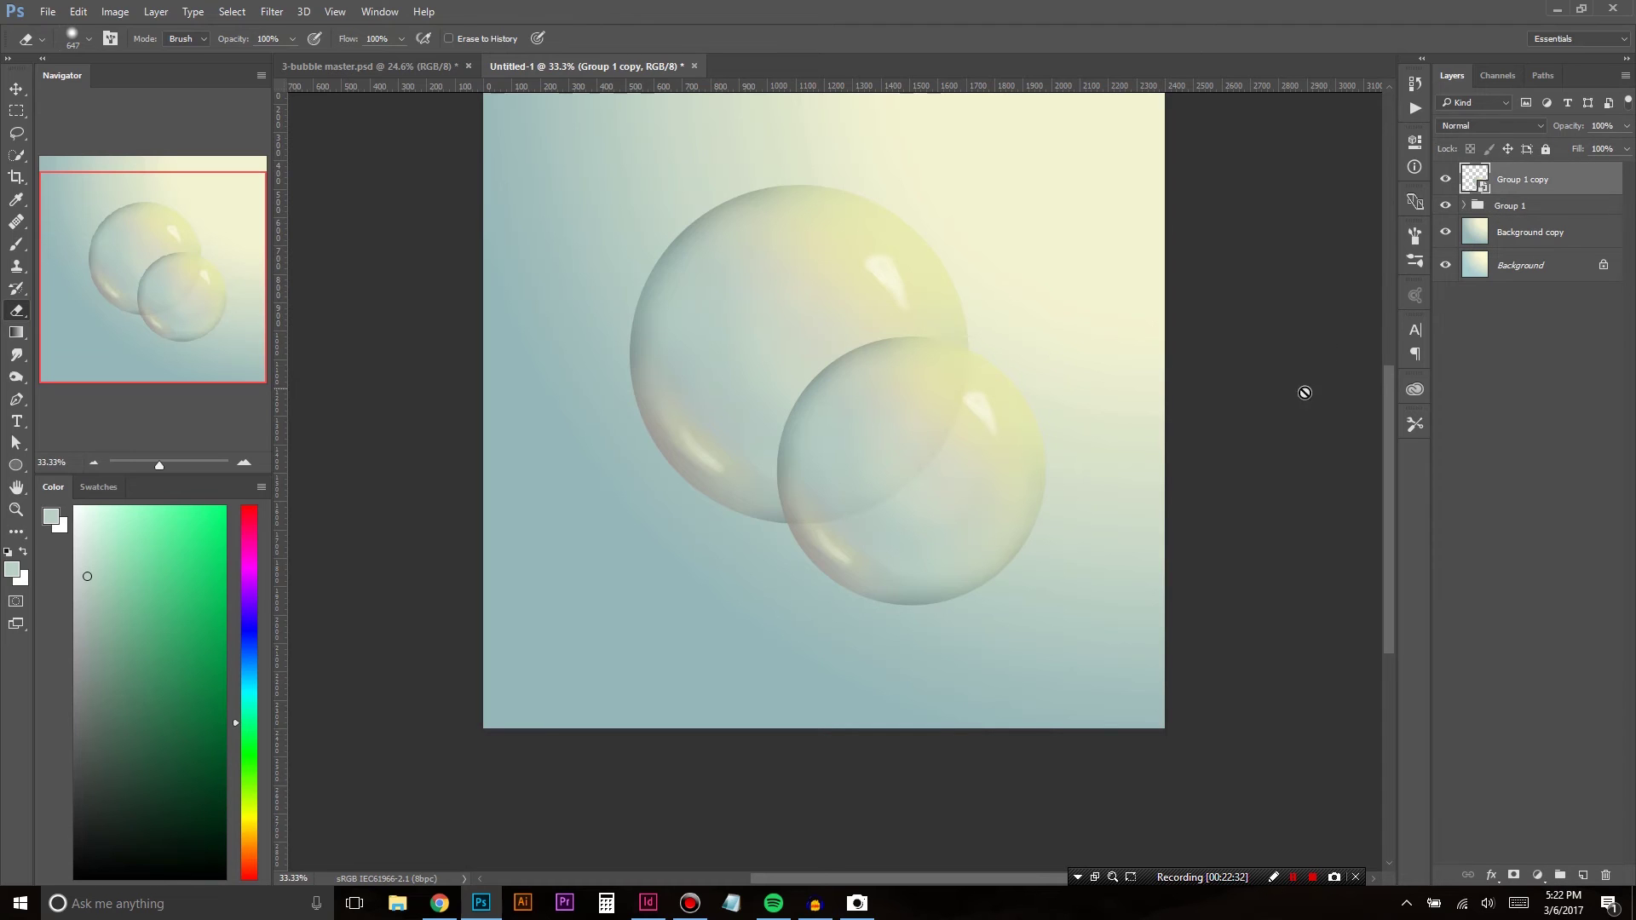
pyautogui.hotkey('ctrl', 't')
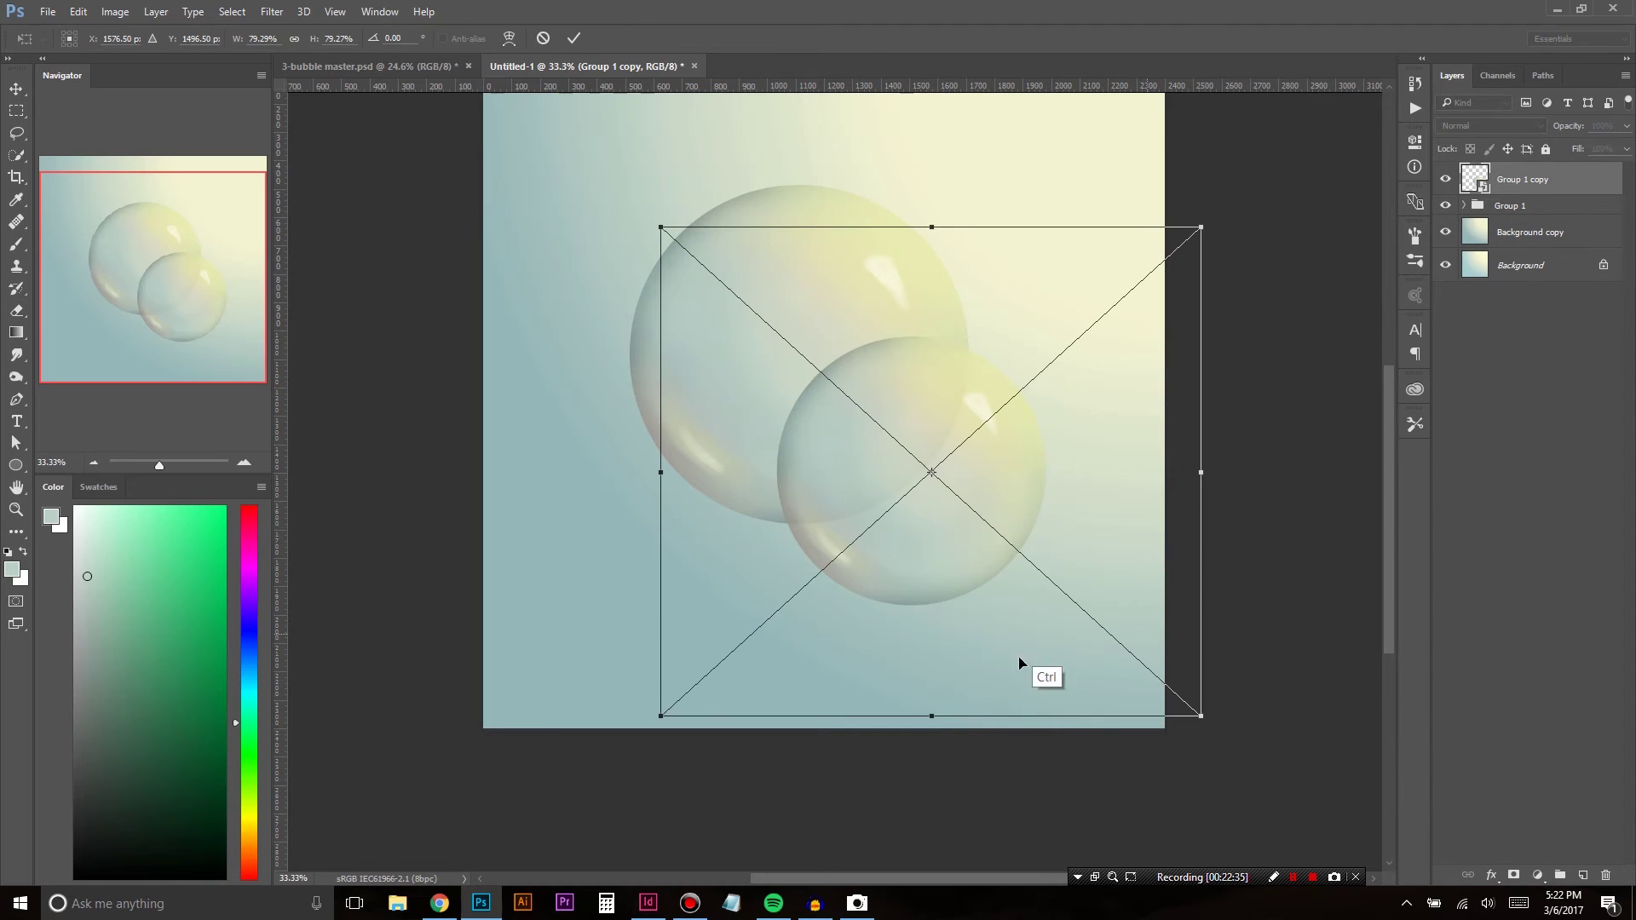
pyautogui.moveTo(1200, 715); pyautogui.dragTo(1136, 657)
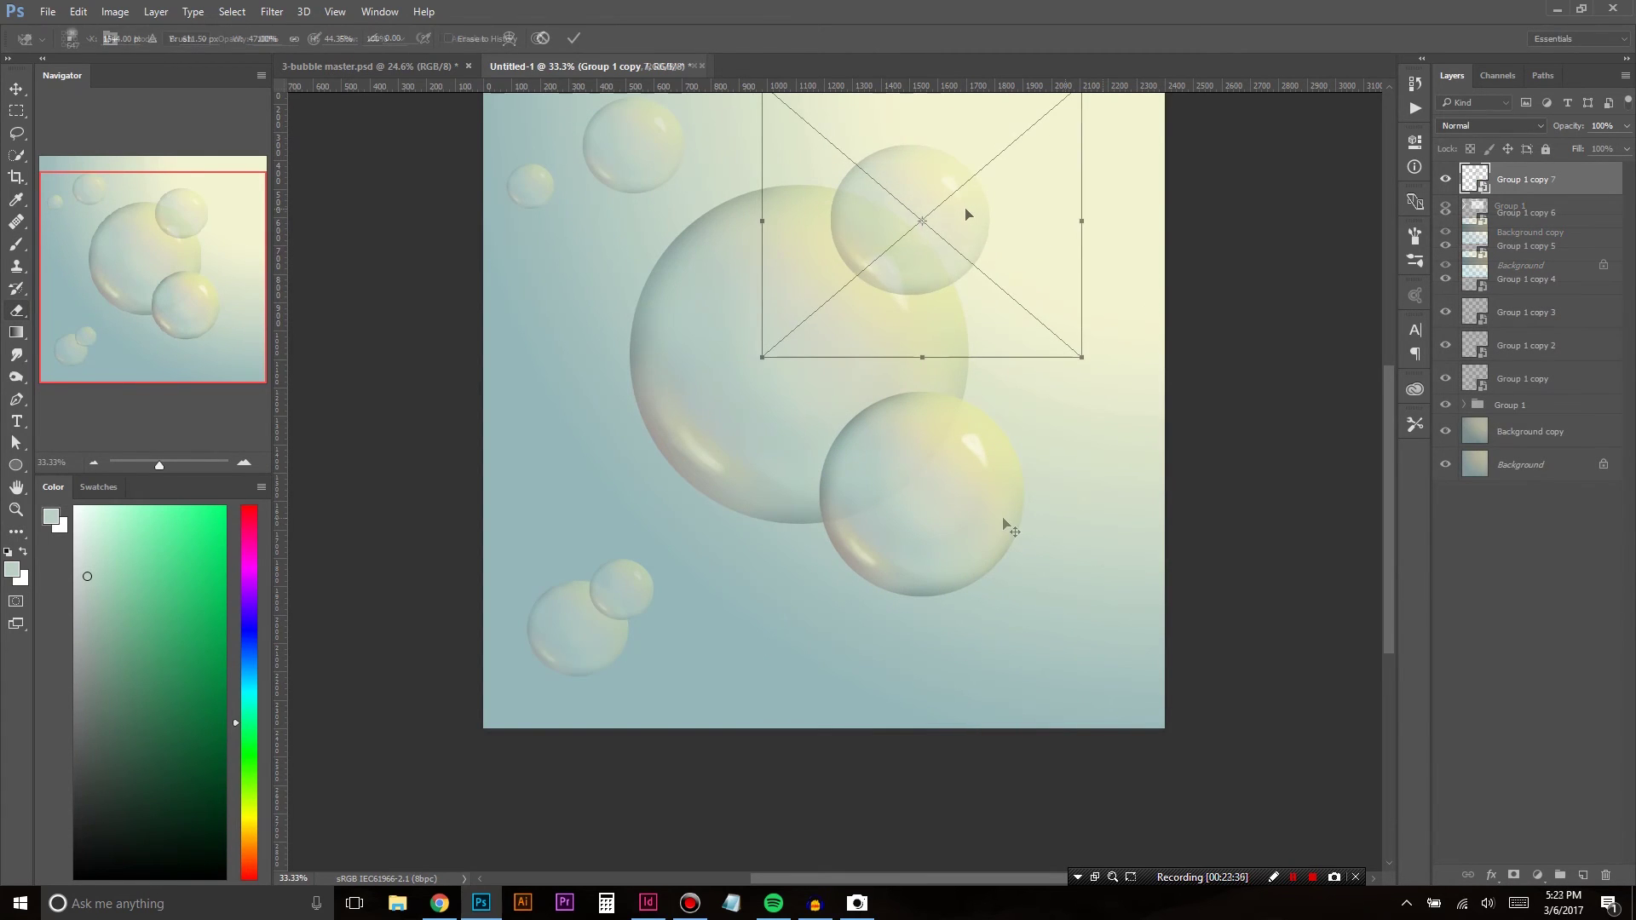
pyautogui.press('Return')
pyautogui.hotkey('ctrl', '[')
pyautogui.hotkey('ctrl', '[')
pyautogui.hotkey('ctrl', '[')
pyautogui.hotkey('ctrl', '[')
pyautogui.hotkey('ctrl', '[')
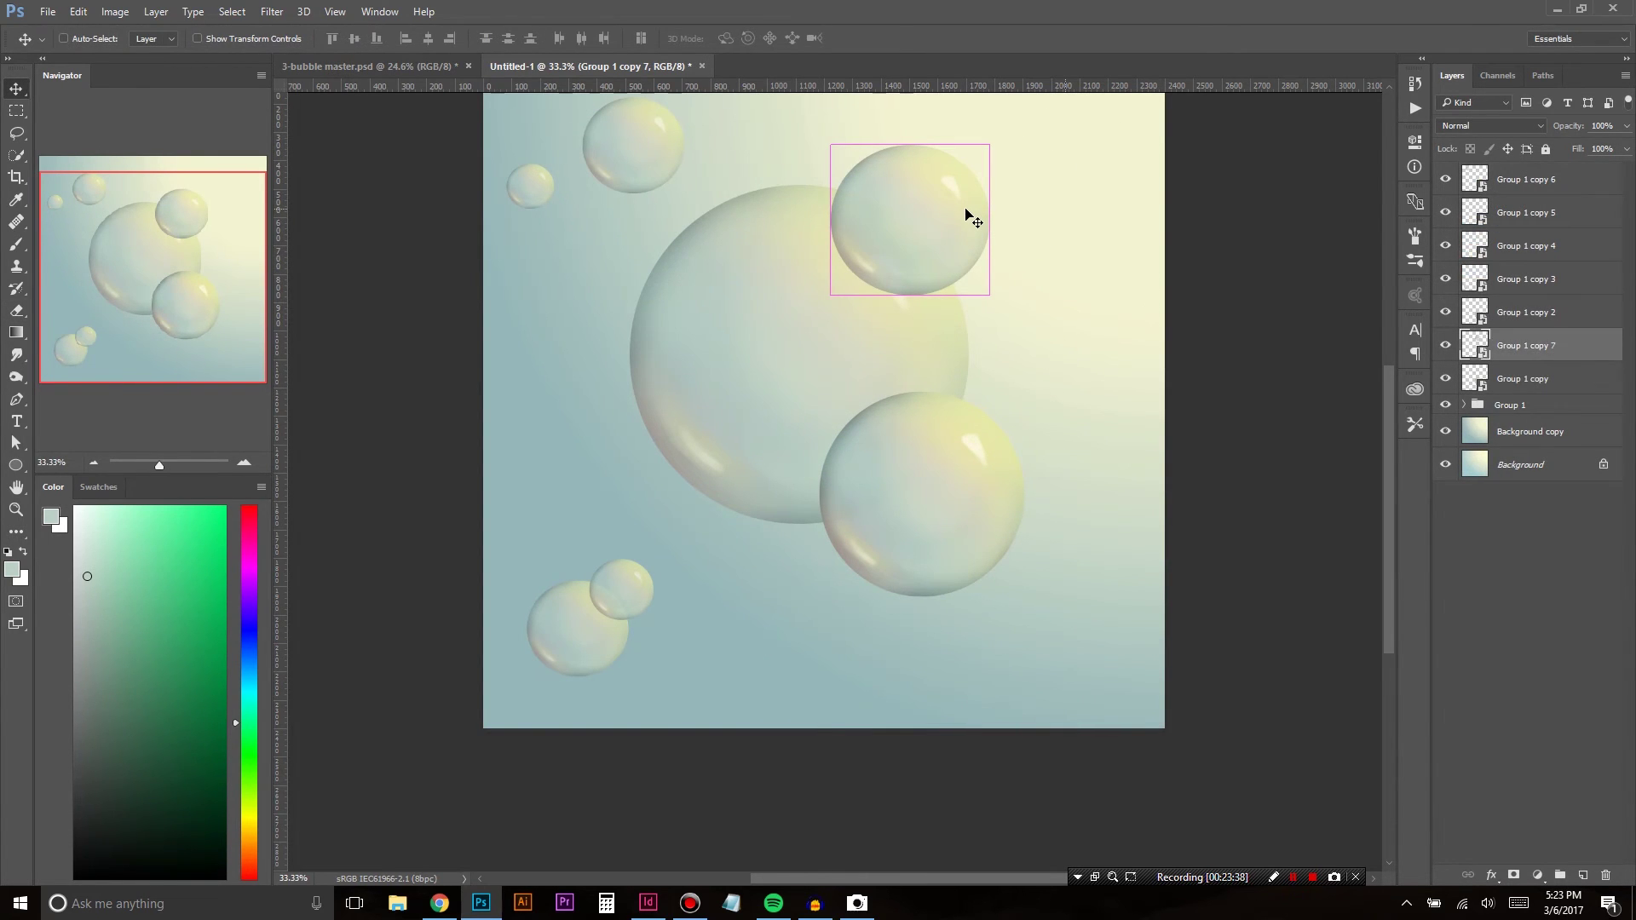
# Step: Move Group 1 copy 7 below Group 1, set its opacity to 48%, and nudge it up-right
pyautogui.hotkey('ctrl', '[')
pyautogui.hotkey('ctrl', '[')
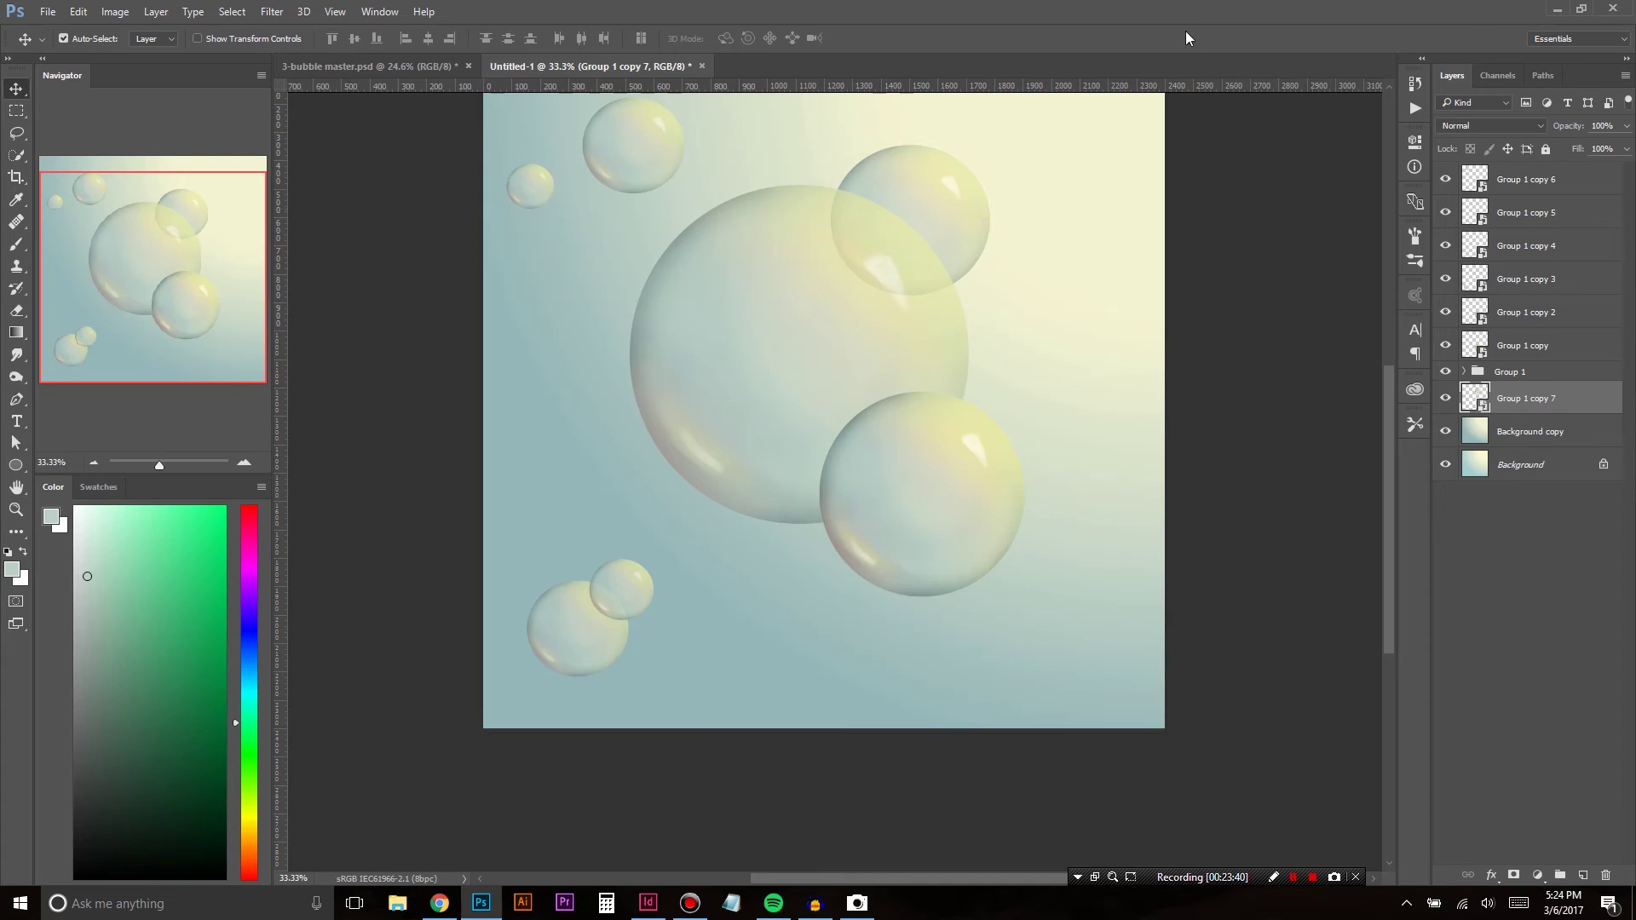
pyautogui.click(1626, 126)
pyautogui.moveTo(1595, 146); pyautogui.dragTo(1578, 141)
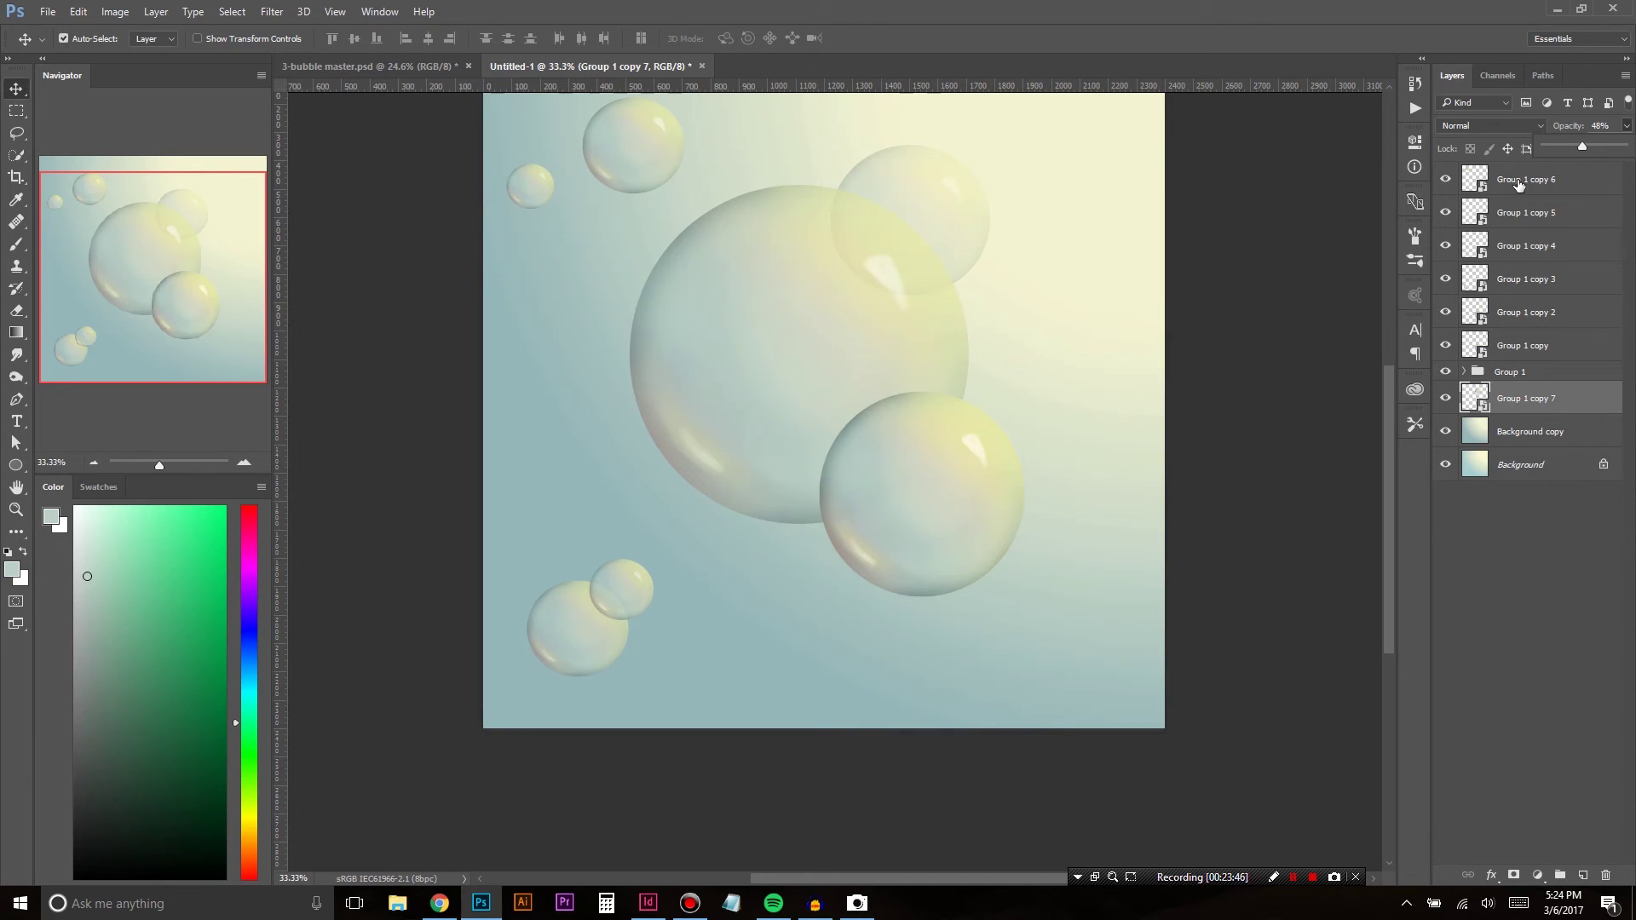
pyautogui.moveTo(958, 219); pyautogui.dragTo(991, 198)
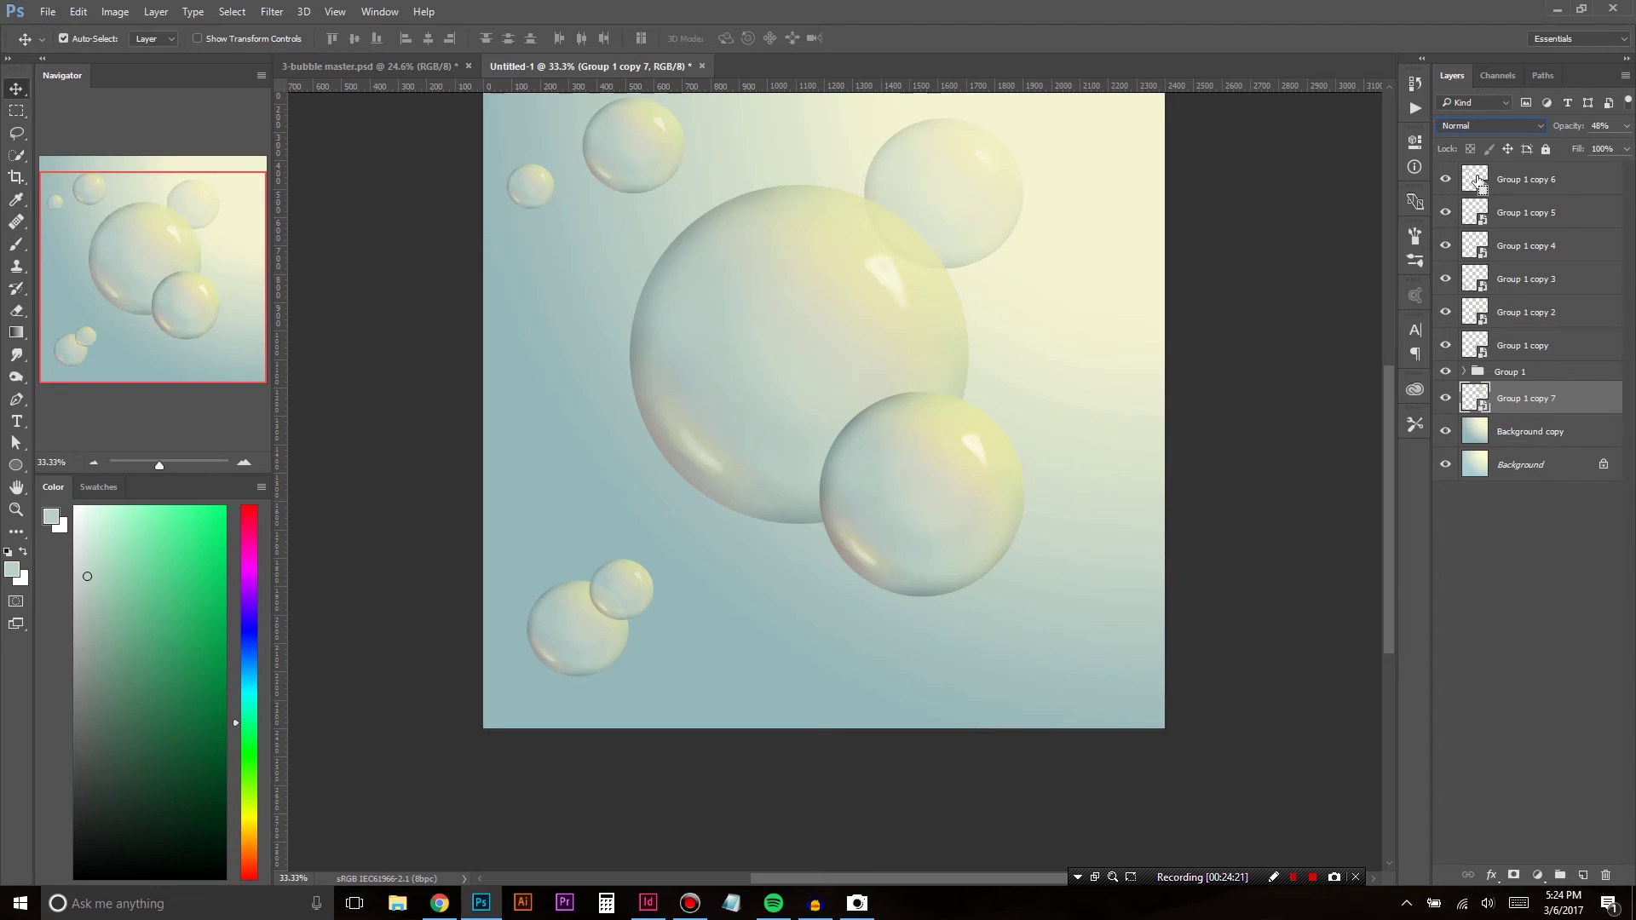
# Step: Apply Levels to the faint bubble, raising the midtones and lowering the white point
pyautogui.hotkey('ctrl', 'l')
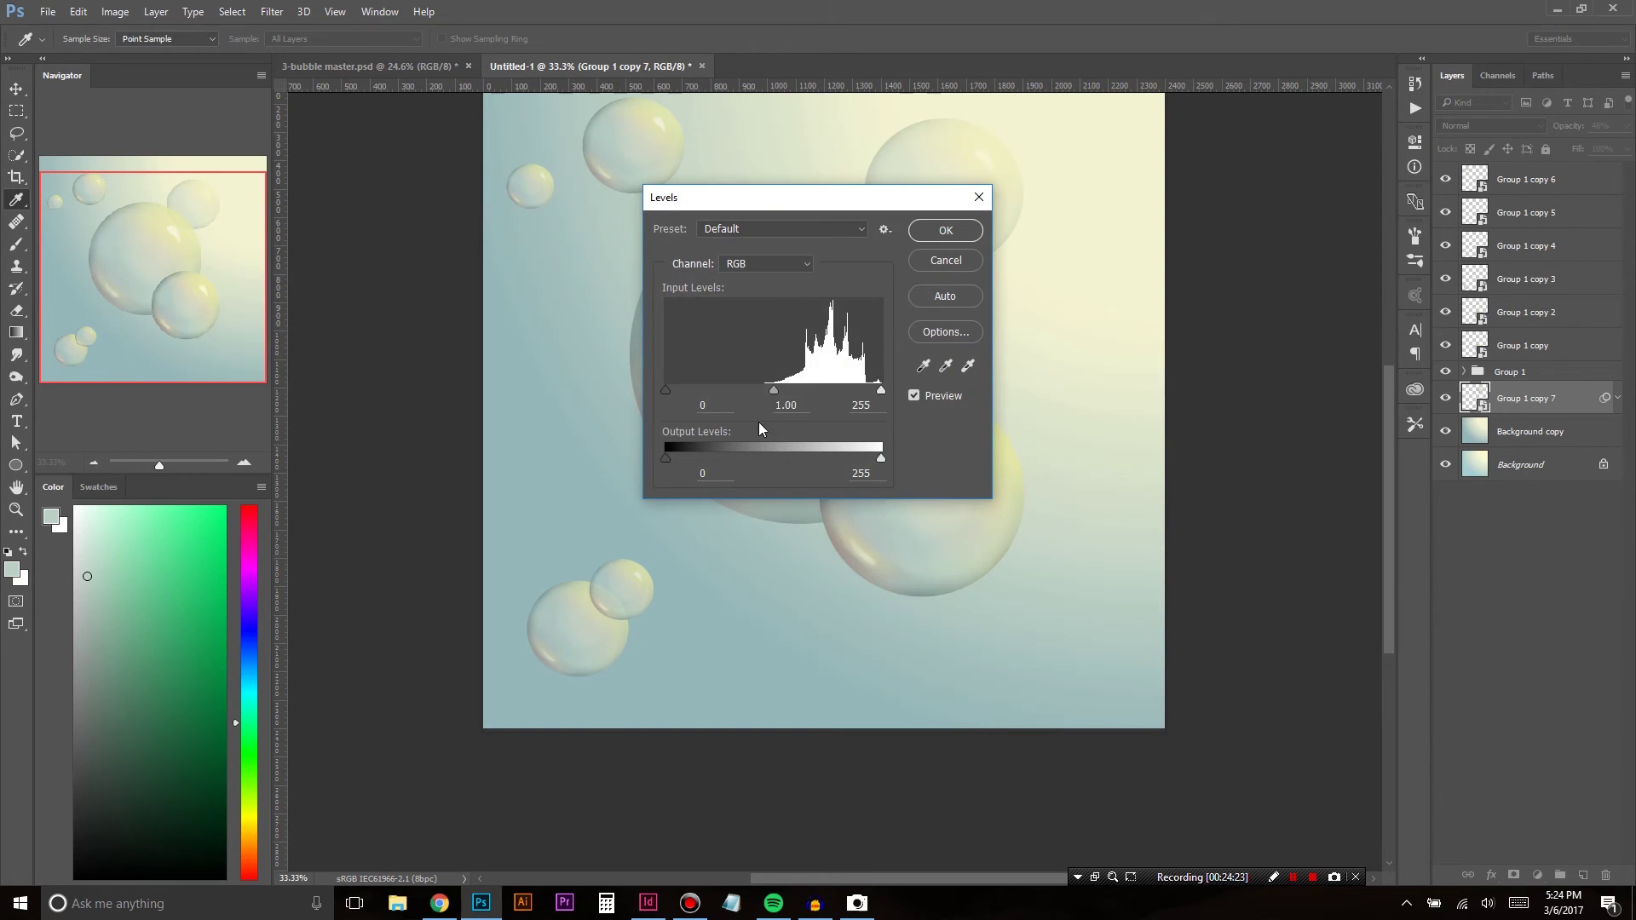
pyautogui.moveTo(772, 389)
pyautogui.mouseDown()
pyautogui.moveTo(803, 390)
pyautogui.moveTo(746, 390)
pyautogui.mouseUp()
pyautogui.moveTo(811, 198); pyautogui.dragTo(1107, 337)
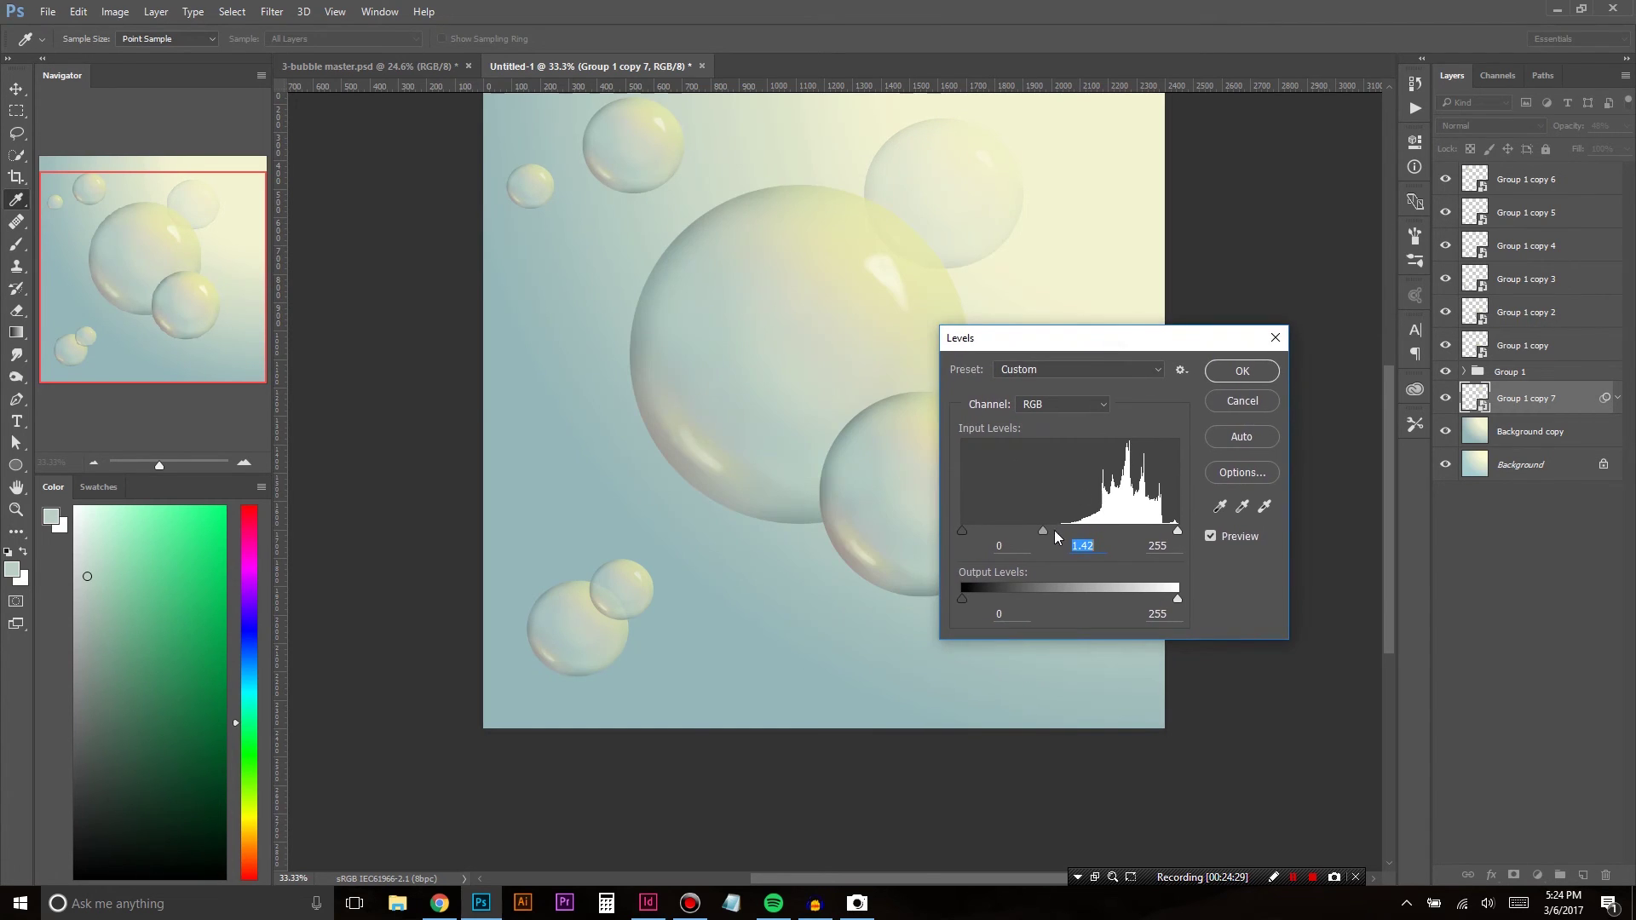
pyautogui.moveTo(1024, 529); pyautogui.dragTo(1029, 528)
pyautogui.moveTo(1176, 530); pyautogui.dragTo(1156, 531)
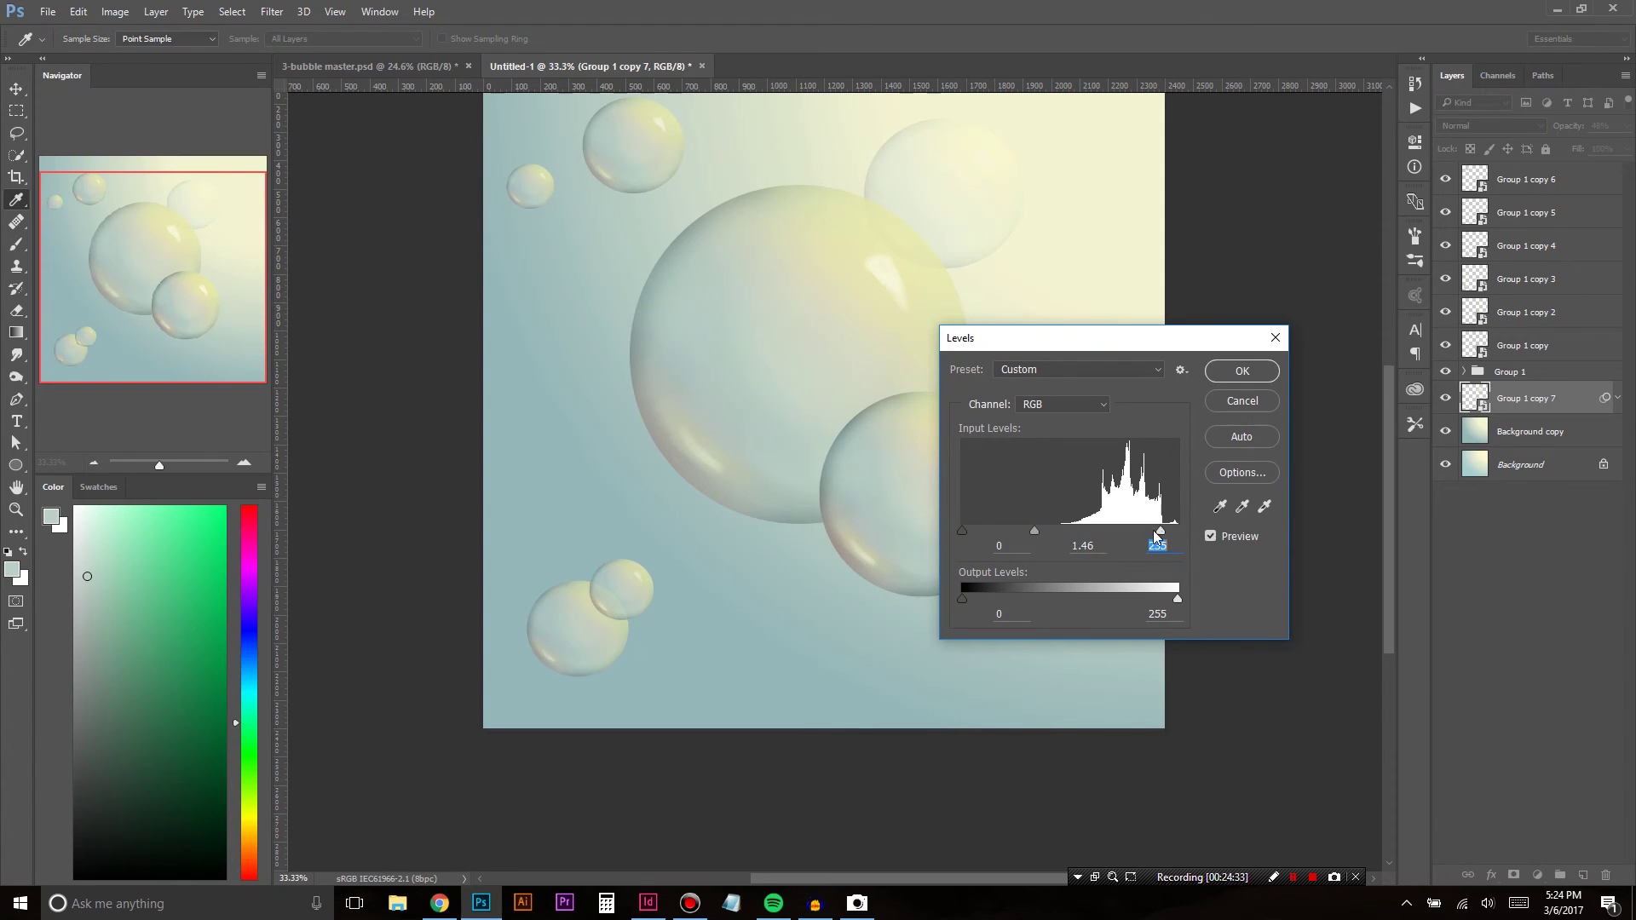
pyautogui.click(961, 530)
pyautogui.click(1240, 374)
# Step: Apply Hue/Saturation with Lightness +7 to the faint bubble
pyautogui.hotkey('ctrl', 'u')
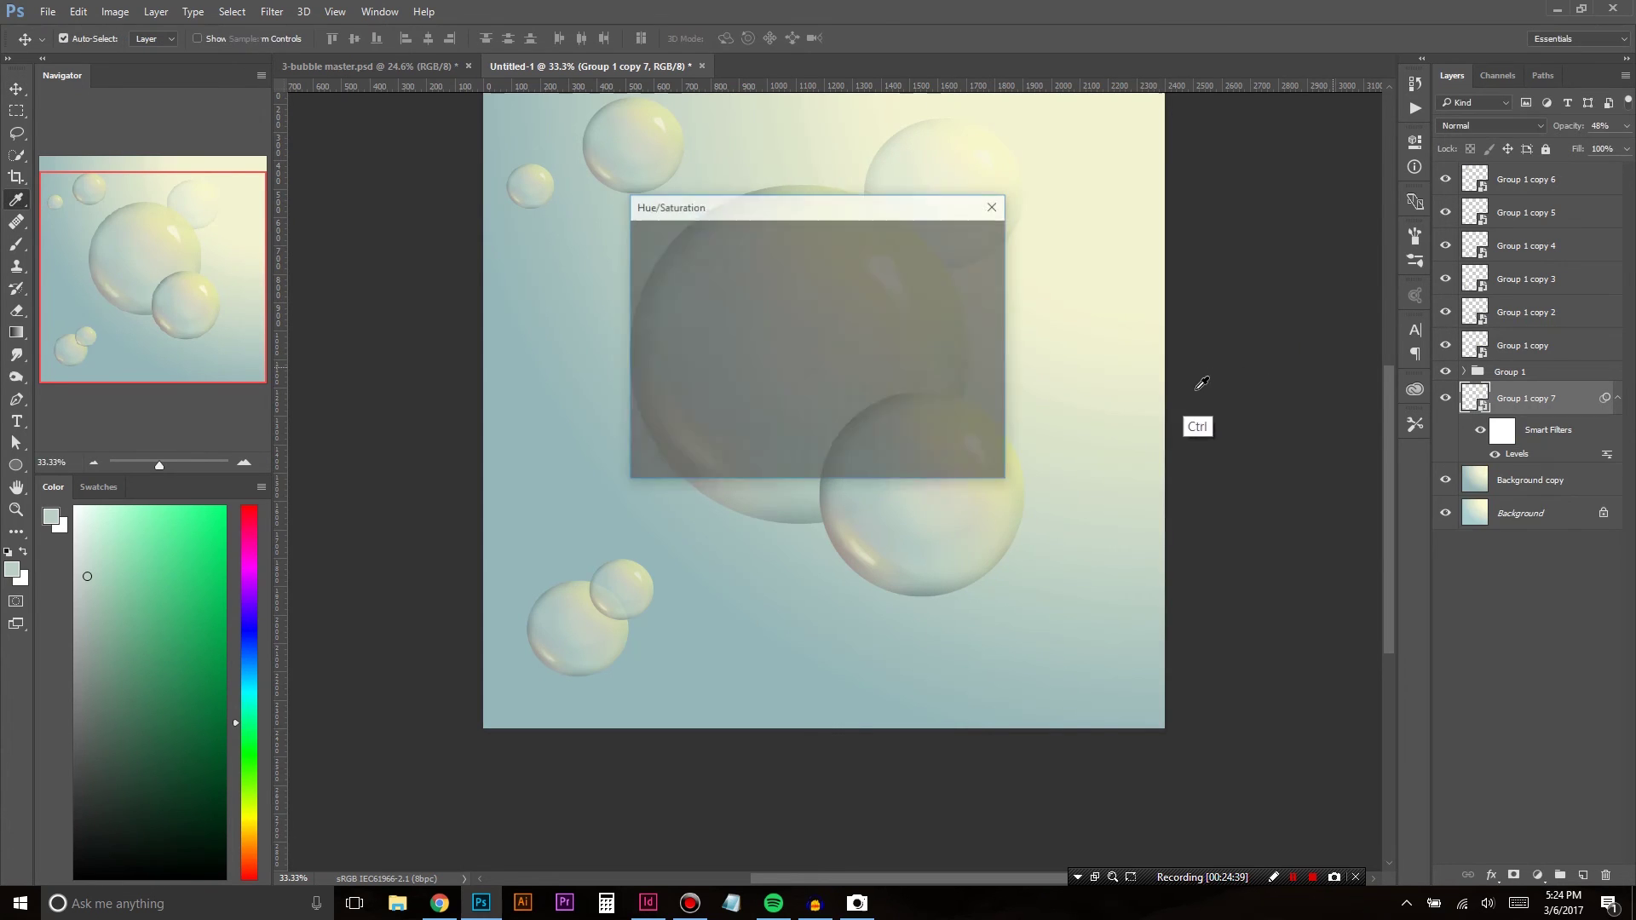
pyautogui.moveTo(780, 393); pyautogui.dragTo(786, 392)
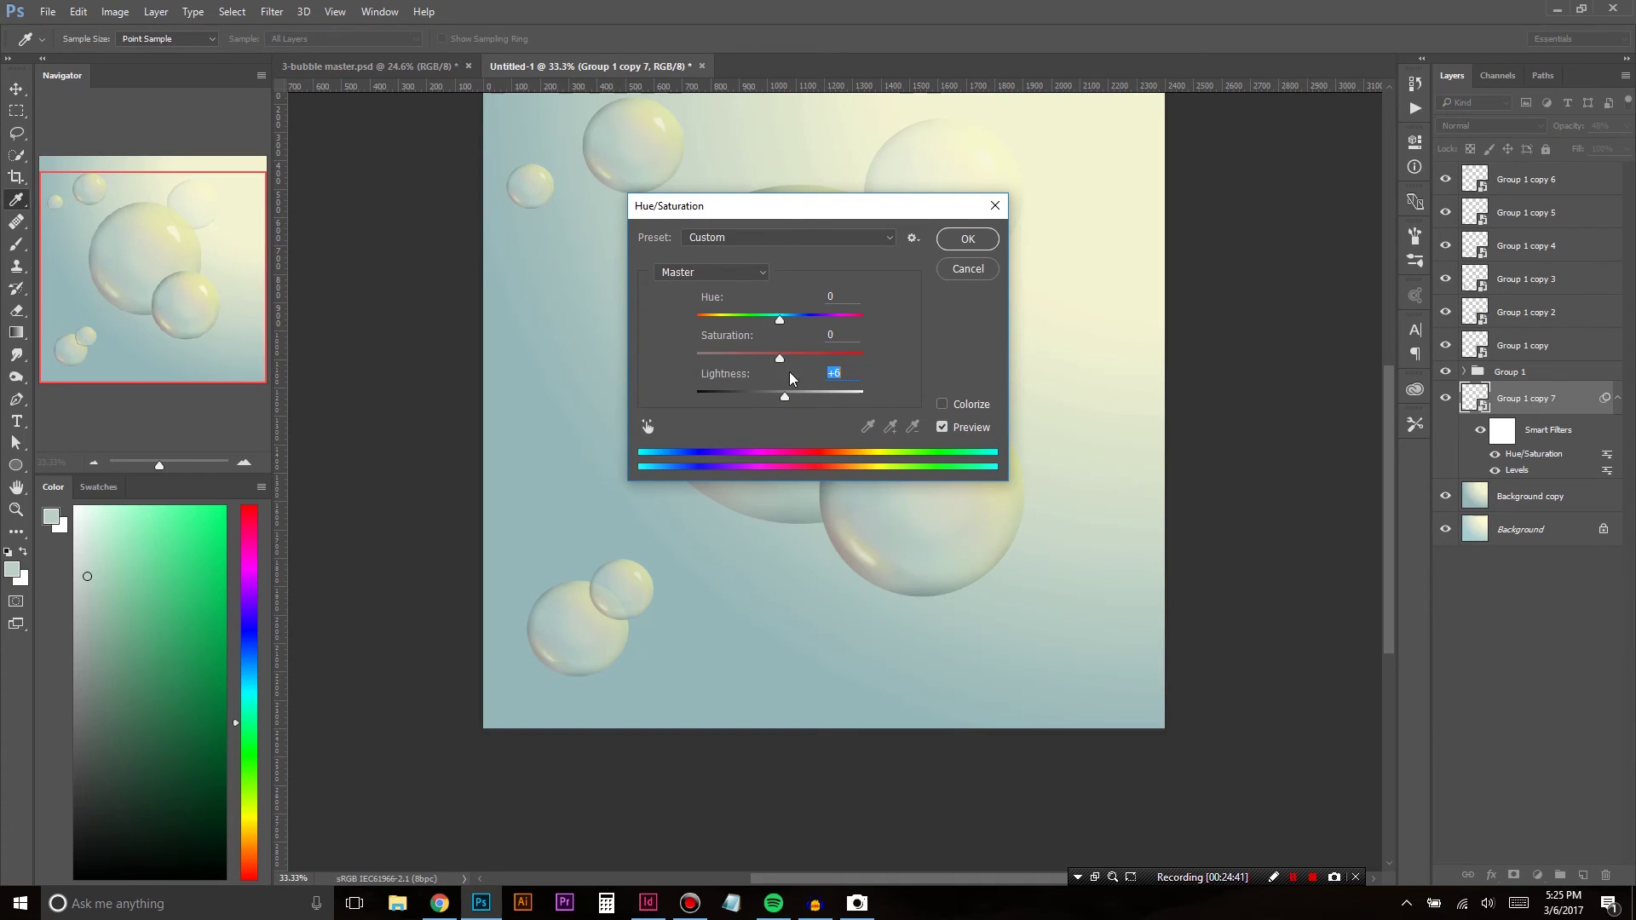
pyautogui.click(966, 241)
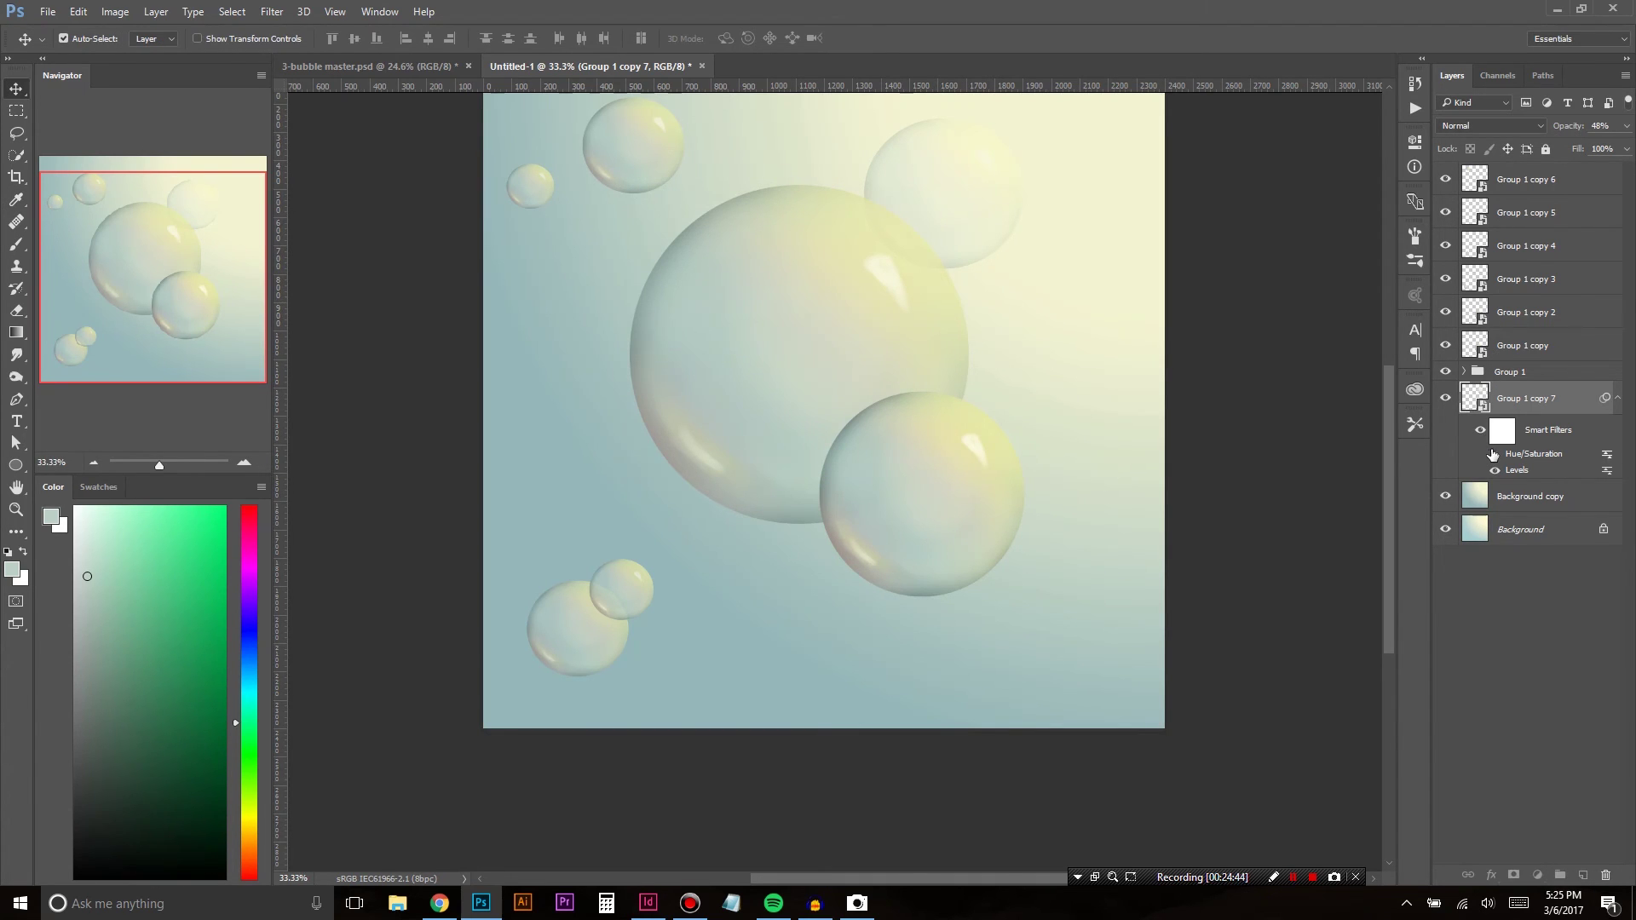
# Step: Toggle the Levels and Hue/Saturation smart filters off and on to compare, leaving both enabled
pyautogui.click(1494, 470)
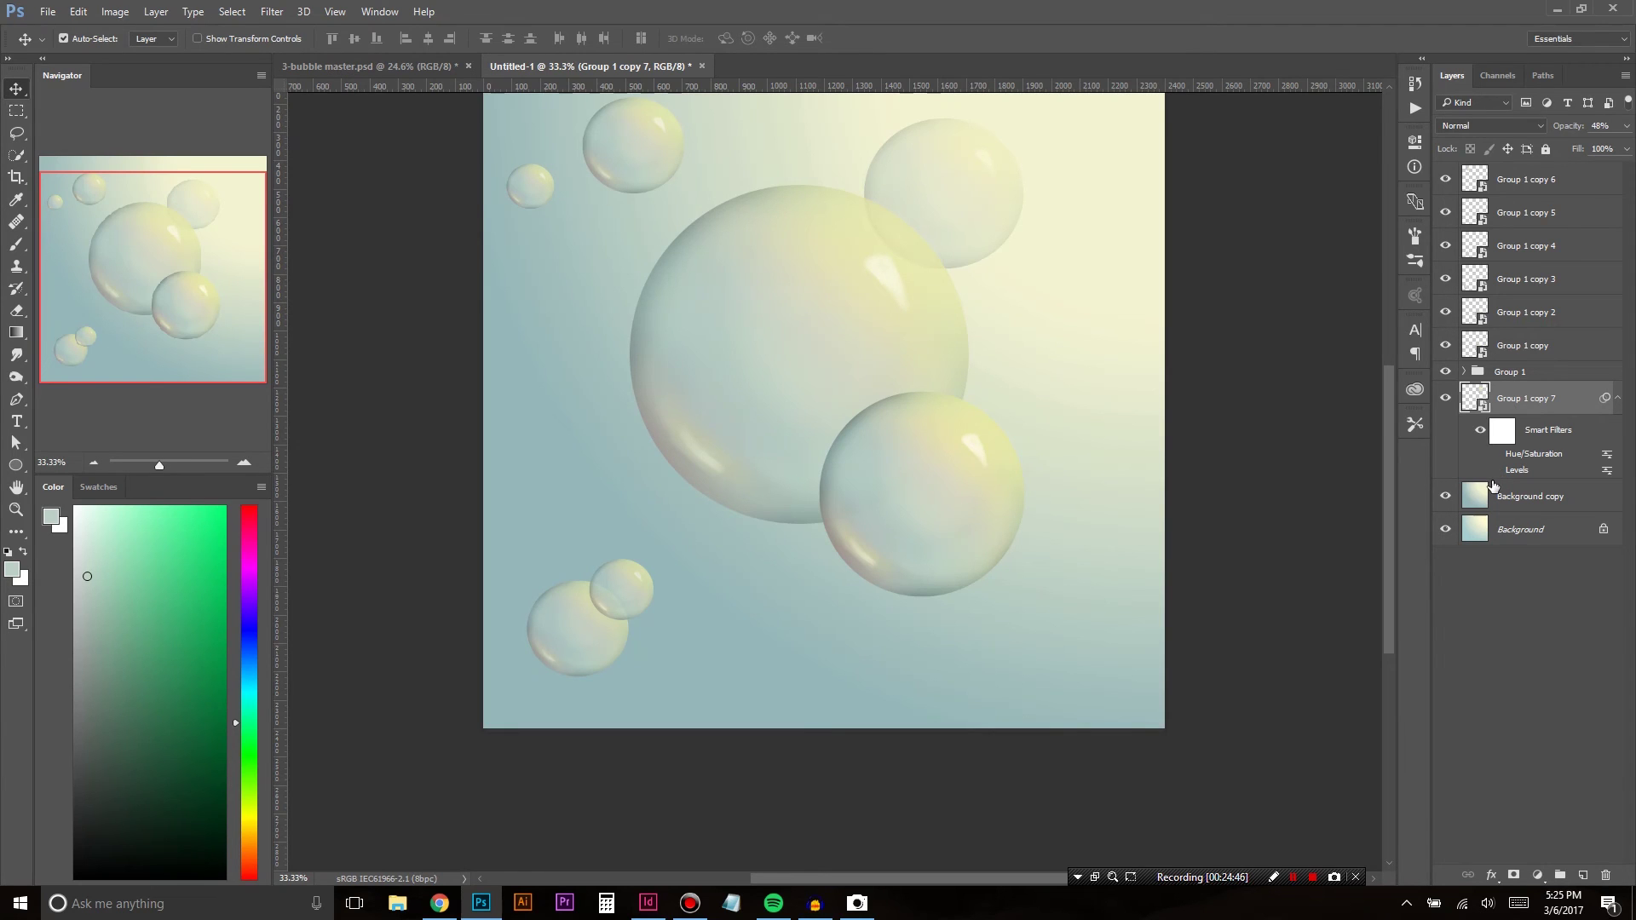
pyautogui.click(1495, 470)
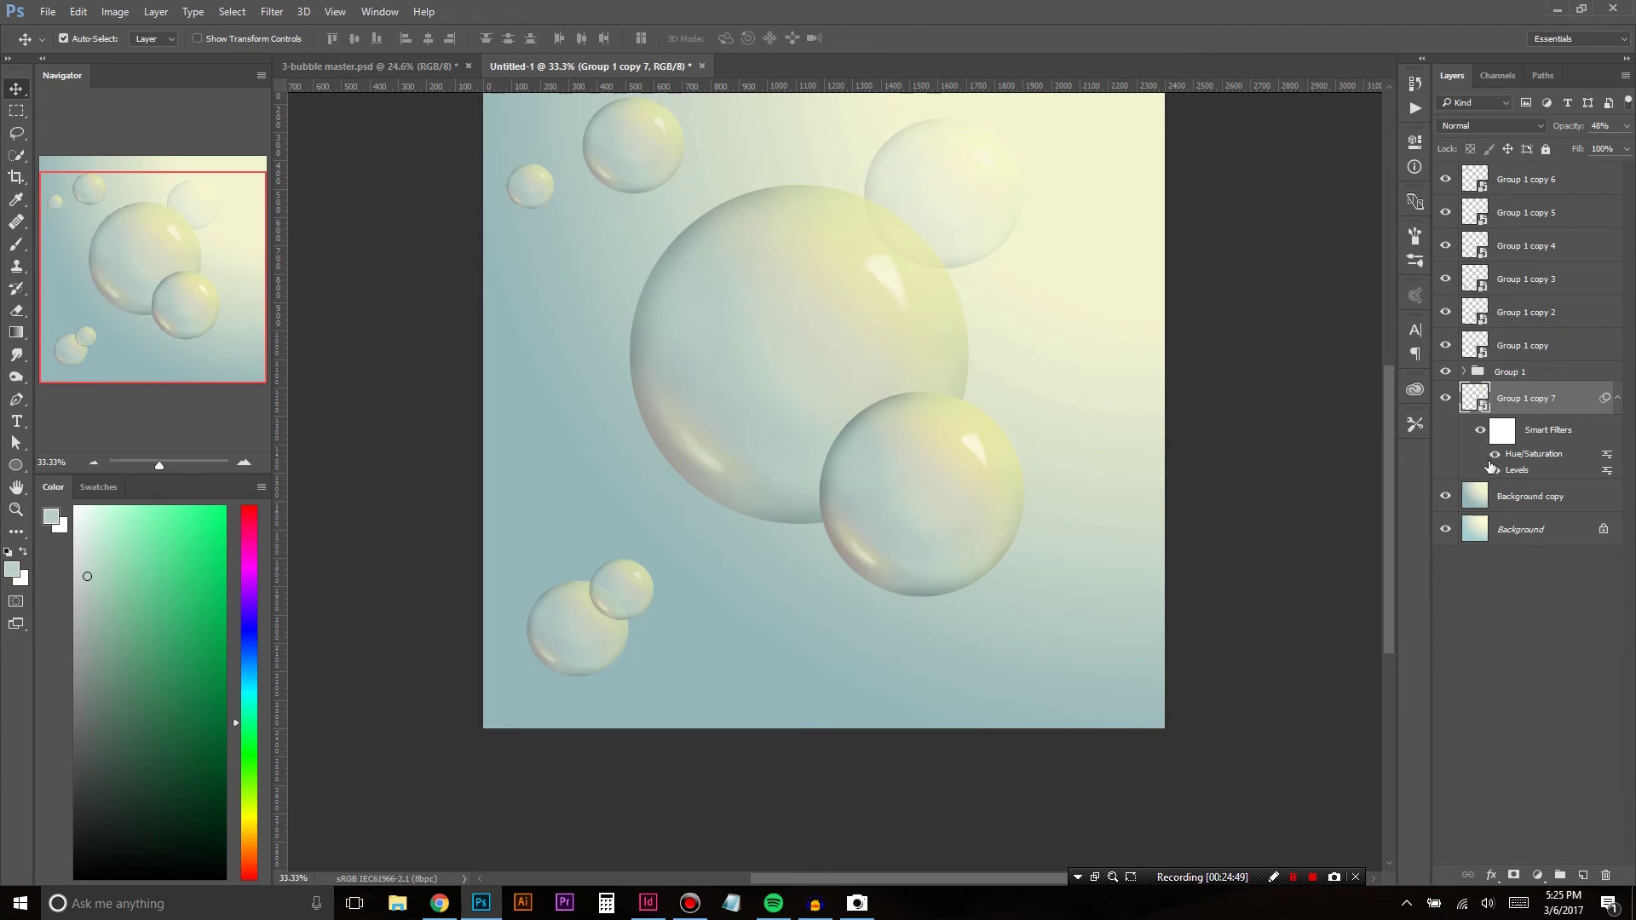
pyautogui.click(1495, 469)
pyautogui.click(1495, 470)
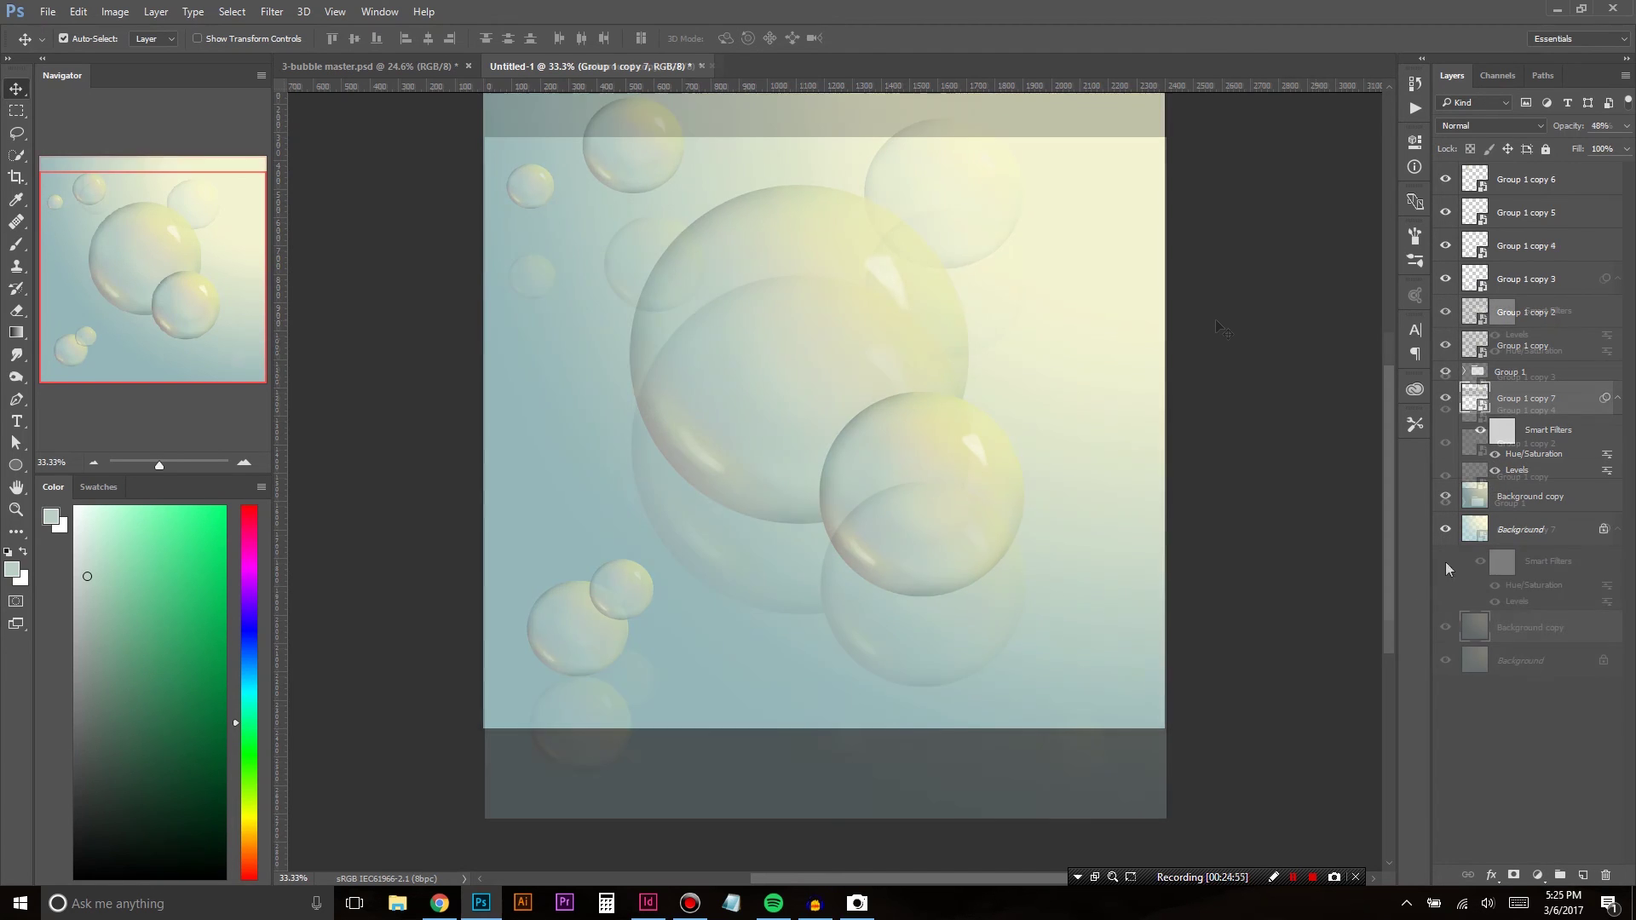